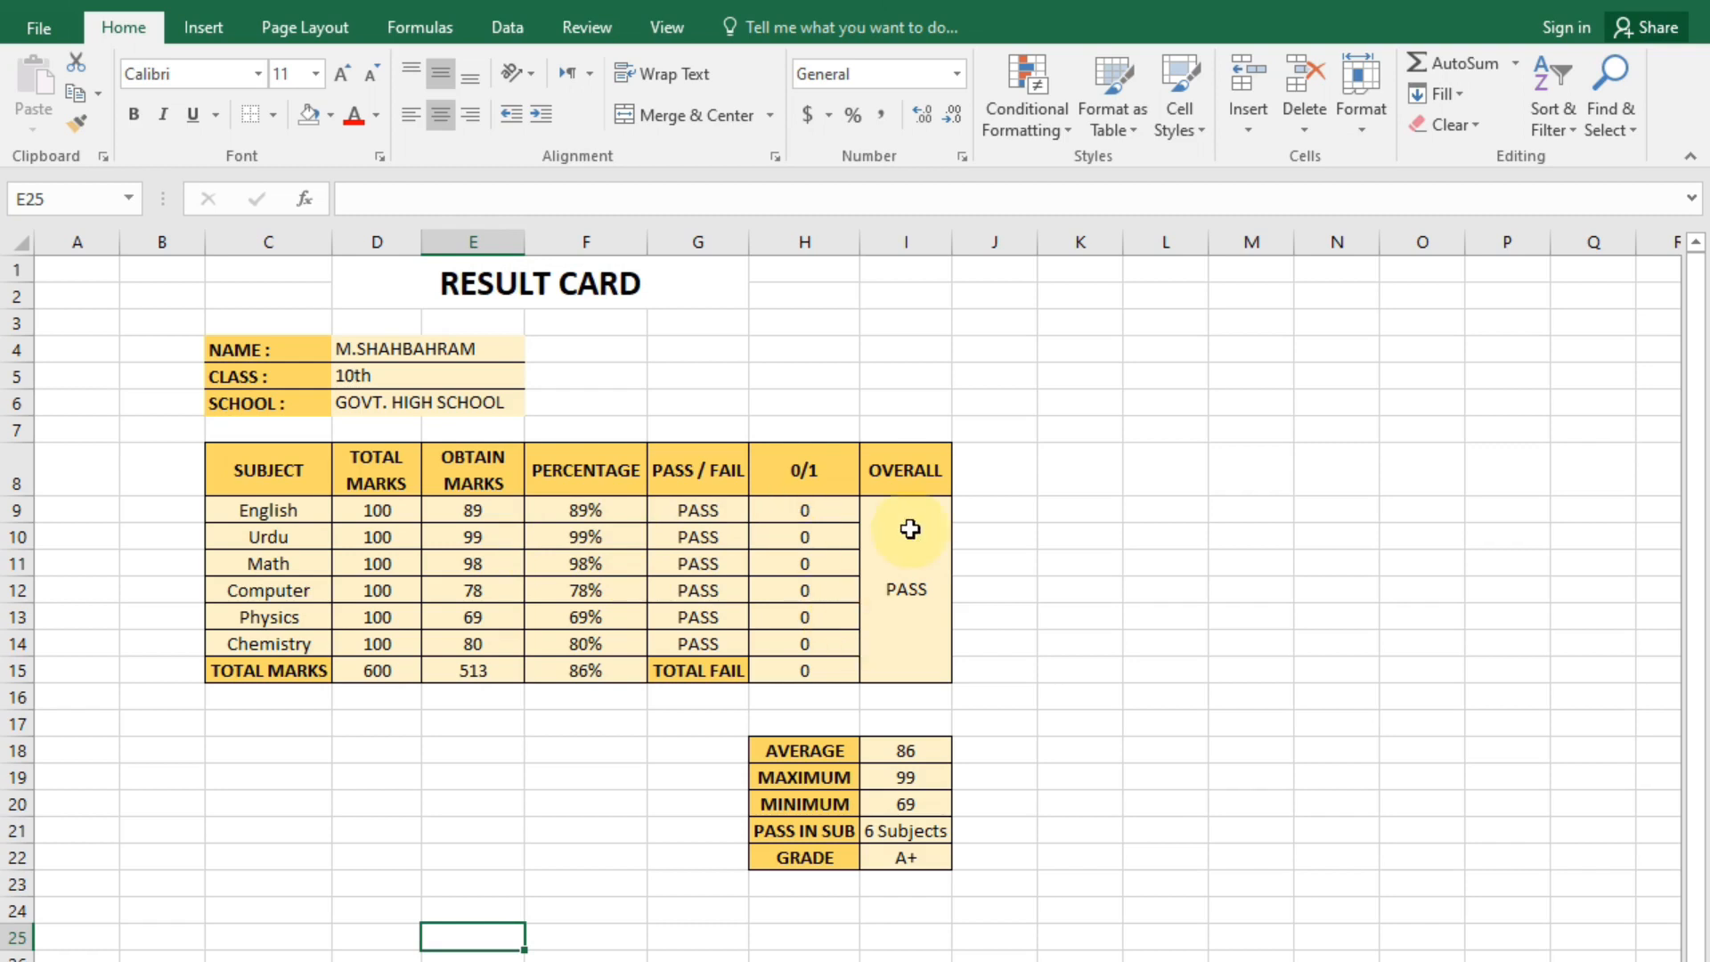
Clear the obtained marks in E9:E14 and enter 24, 66, 45, 78, 99 and 45 from English to Chemistry.
left_click_drag(473, 512, 489, 642)
key("Delete")
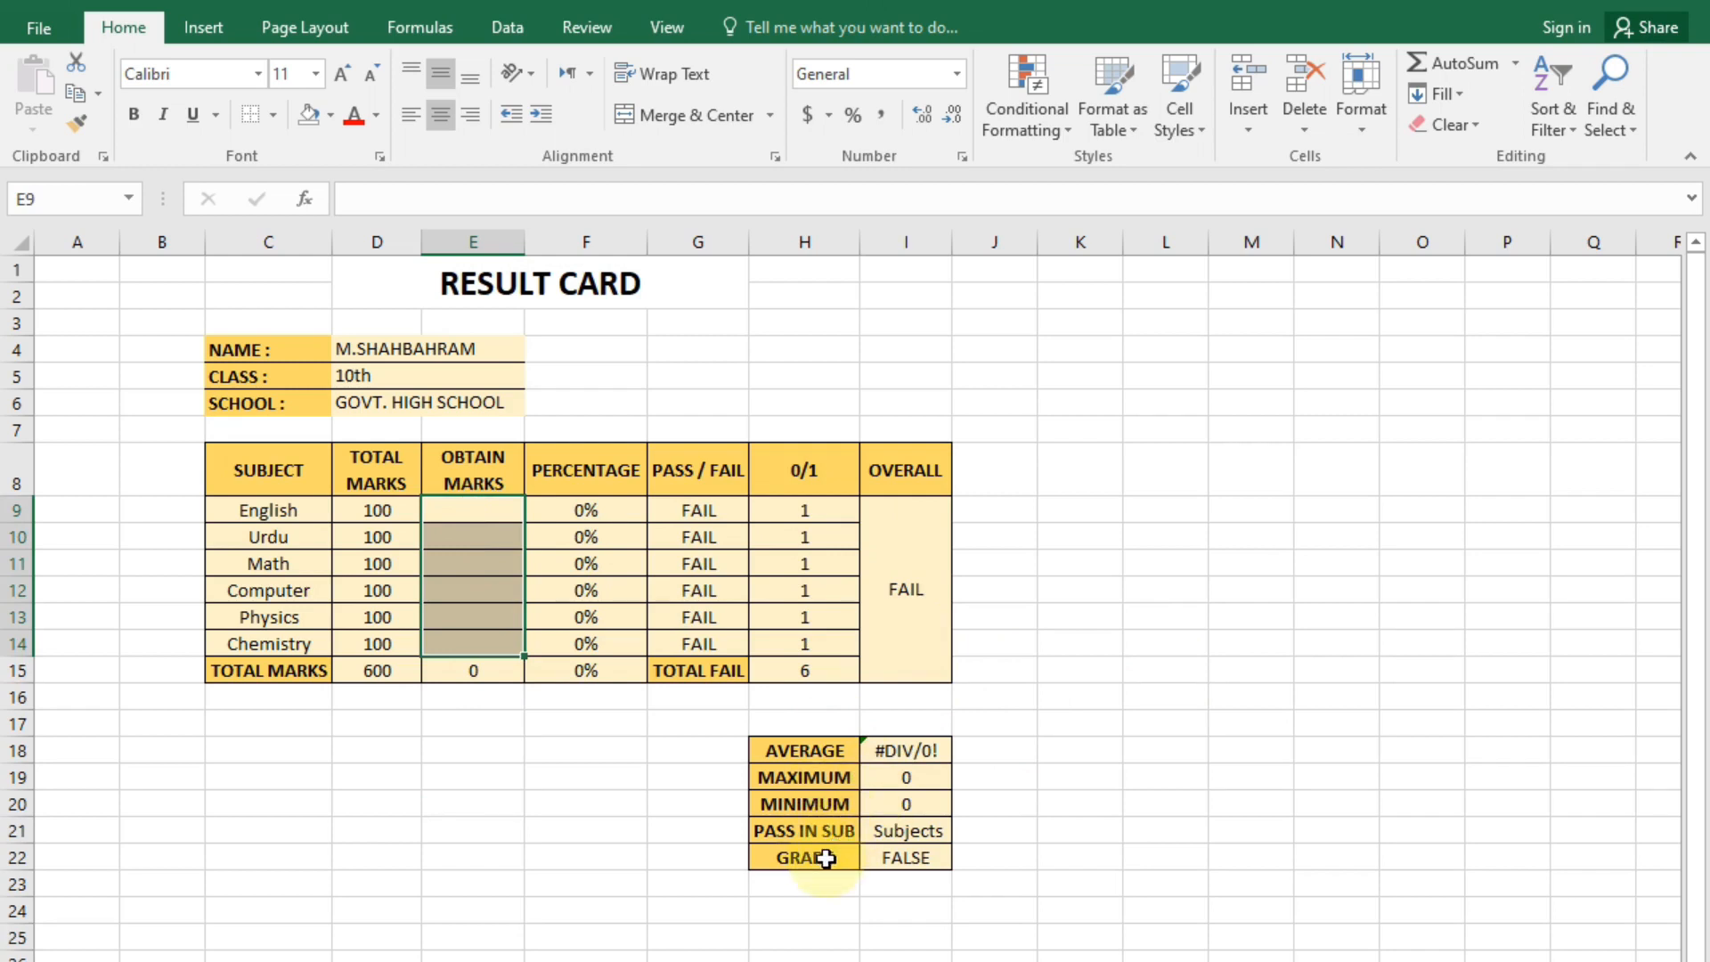
left_click(493, 508)
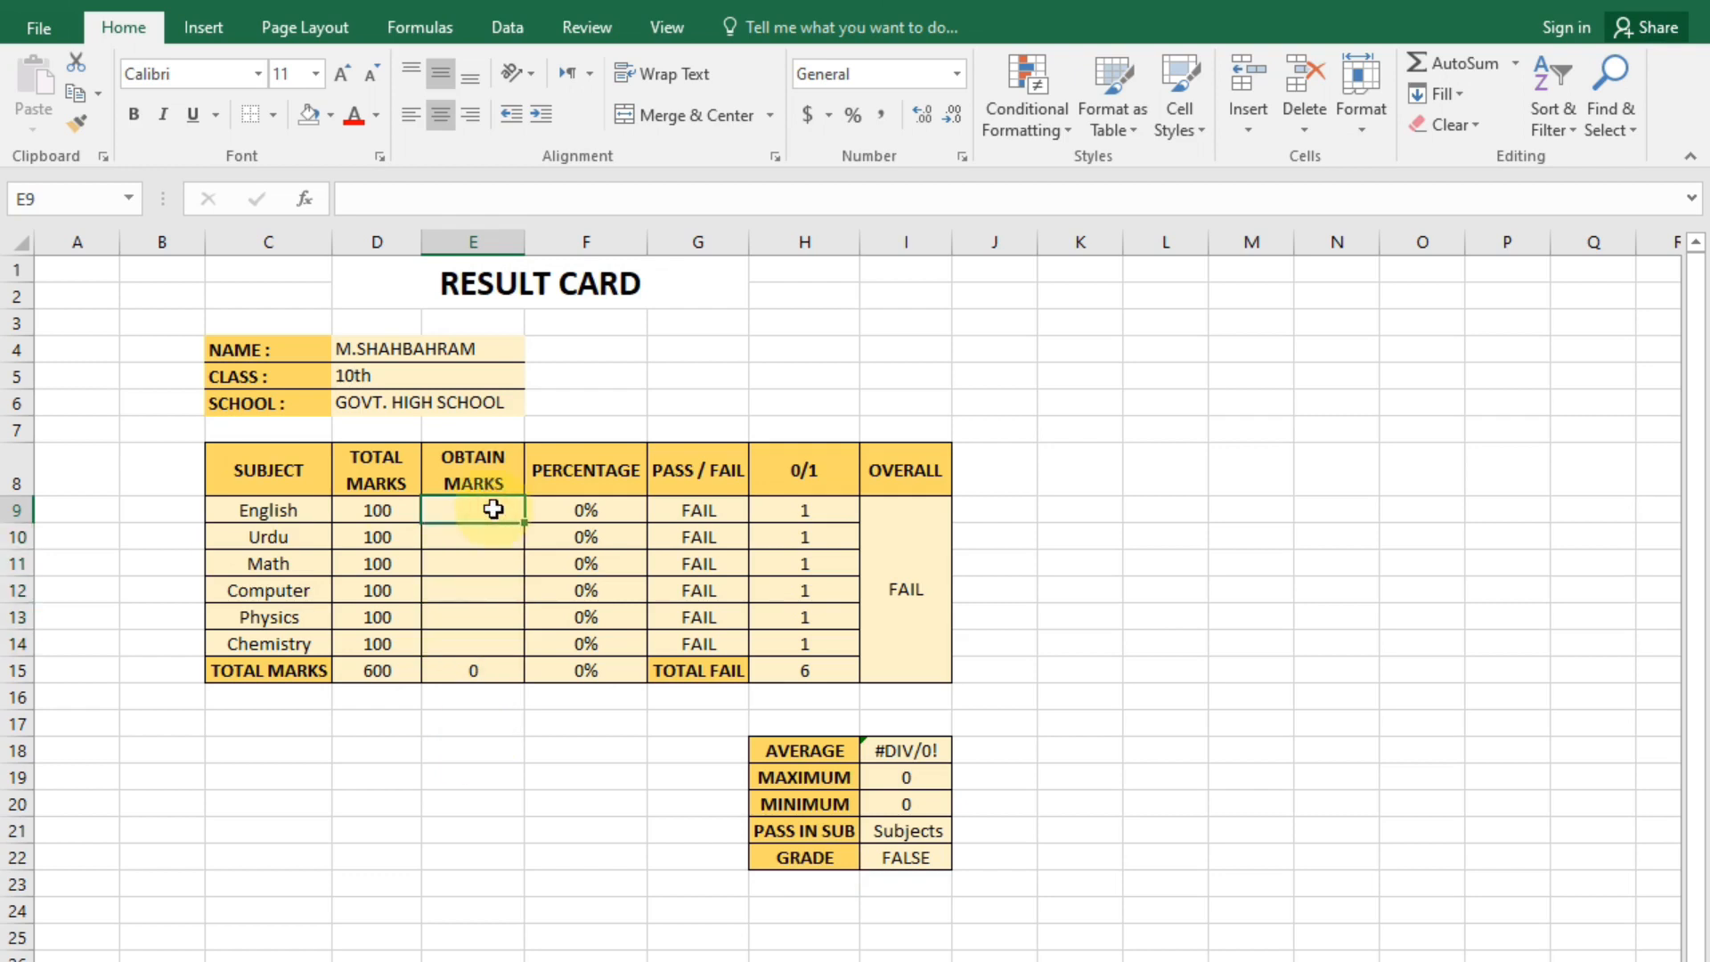
type("24")
key("Return")
type("66")
key("Return")
type("45")
key("Return")
type("78")
key("Return")
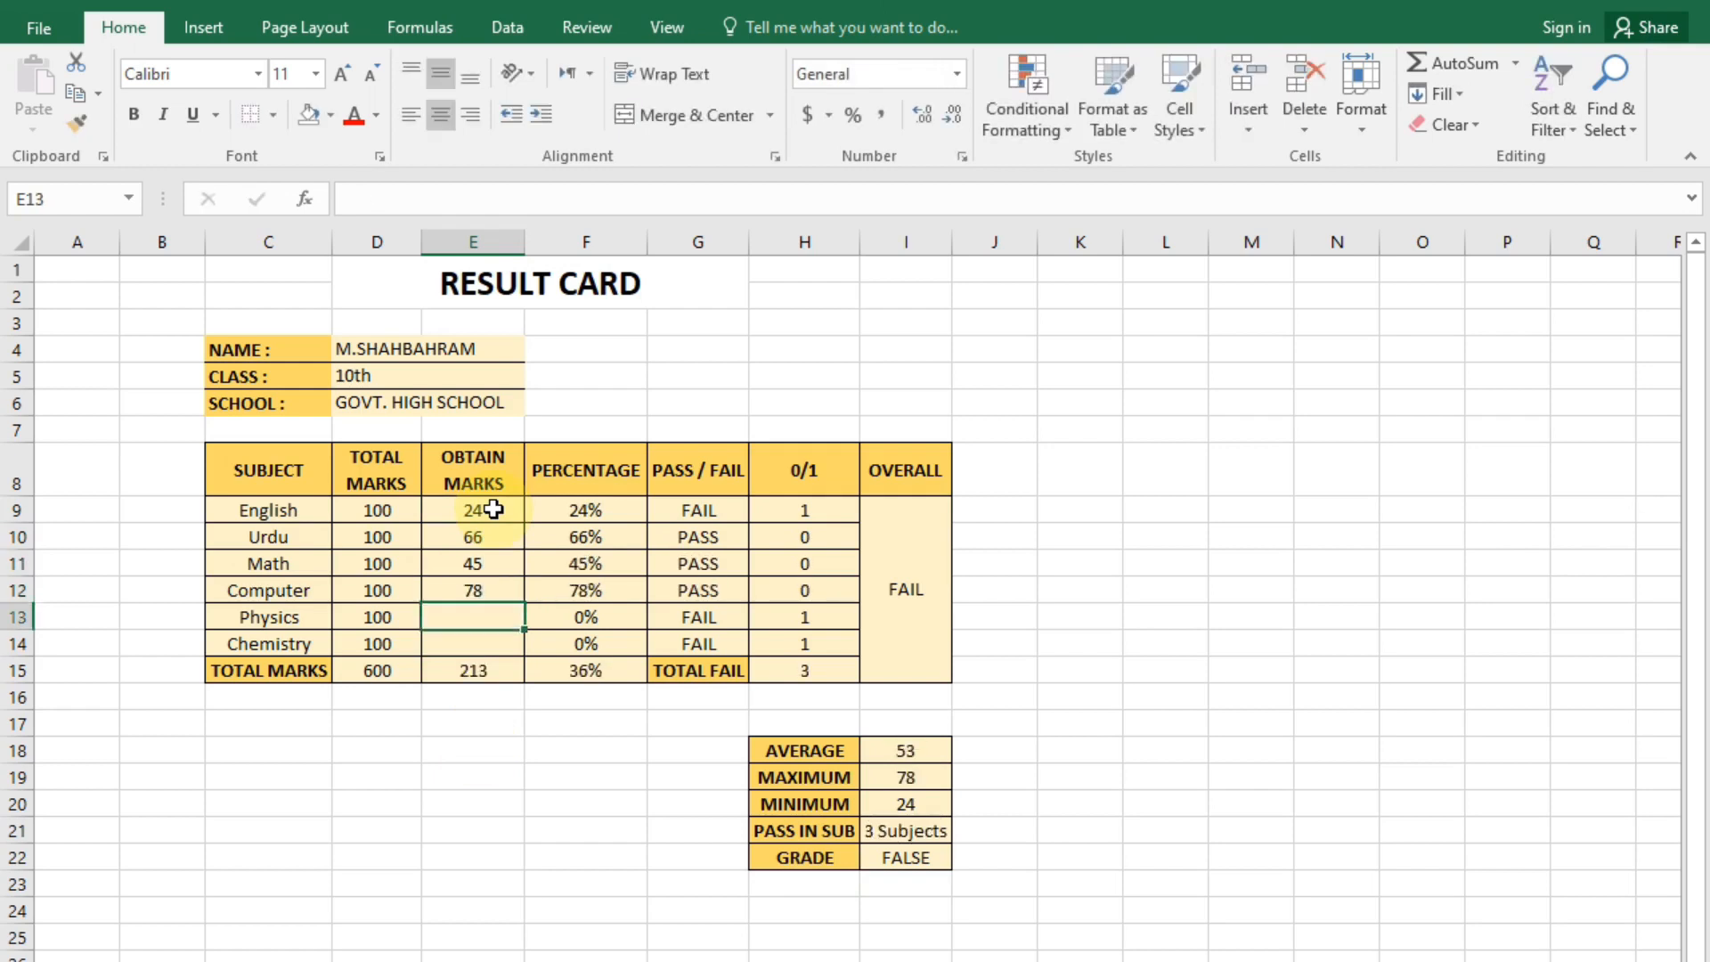
type("99")
key("Return")
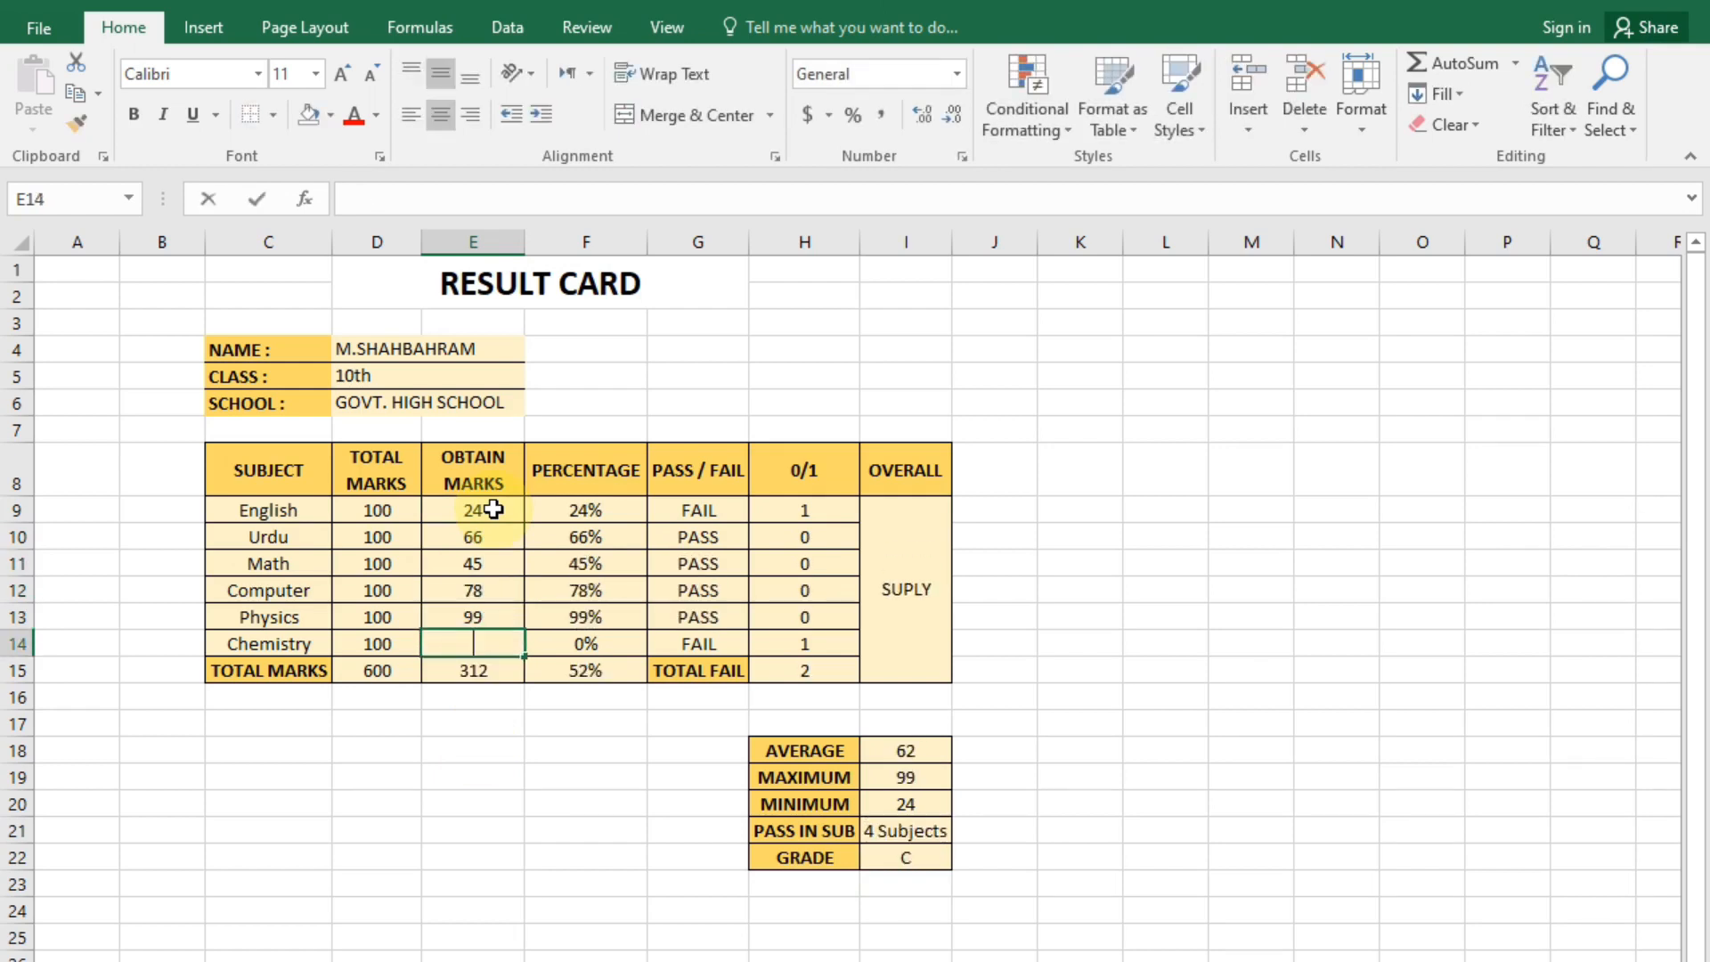
type("45")
key("Return")
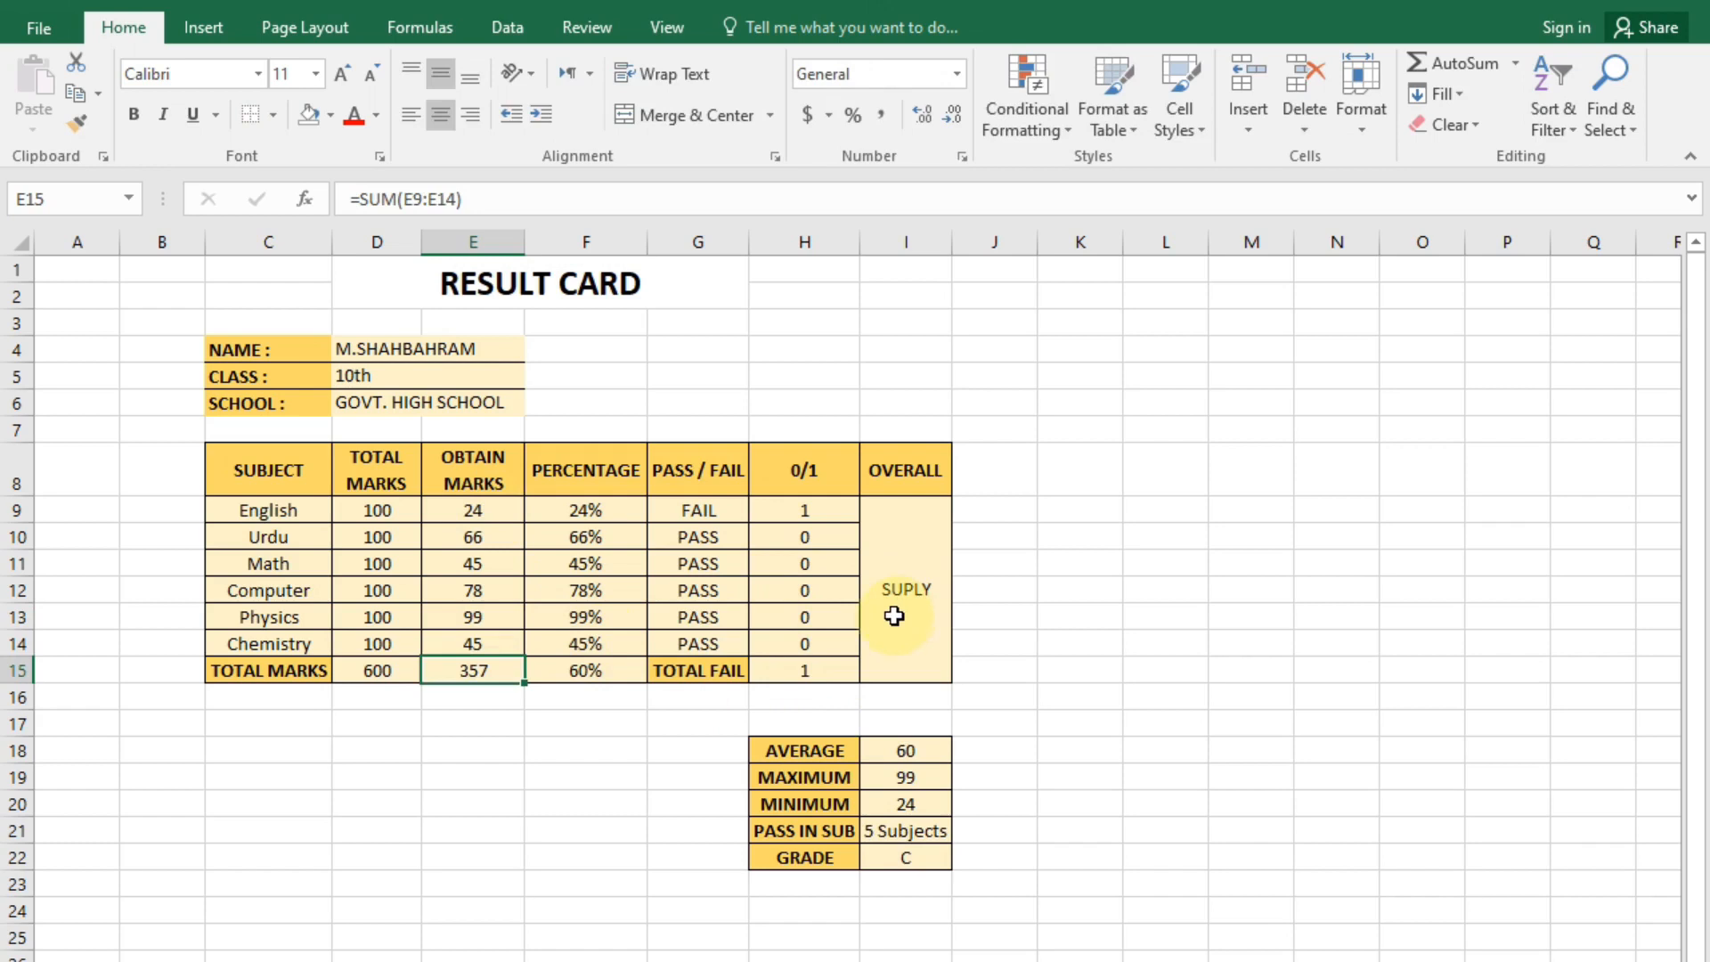
left_click(536, 795)
left_click(461, 677)
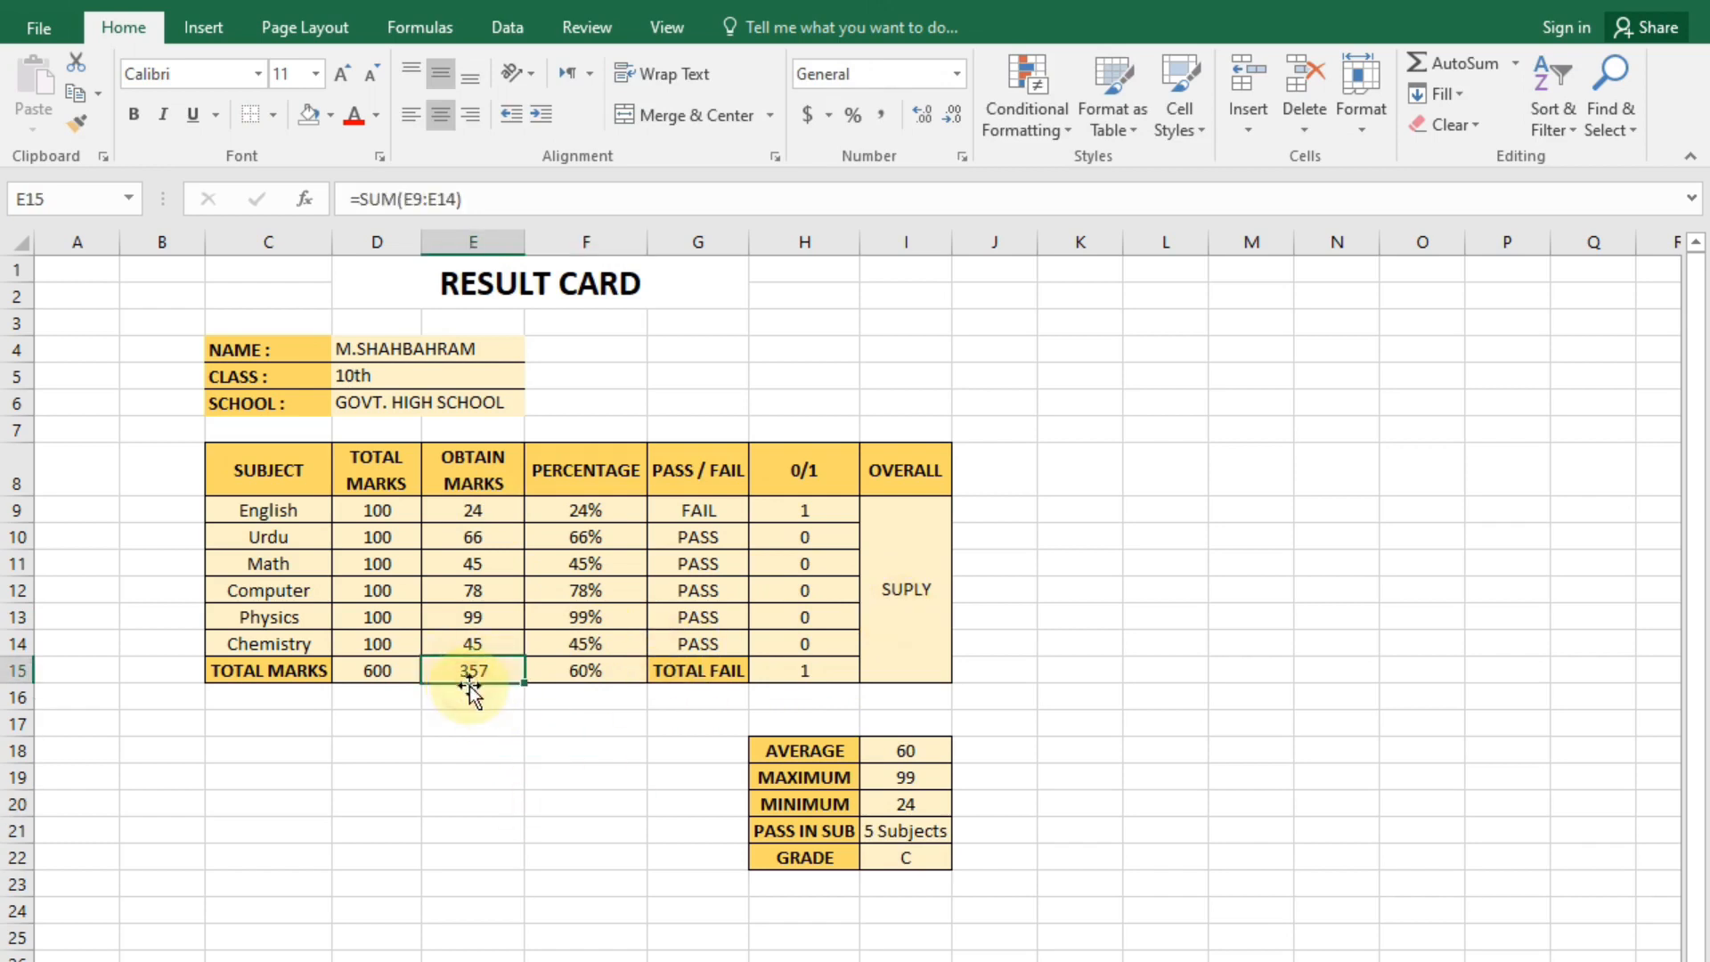
left_click(597, 666)
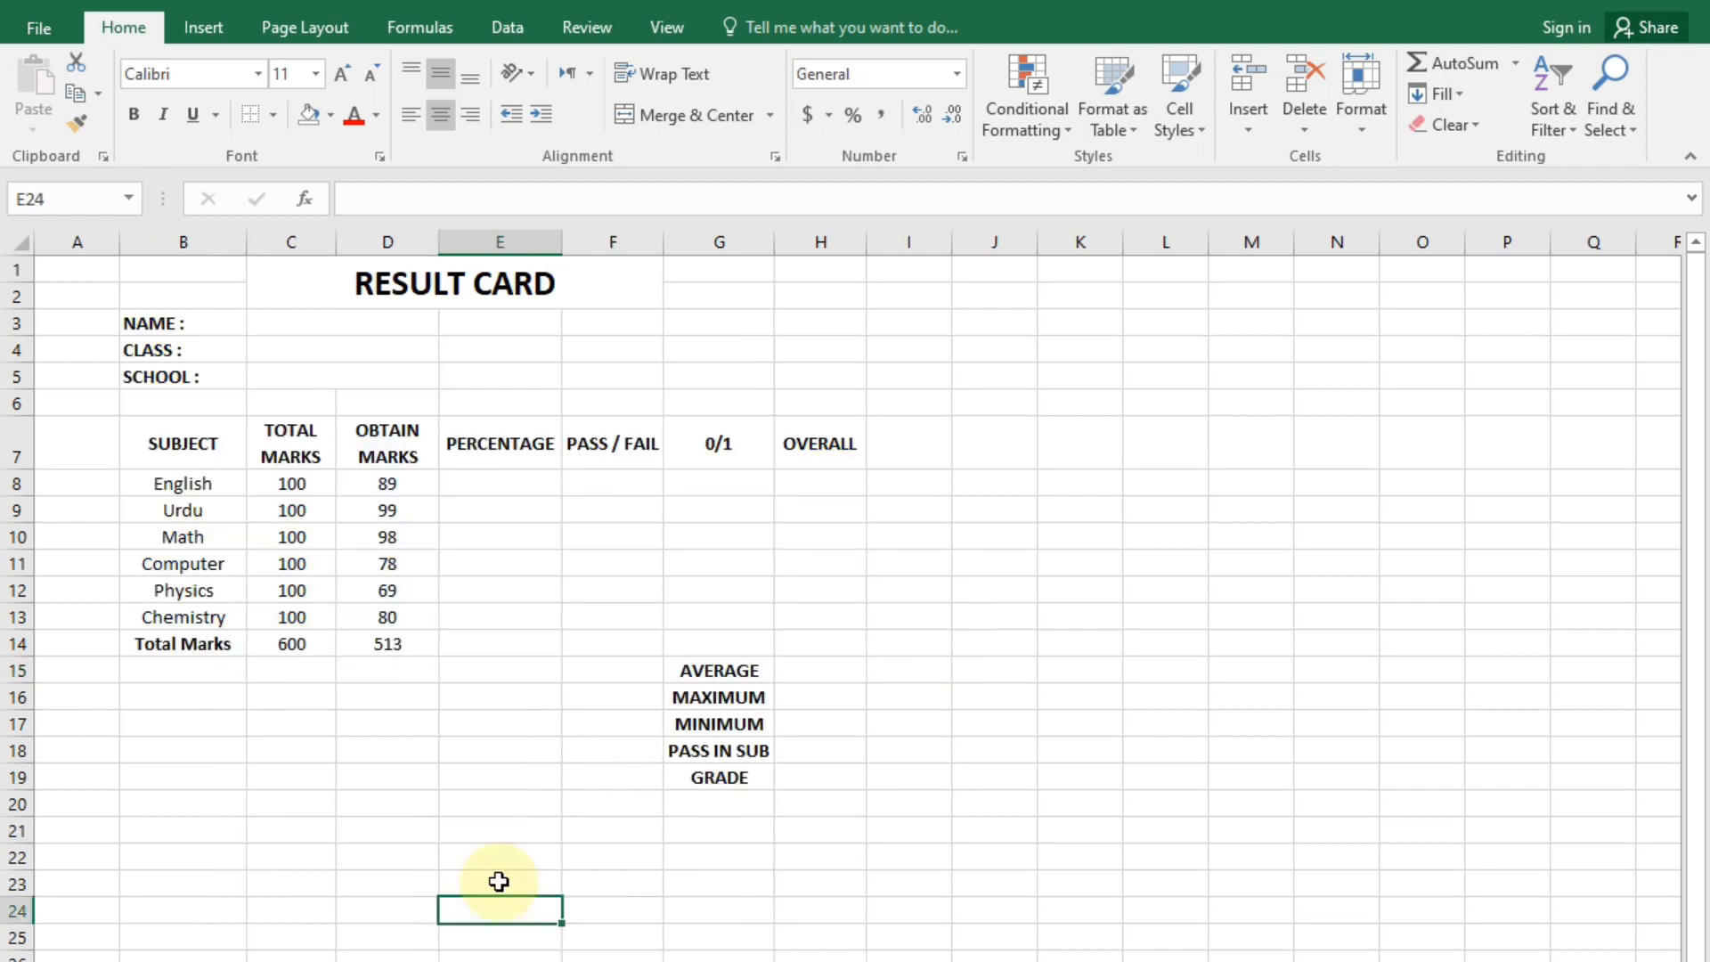
left_click(492, 270)
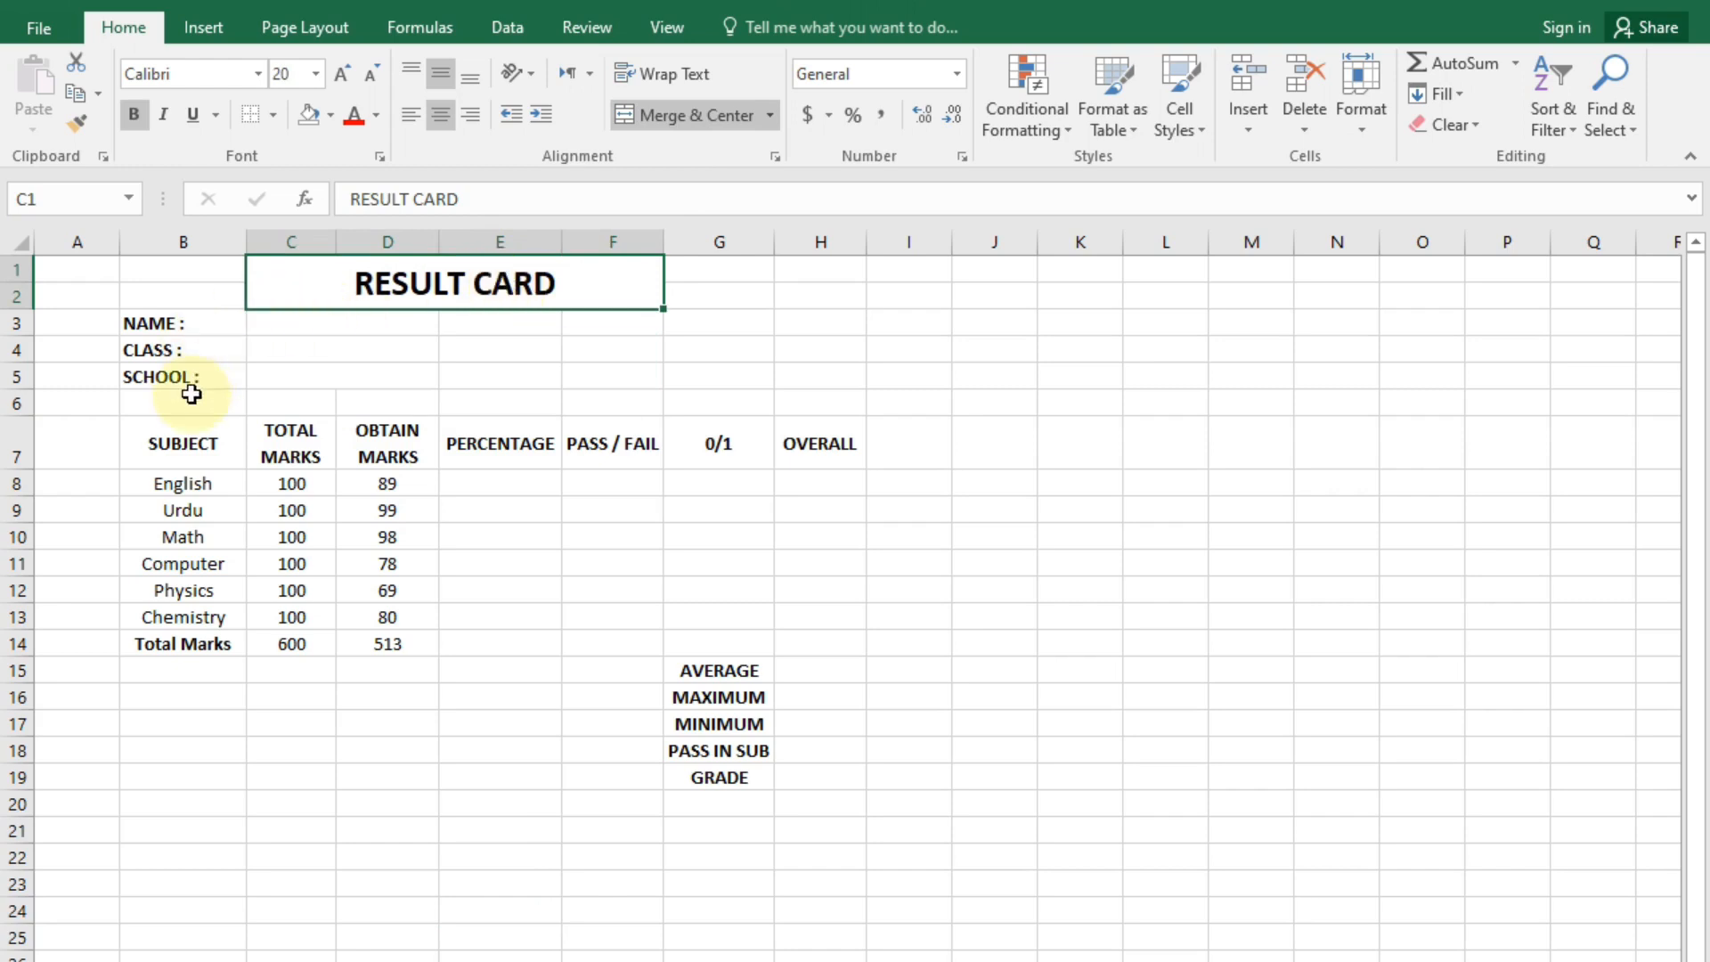
left_click(314, 322)
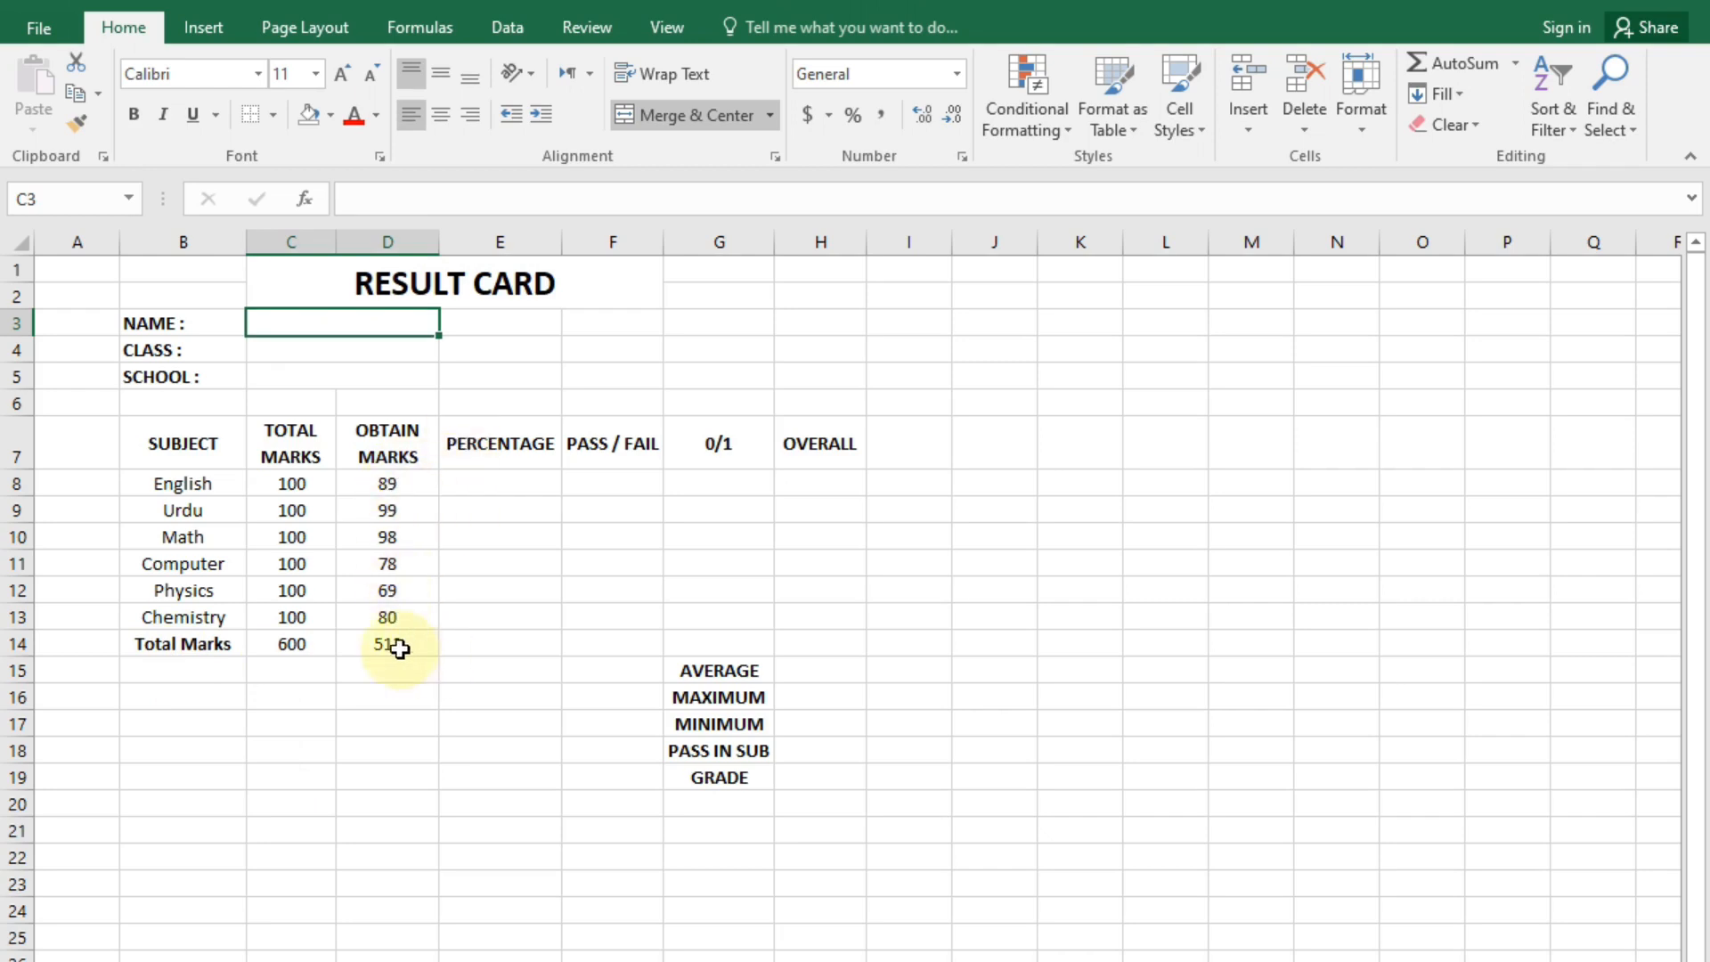
Clear C14:D14 in the Total Marks row and enter a SUM formula over C8:C13 in C14.
left_click(273, 663)
left_click_drag(271, 660, 340, 652)
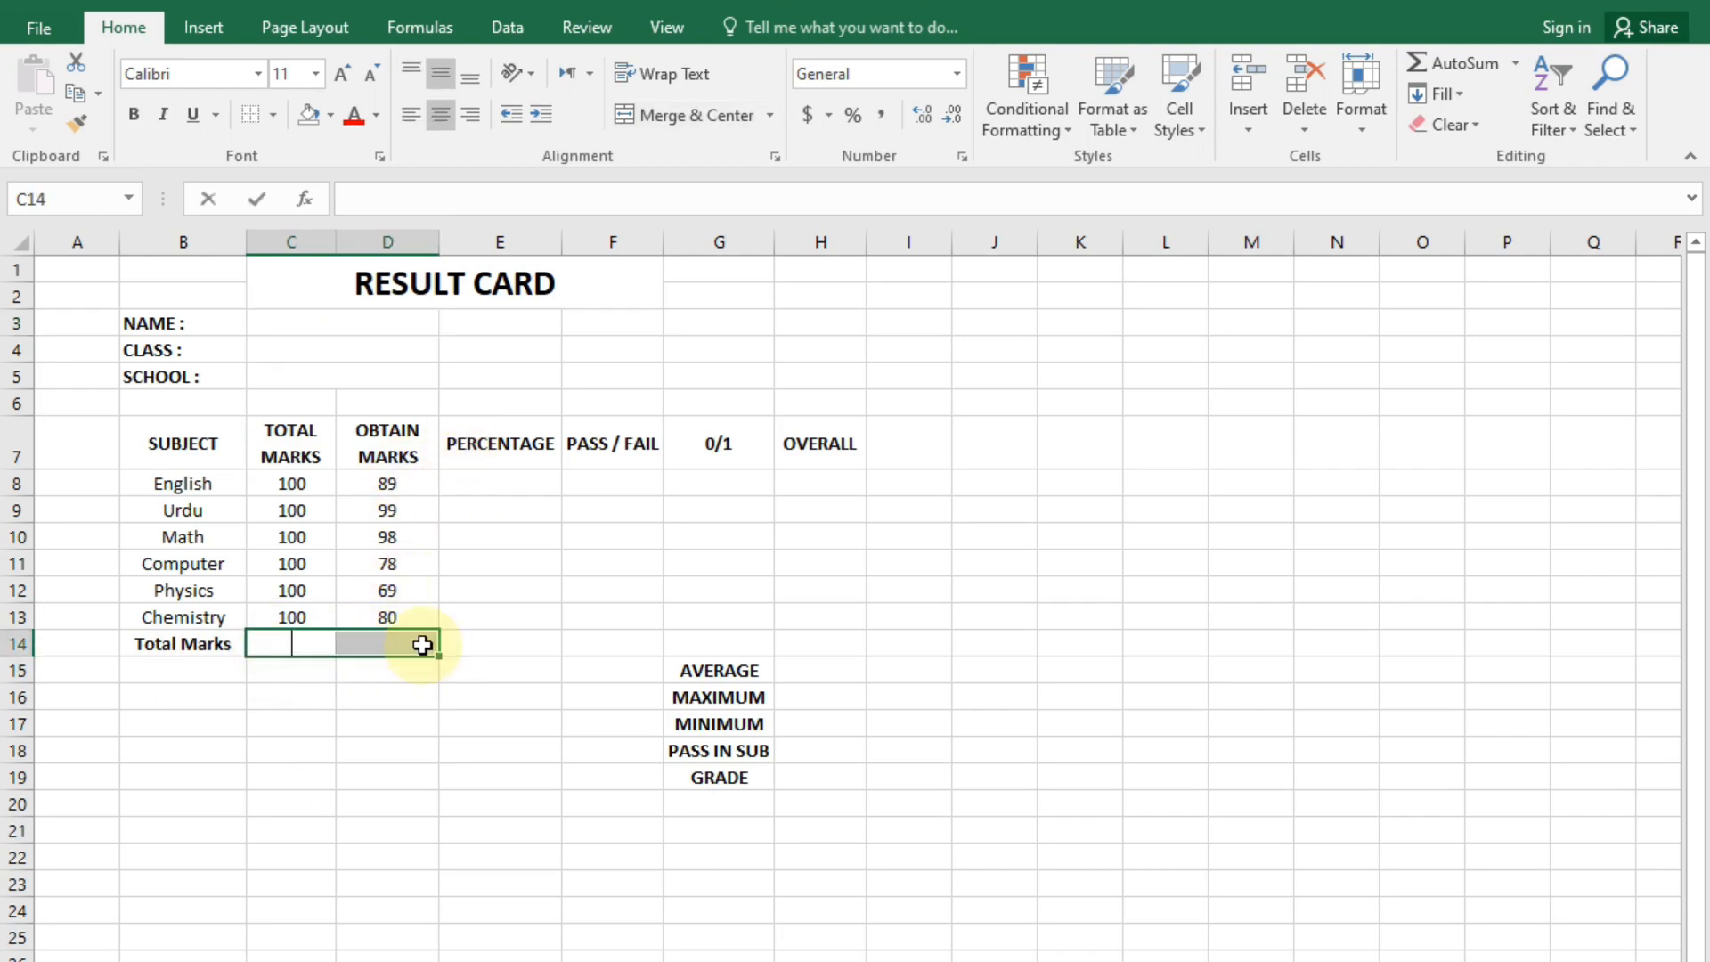
type("=su")
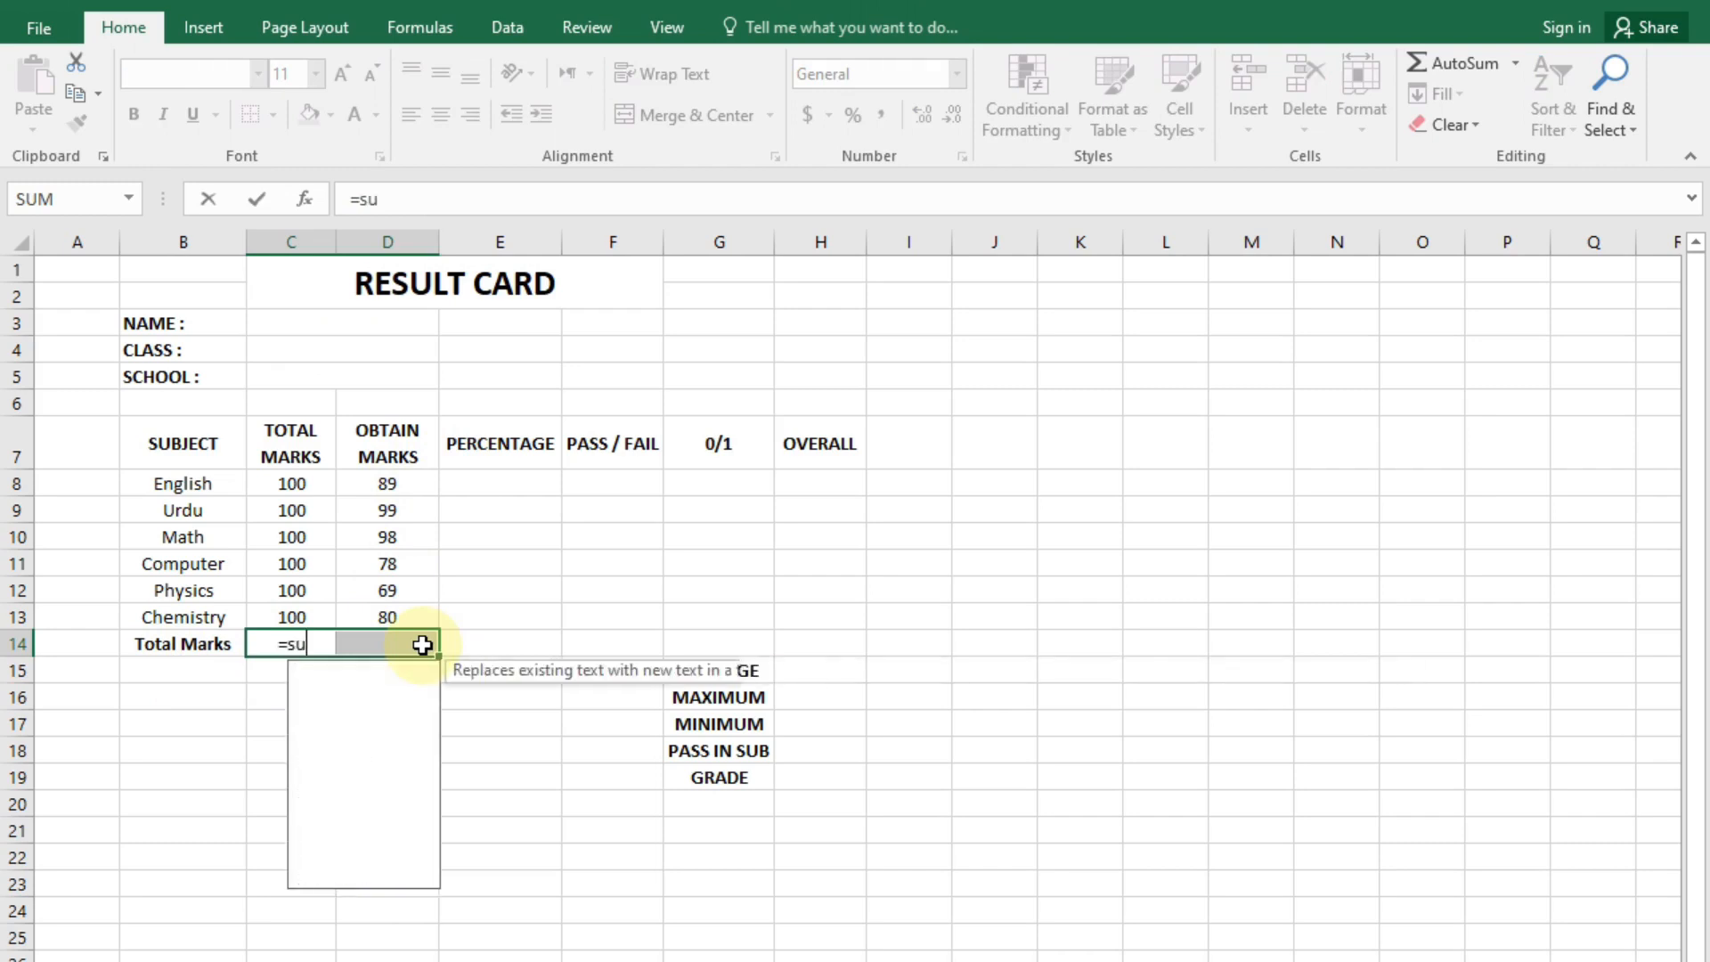
type("m(")
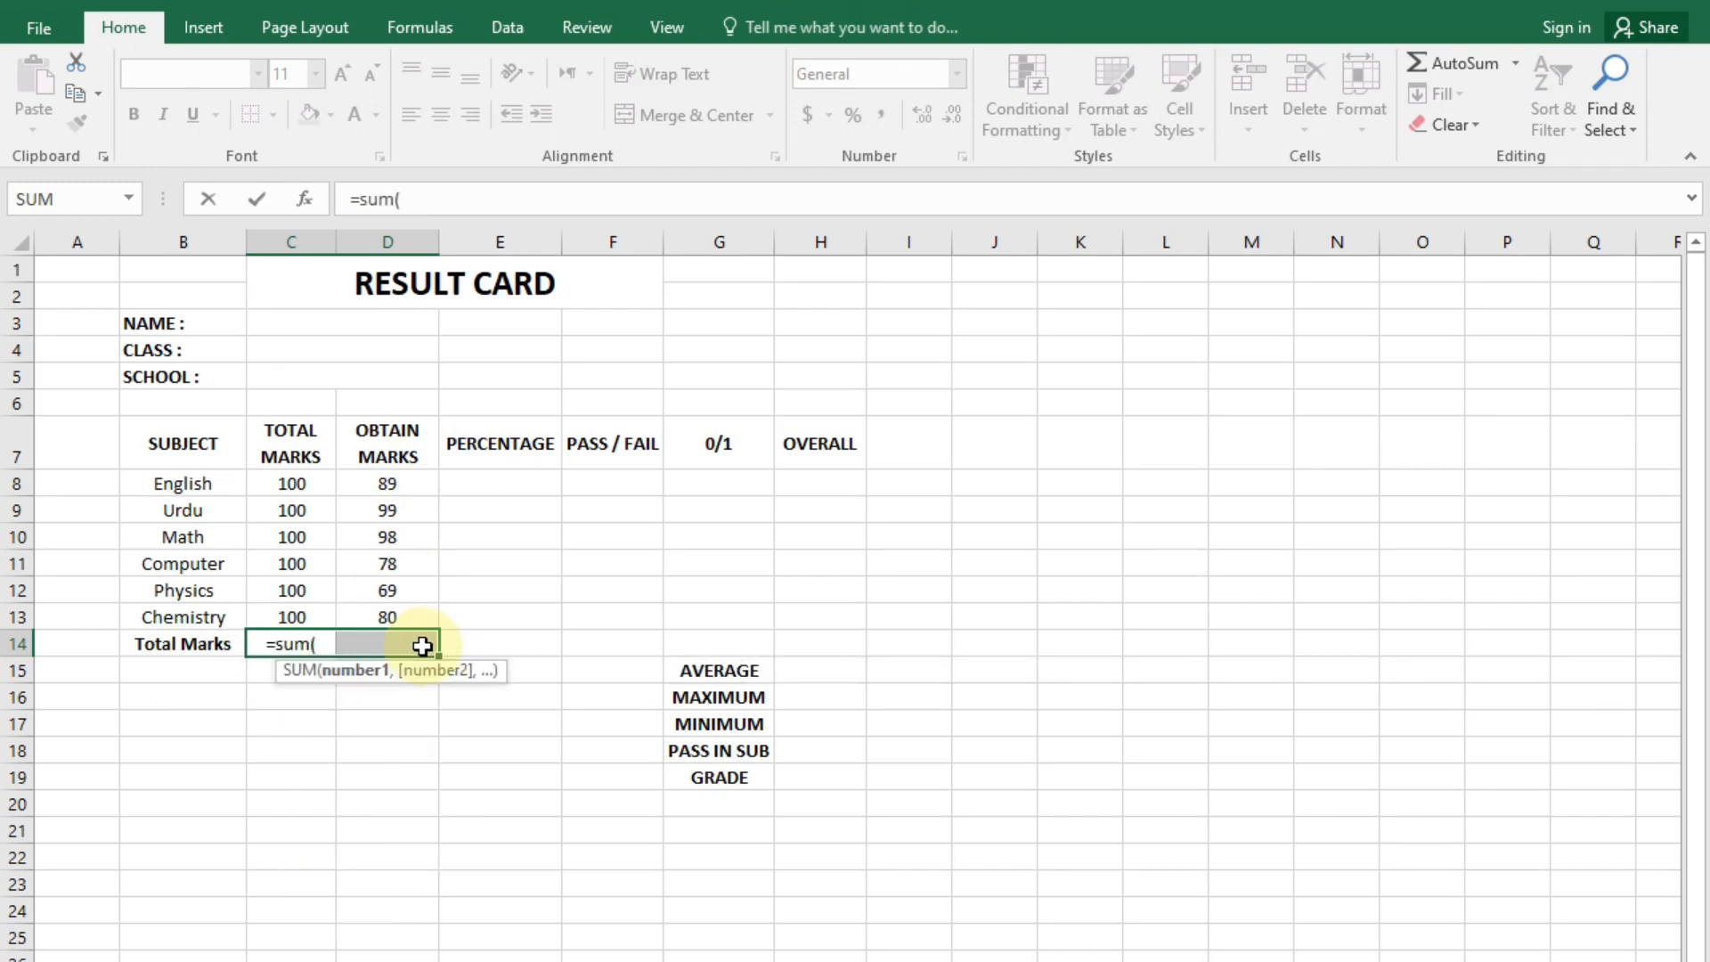
left_click_drag(282, 492, 264, 618)
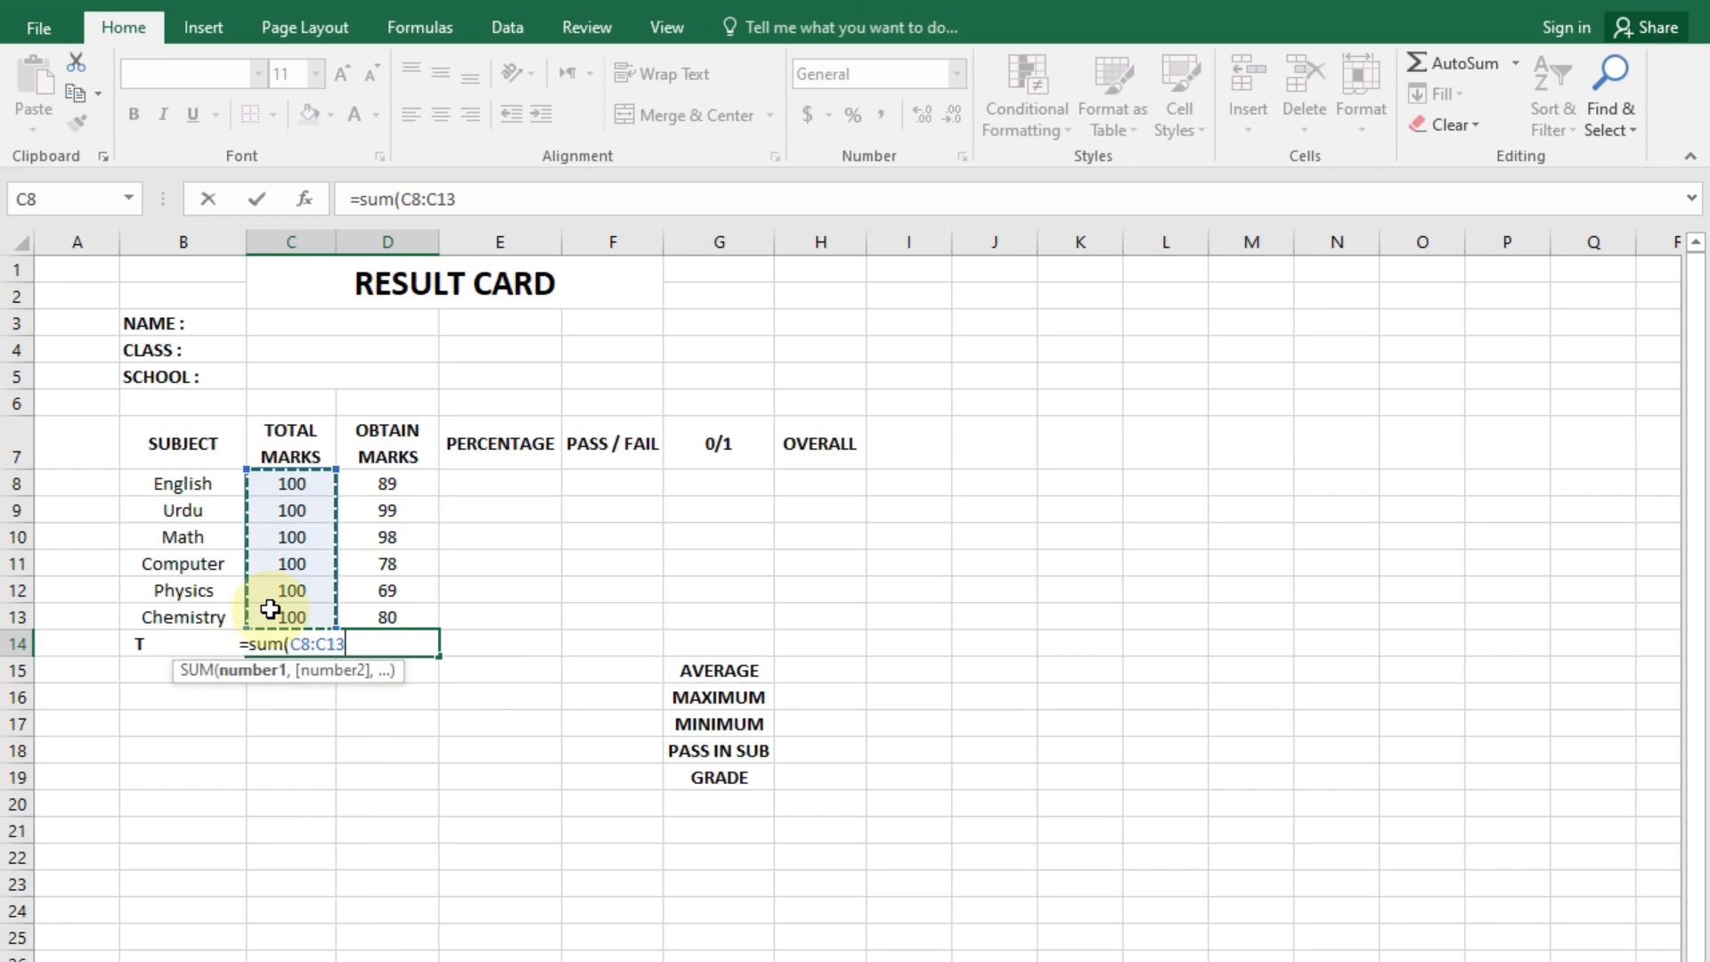
key("Tab")
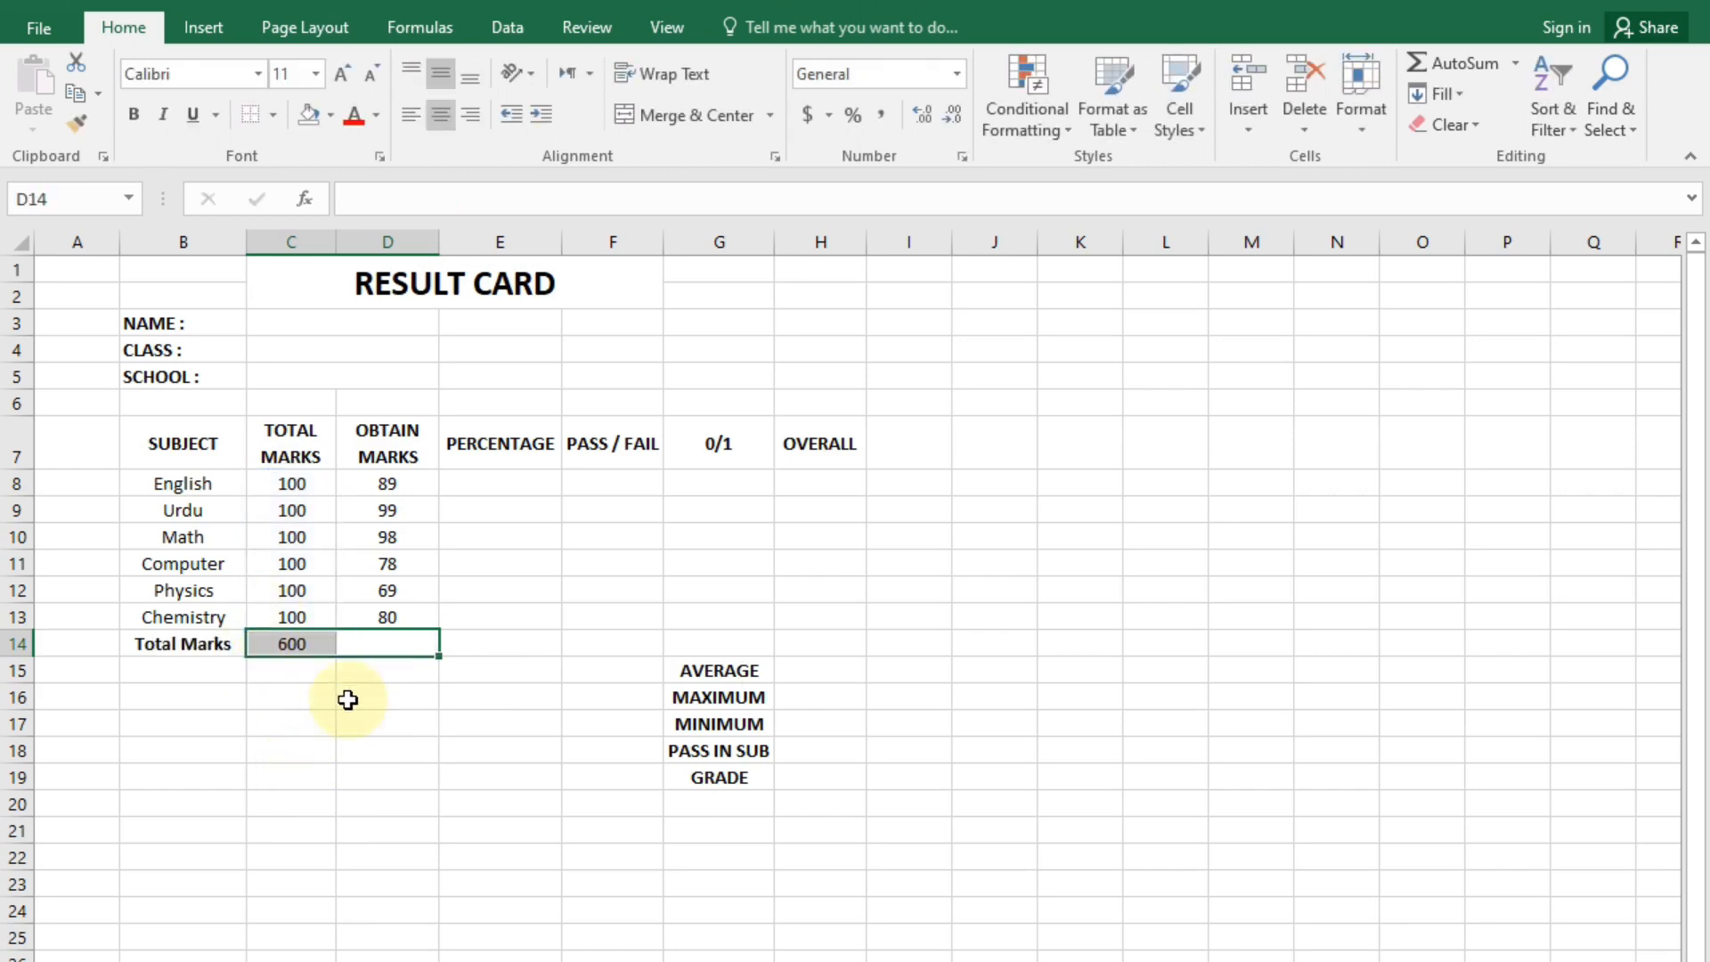
Copy the total formula from C14 across to D14 to sum the obtained marks.
left_click(253, 806)
left_click(294, 667)
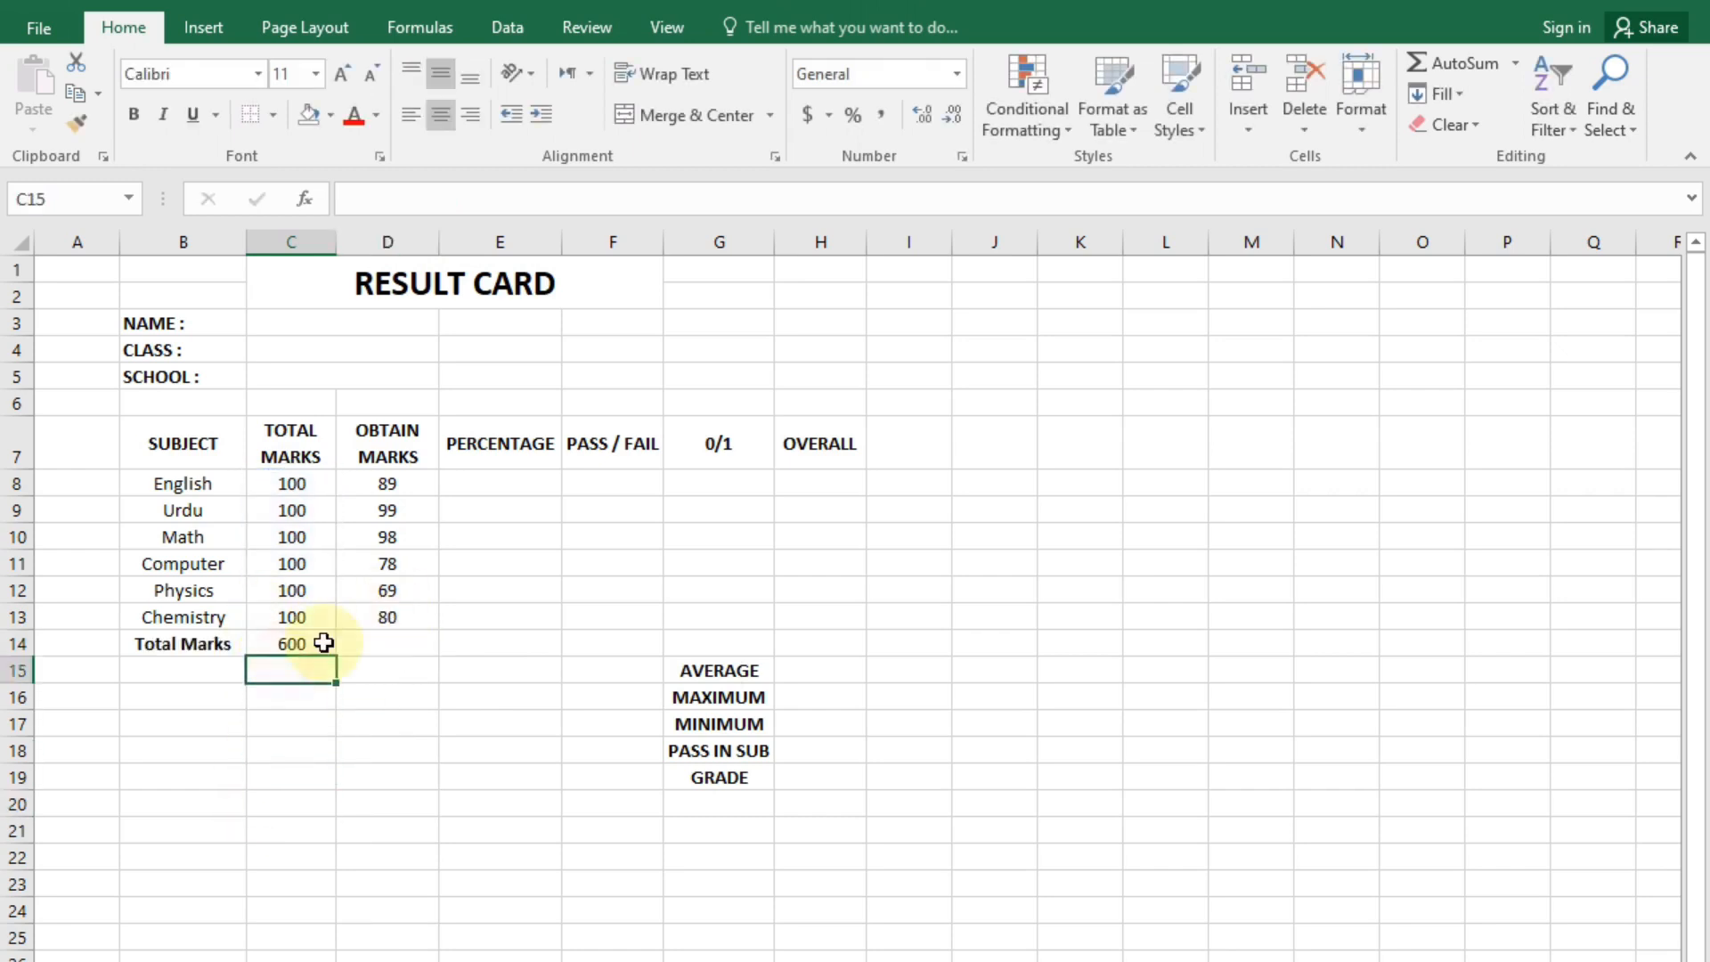
left_click(325, 645)
left_click_drag(399, 633, 399, 637)
left_click(366, 748)
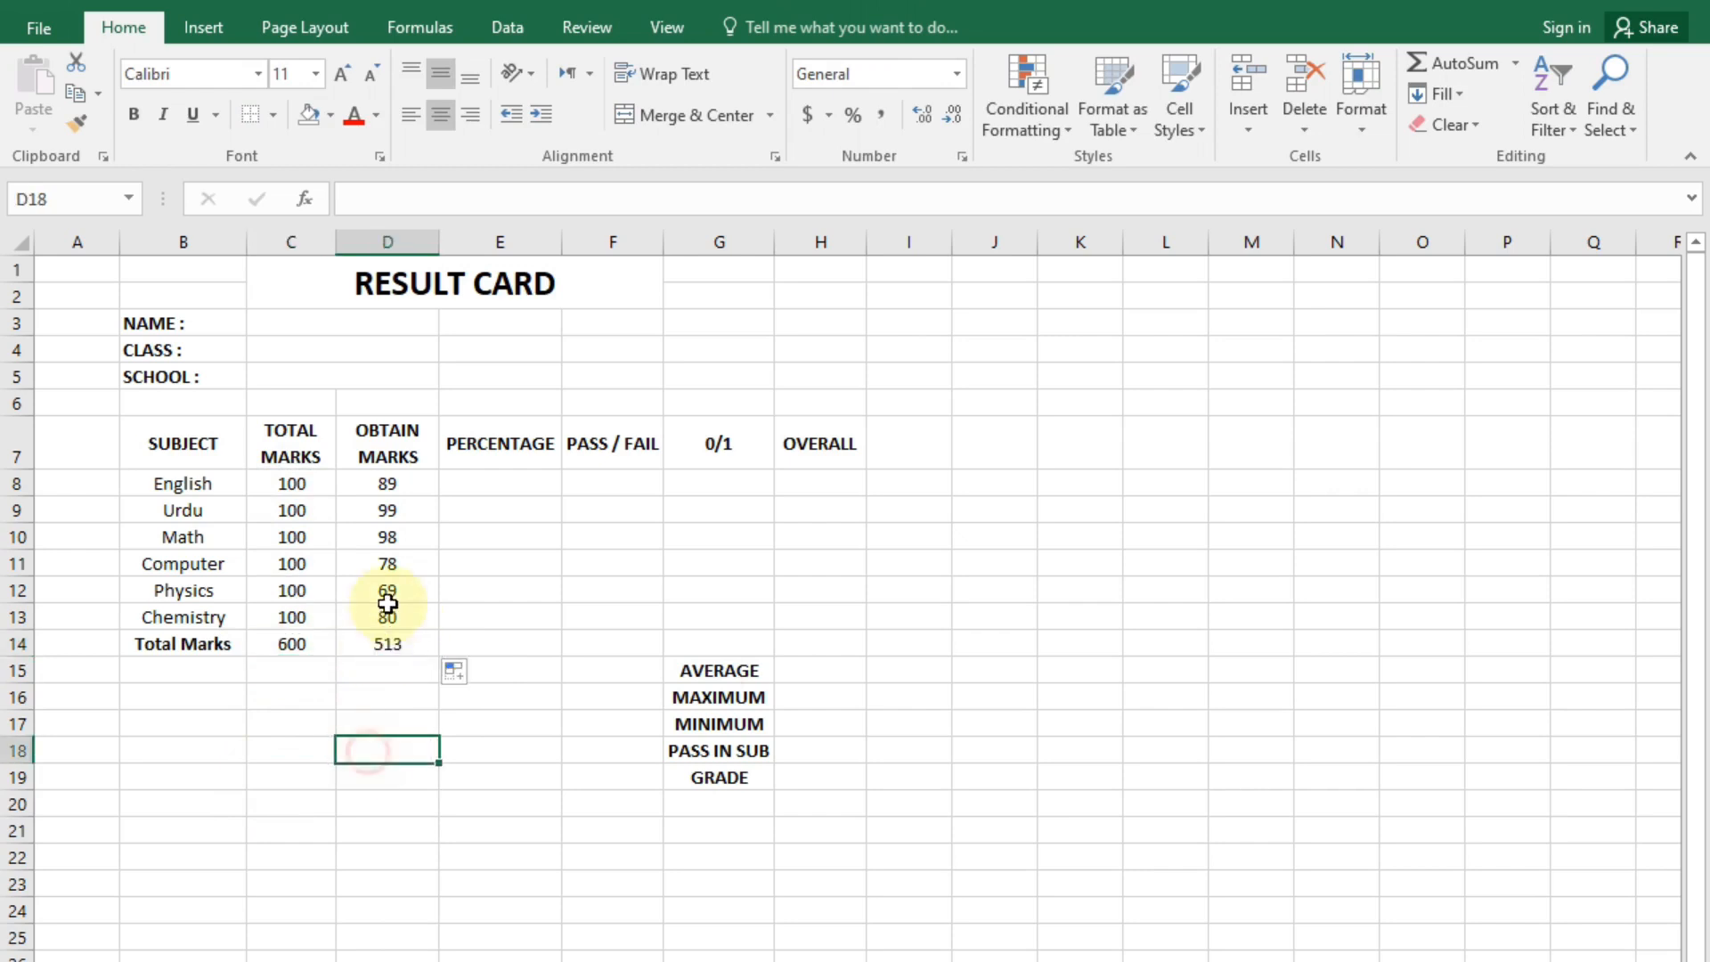
Enter the formula =D8/C8 in E8 to calculate the English percentage.
left_click(490, 481)
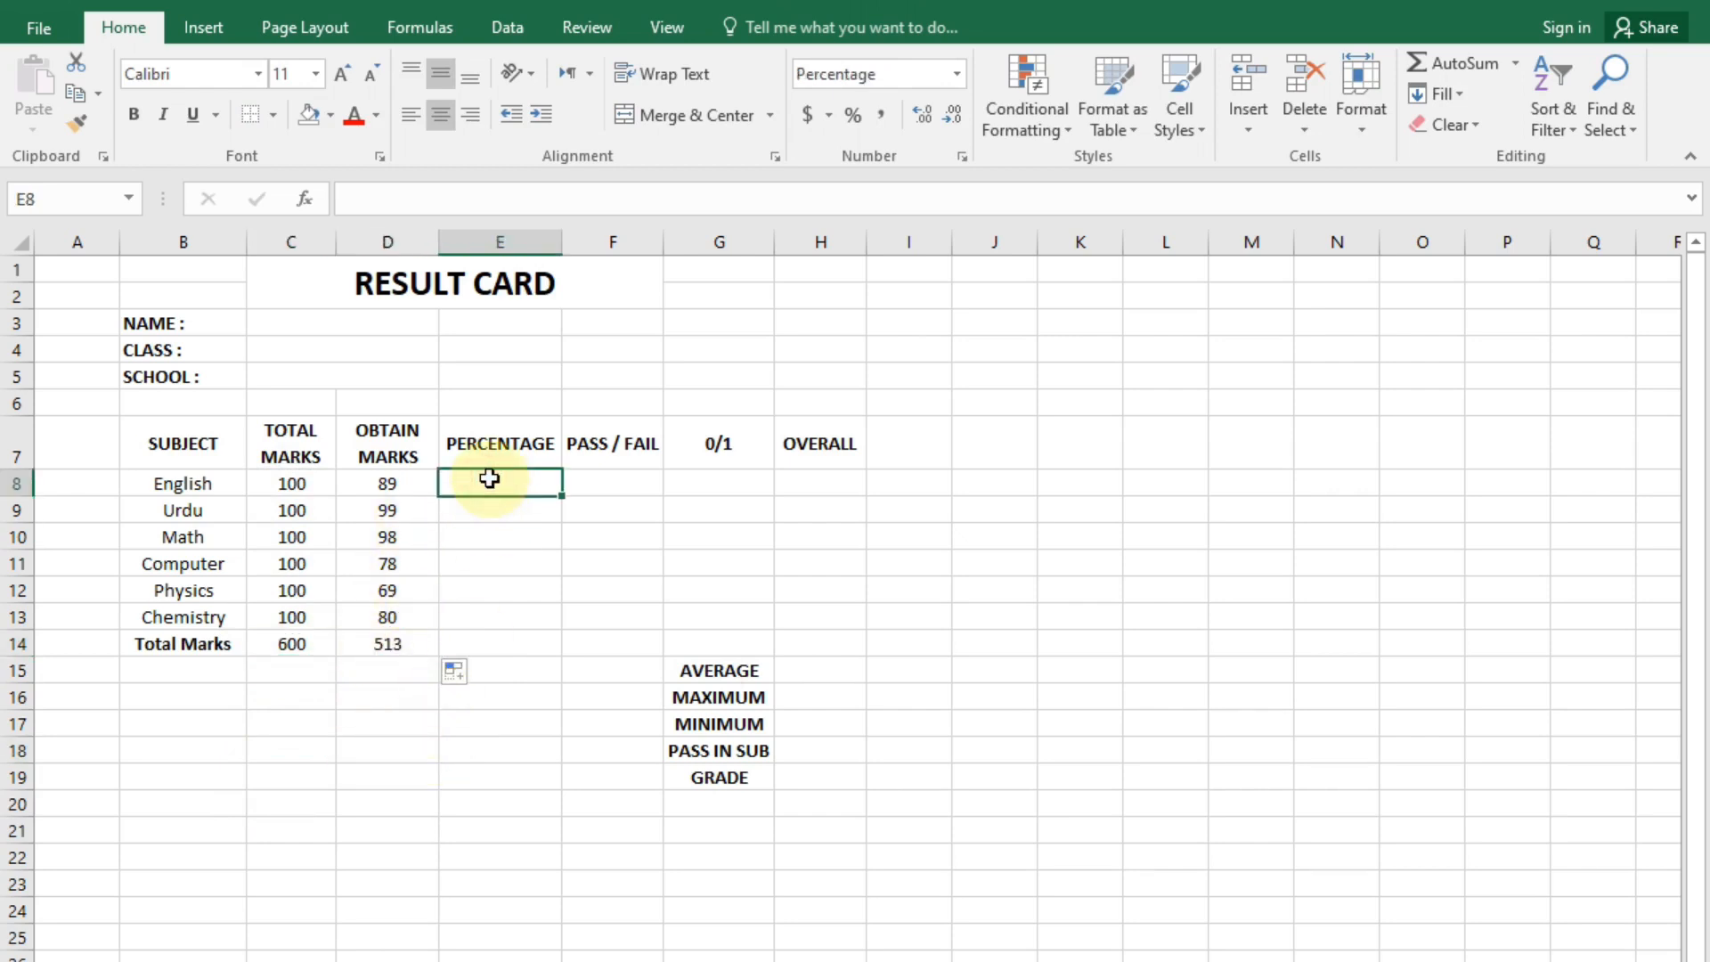
type("=")
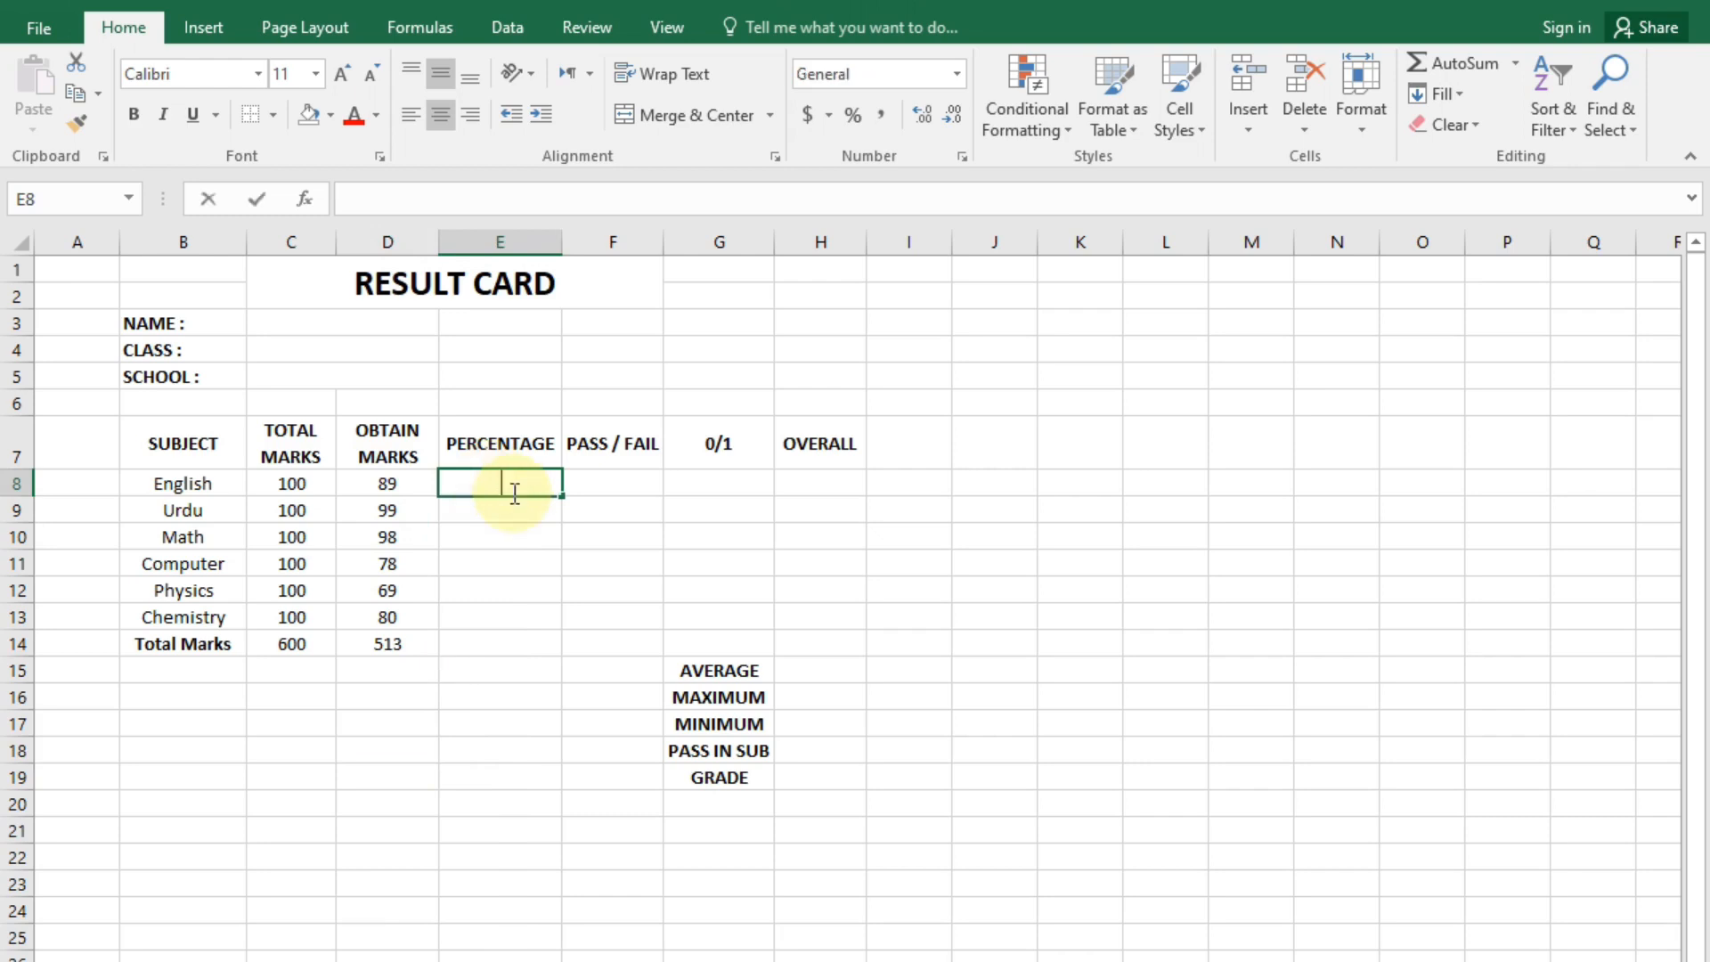
left_click(394, 481)
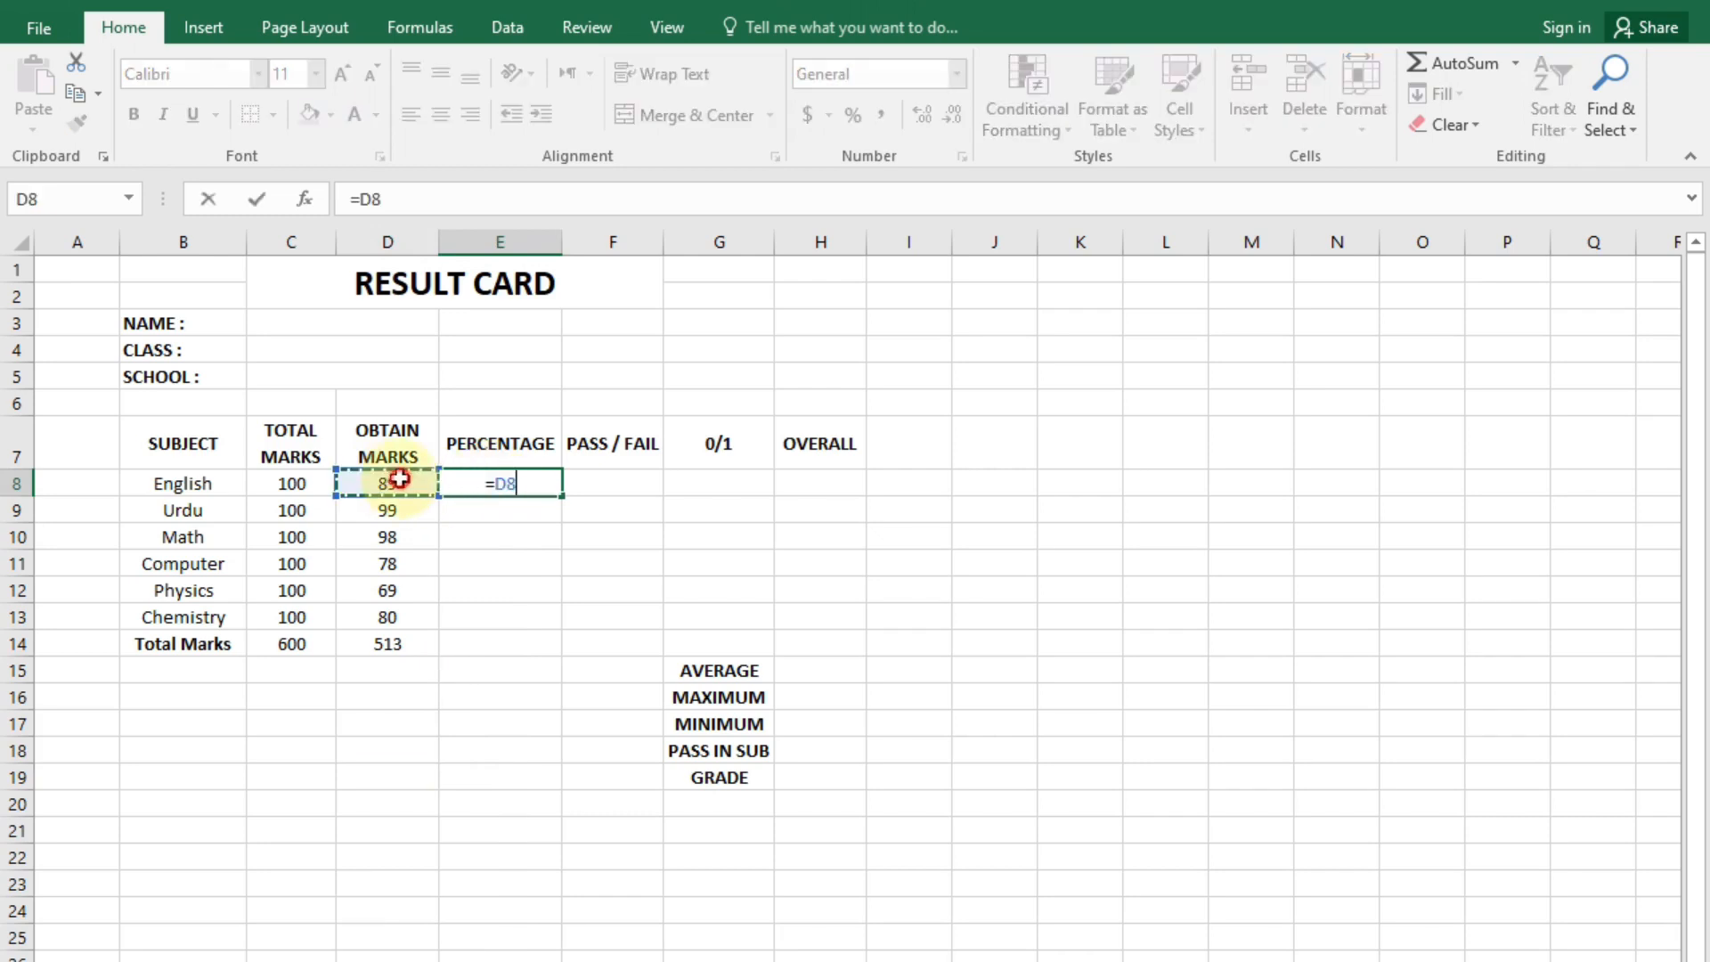
type("/")
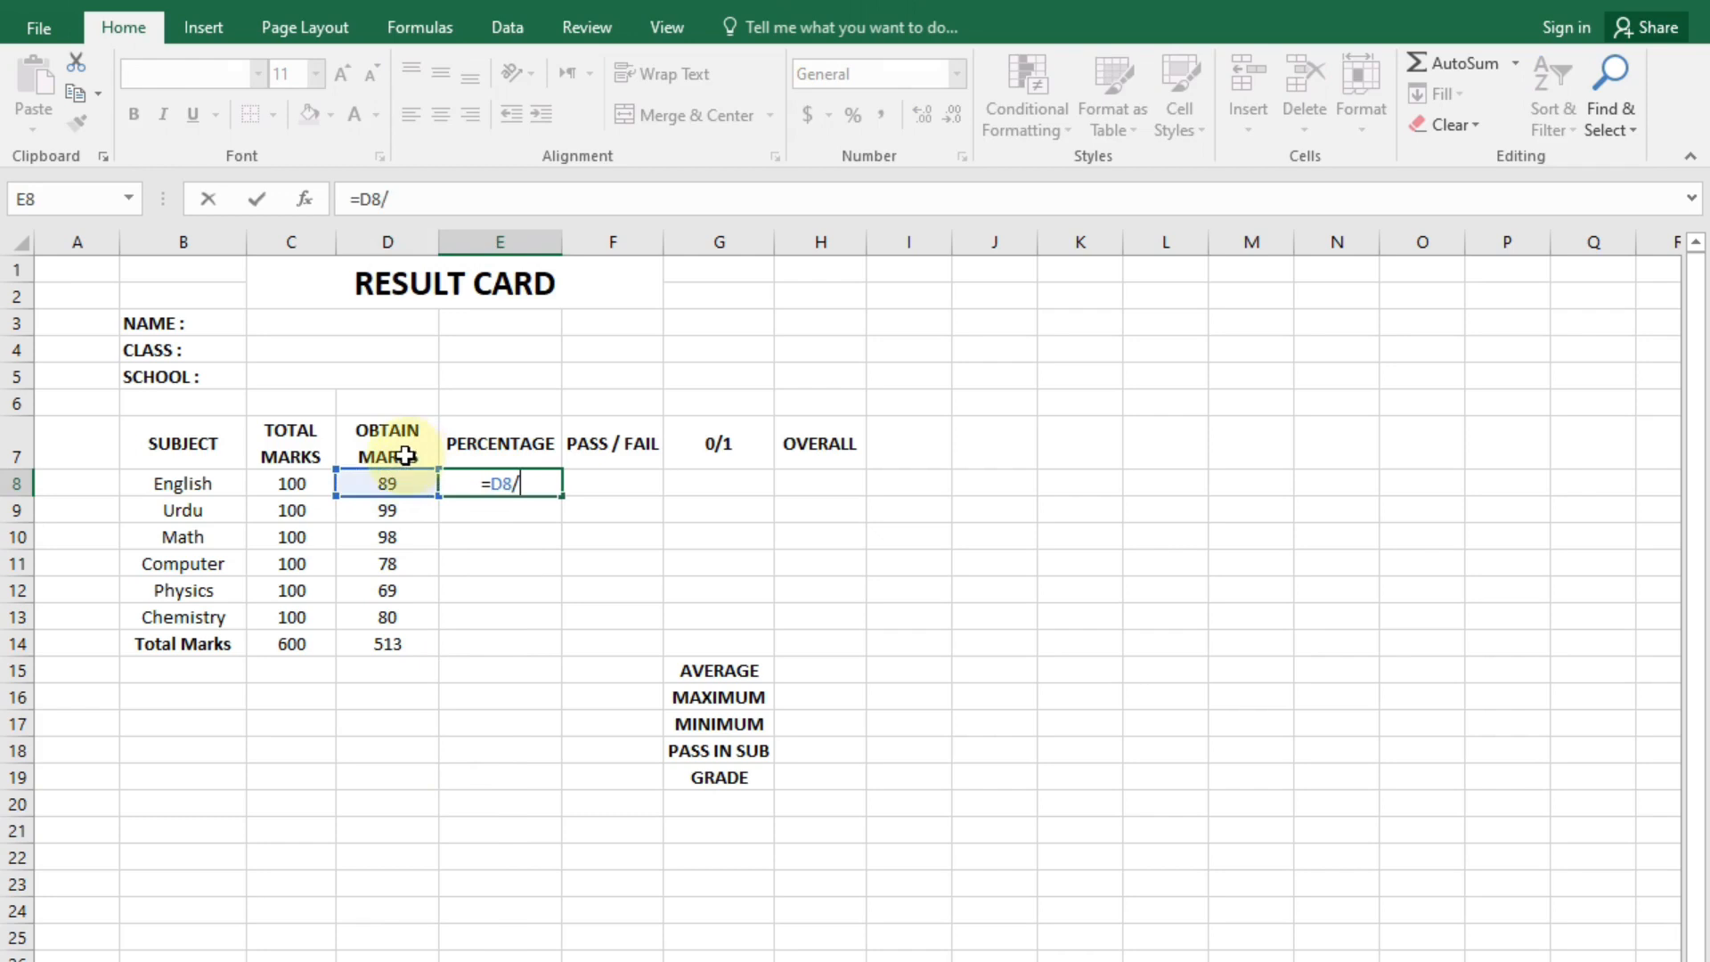
left_click(276, 488)
key("Return")
Apply the percentage format to E8 and fill its formula down through E14.
left_click(500, 473)
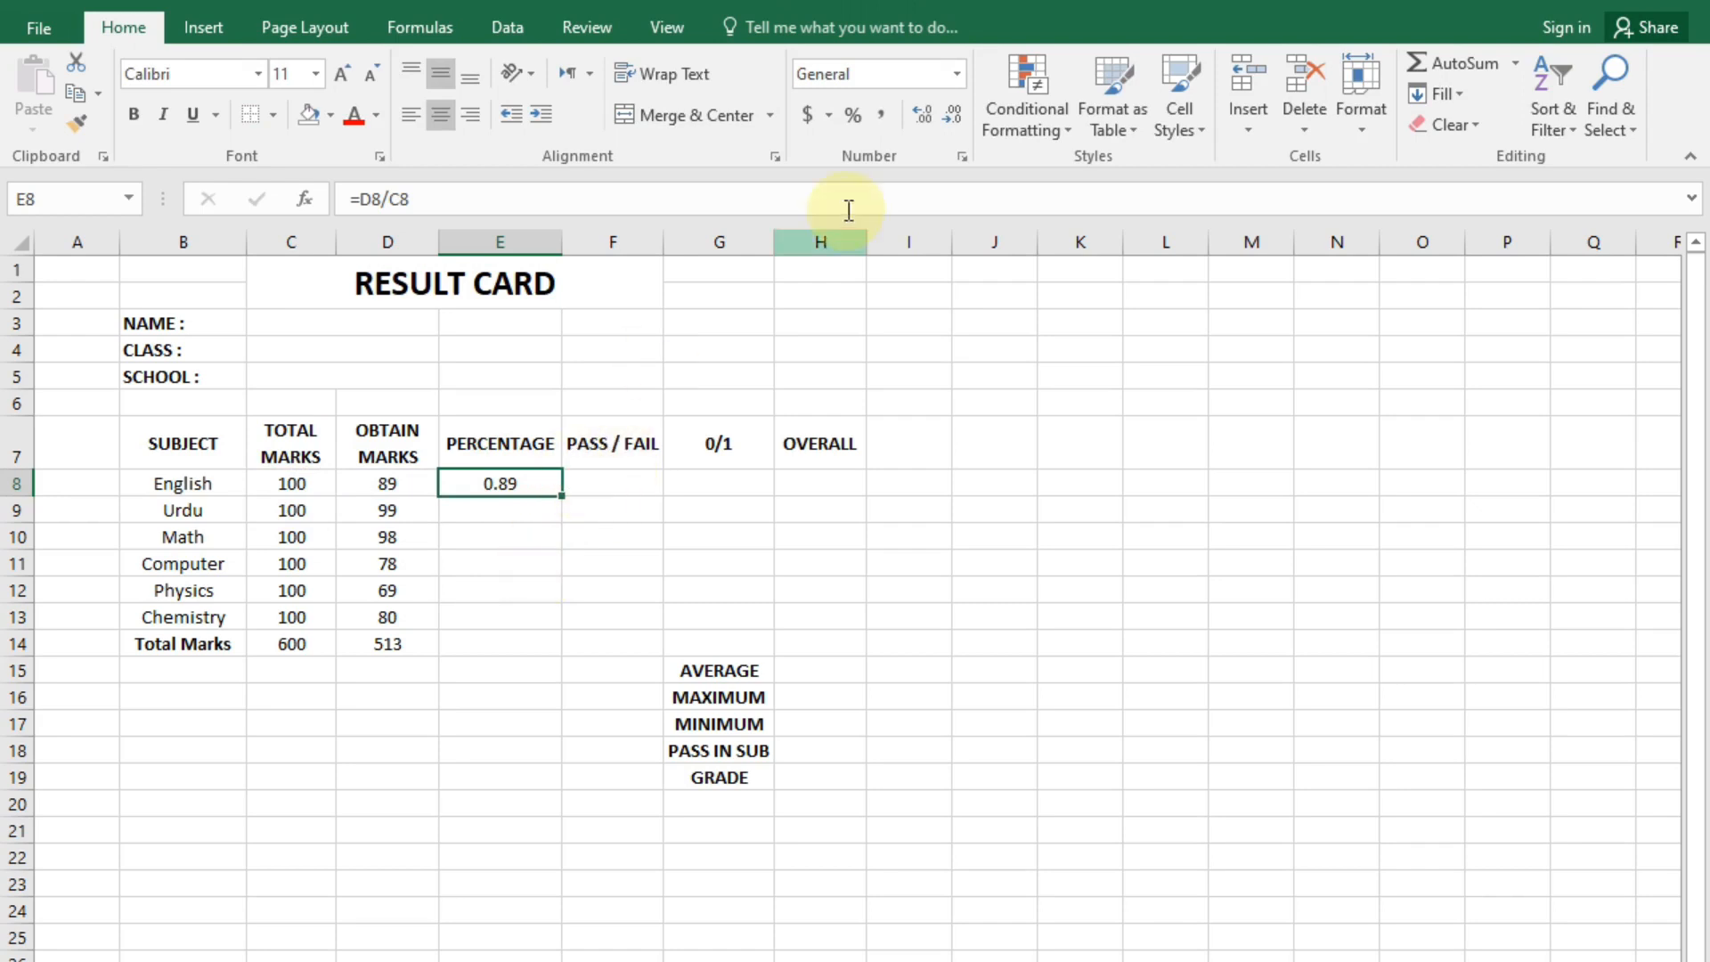
left_click(852, 125)
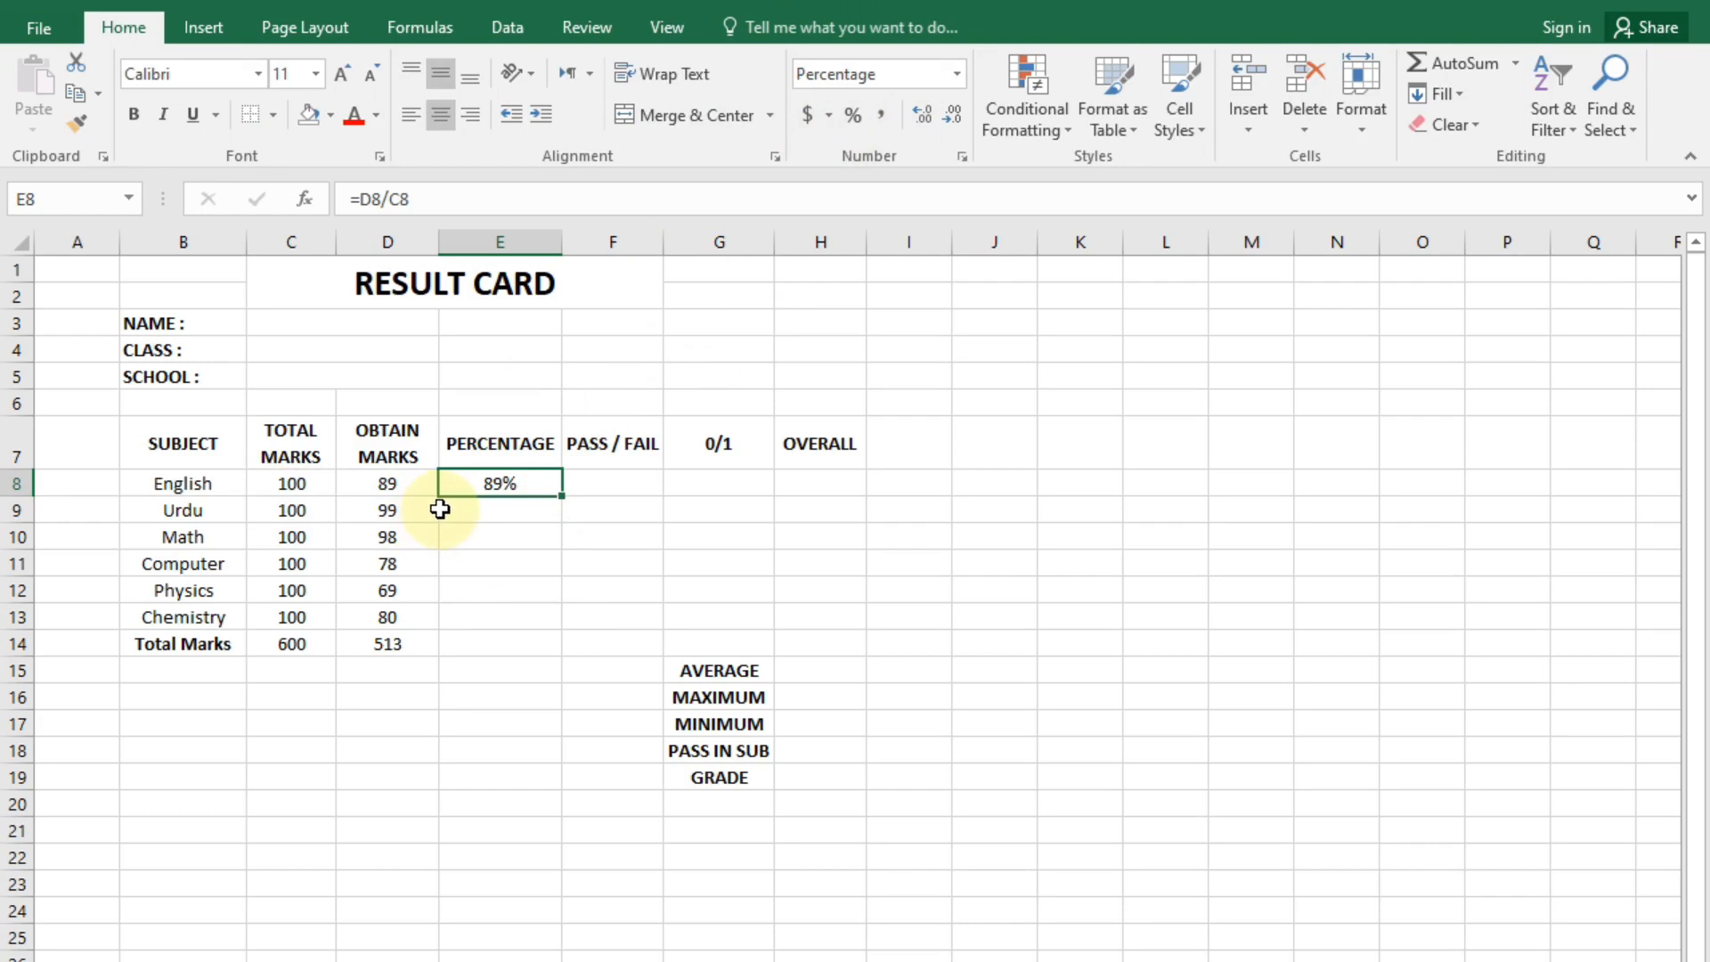
left_click_drag(560, 499, 543, 666)
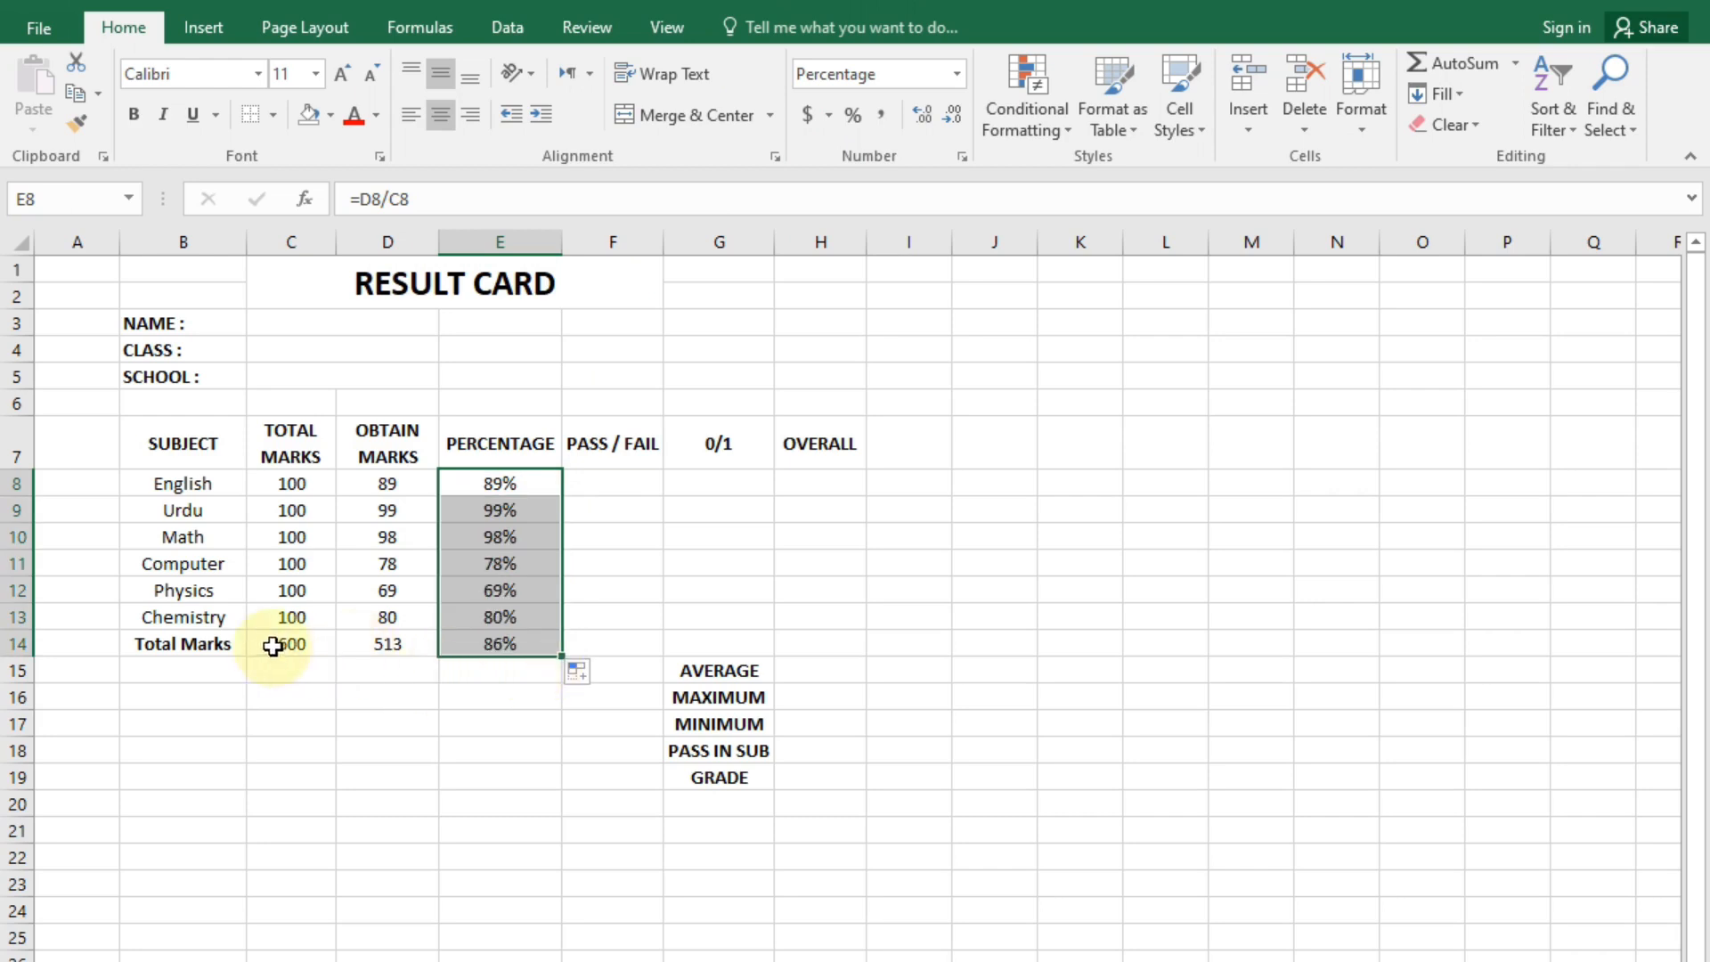
left_click(486, 696)
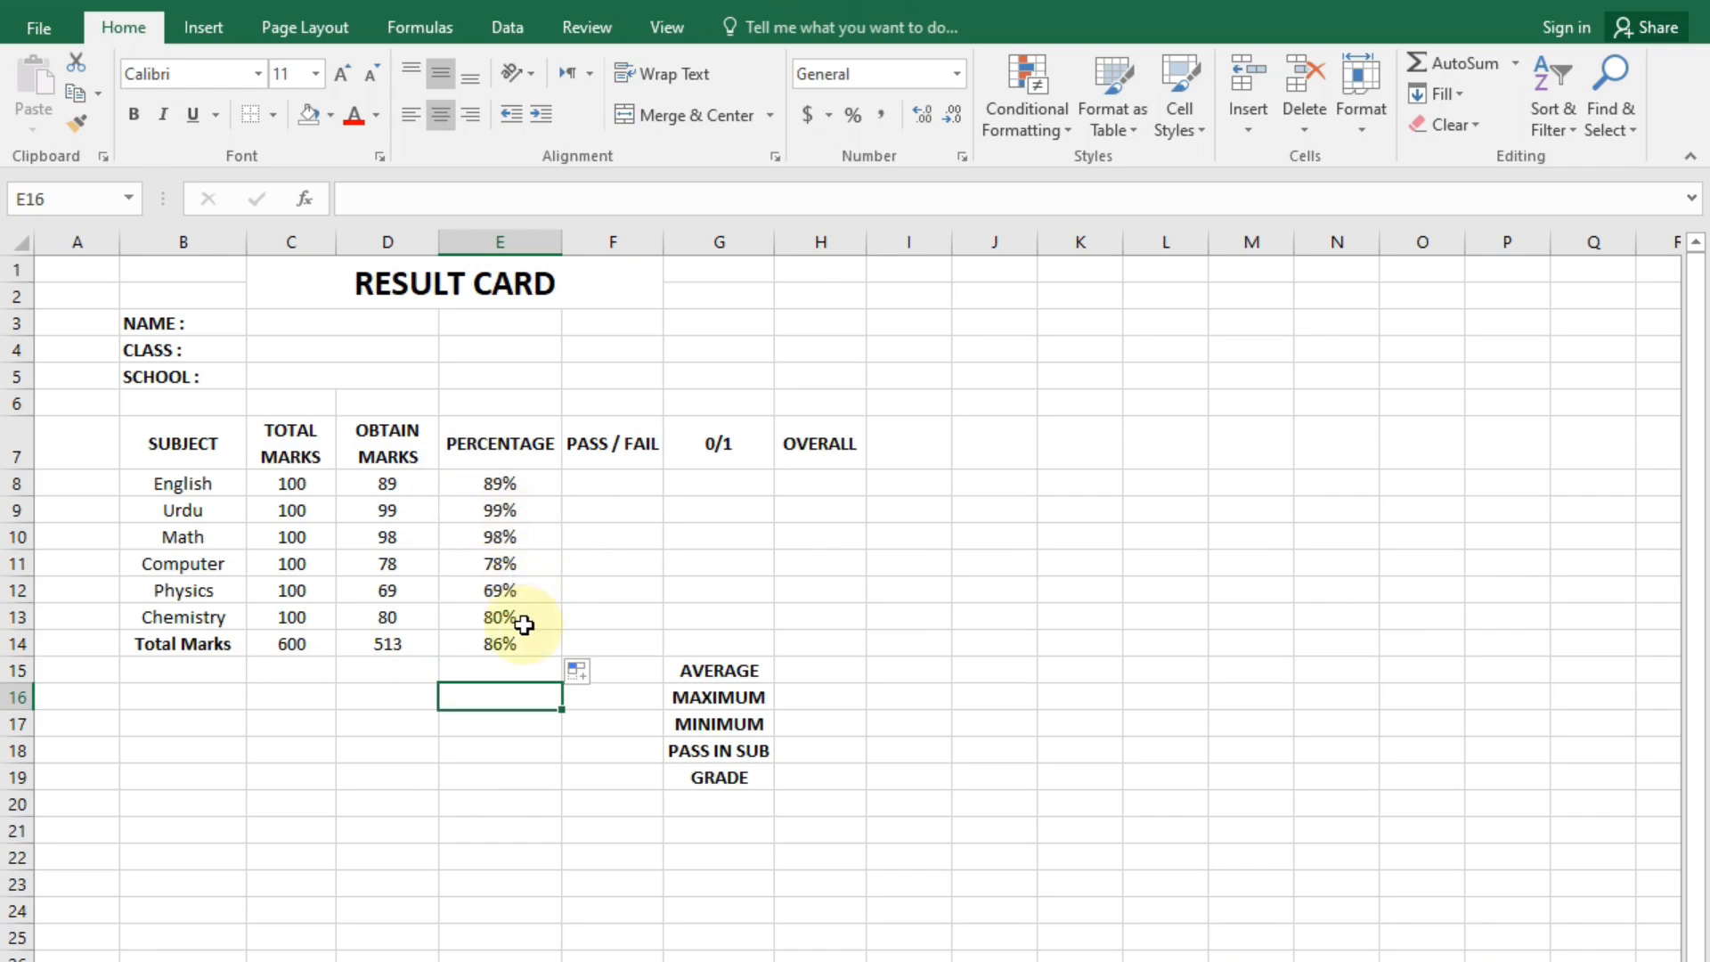
Enter the formula =IF(E8>=33%,"Pass","Fail") in F8 to determine the English pass/fail status.
left_click(609, 479)
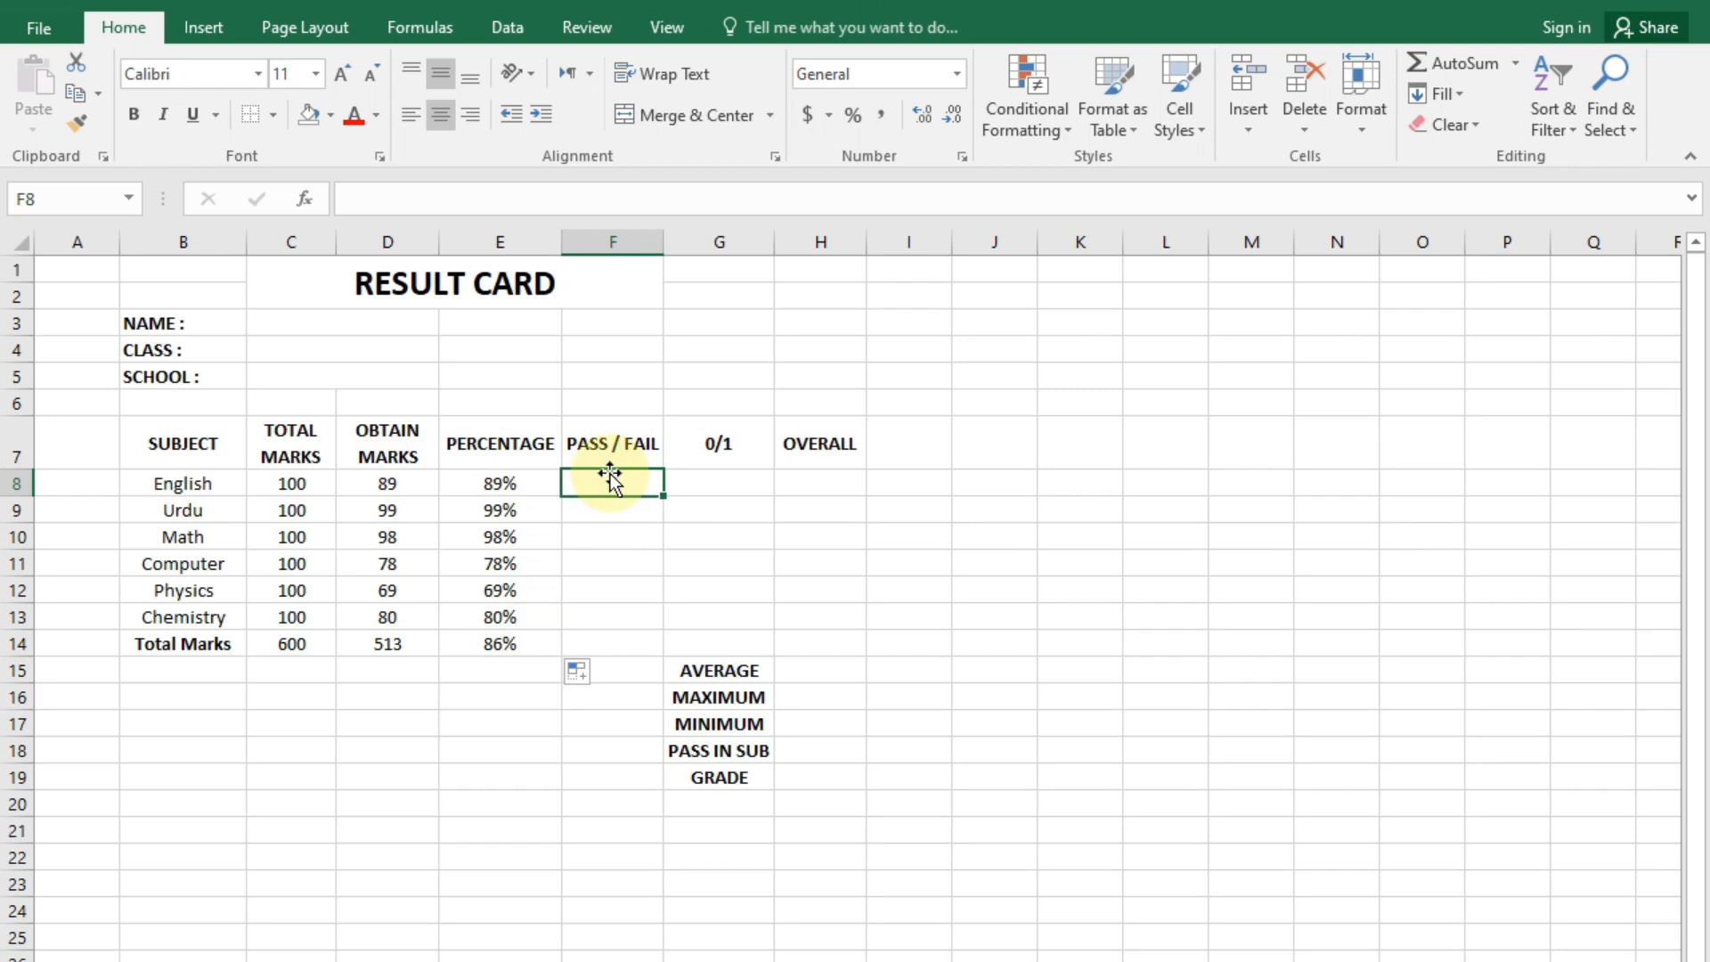
type("=")
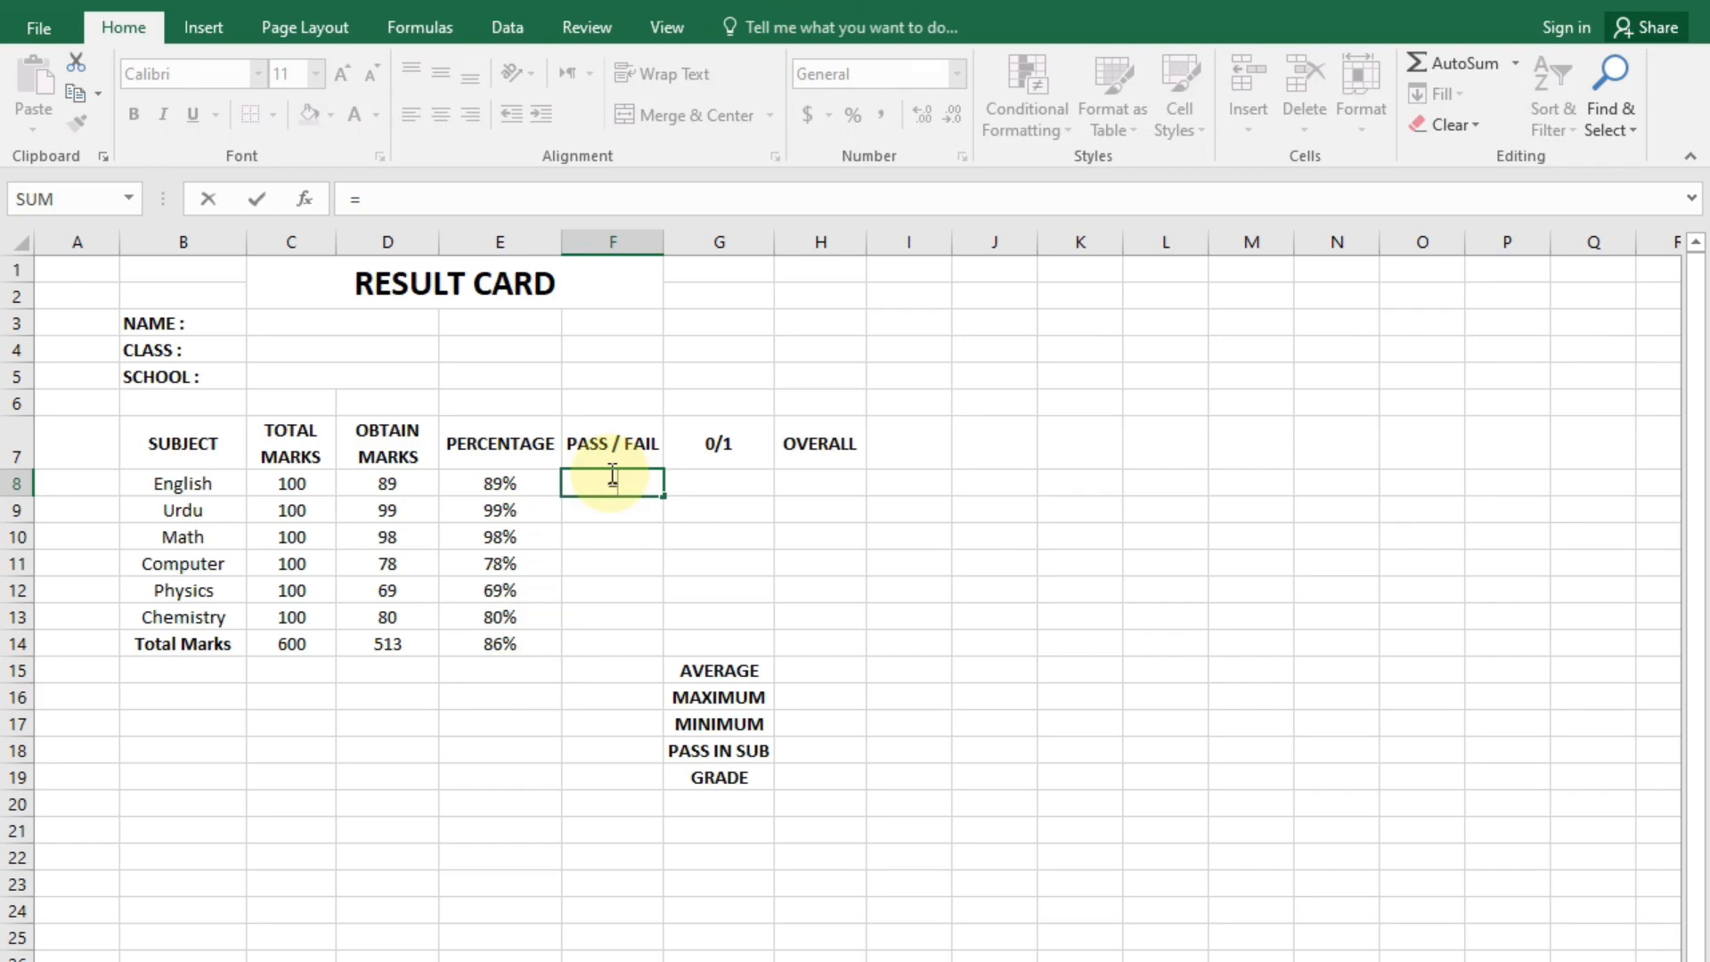
type("i")
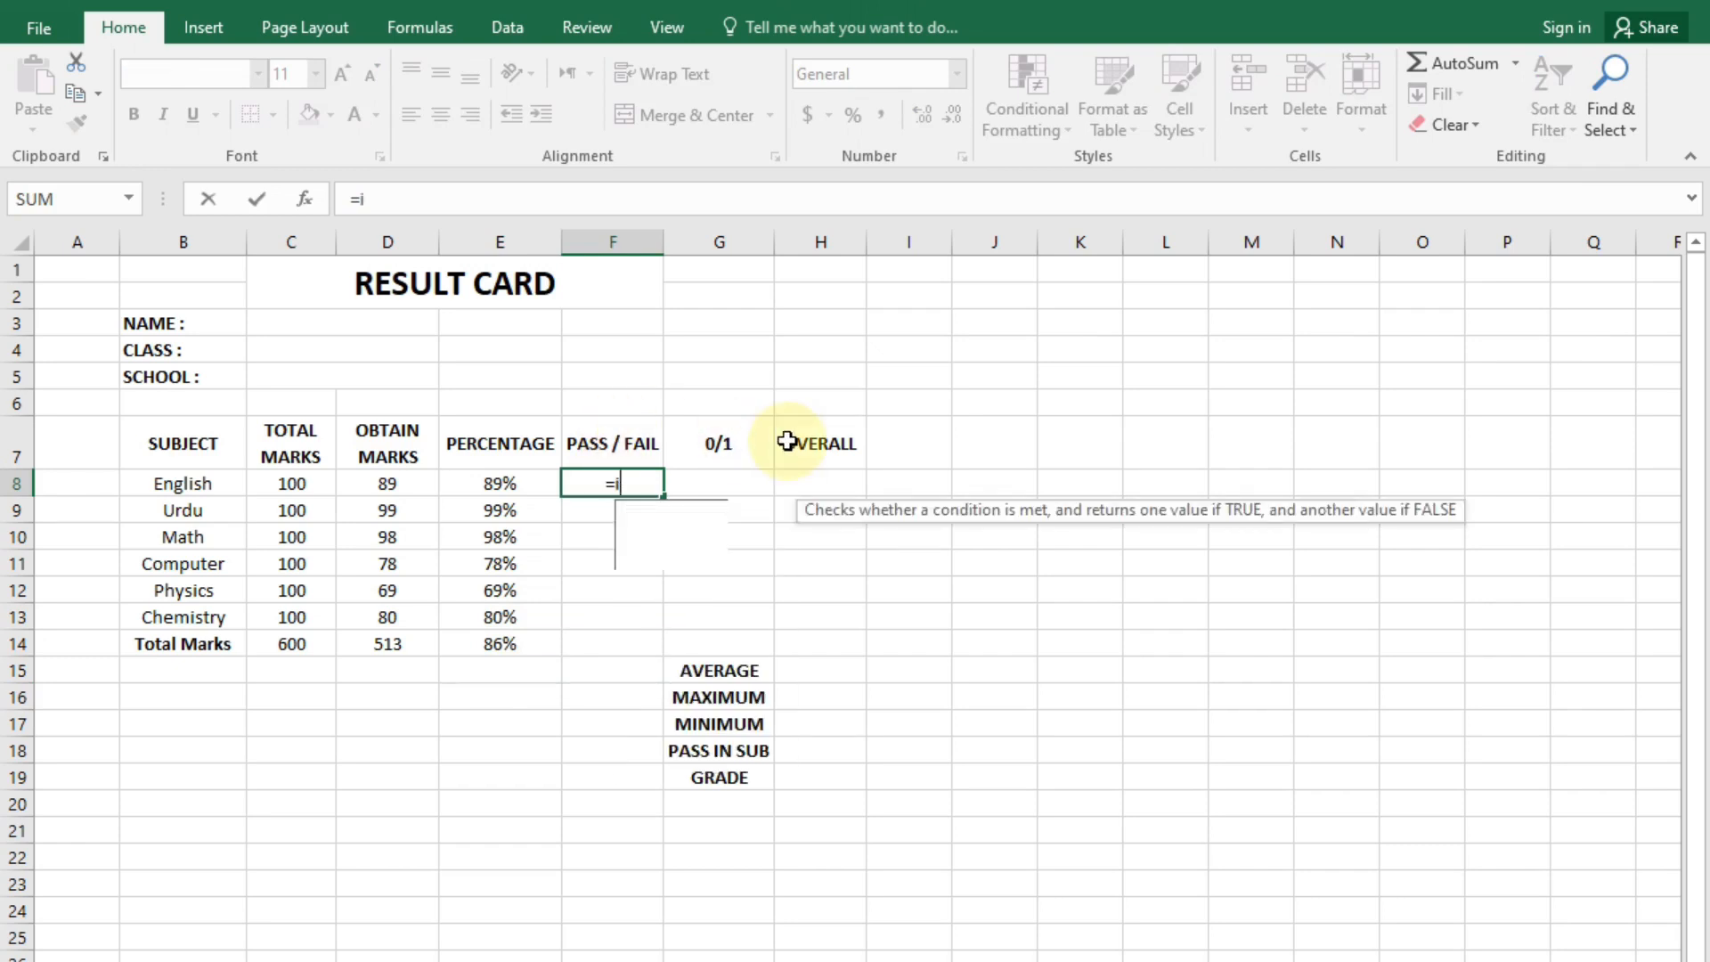
type("f(")
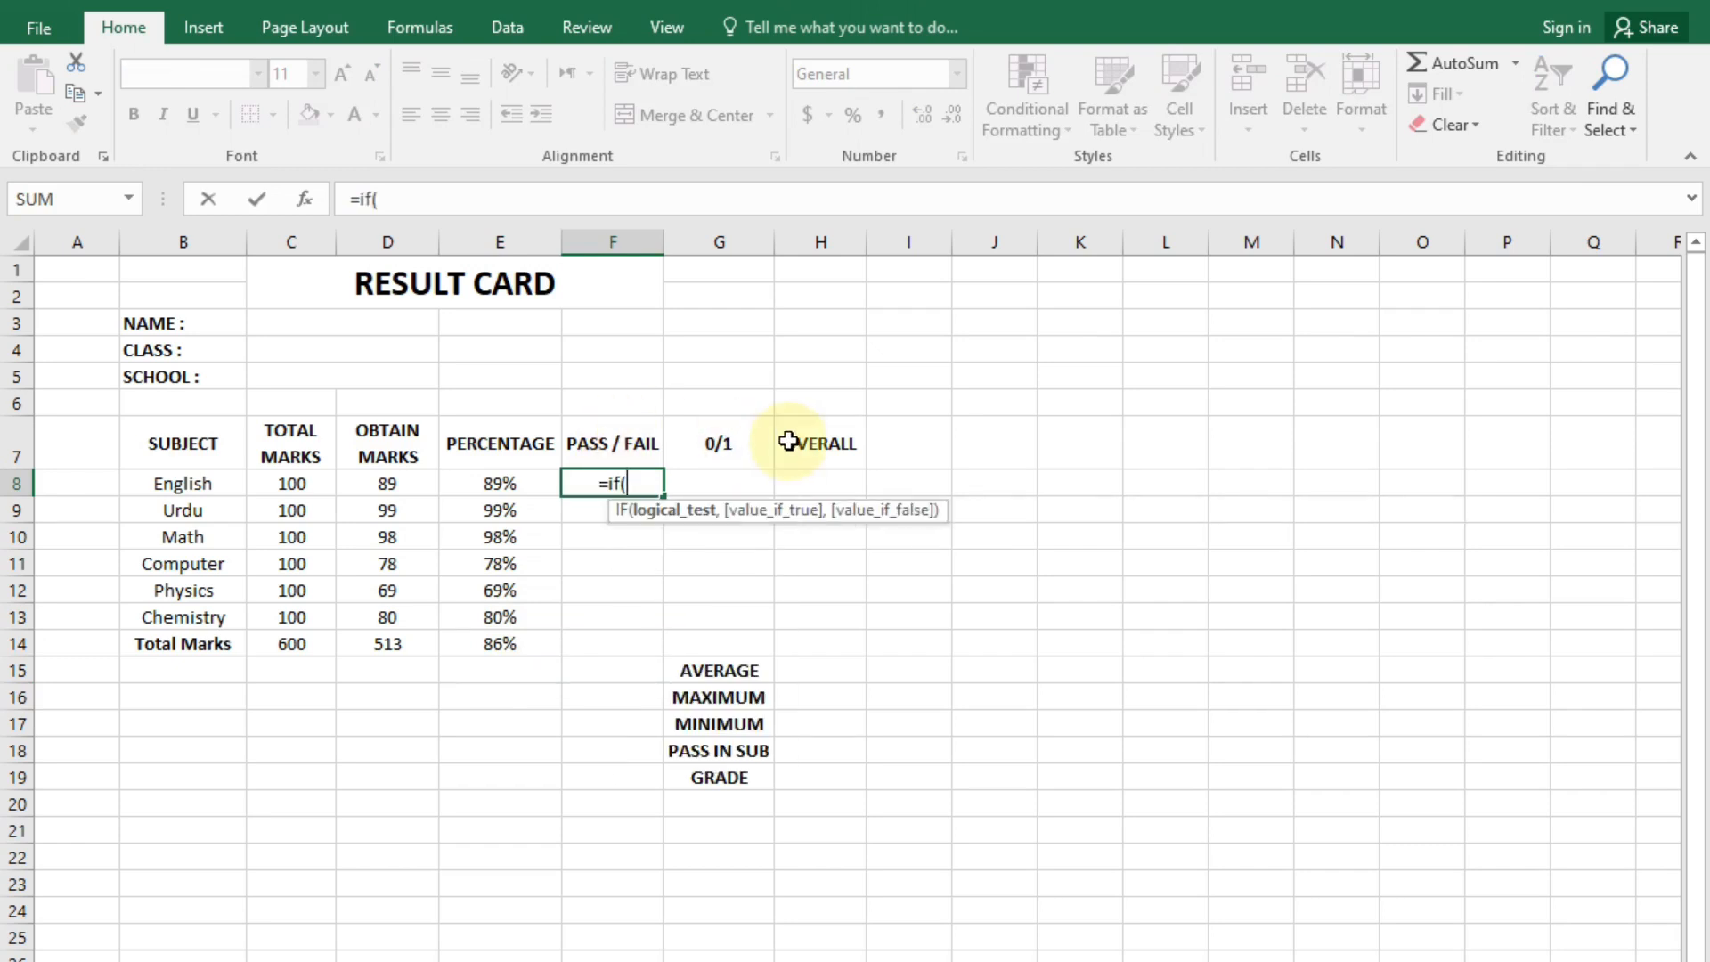
left_click(482, 483)
type(">+")
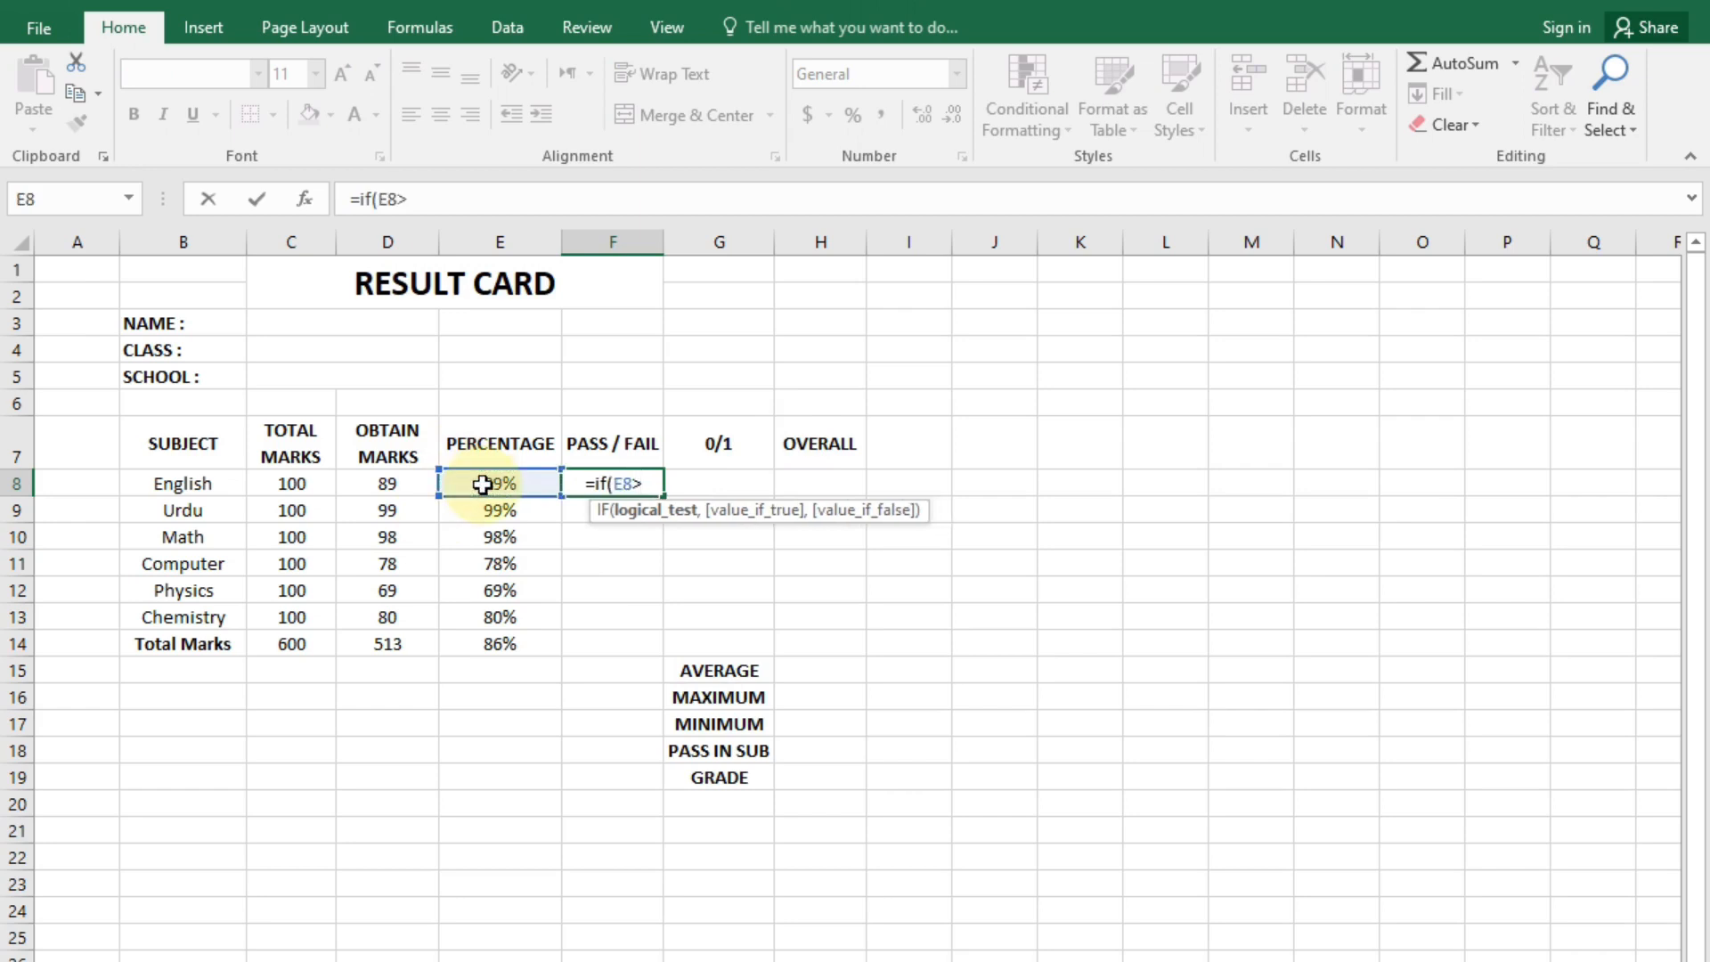
key("BackSpace")
type("=33")
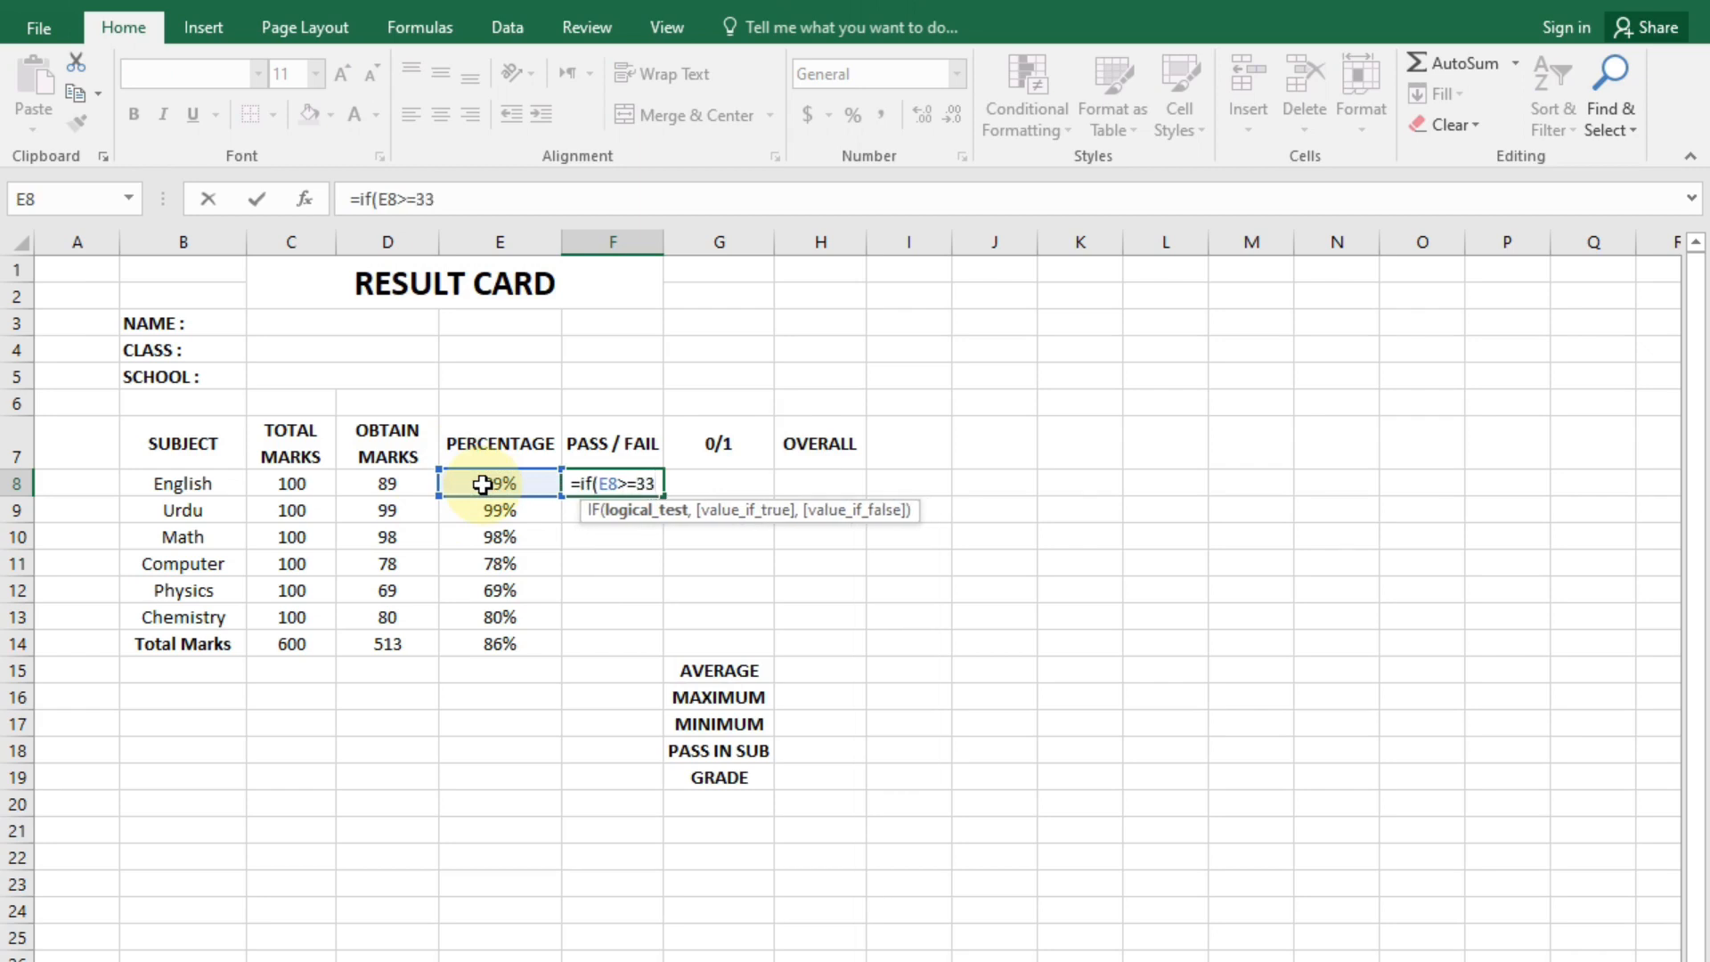
type("%")
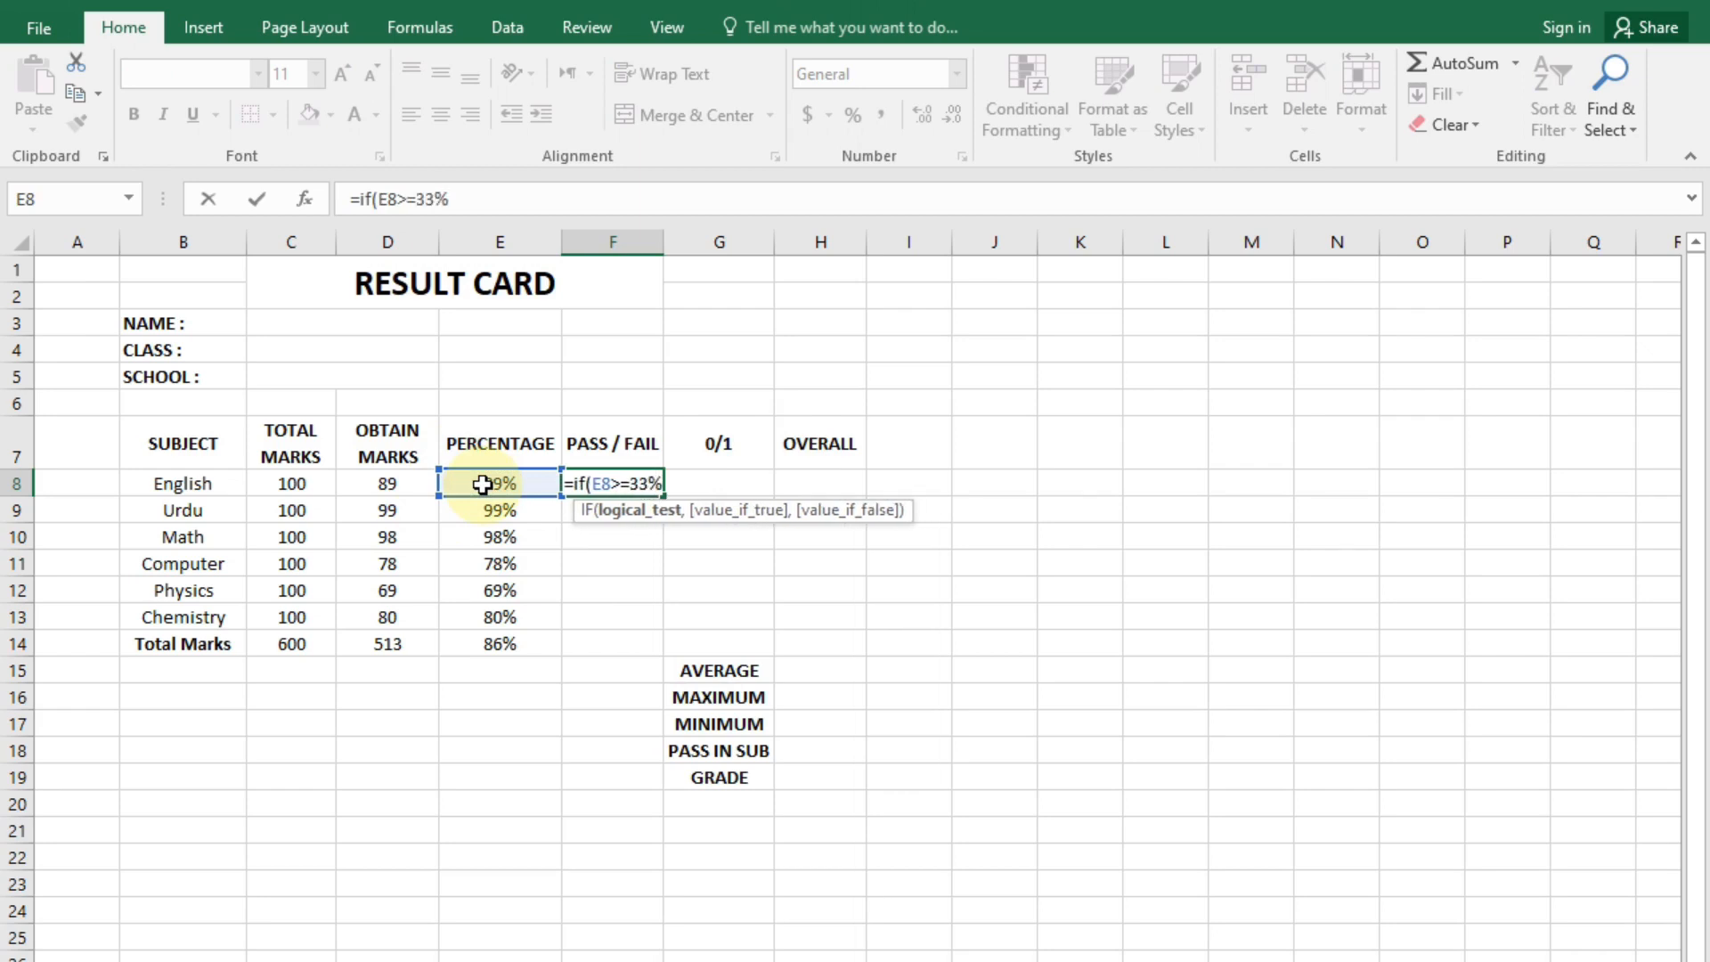
type(",")
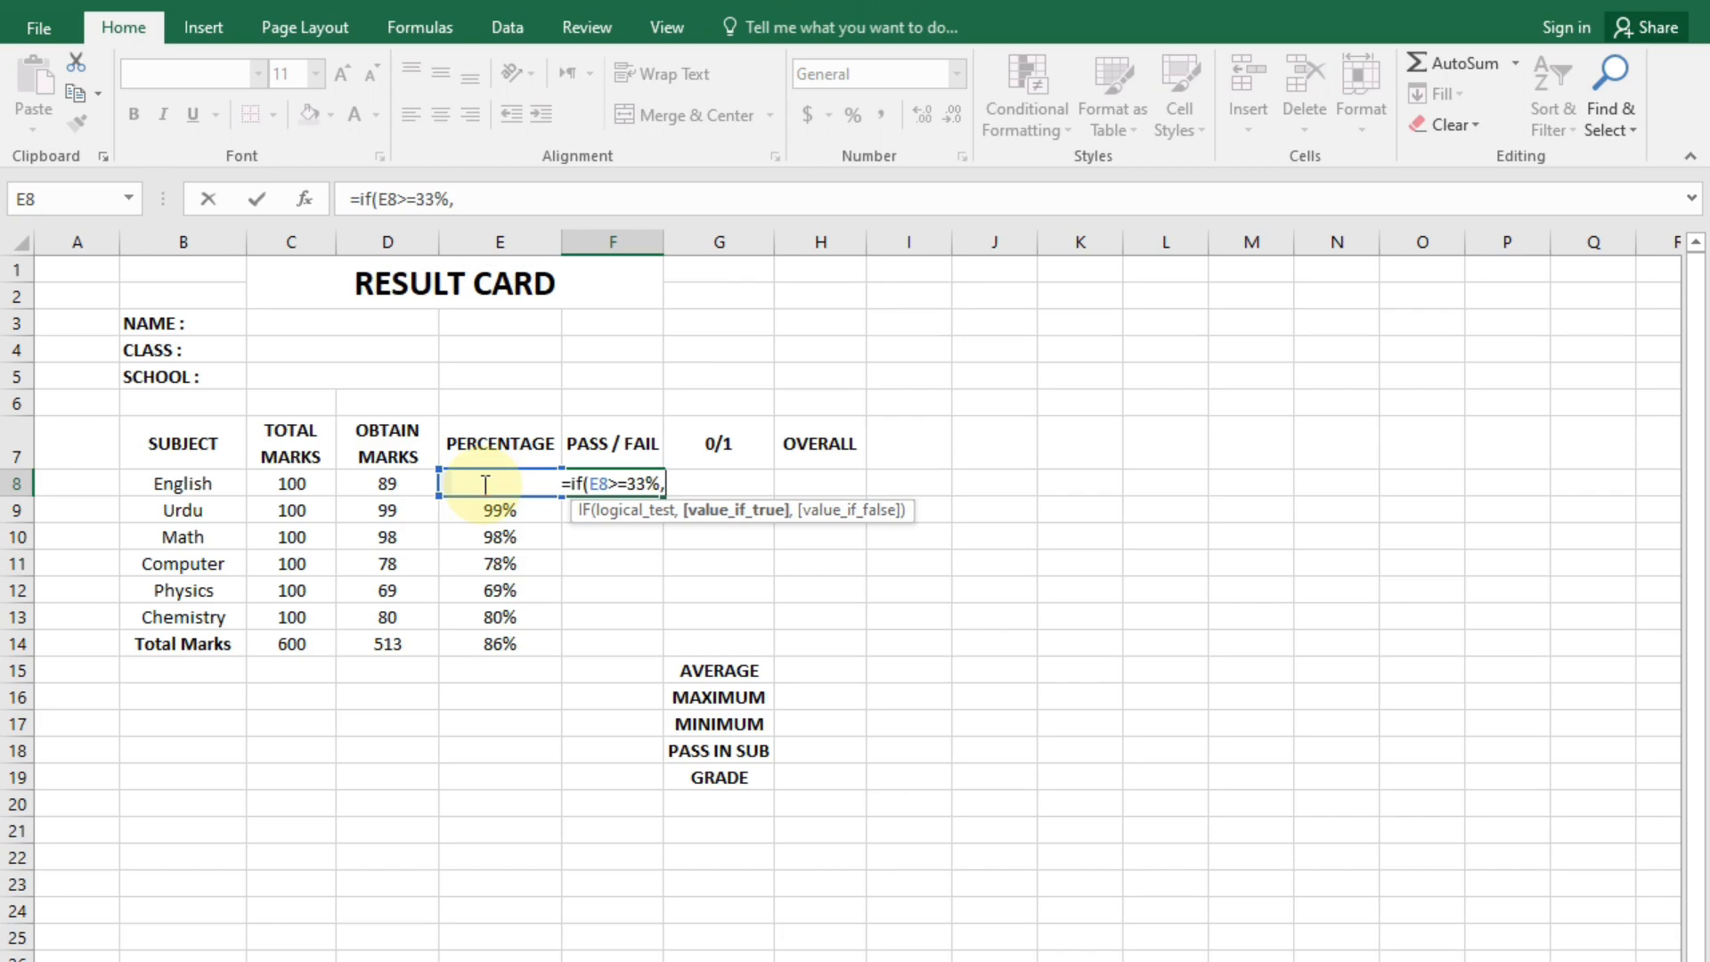
type("\"P")
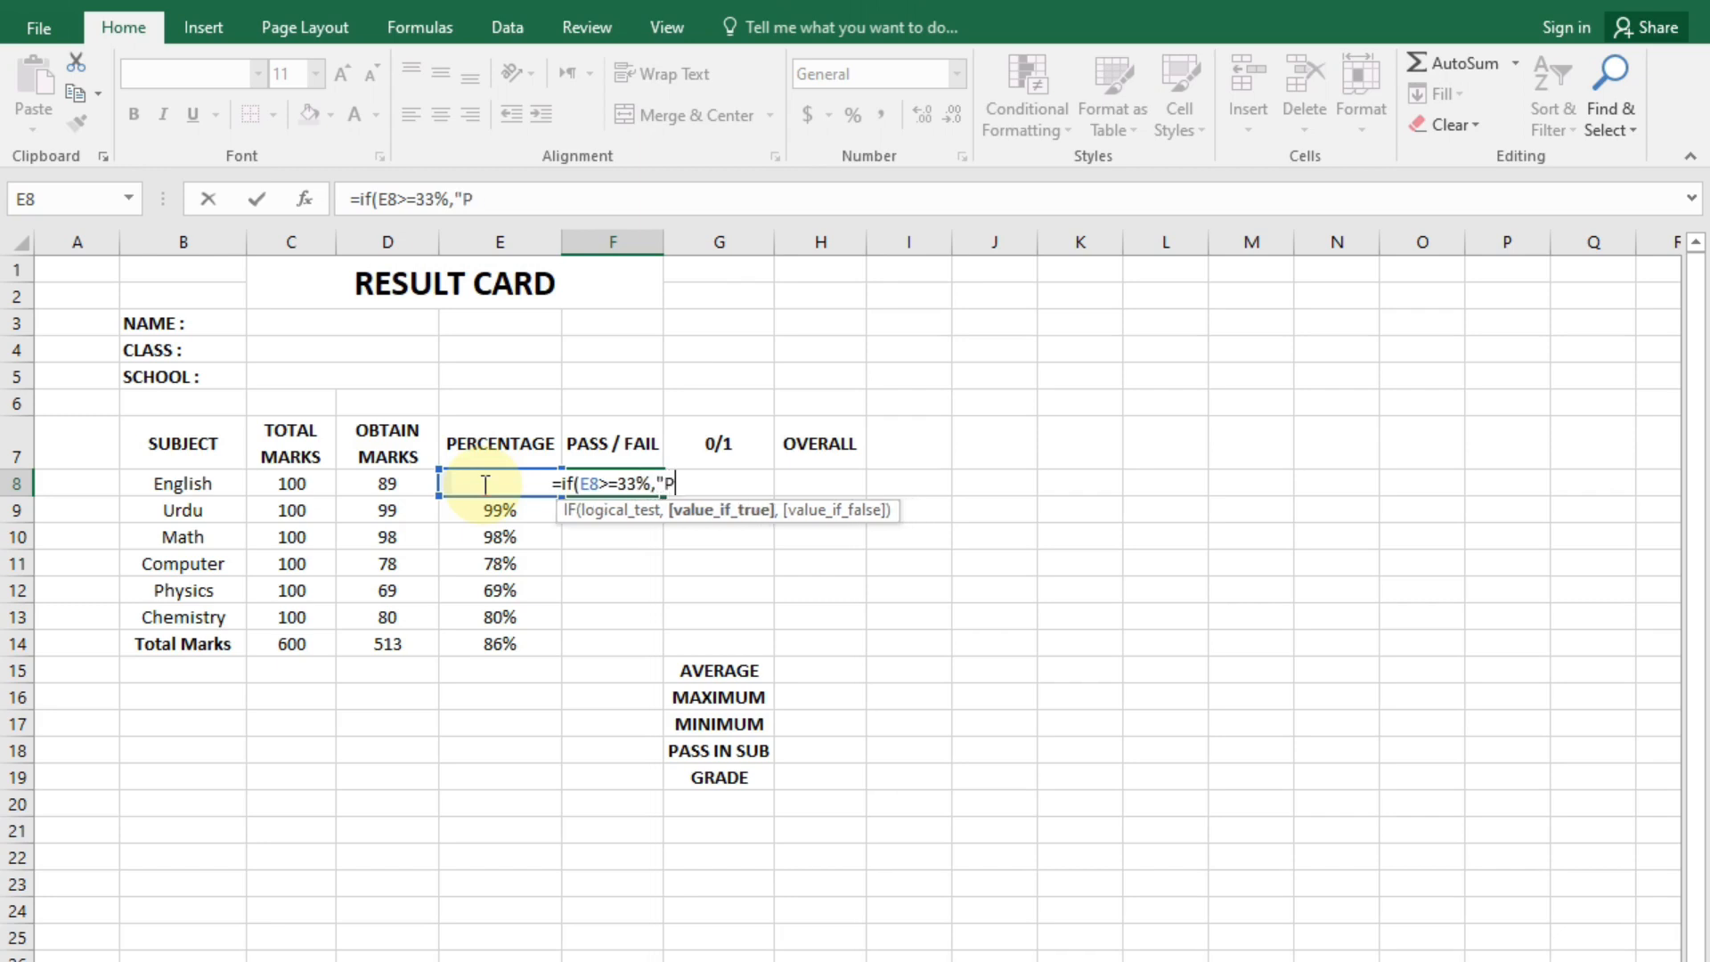
type("ass")
type("\"")
type(",")
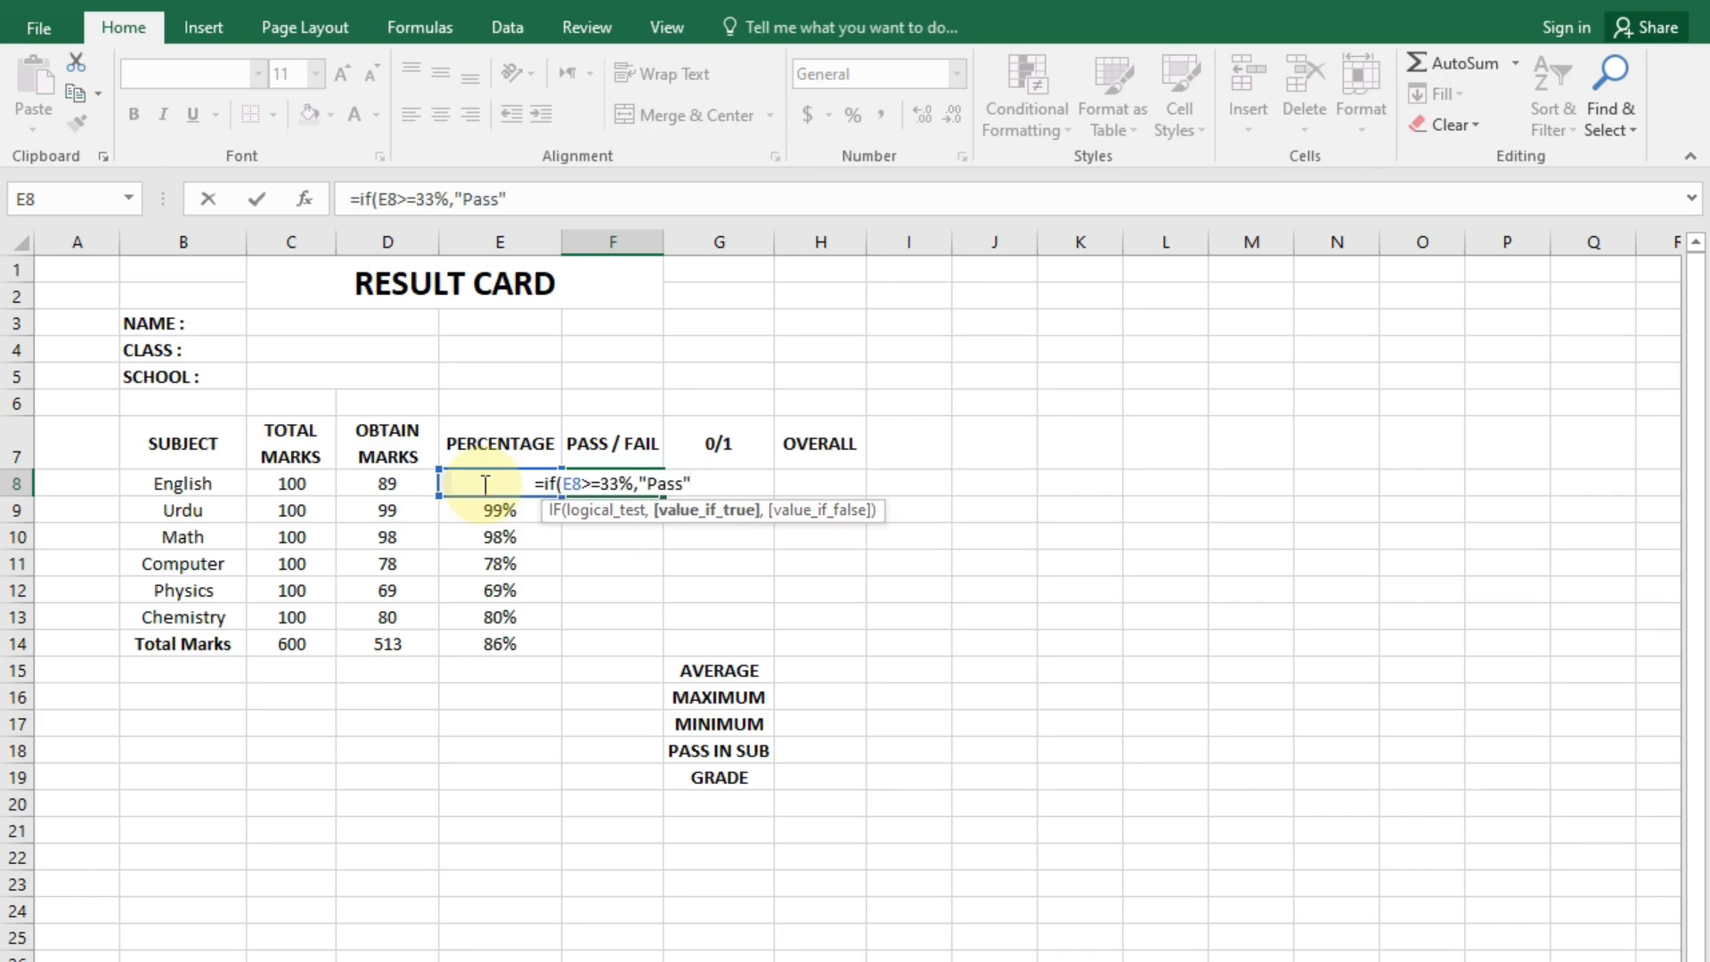
type("\"fa")
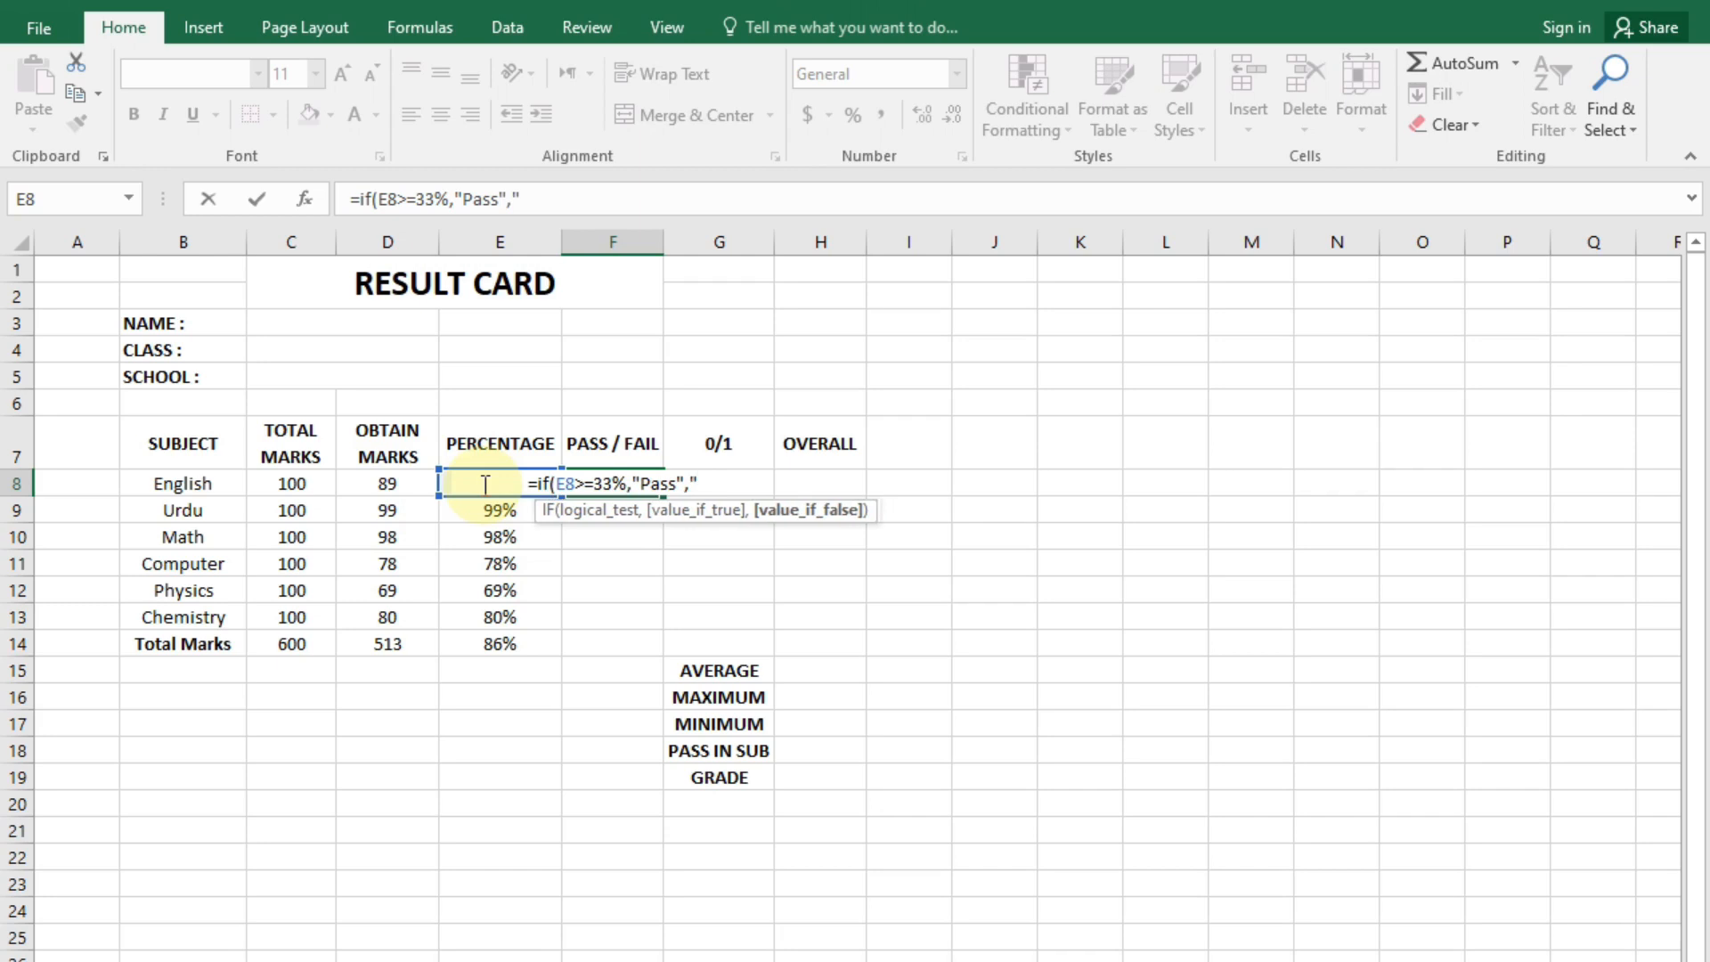
key("BackSpace")
key("BackSpace")
type("Fa")
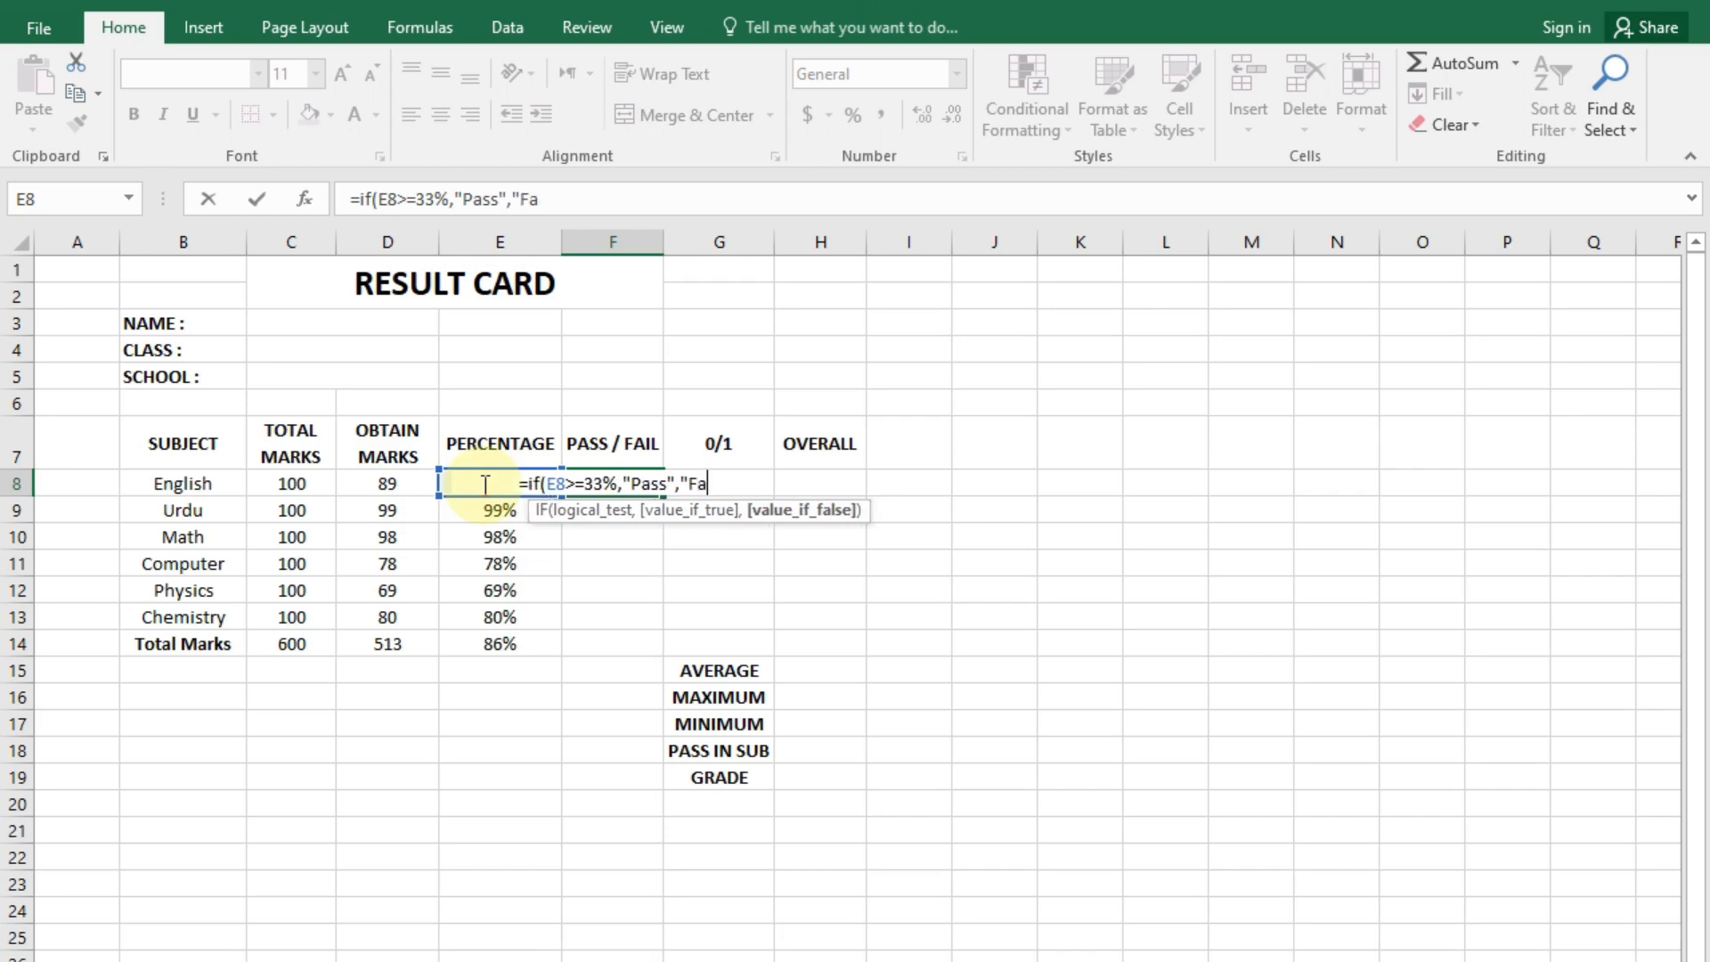
type("il\"")
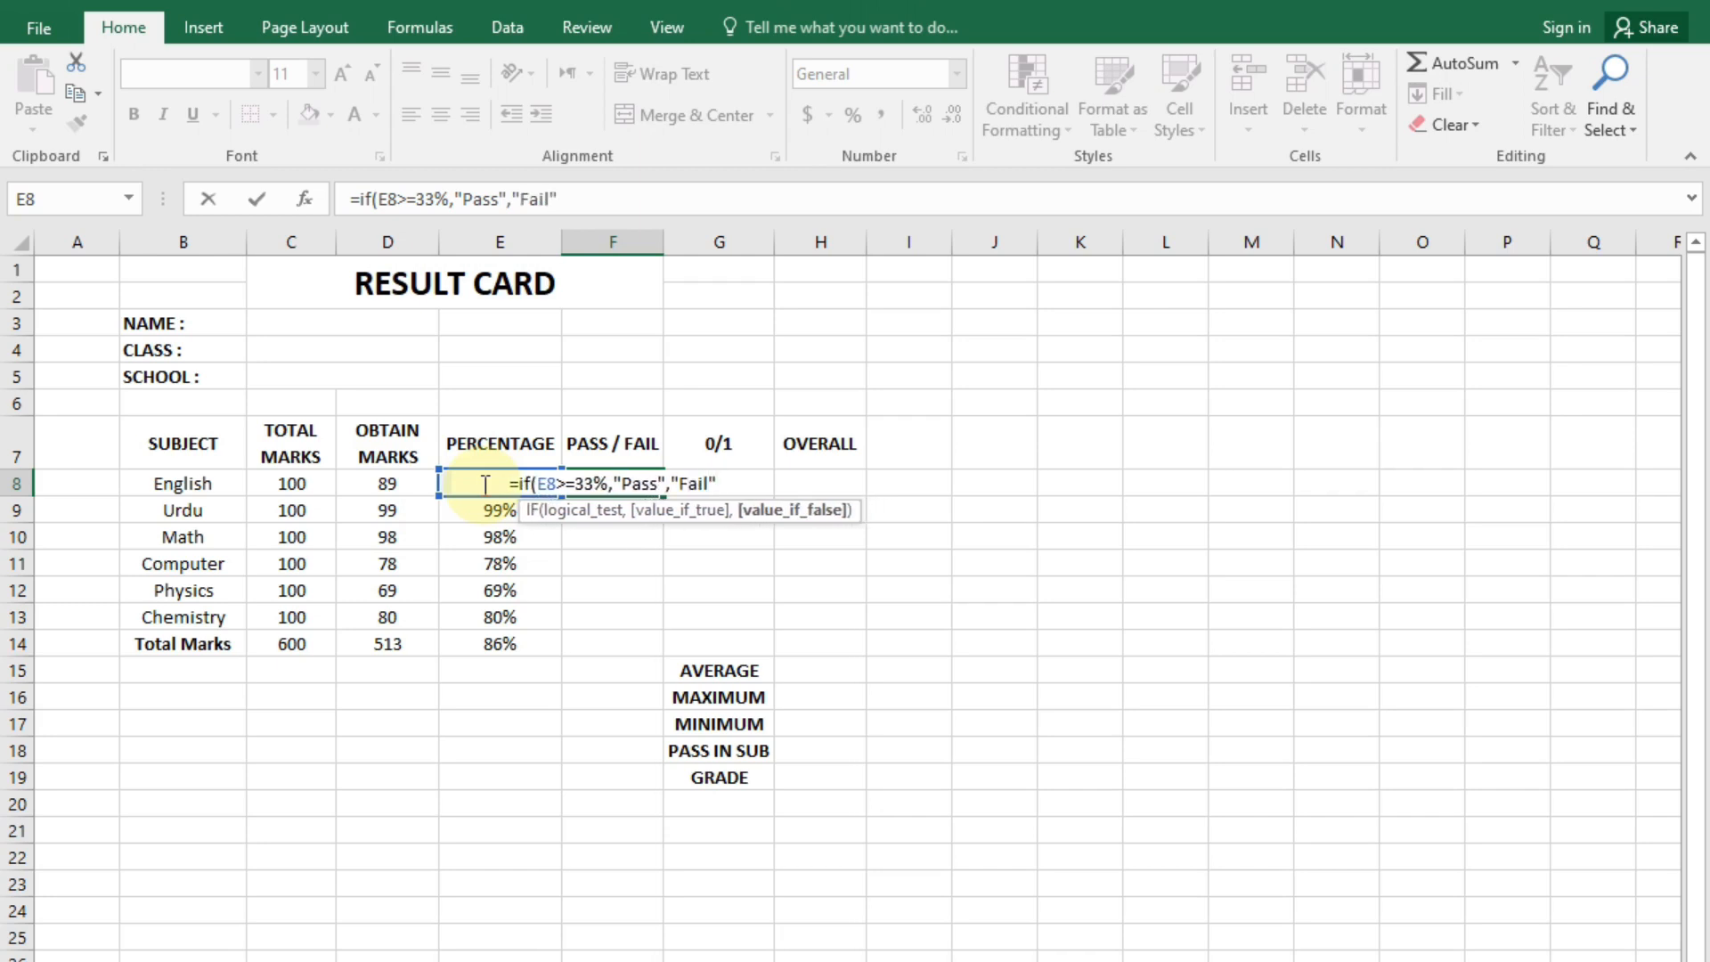
type(")")
key("Return")
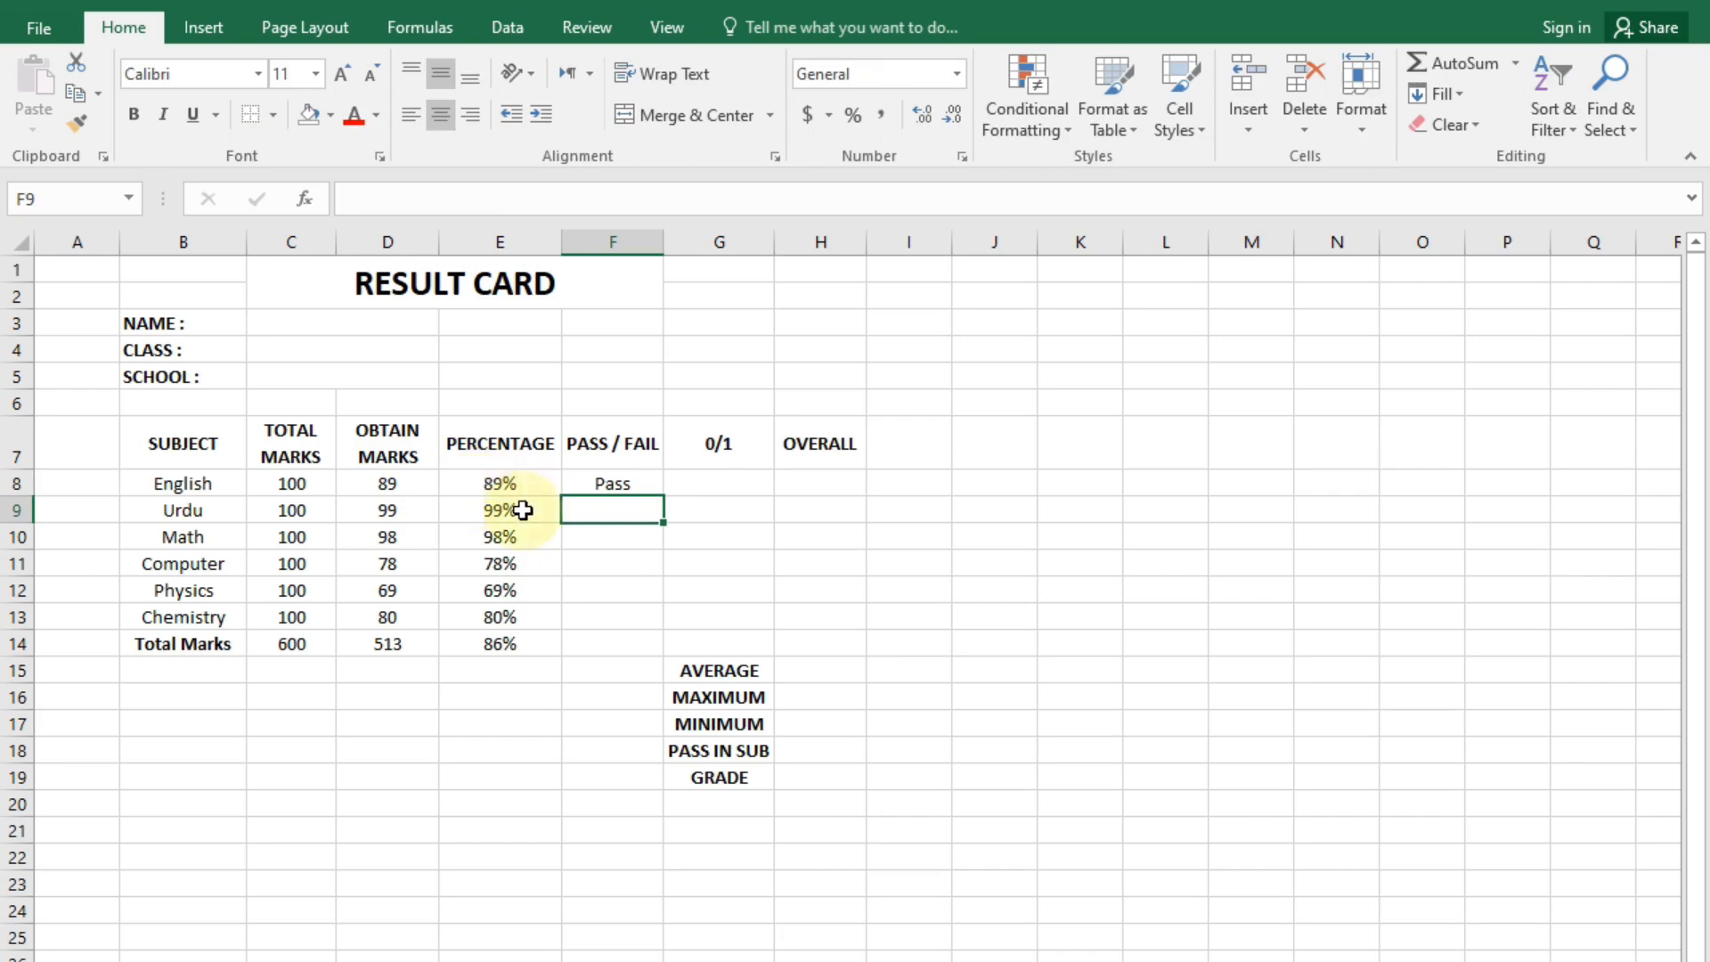
Fill the pass/fail formula from F8 down through F13 and enter the label Total Fail in F14.
left_click(614, 484)
left_click_drag(663, 495, 624, 619)
left_click(618, 643)
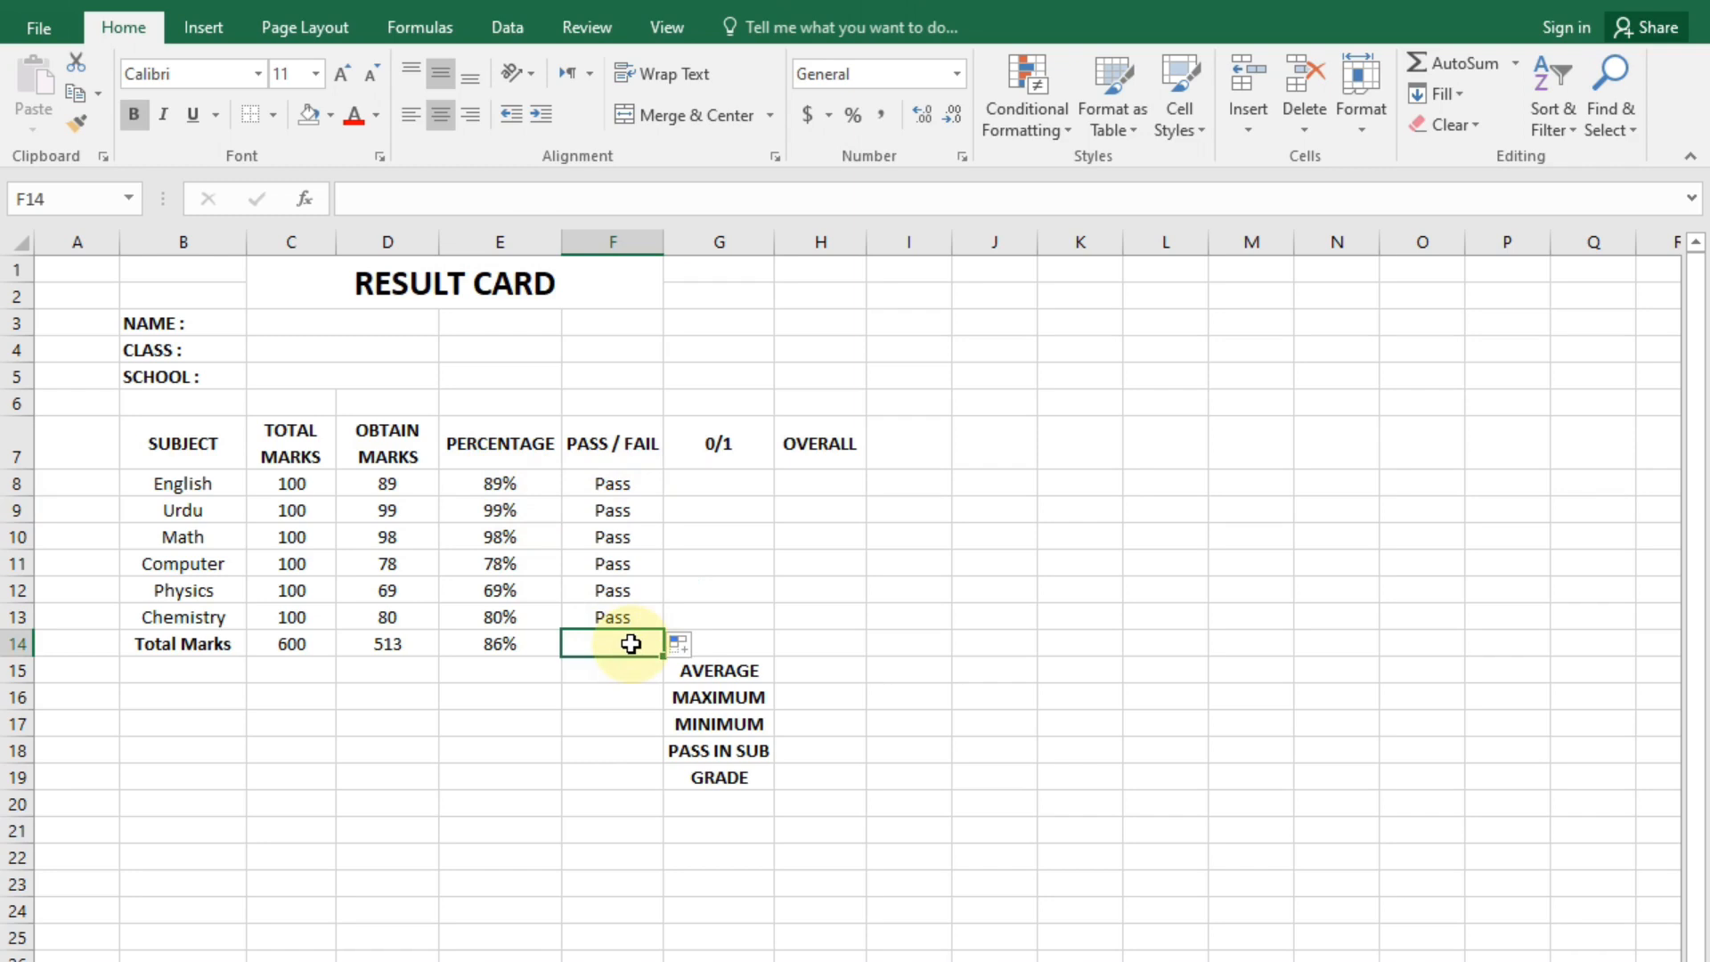
type("Tot")
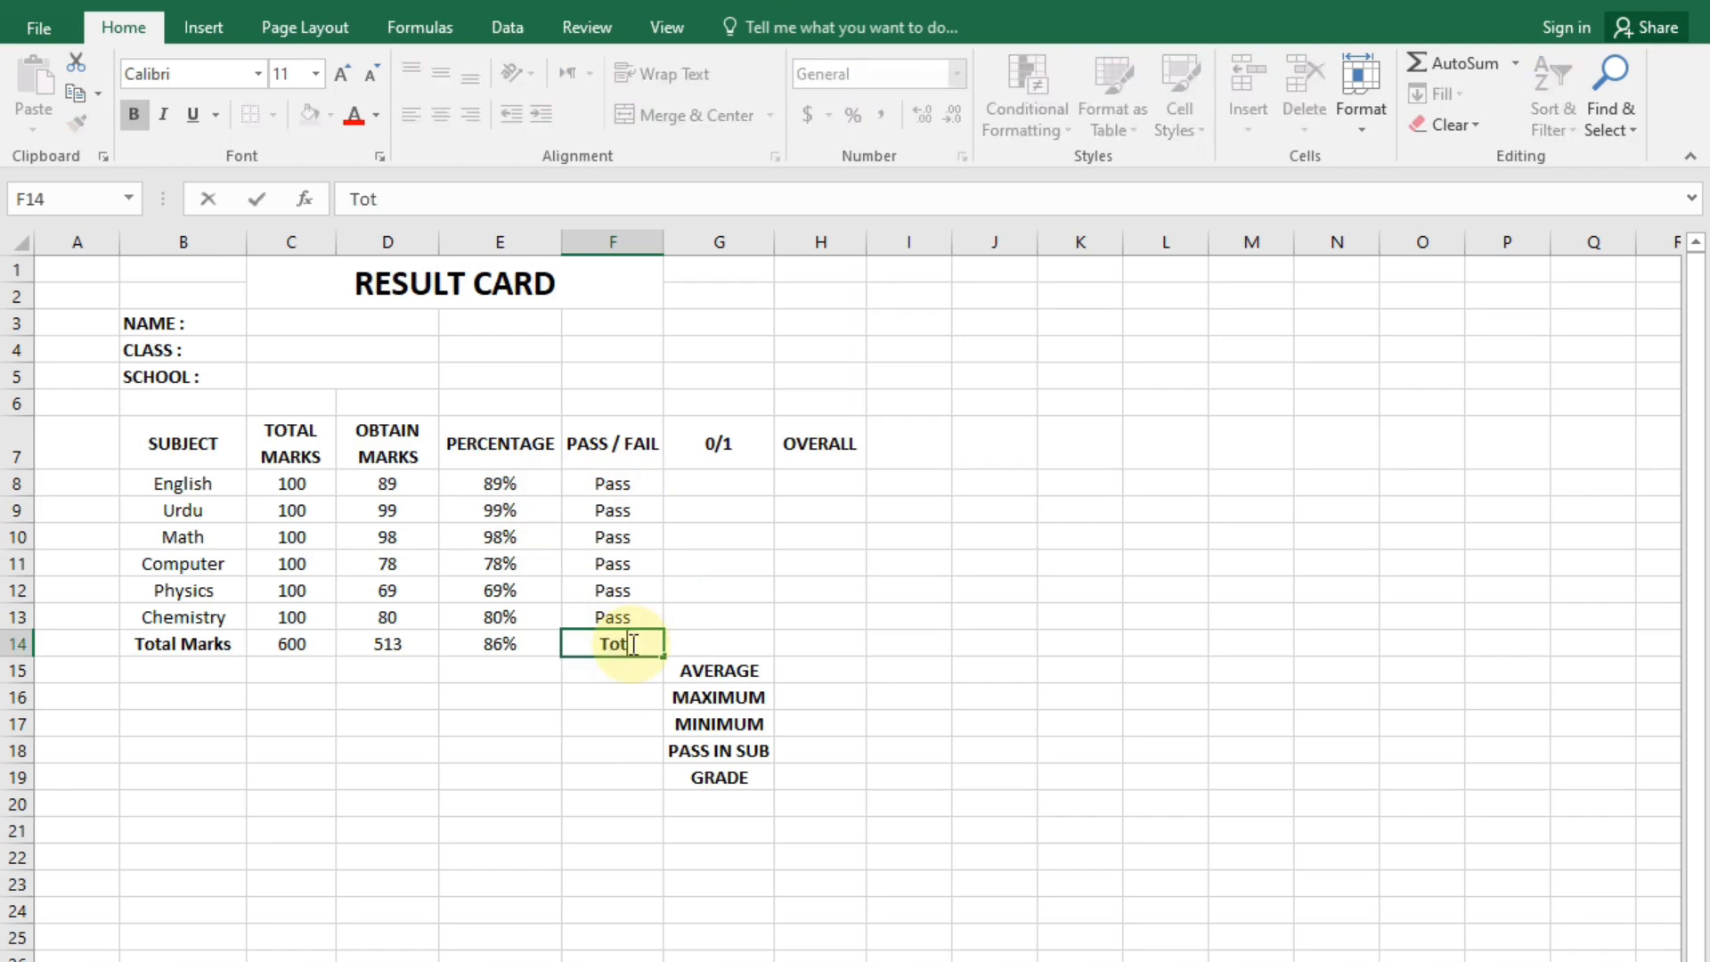
type("al Fail")
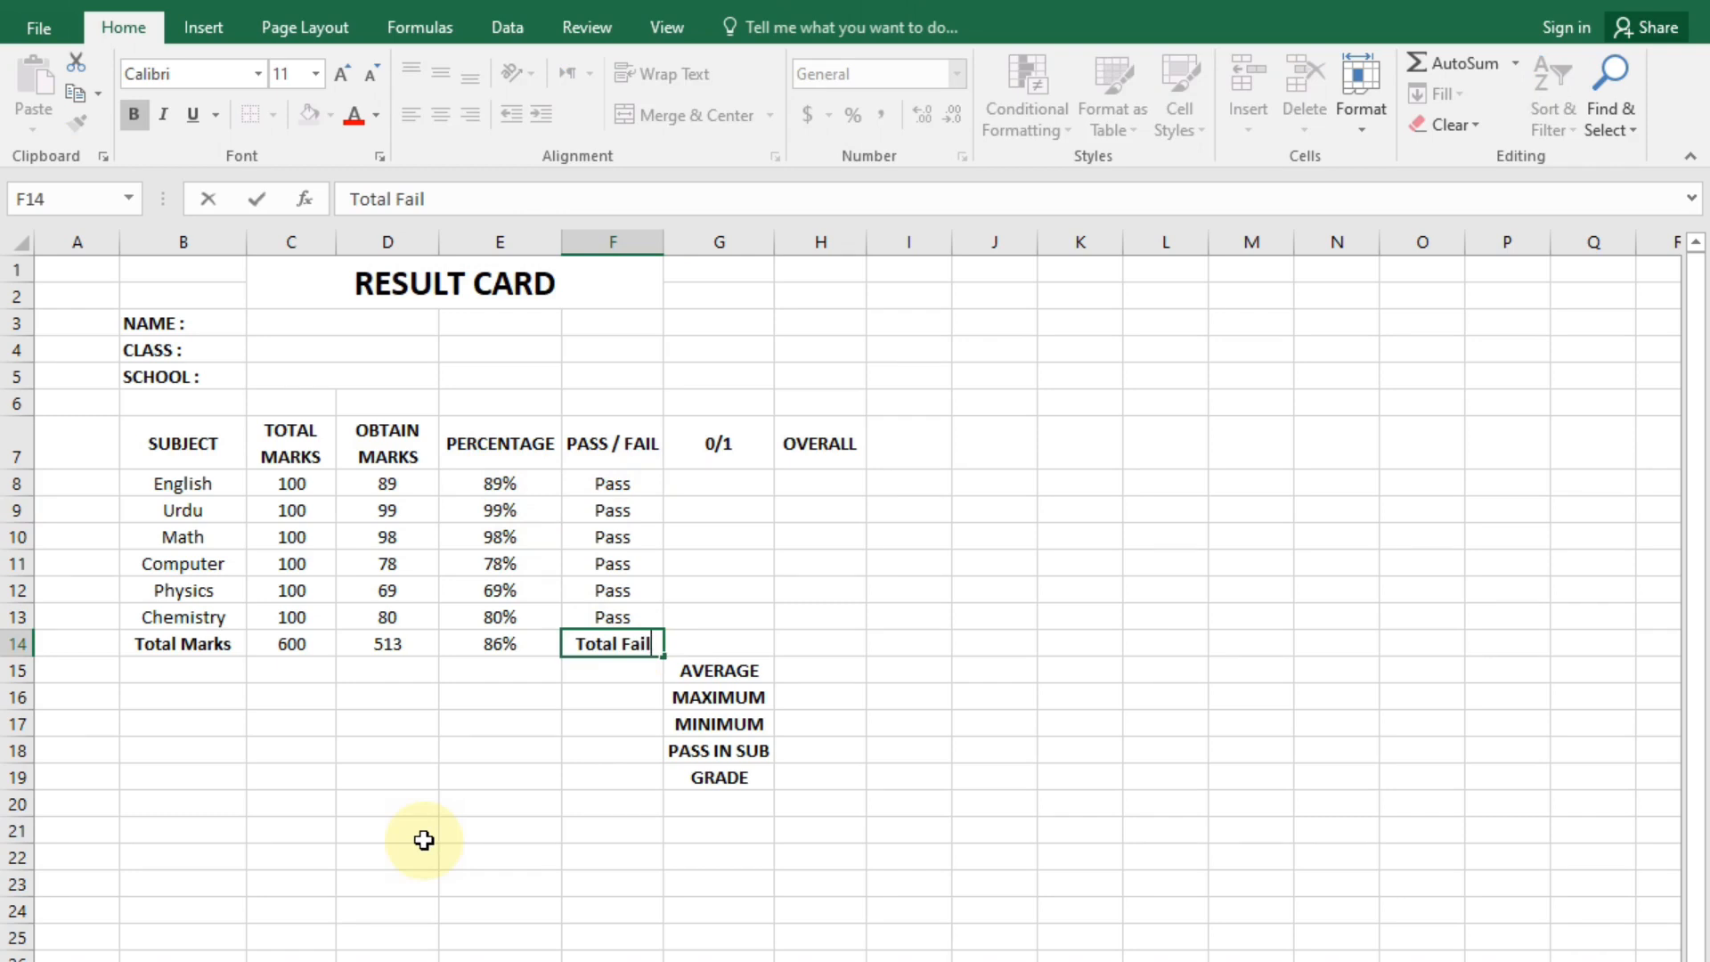
left_click(722, 642)
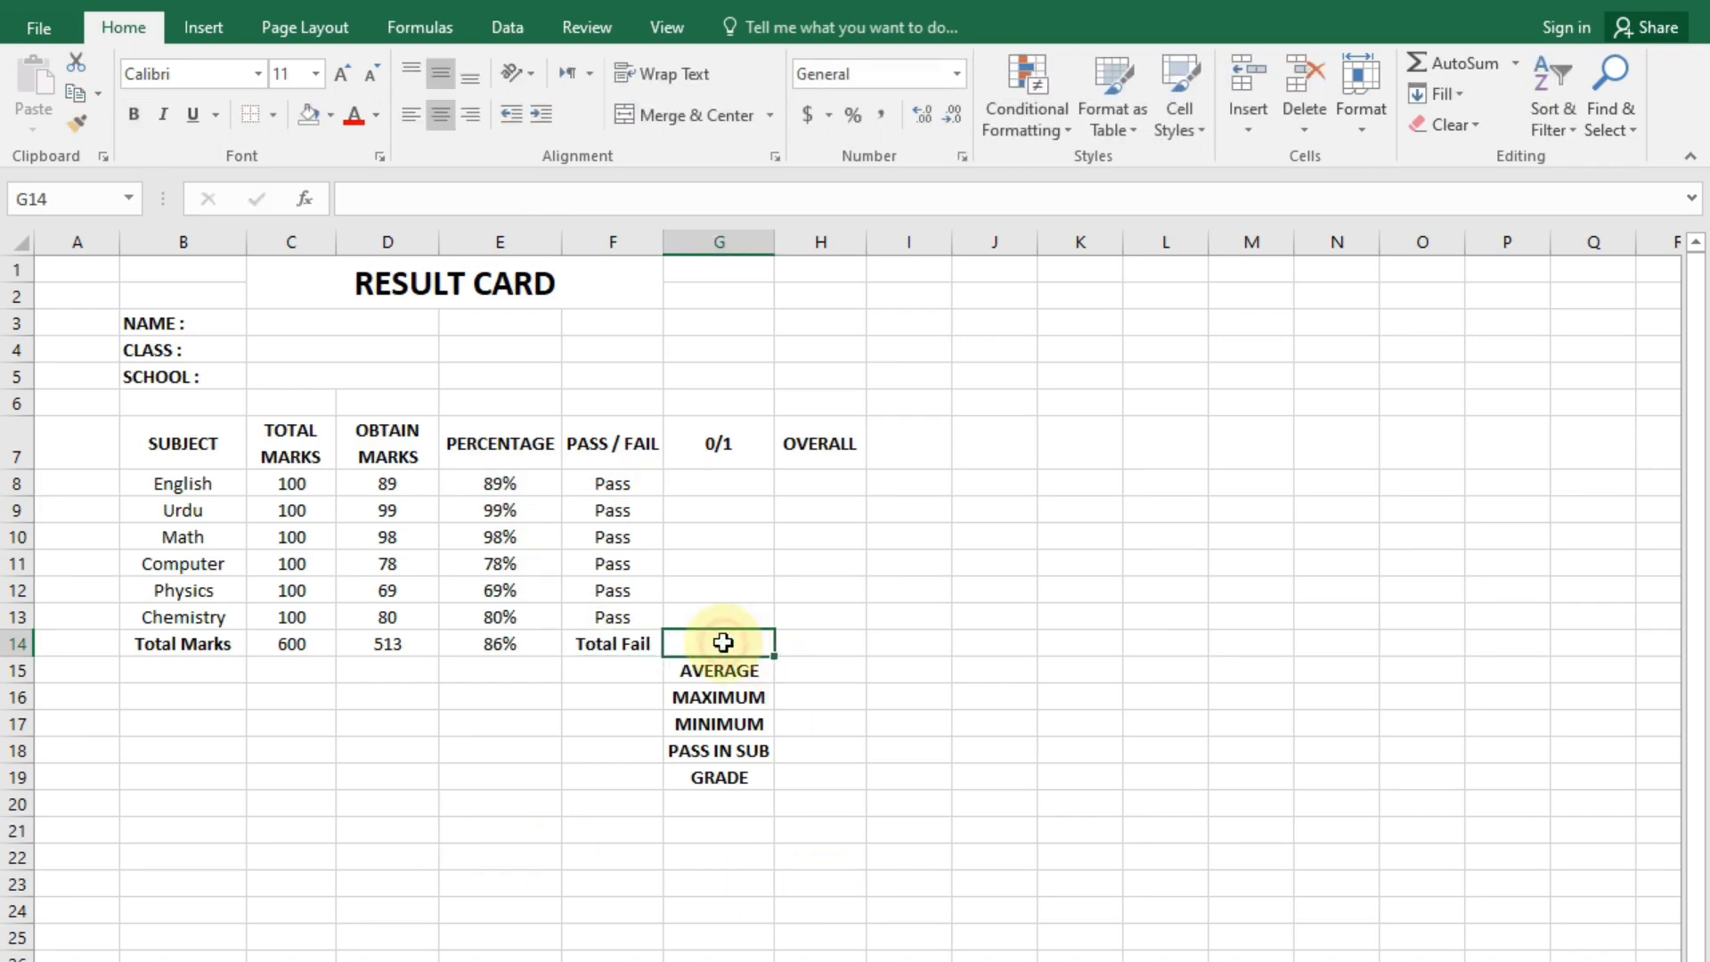
Enter the formula =IF(F8="Pass",0,1) in G8 and fill it down through G13.
left_click(748, 488)
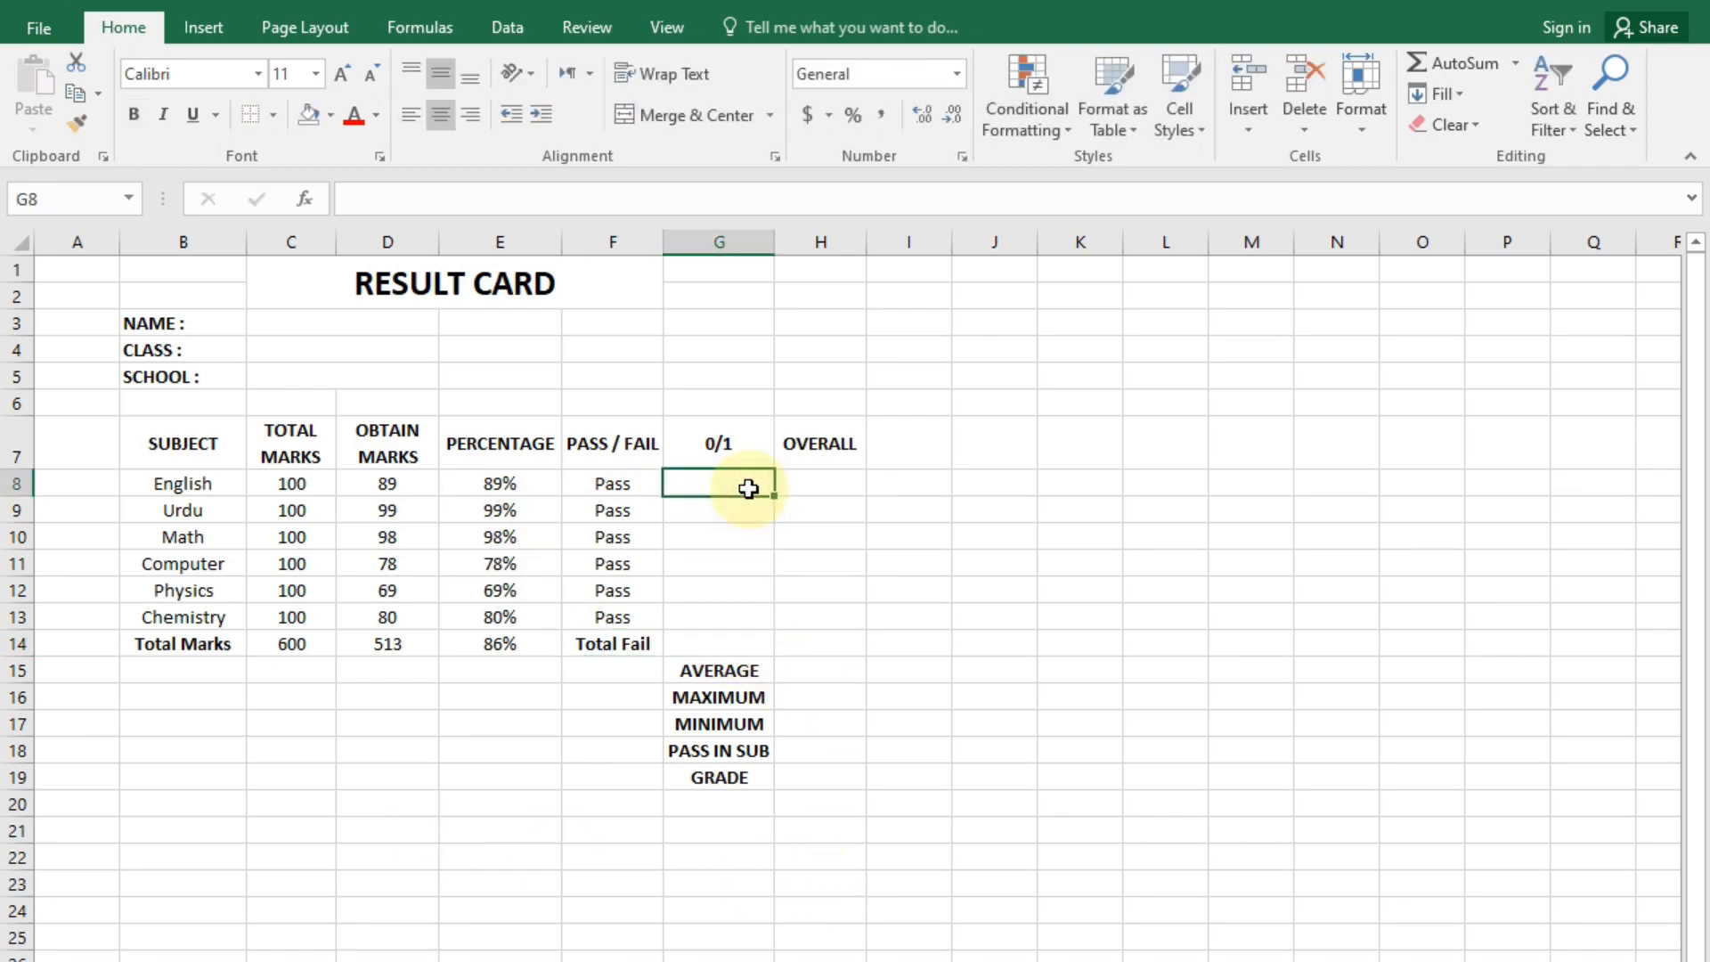
type("=if(")
left_click(608, 487)
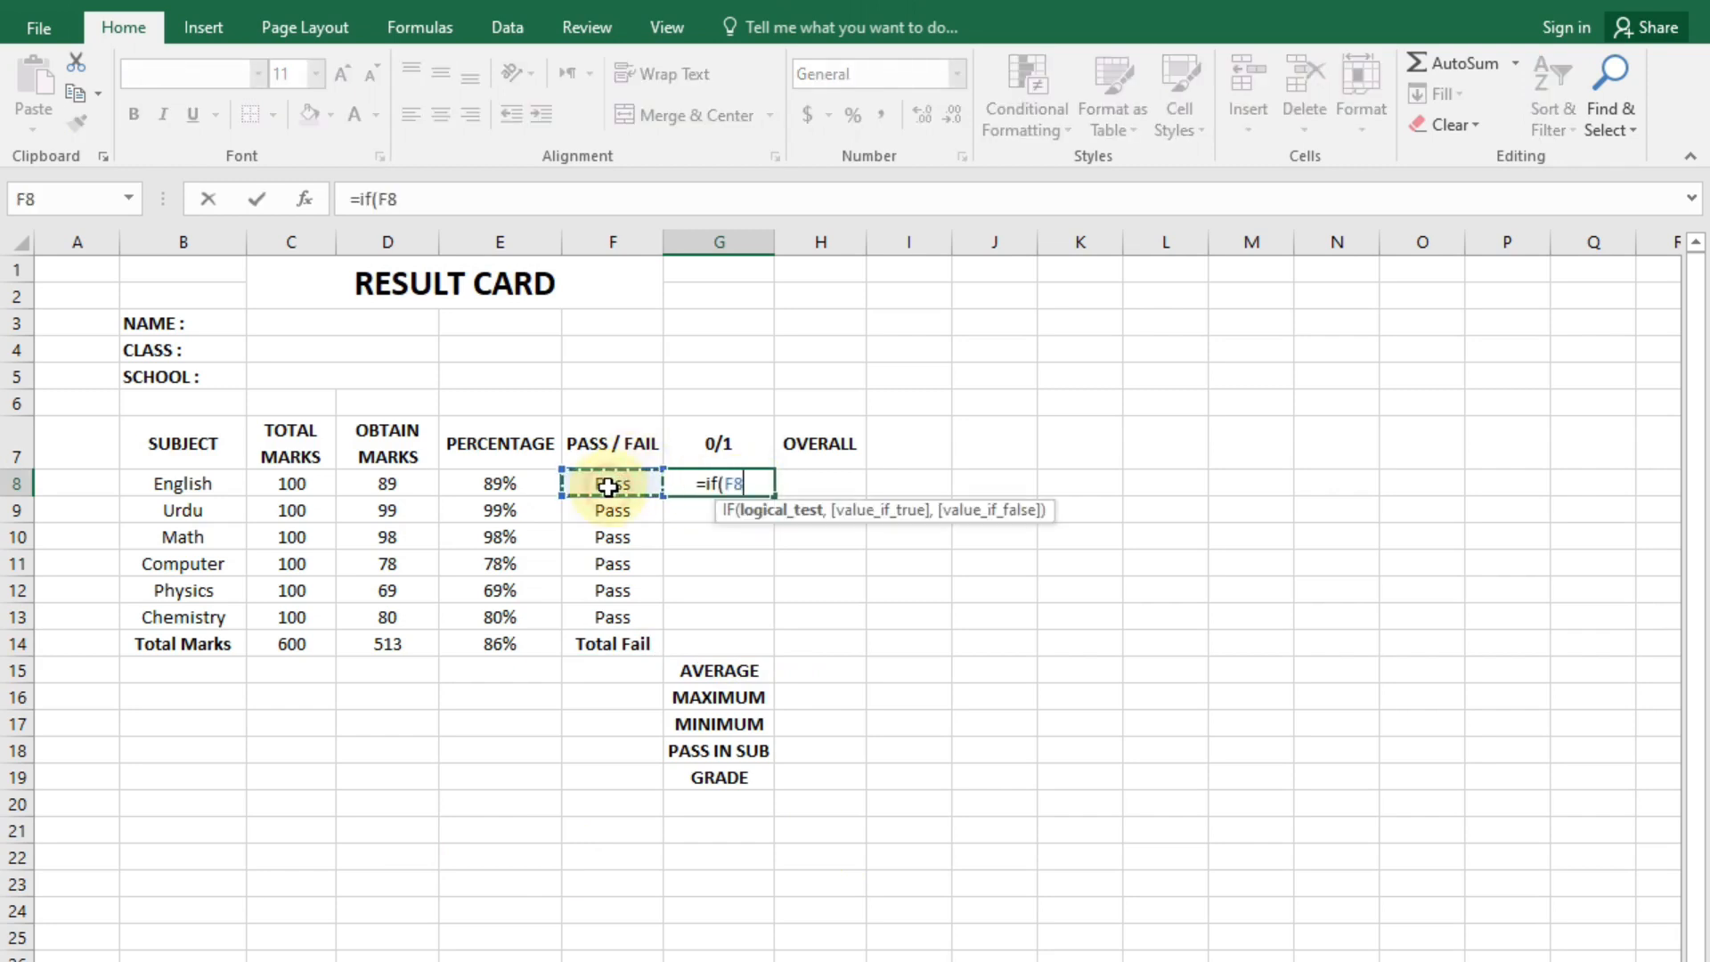
type("=")
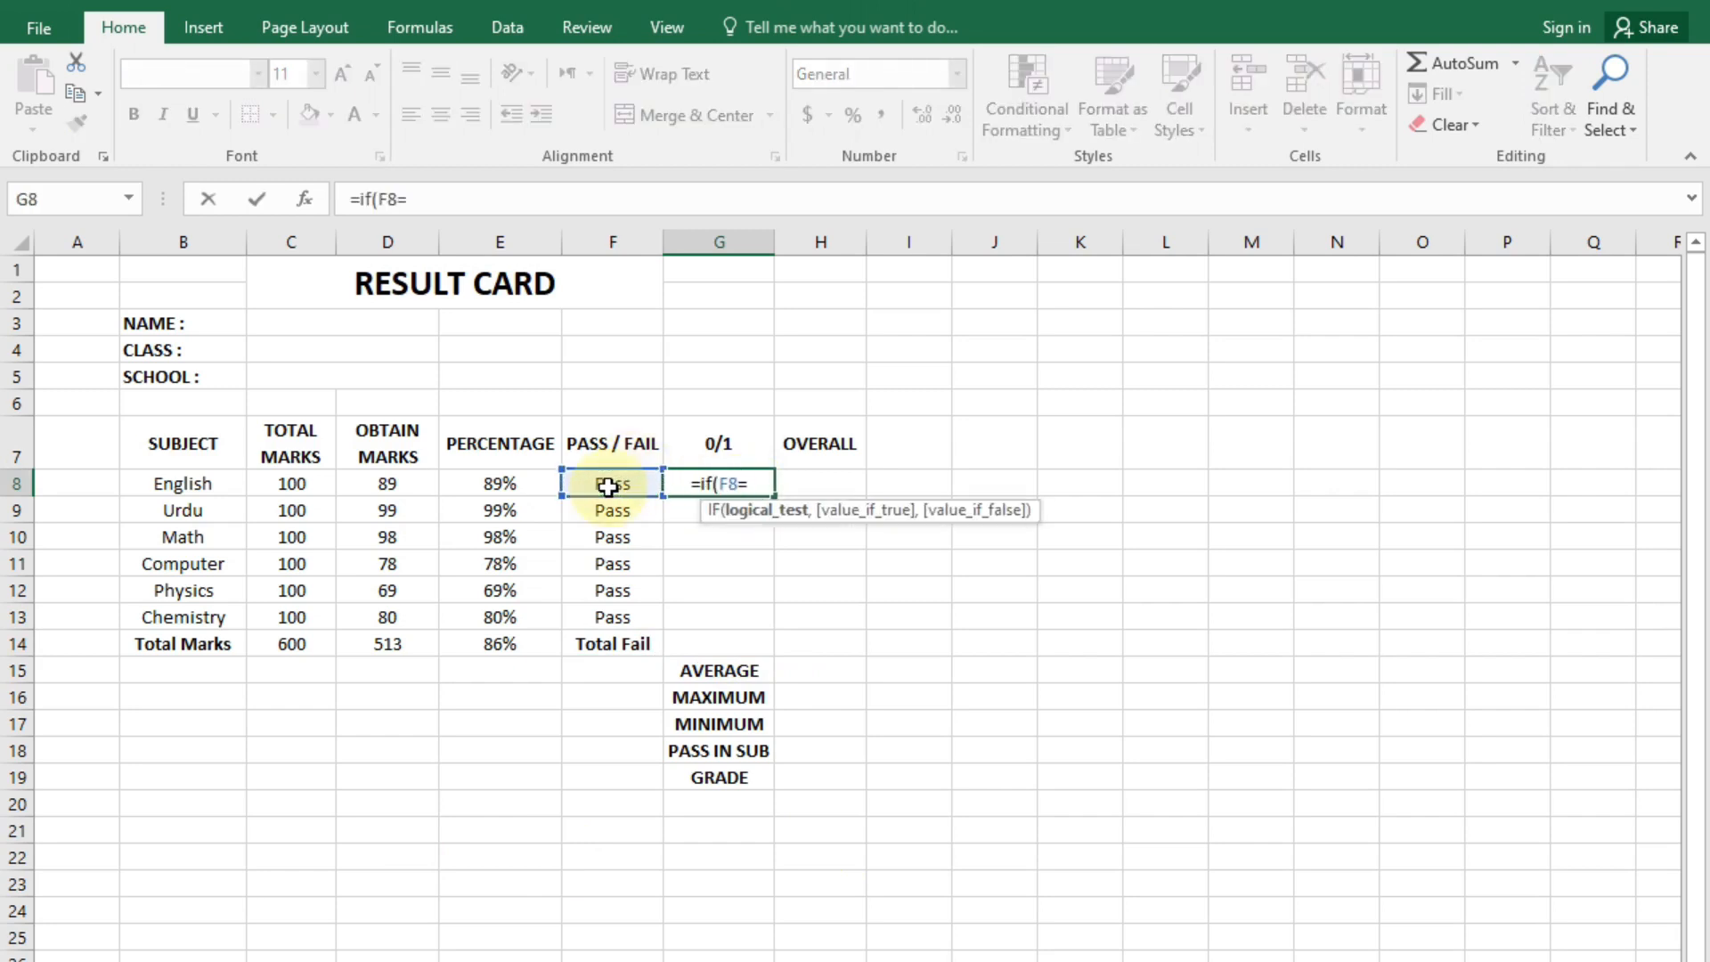
type("\"")
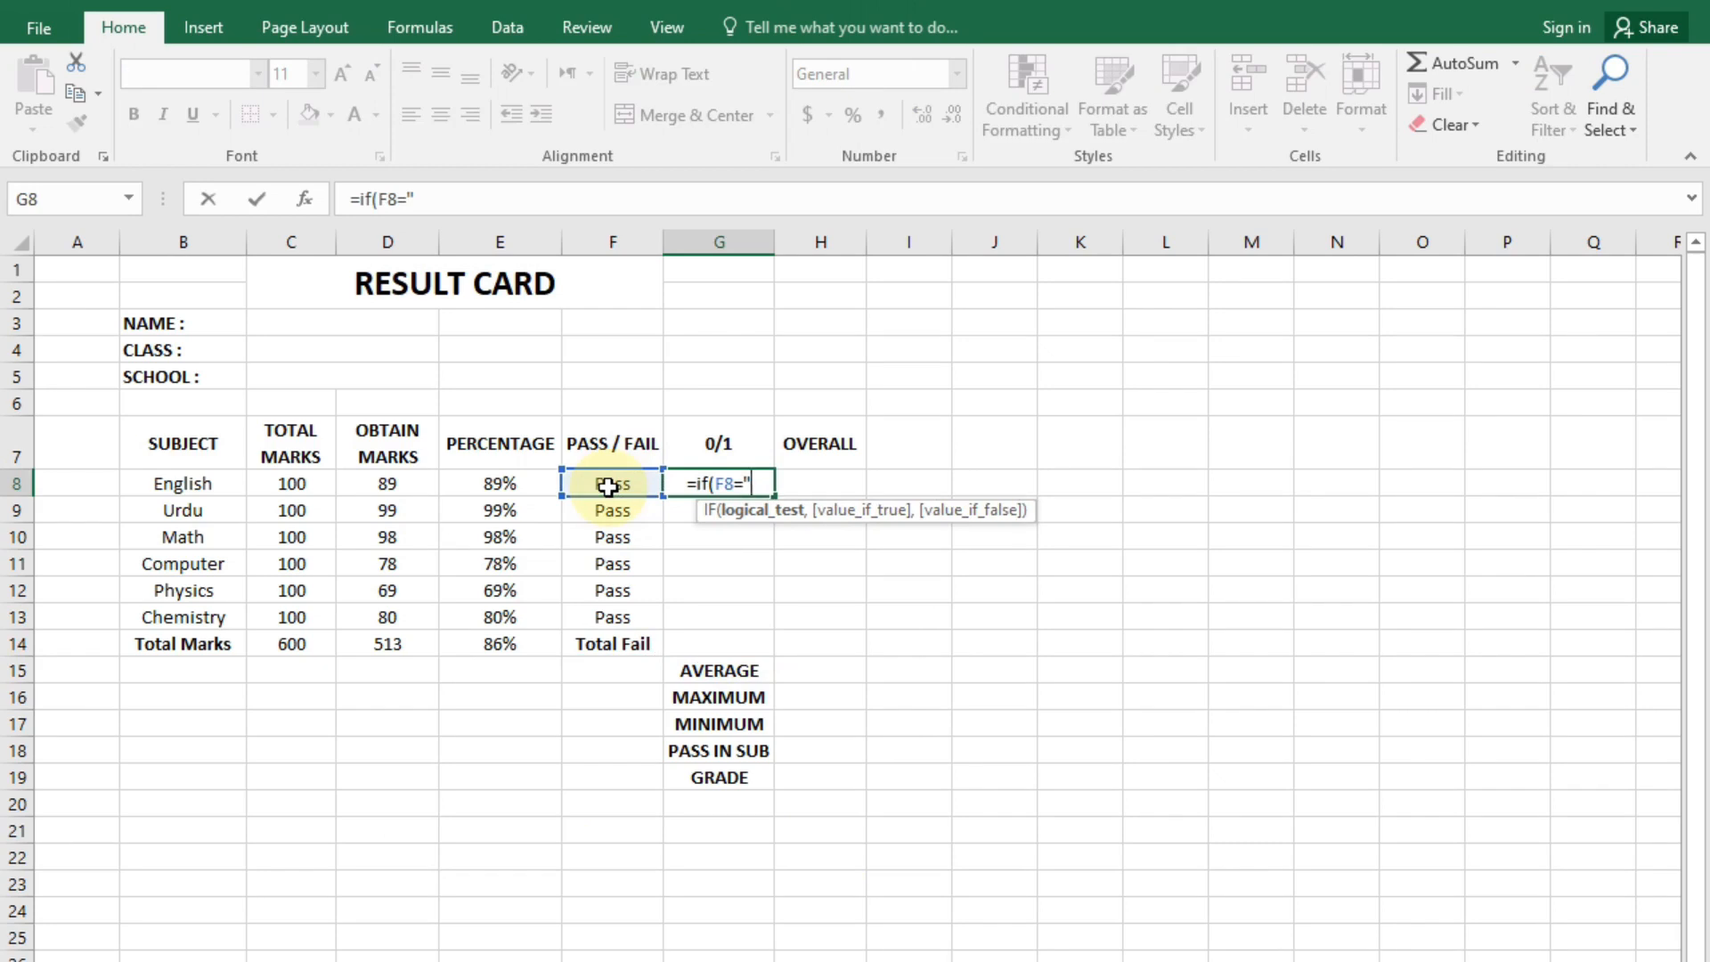
type("Pass\"")
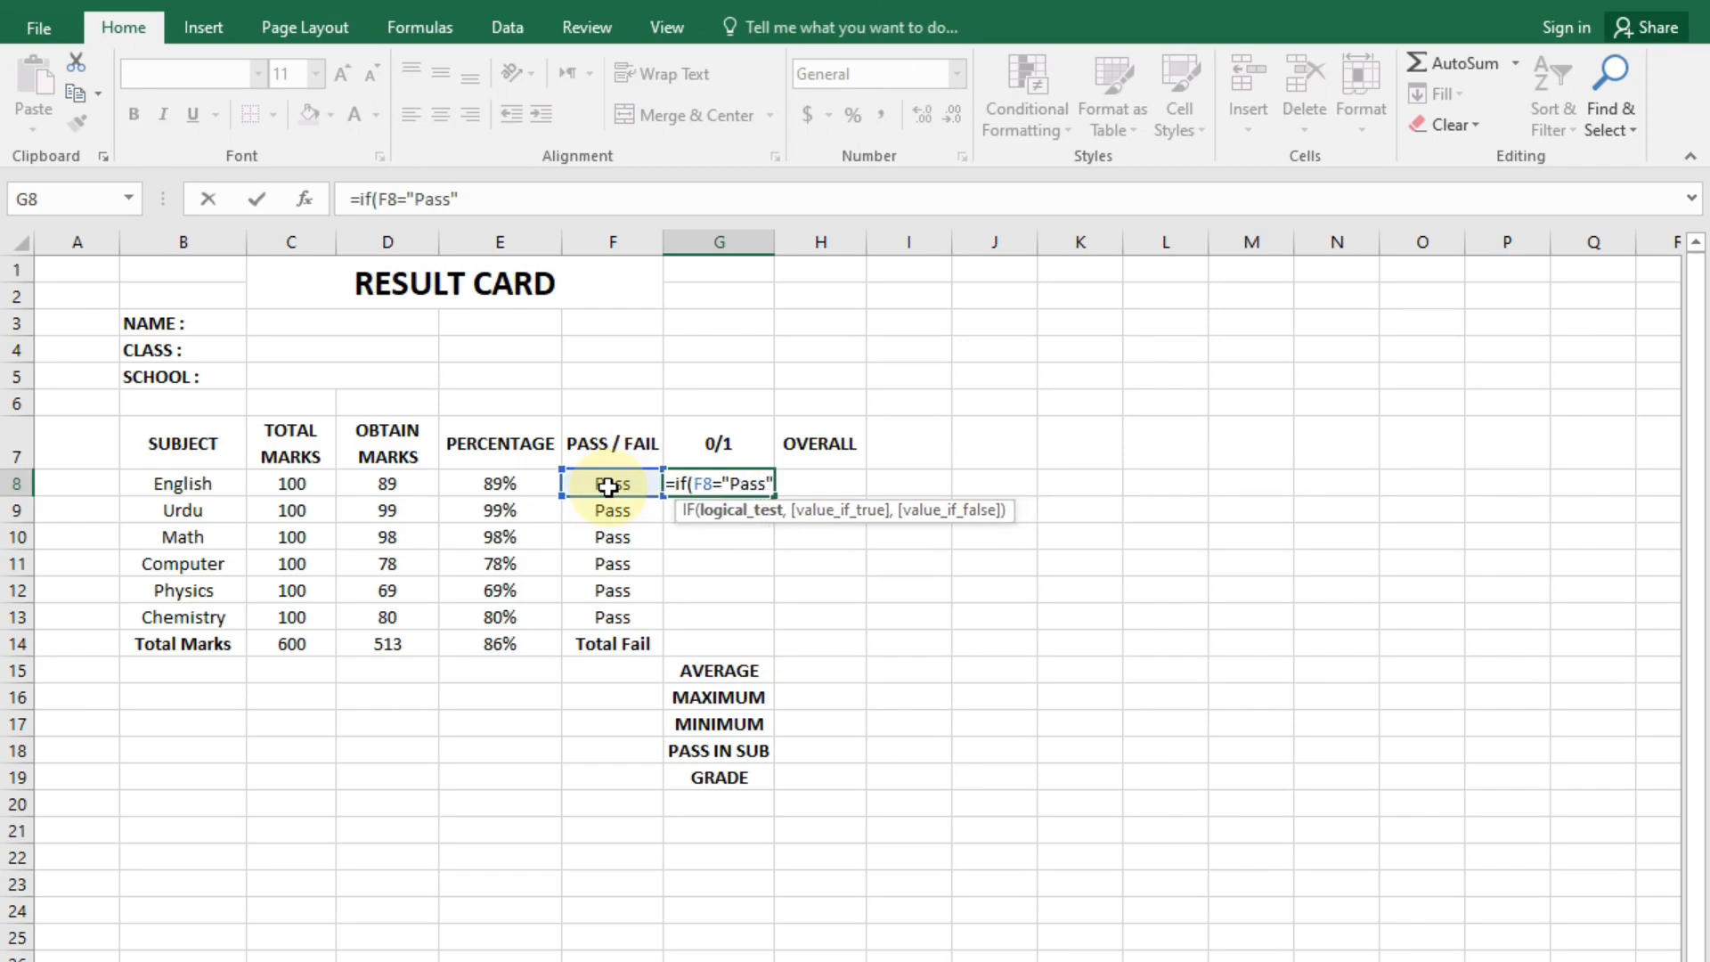
type(",")
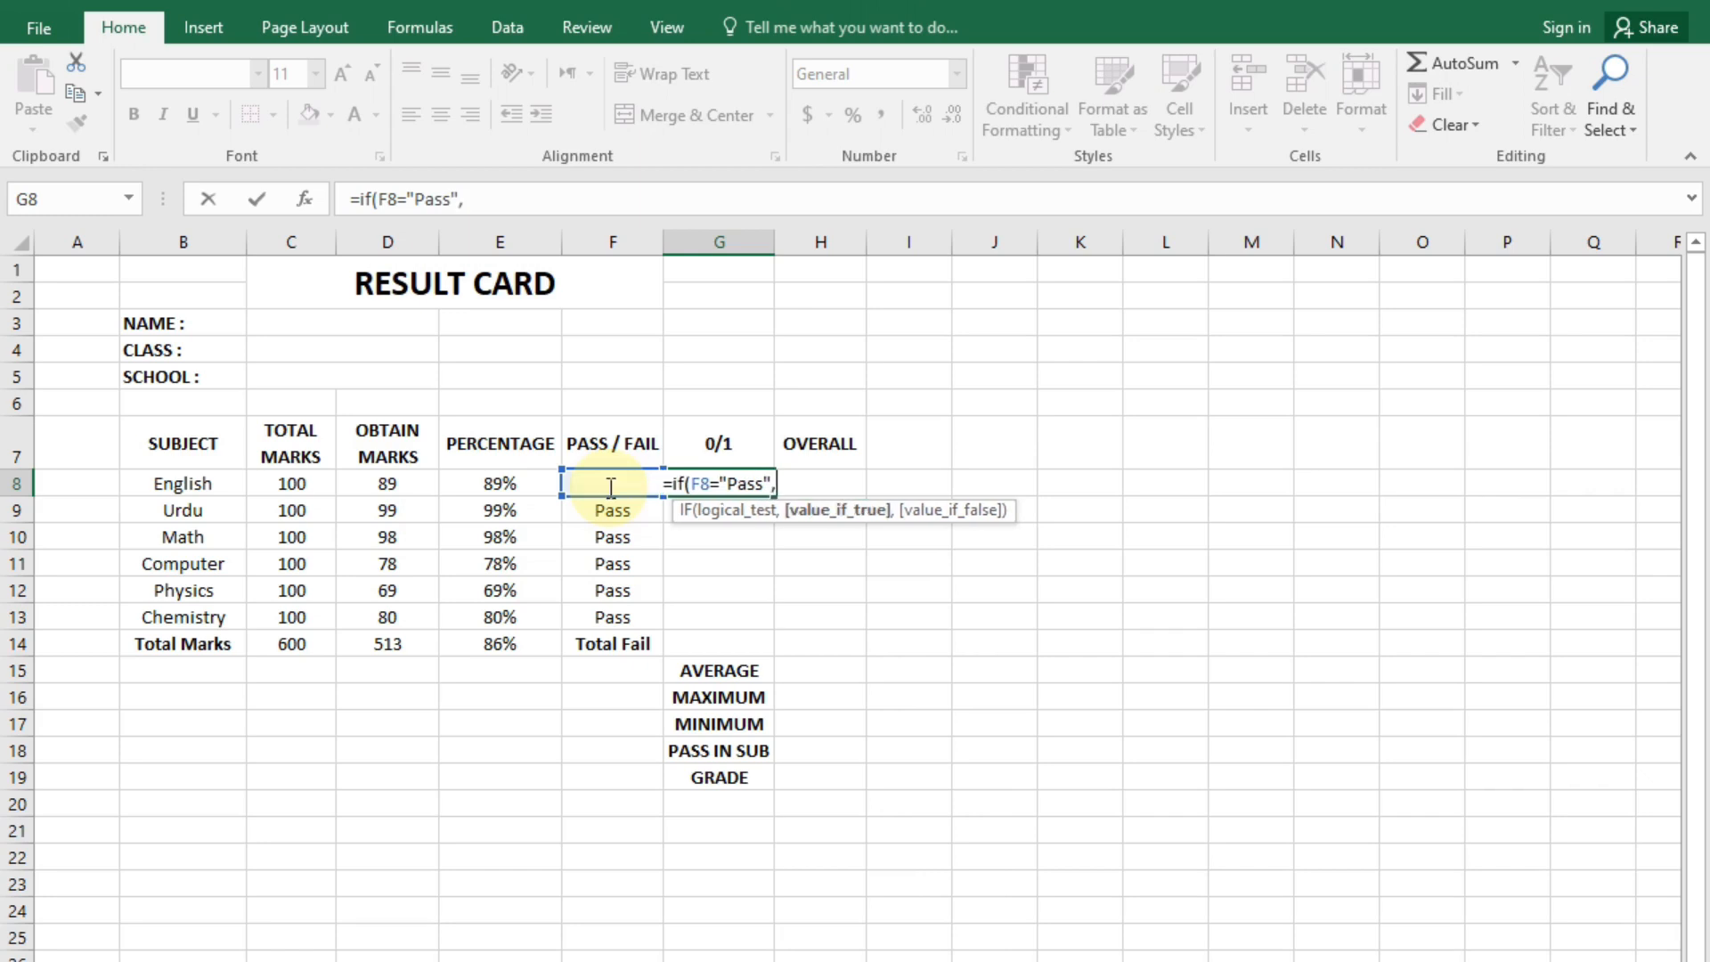
type("0,")
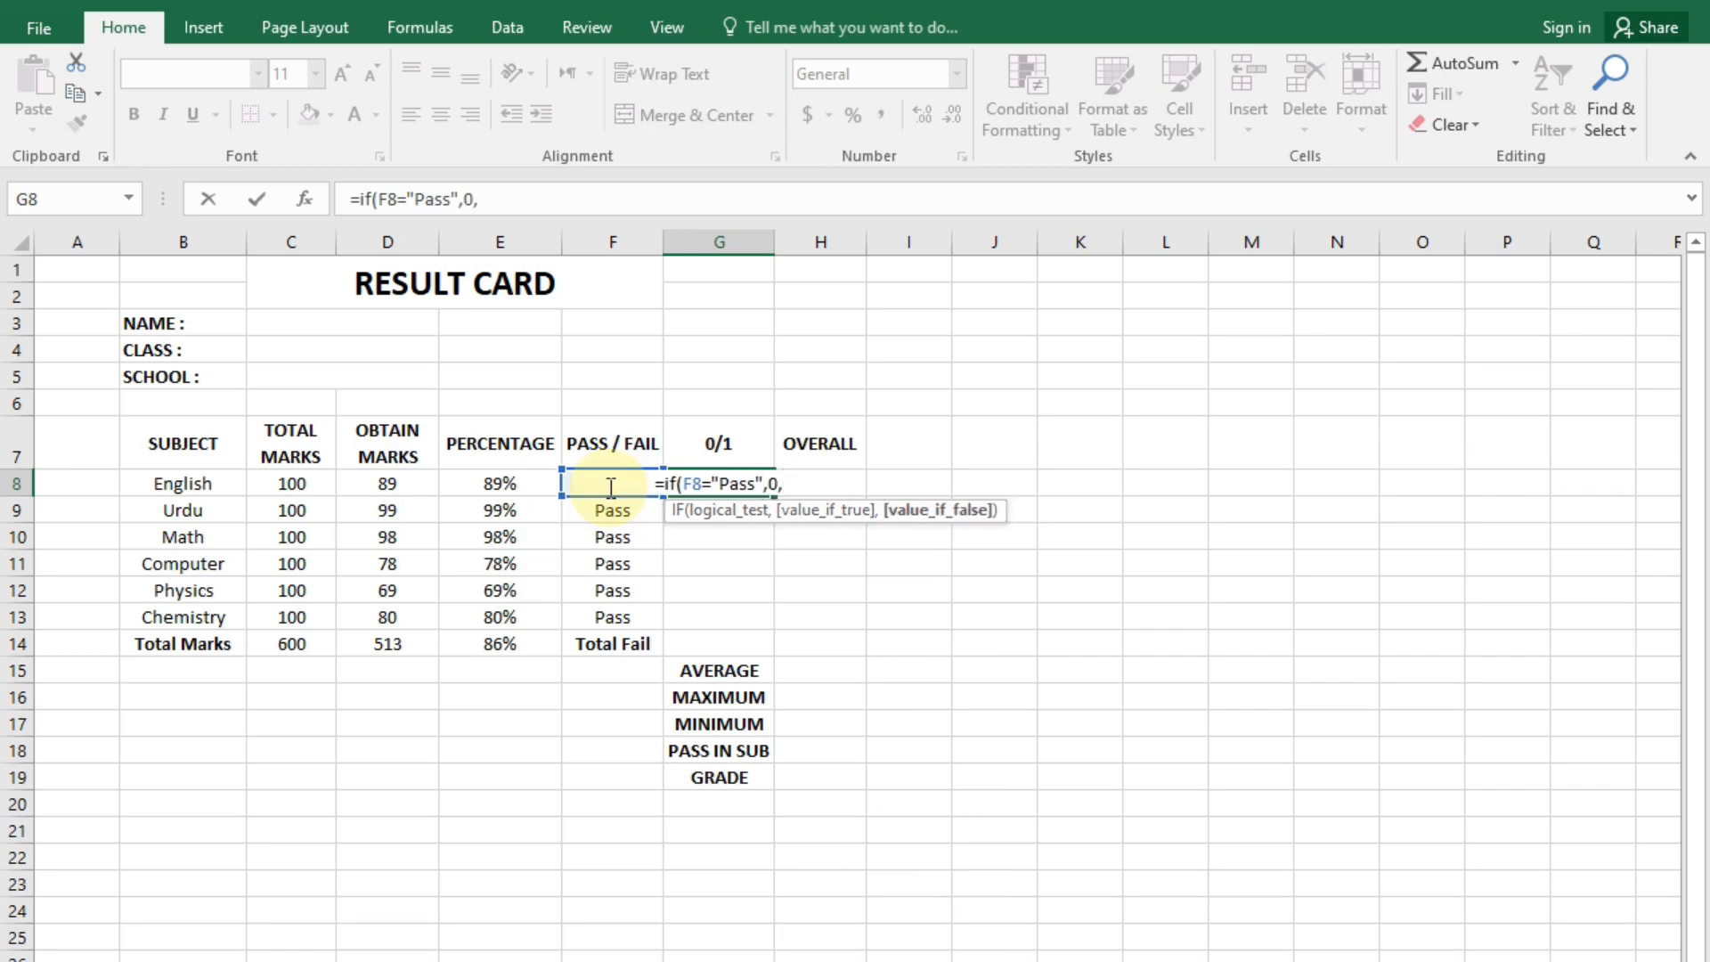
type("1")
key("Return")
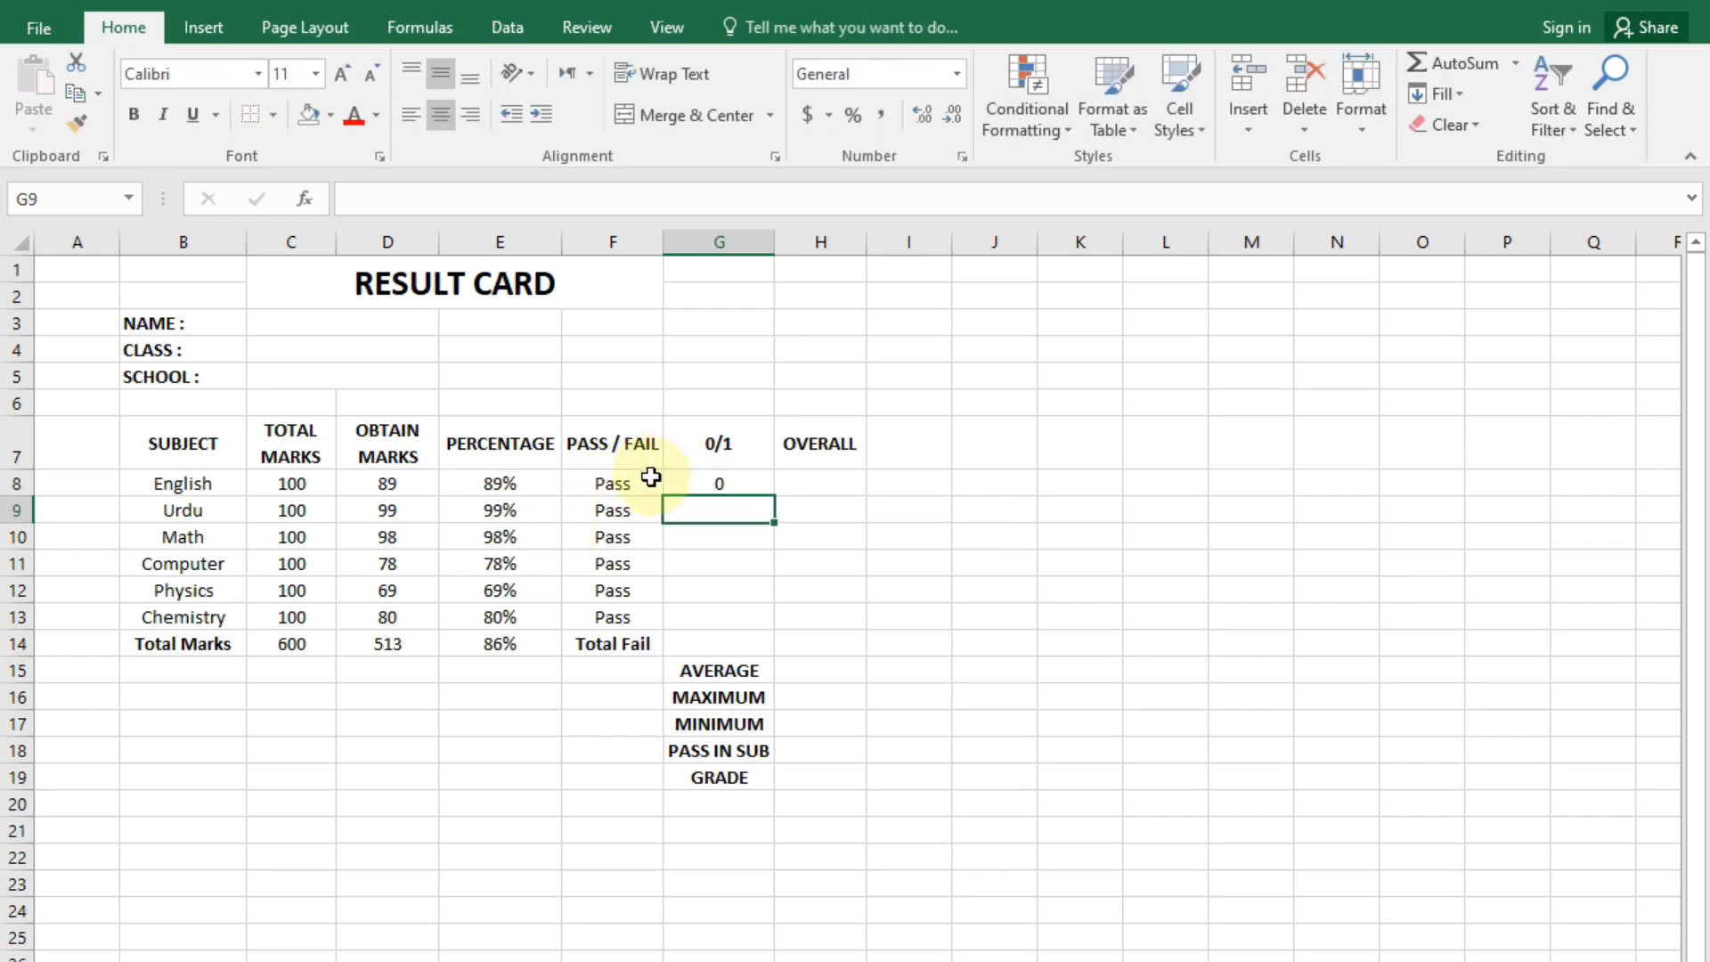
left_click(728, 484)
left_click_drag(770, 494, 739, 639)
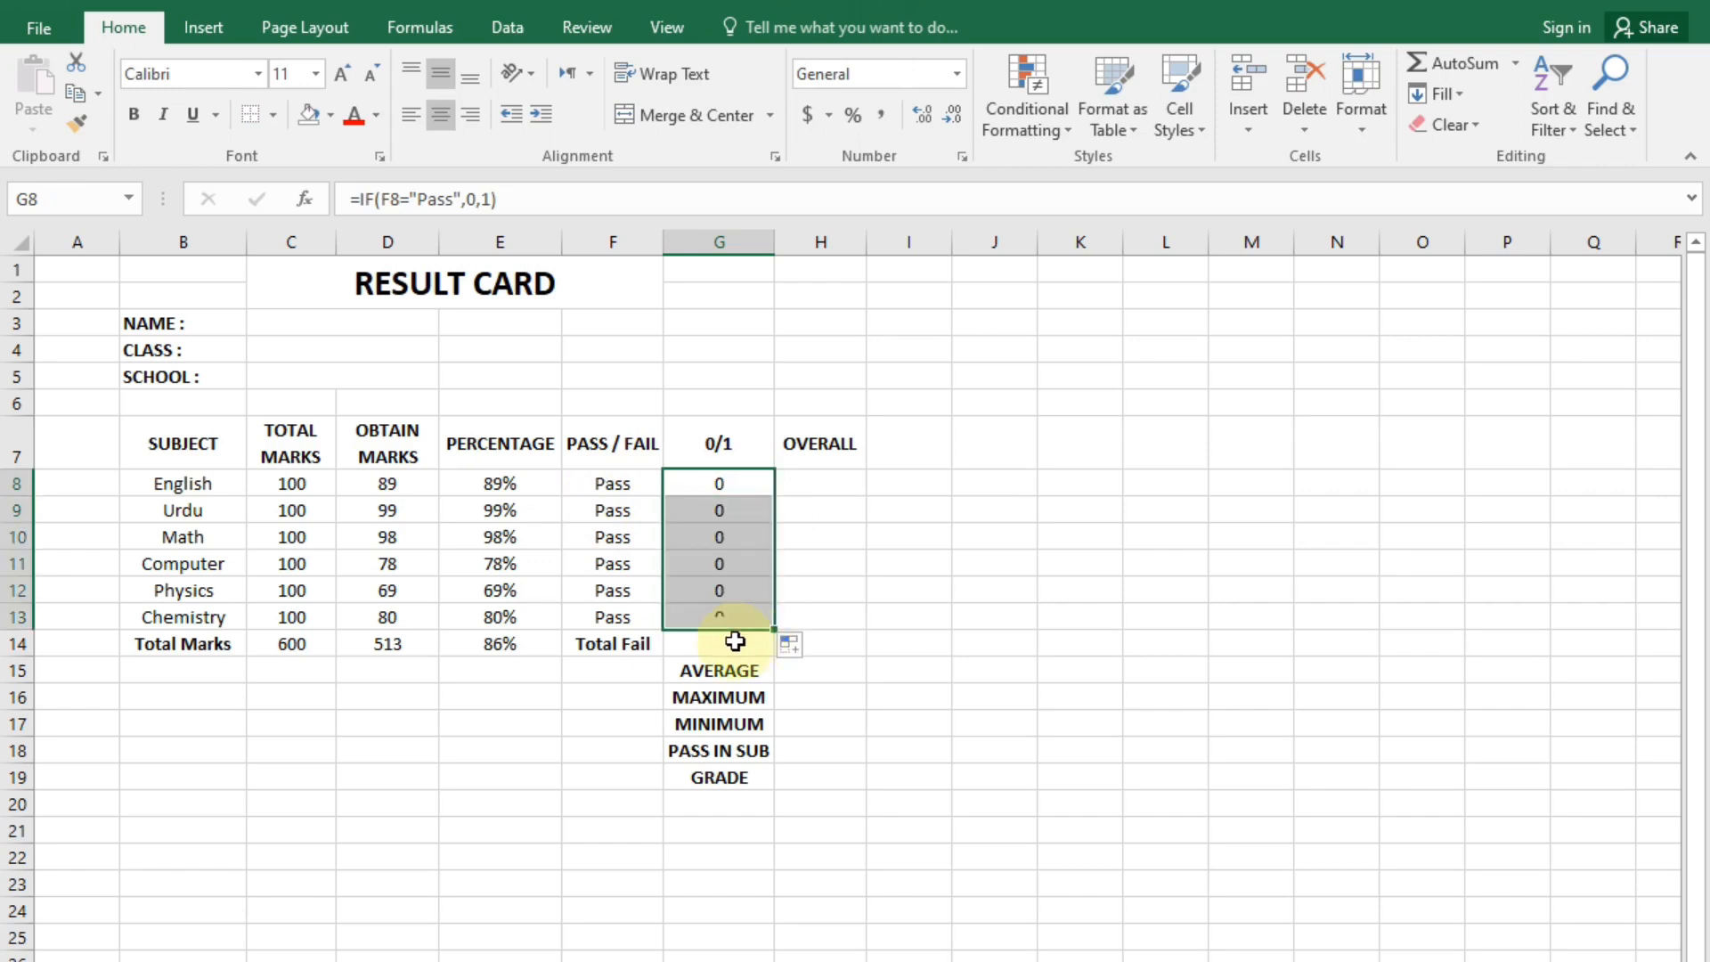
Copy the SUM formula from D14 into G14 to count the failed subjects.
left_click(735, 643)
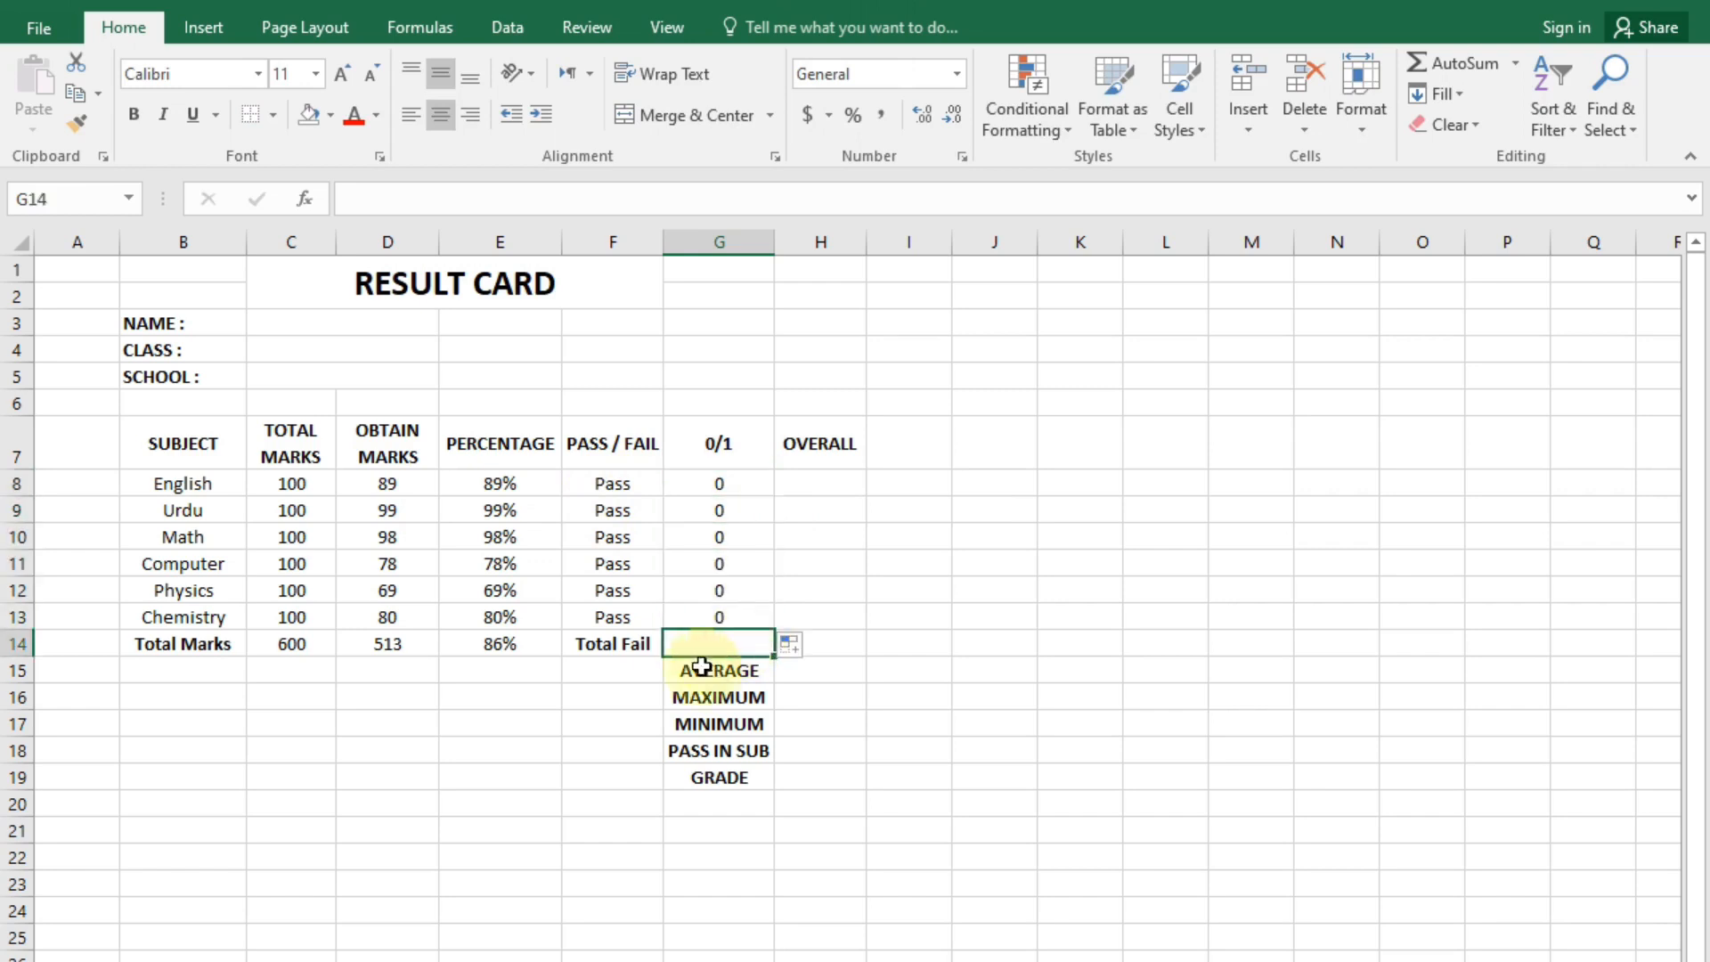
left_click(498, 648)
left_click(383, 645)
key("ctrl+c")
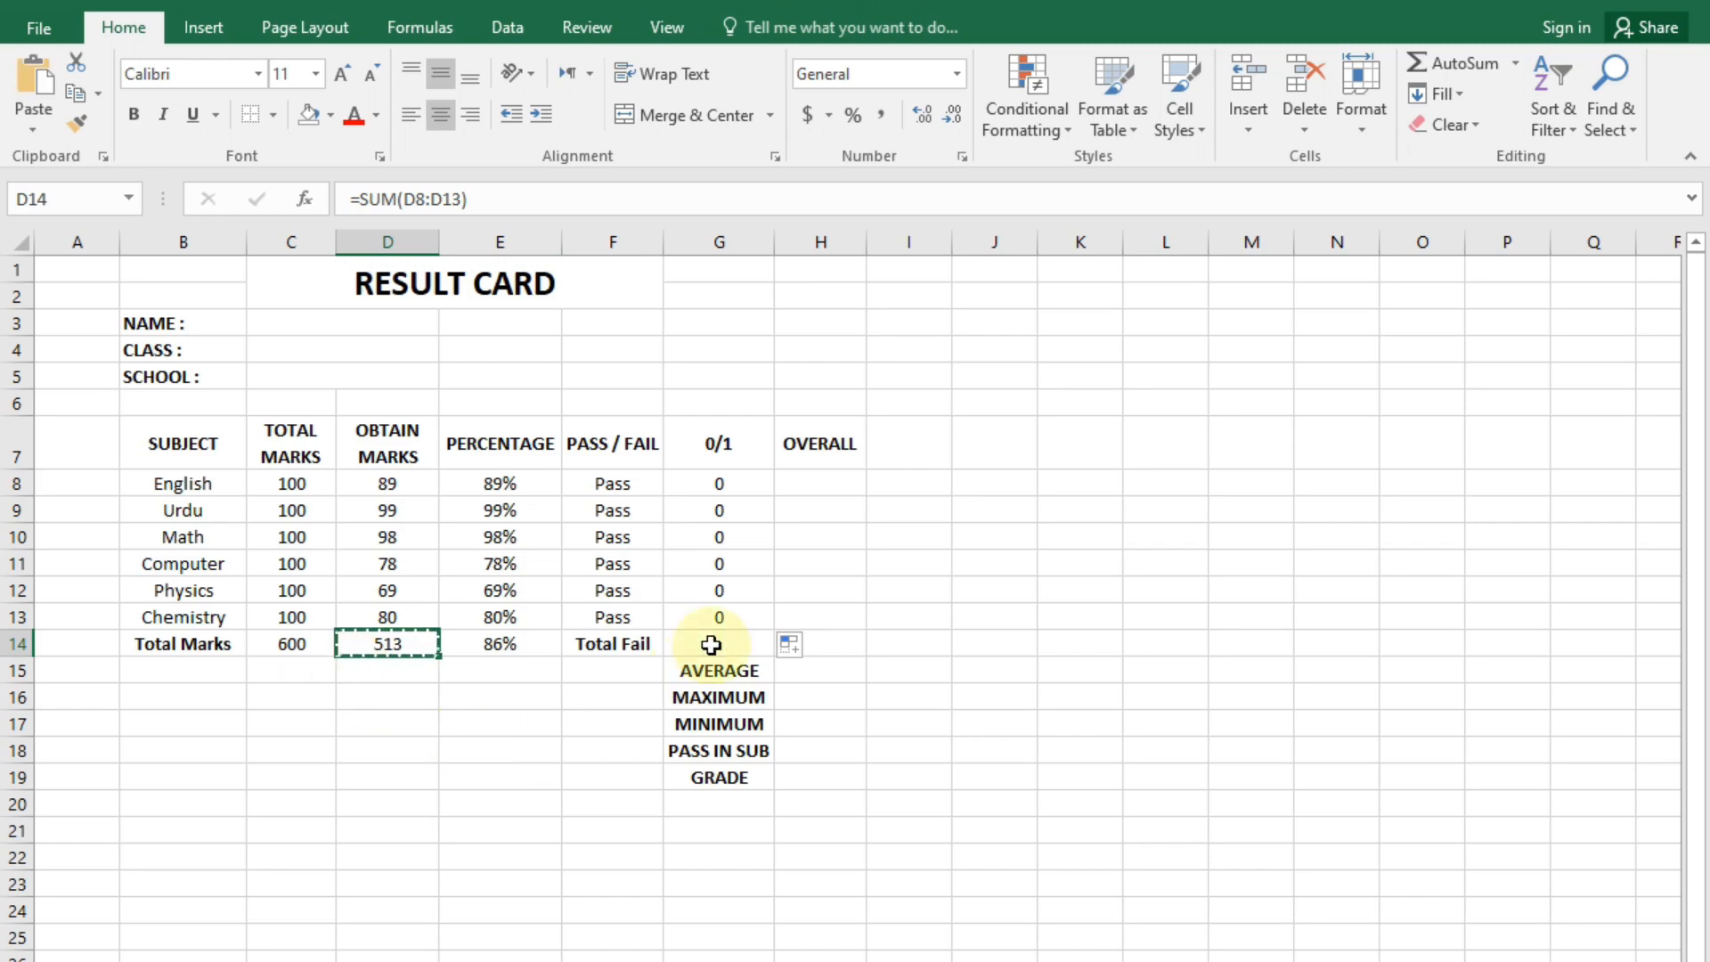
left_click(709, 640)
key("ctrl+v")
left_click(616, 747)
key("Escape")
left_click(723, 642)
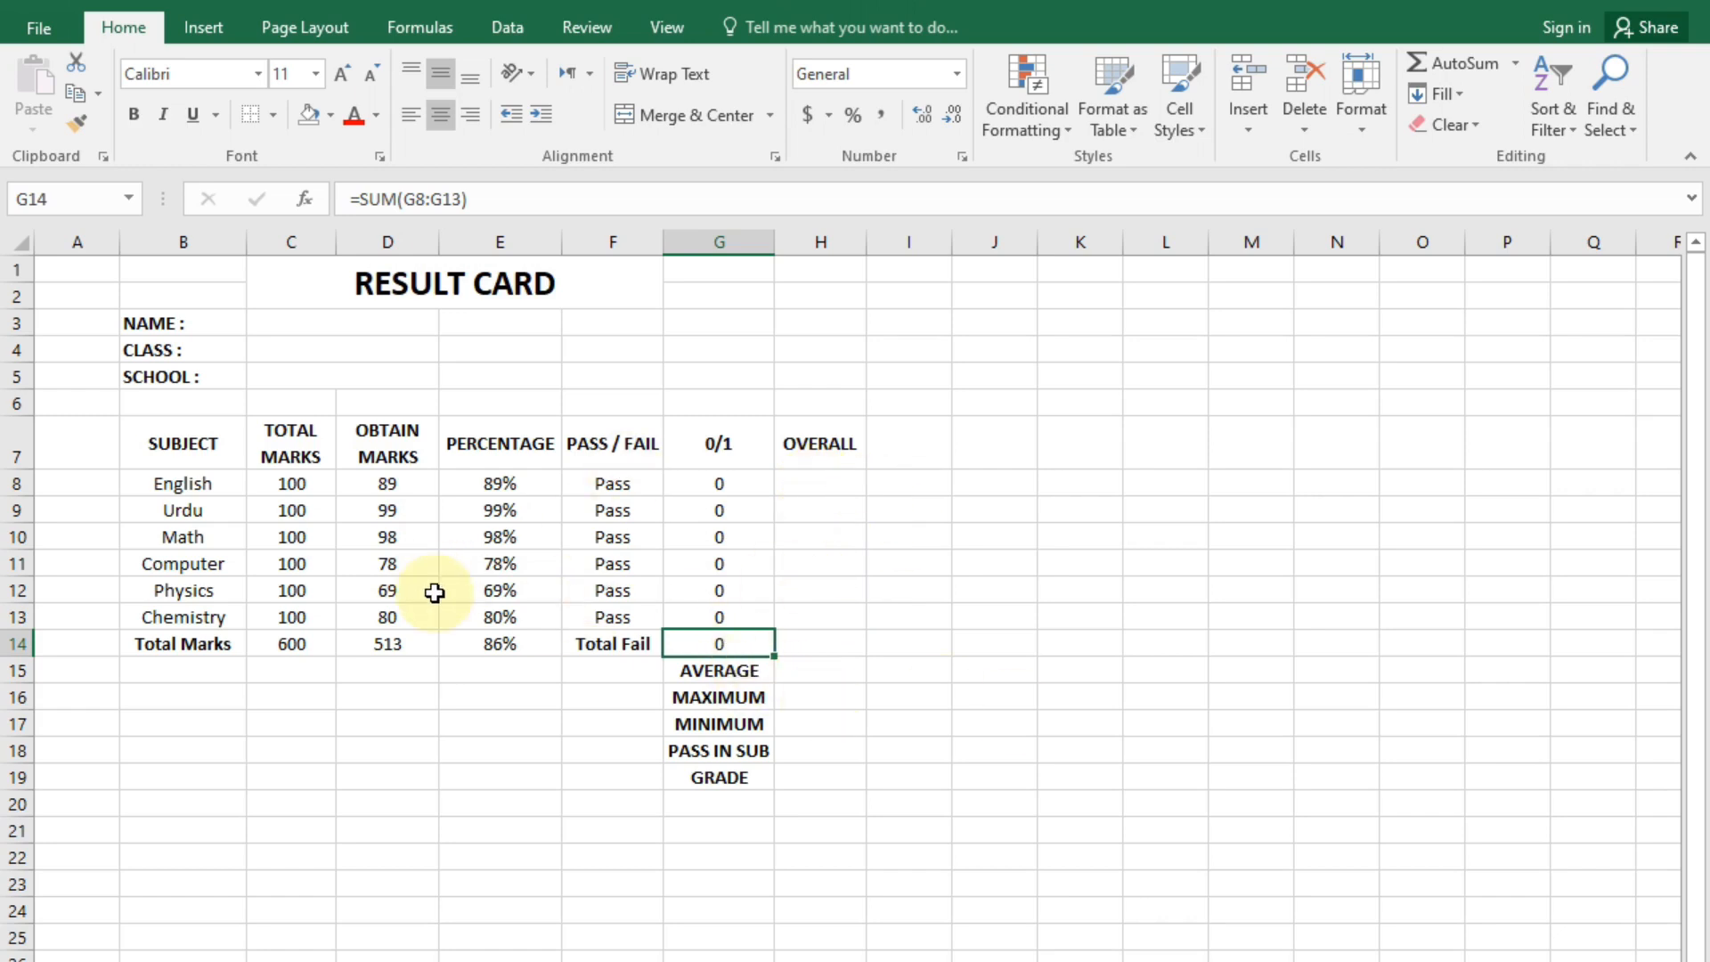
Set the obtained marks to 24 for Urdu, 22 for Computer and 32 for Chemistry to test the fail count.
left_click(395, 507)
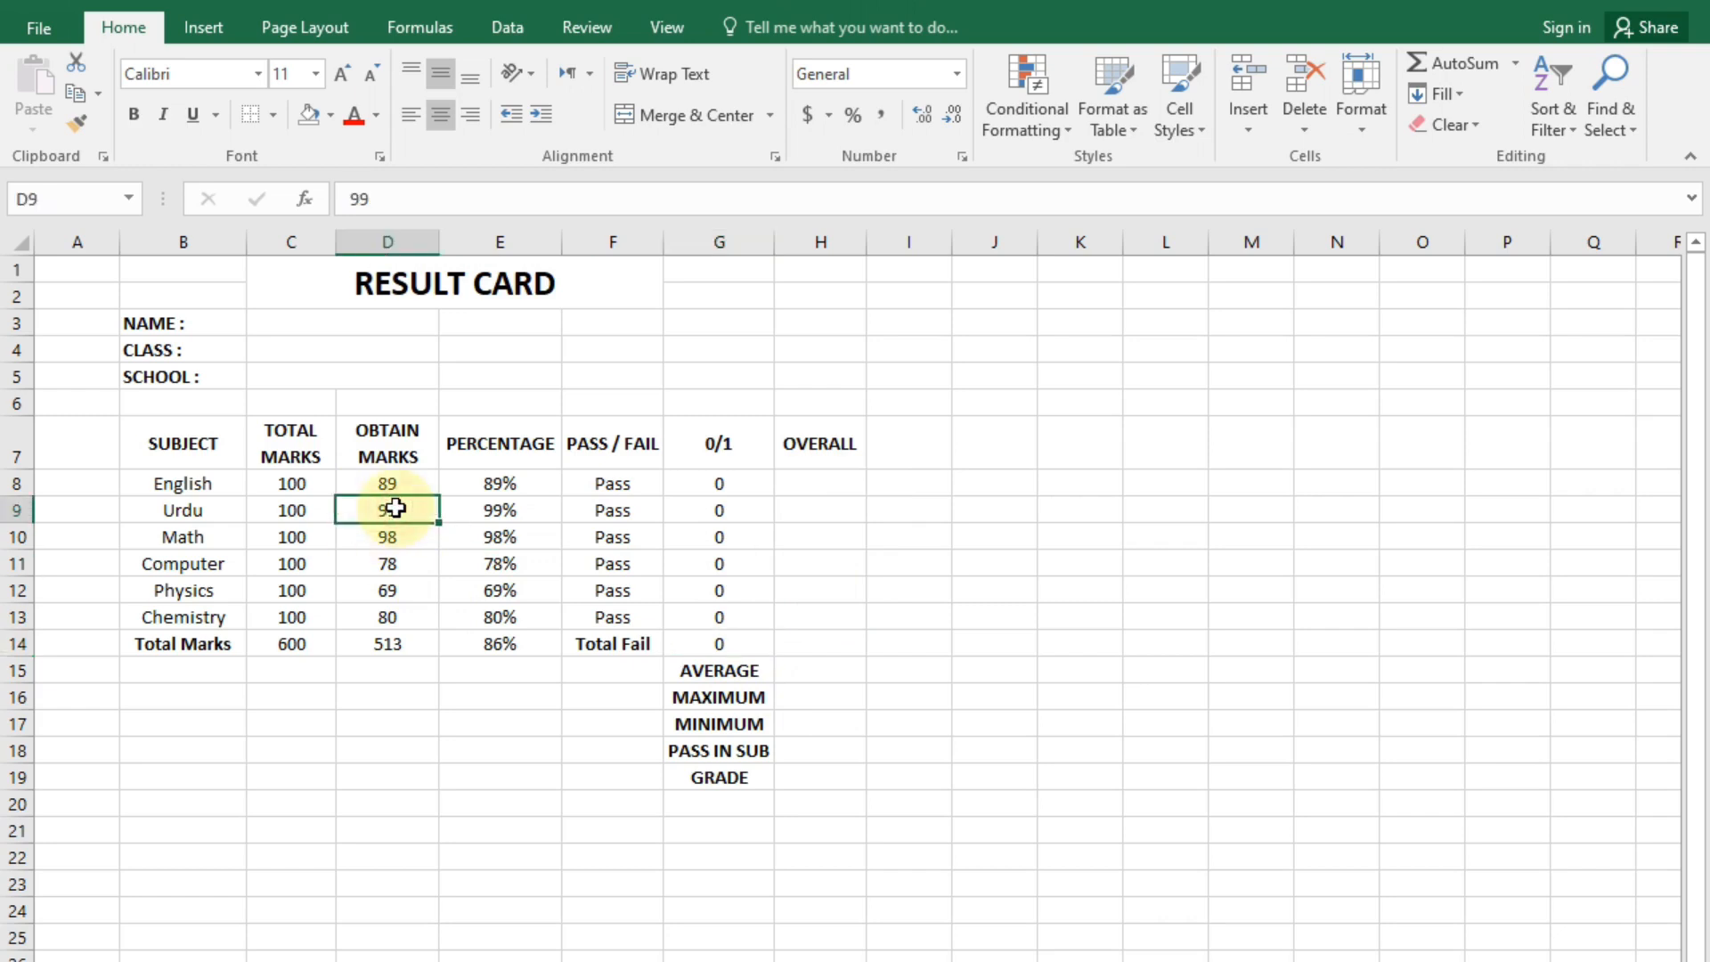
type("24")
key("Return")
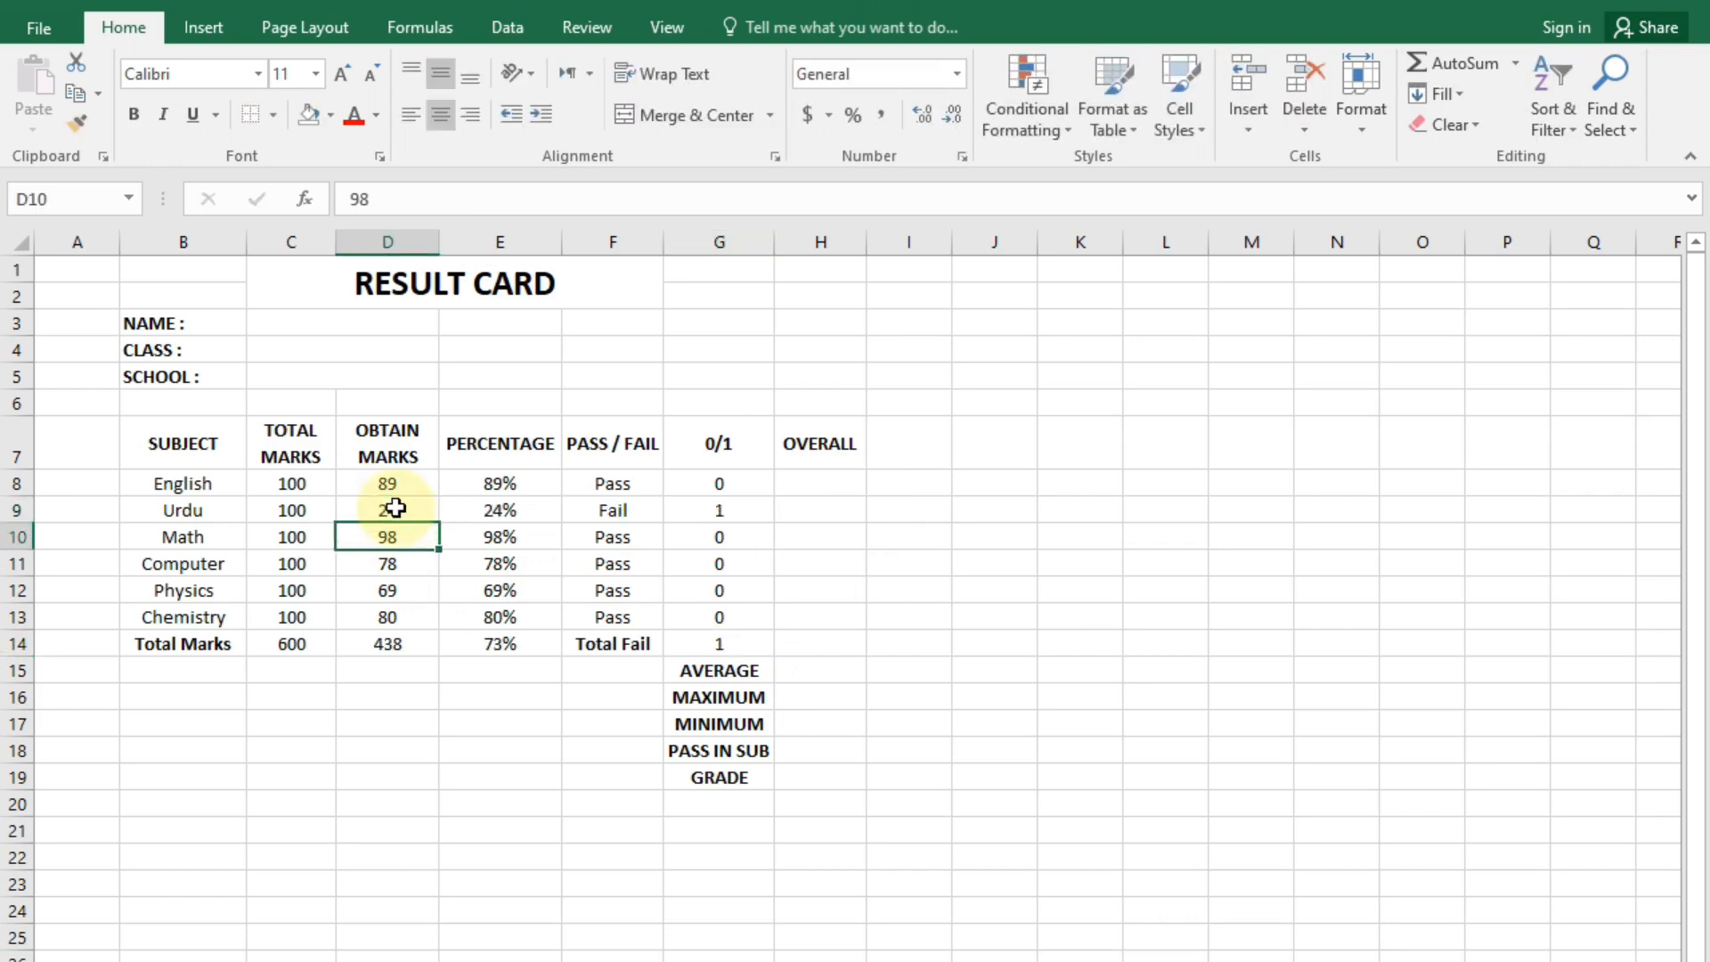
key("Down")
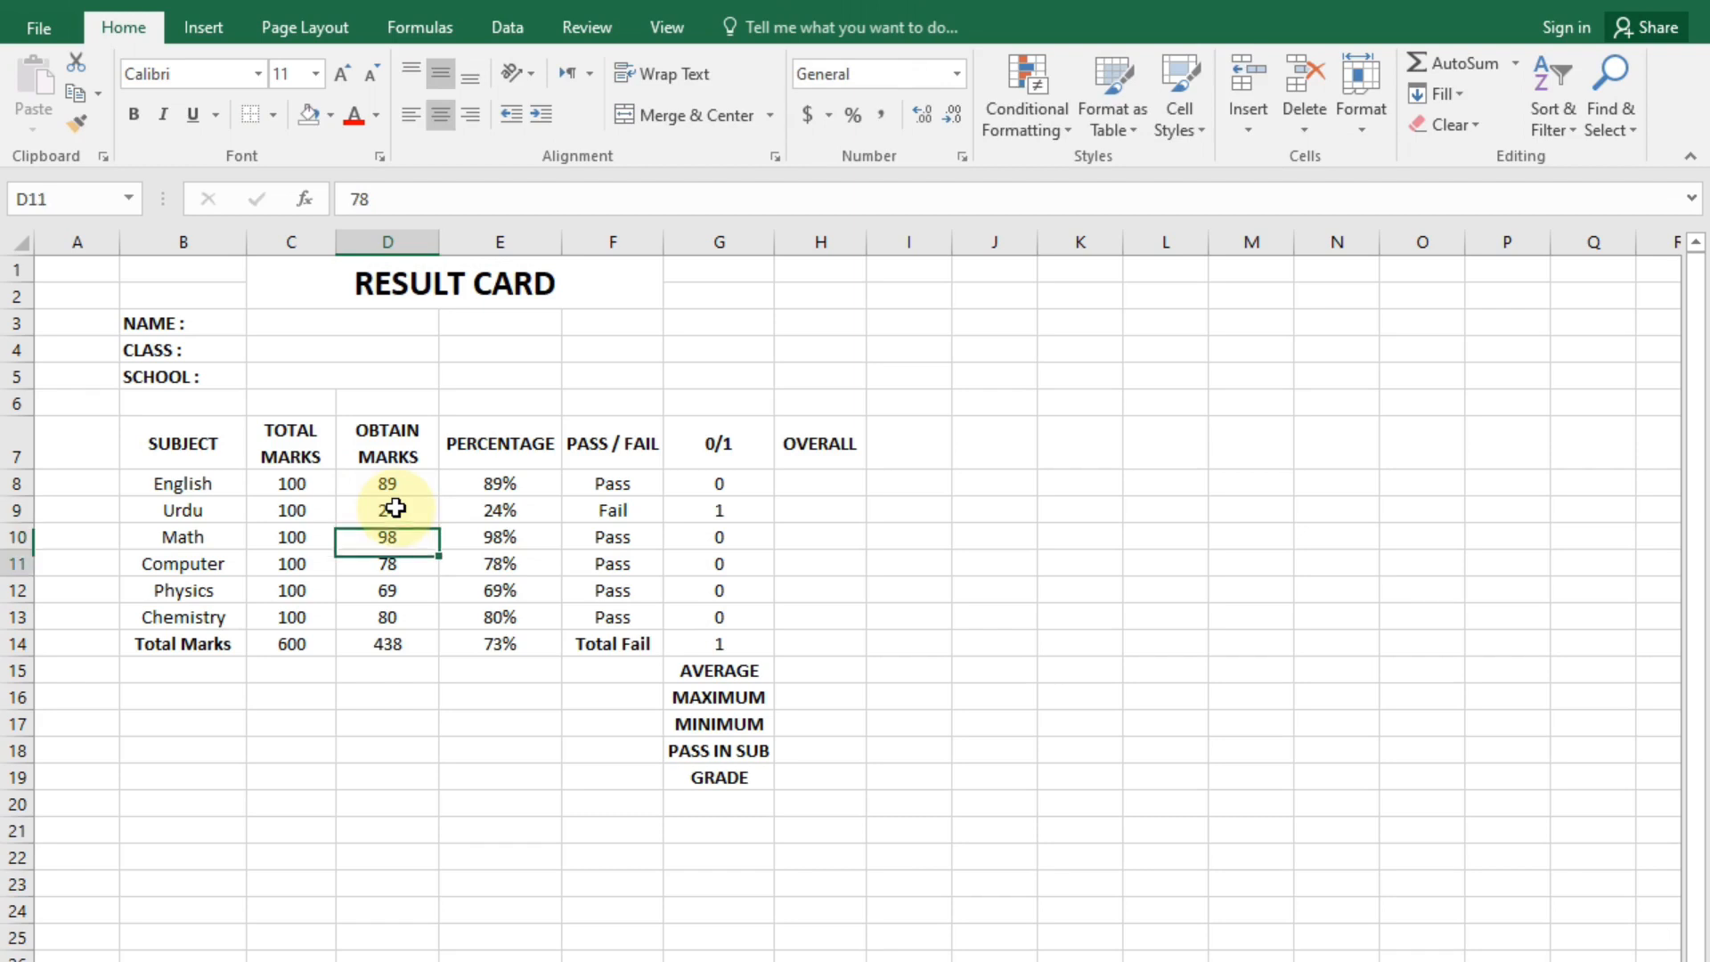
type("22")
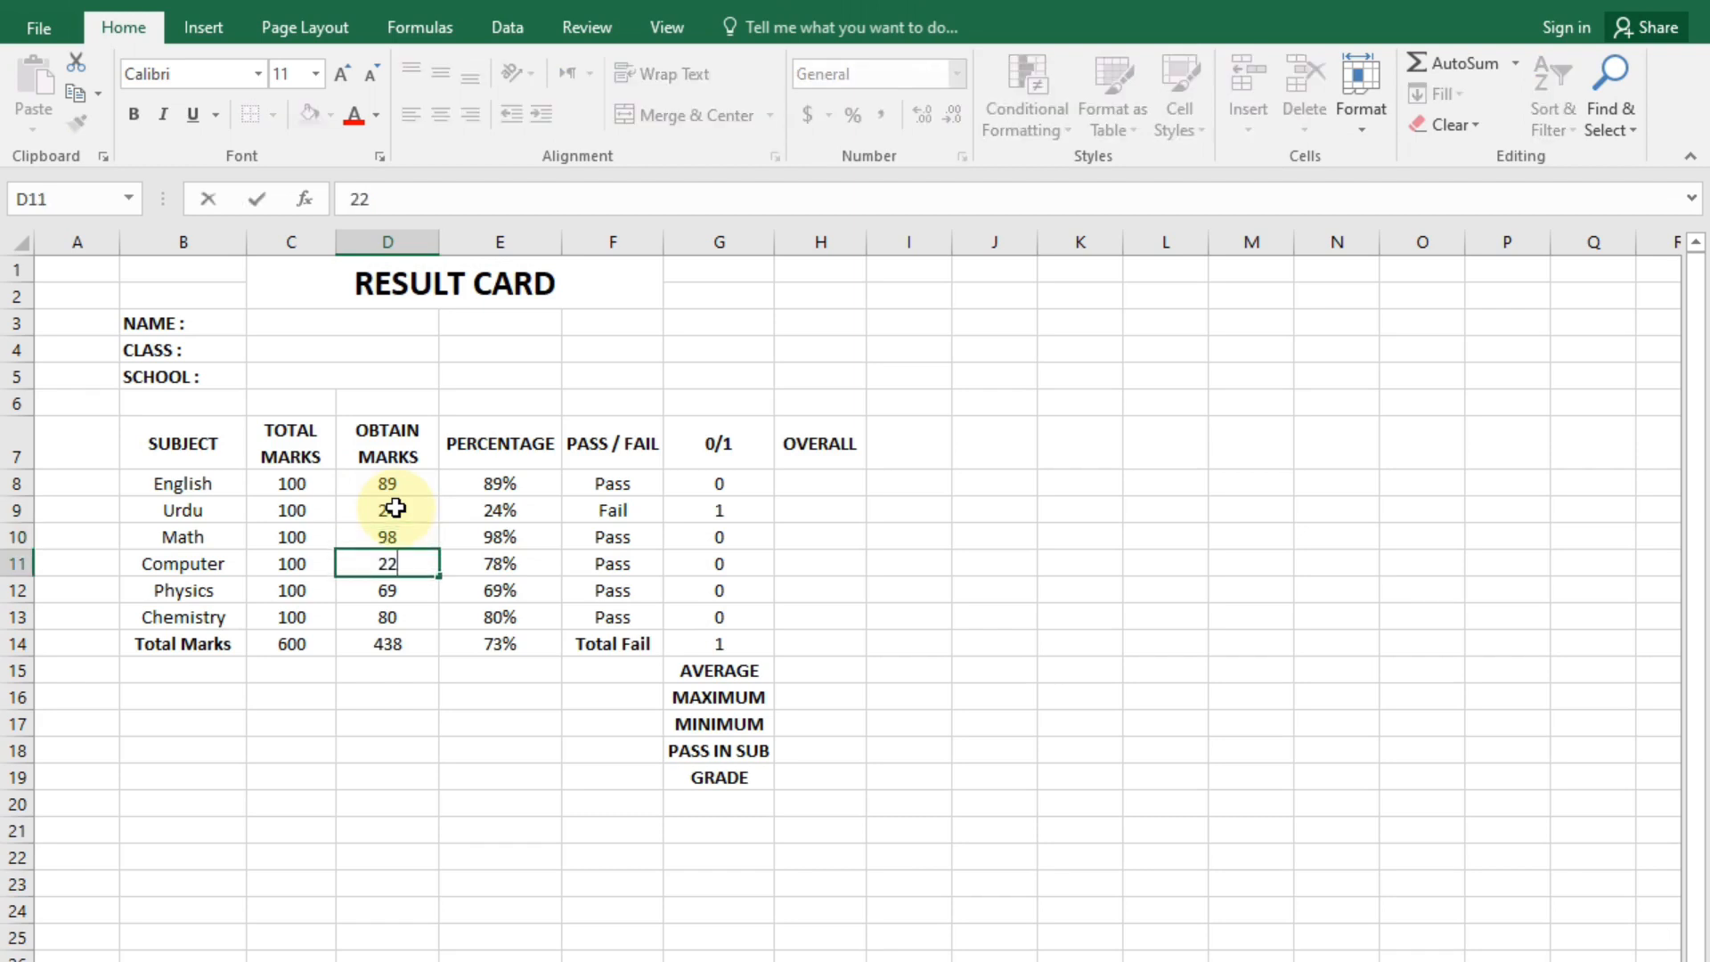
key("Return")
key("Down")
type("33")
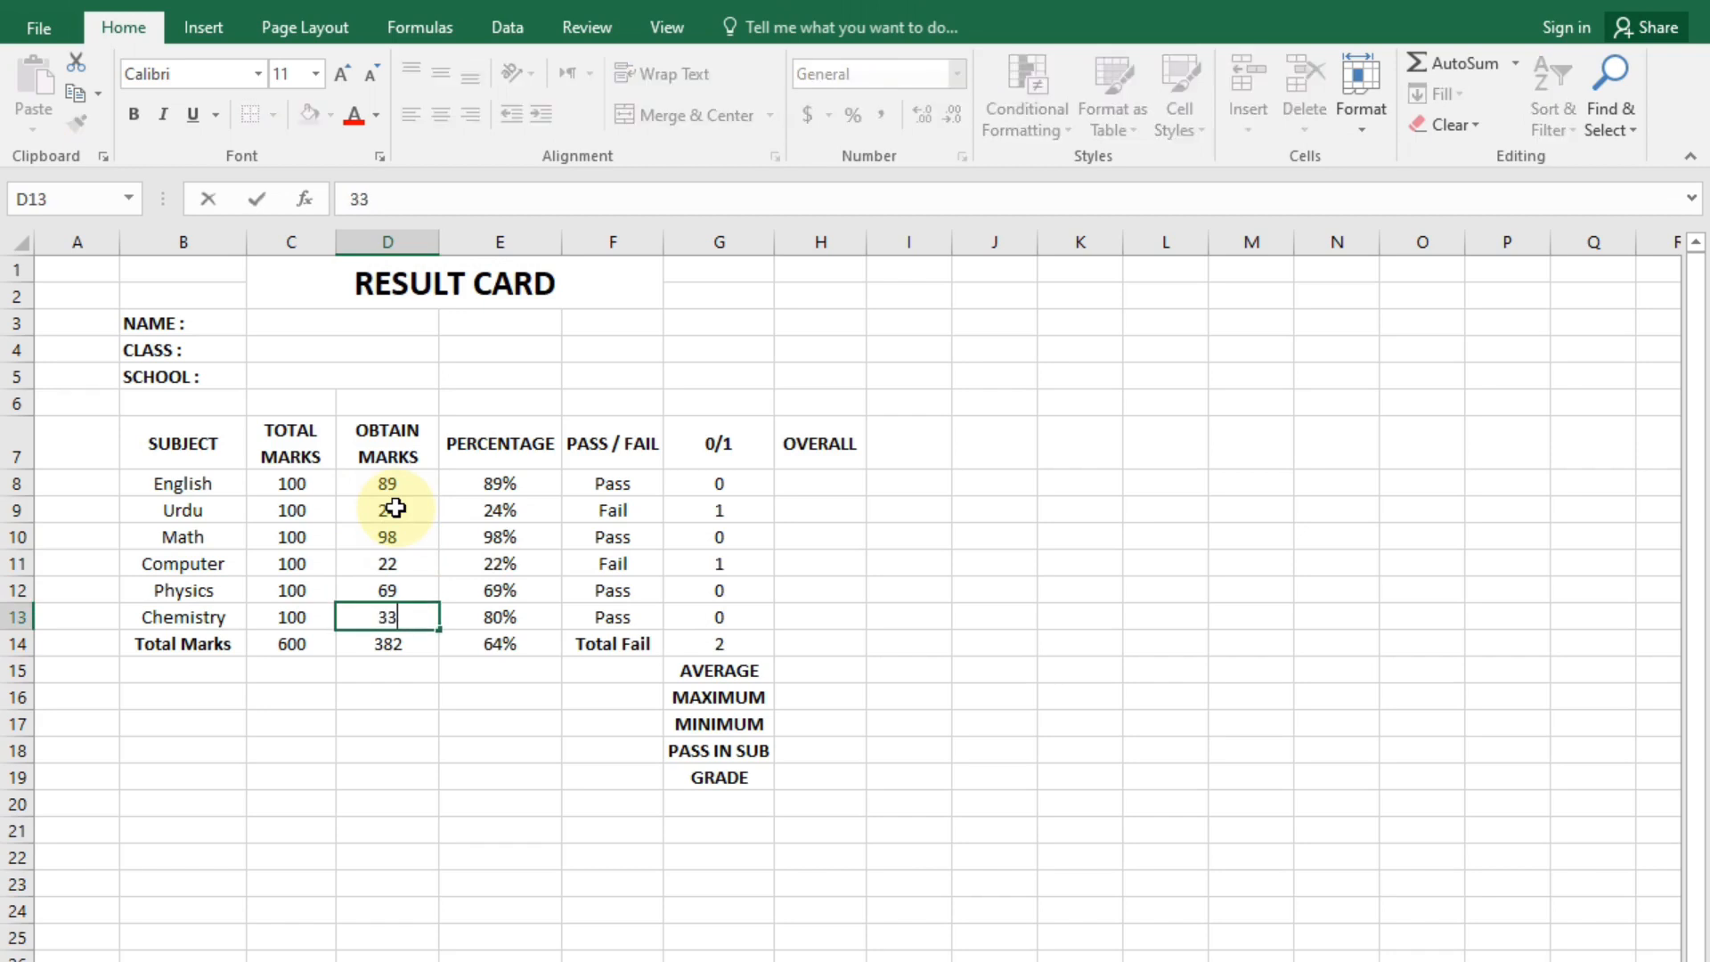
key("BackSpace")
type("2")
key("Return")
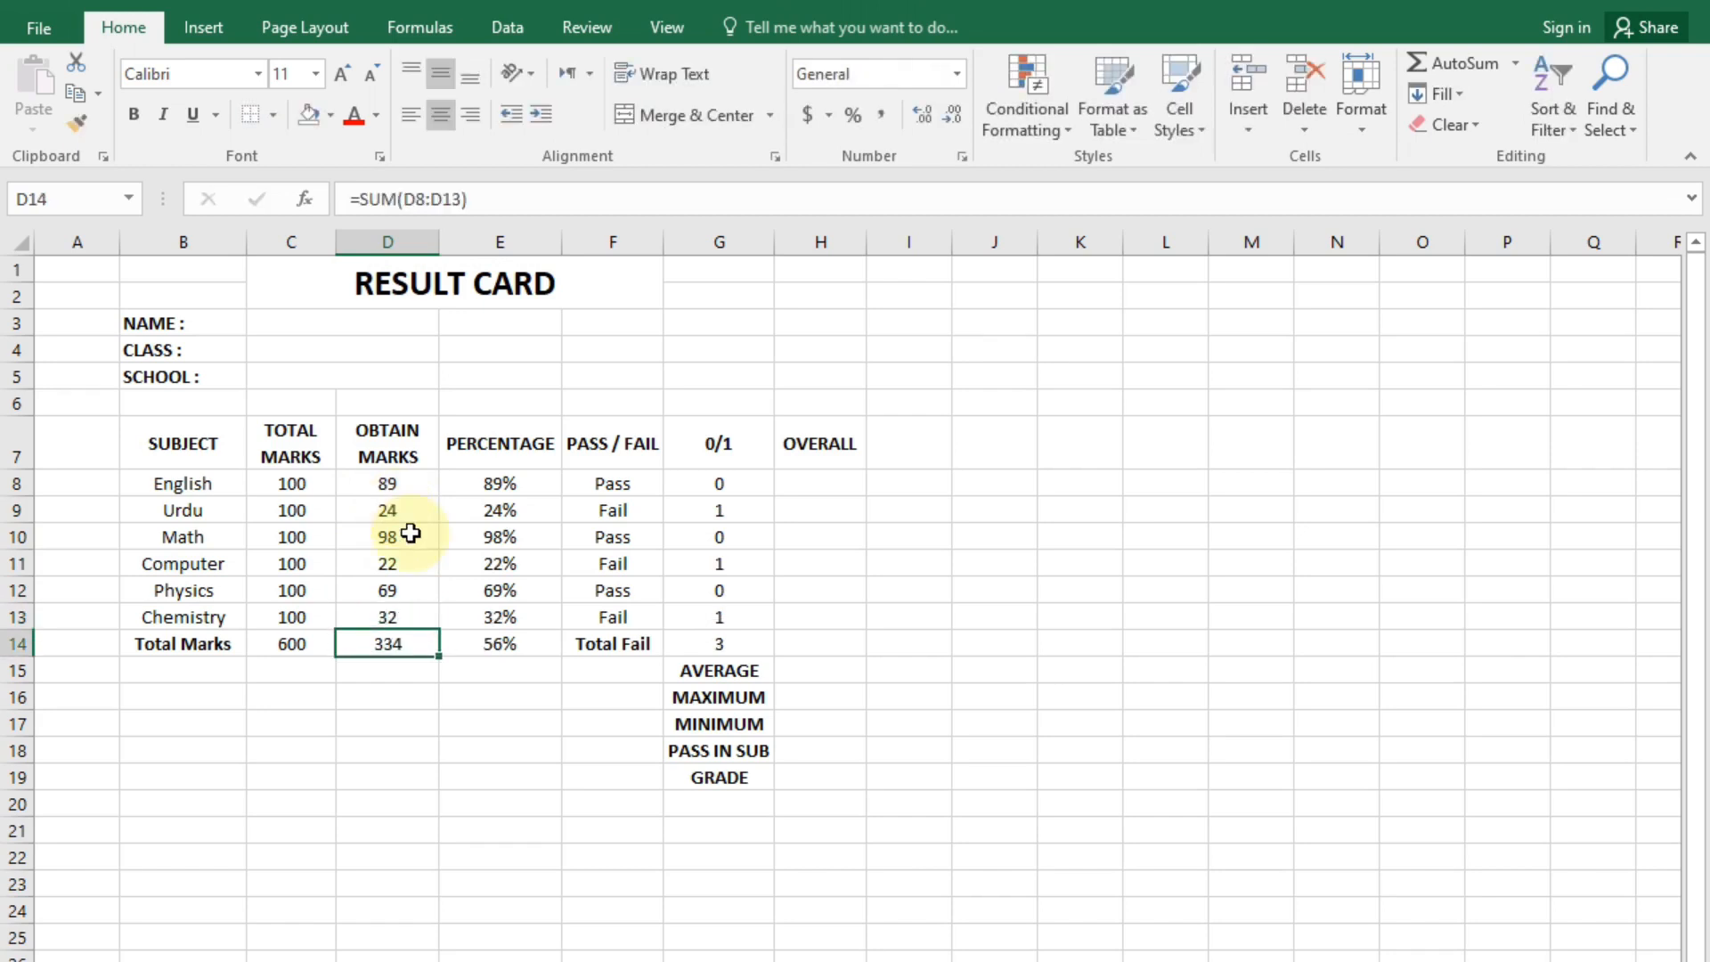
left_click(750, 650)
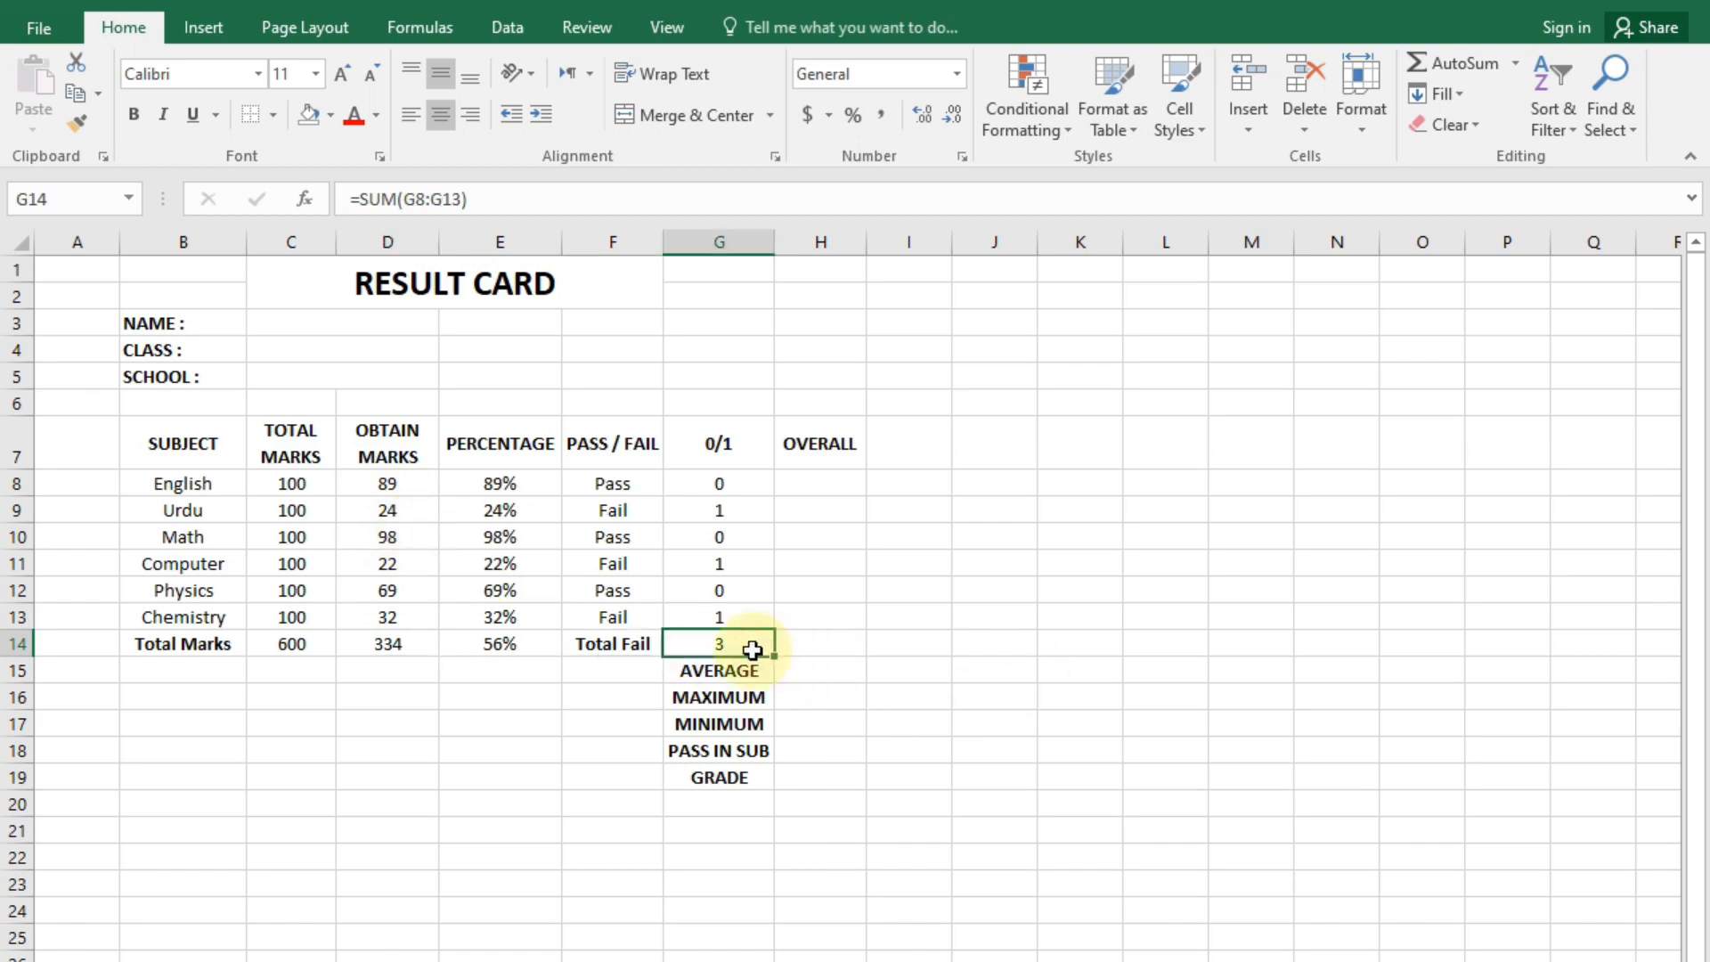
Merge and center cells H8 through H14 under the OVERALL heading.
left_click_drag(817, 485, 845, 646)
left_click(688, 115)
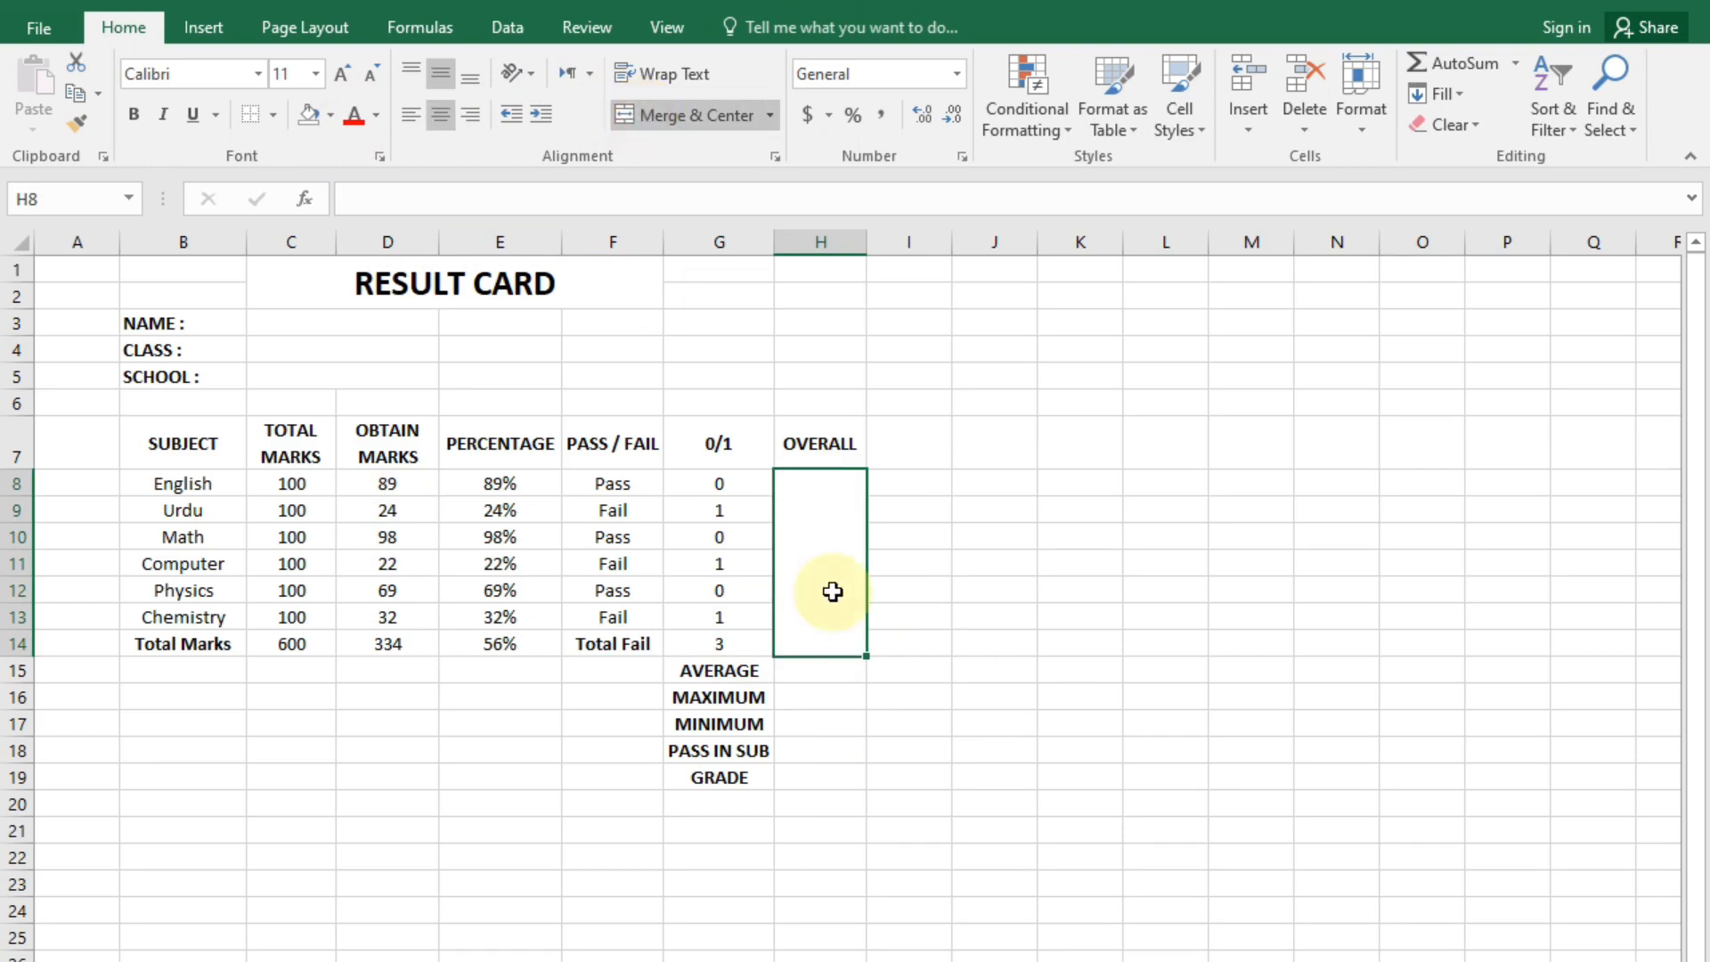
left_click(733, 650)
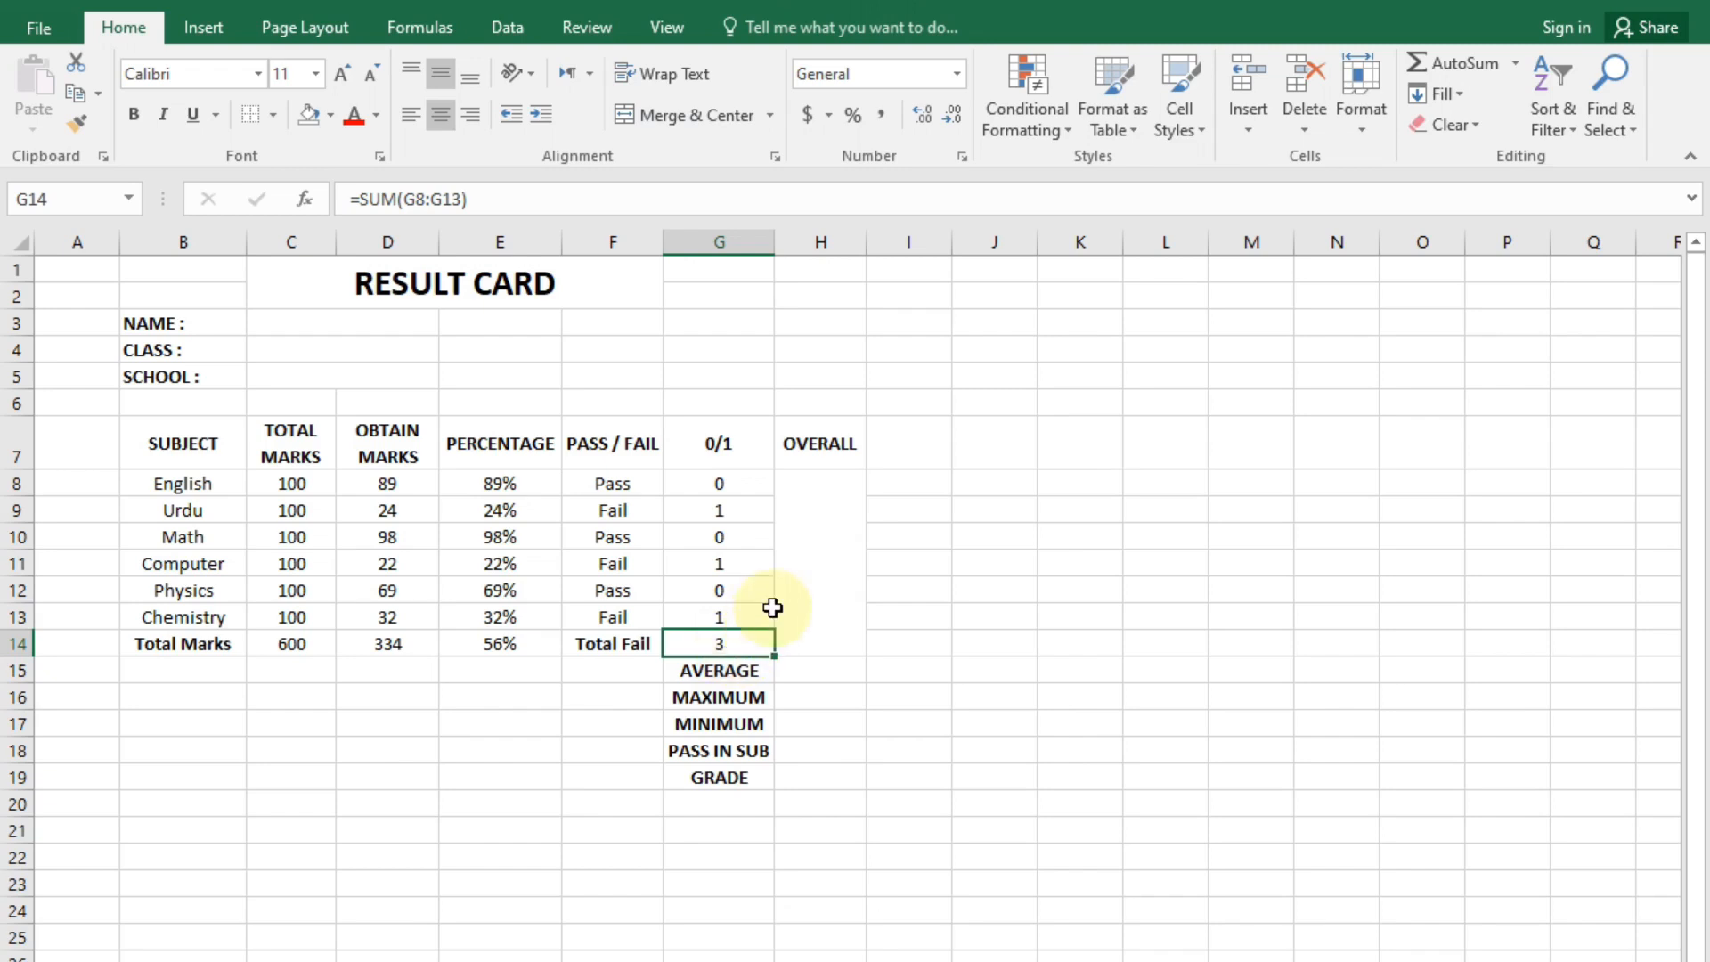
Enter the formula =IF(G14>=3,"Fail",IF(G14=0,"Pass","Supply")) in the merged OVERALL cell H8 to determine the overall result.
left_click(811, 585)
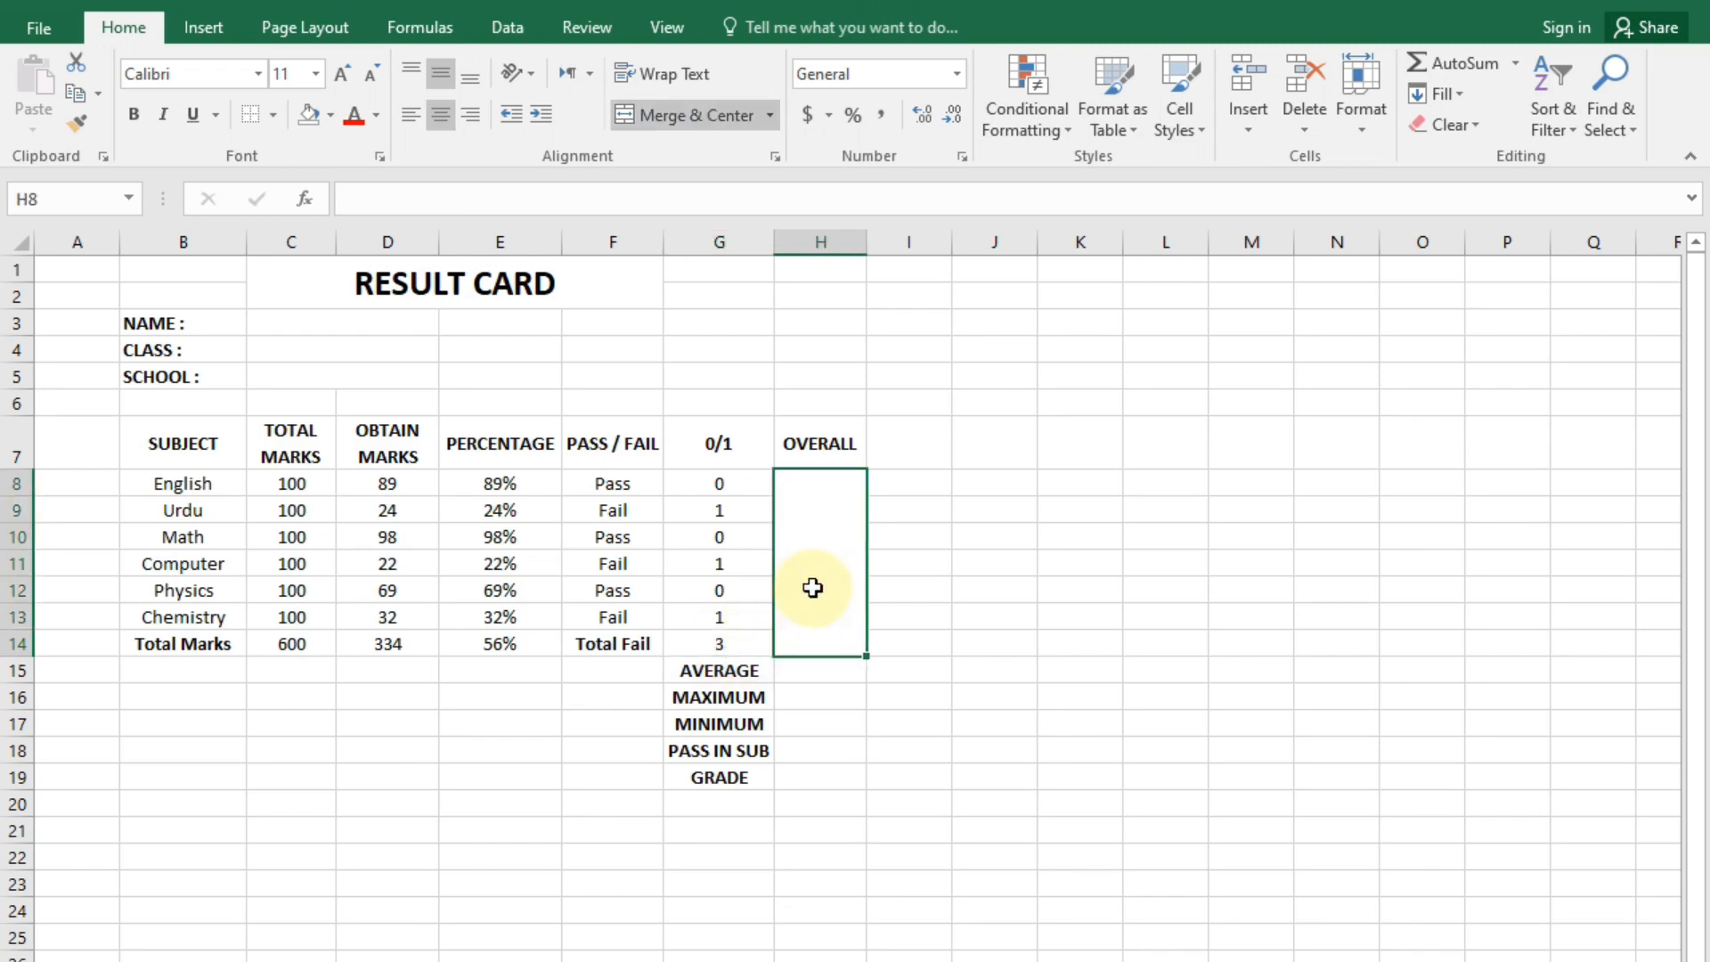
type("=")
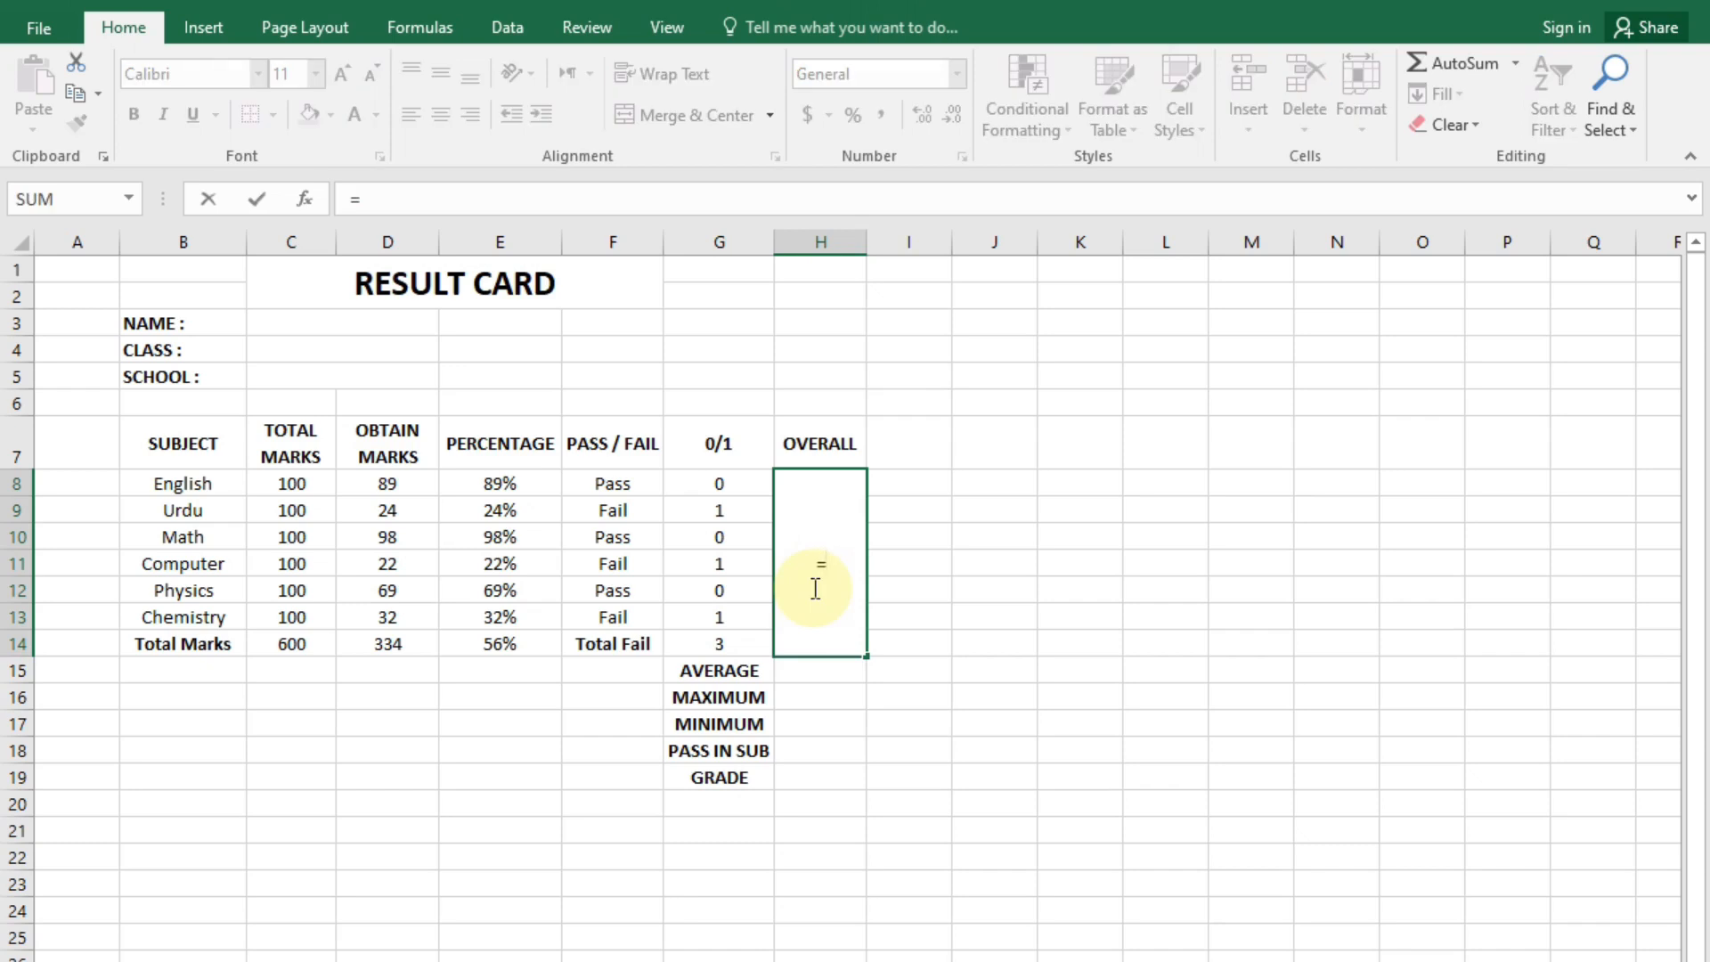
type("if(")
left_click(738, 642)
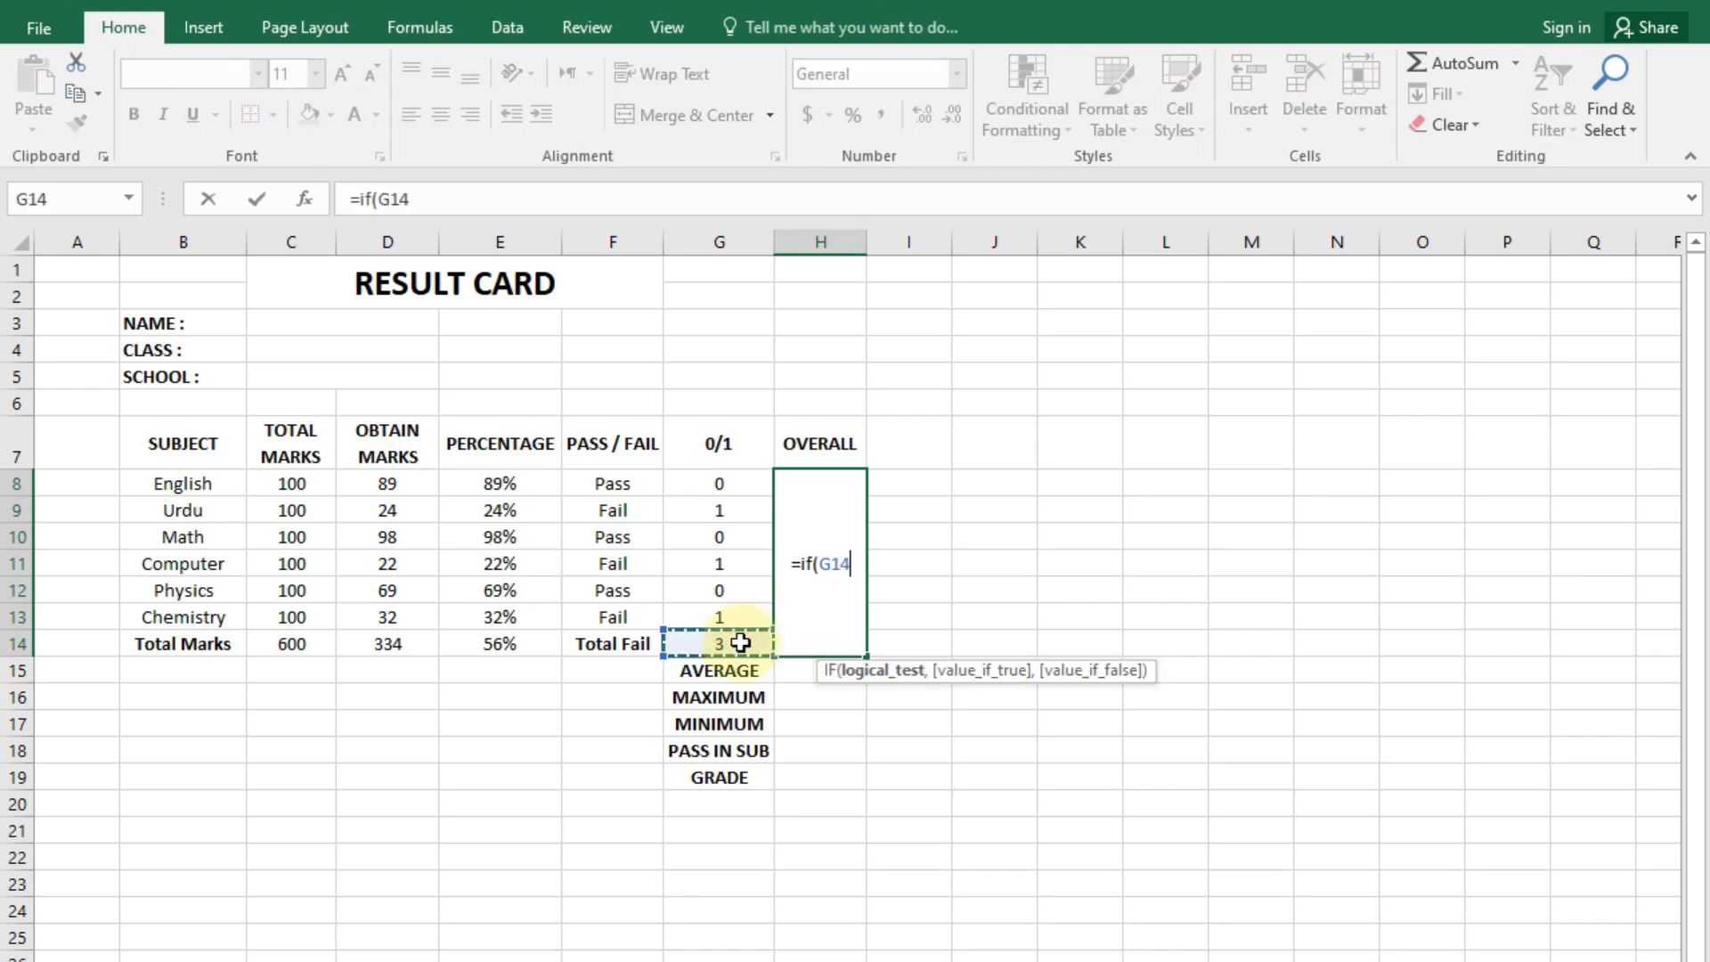
type(">")
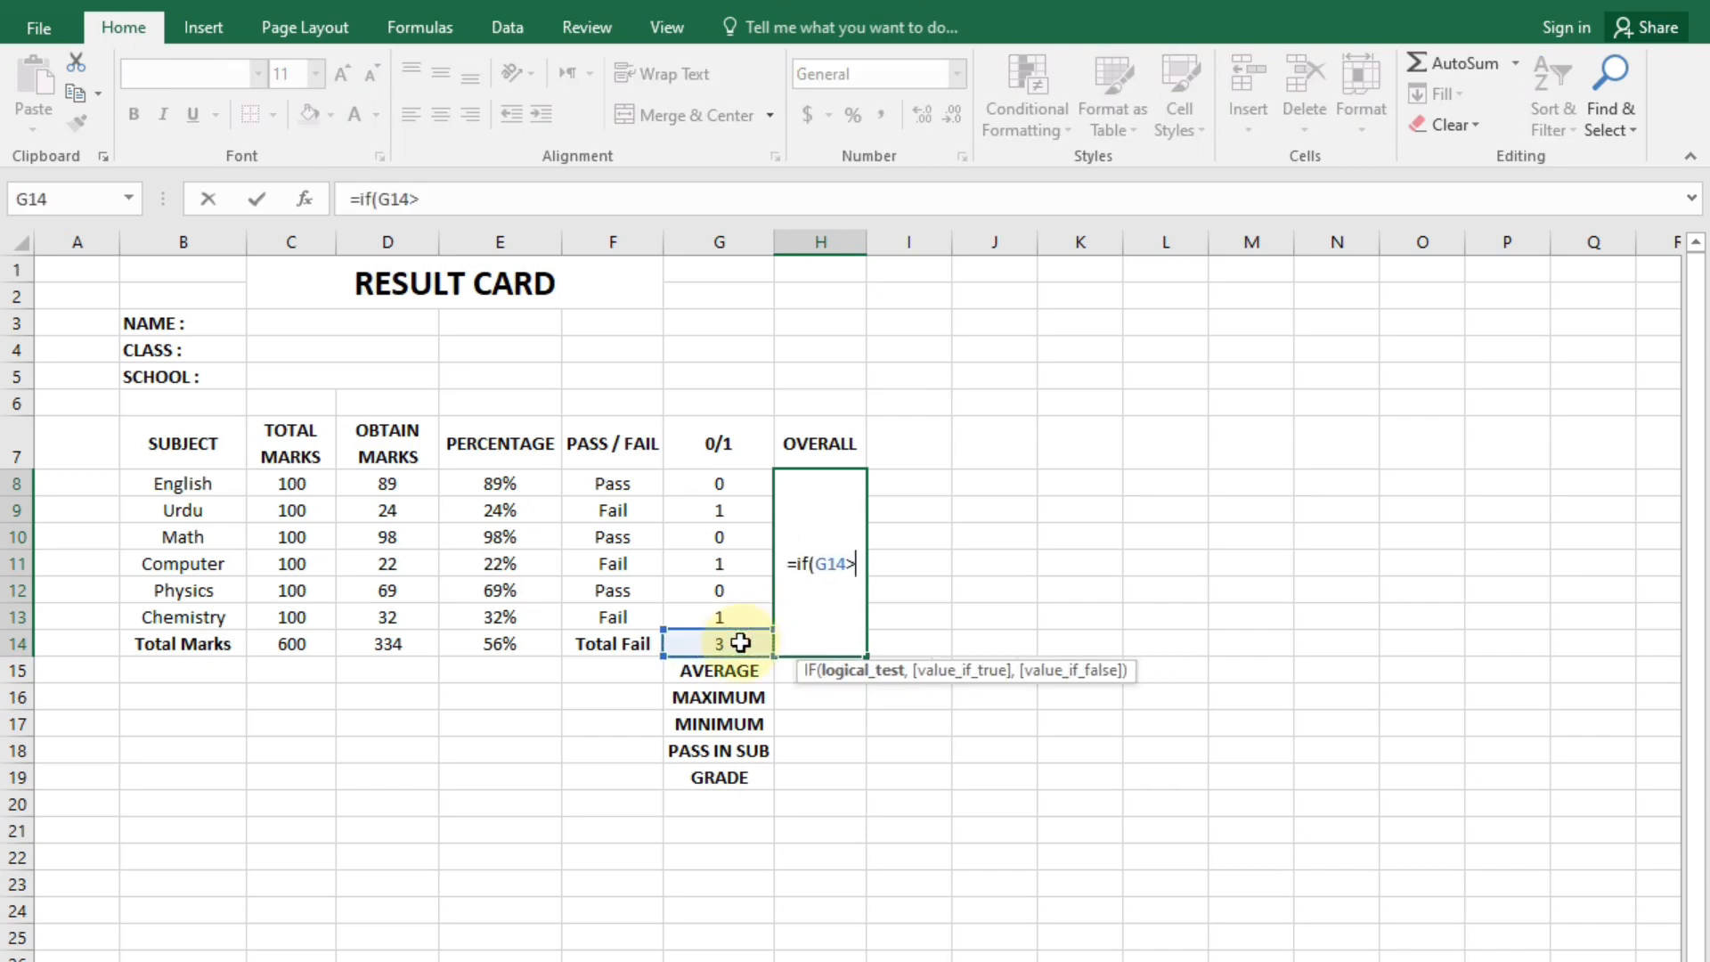
type("=")
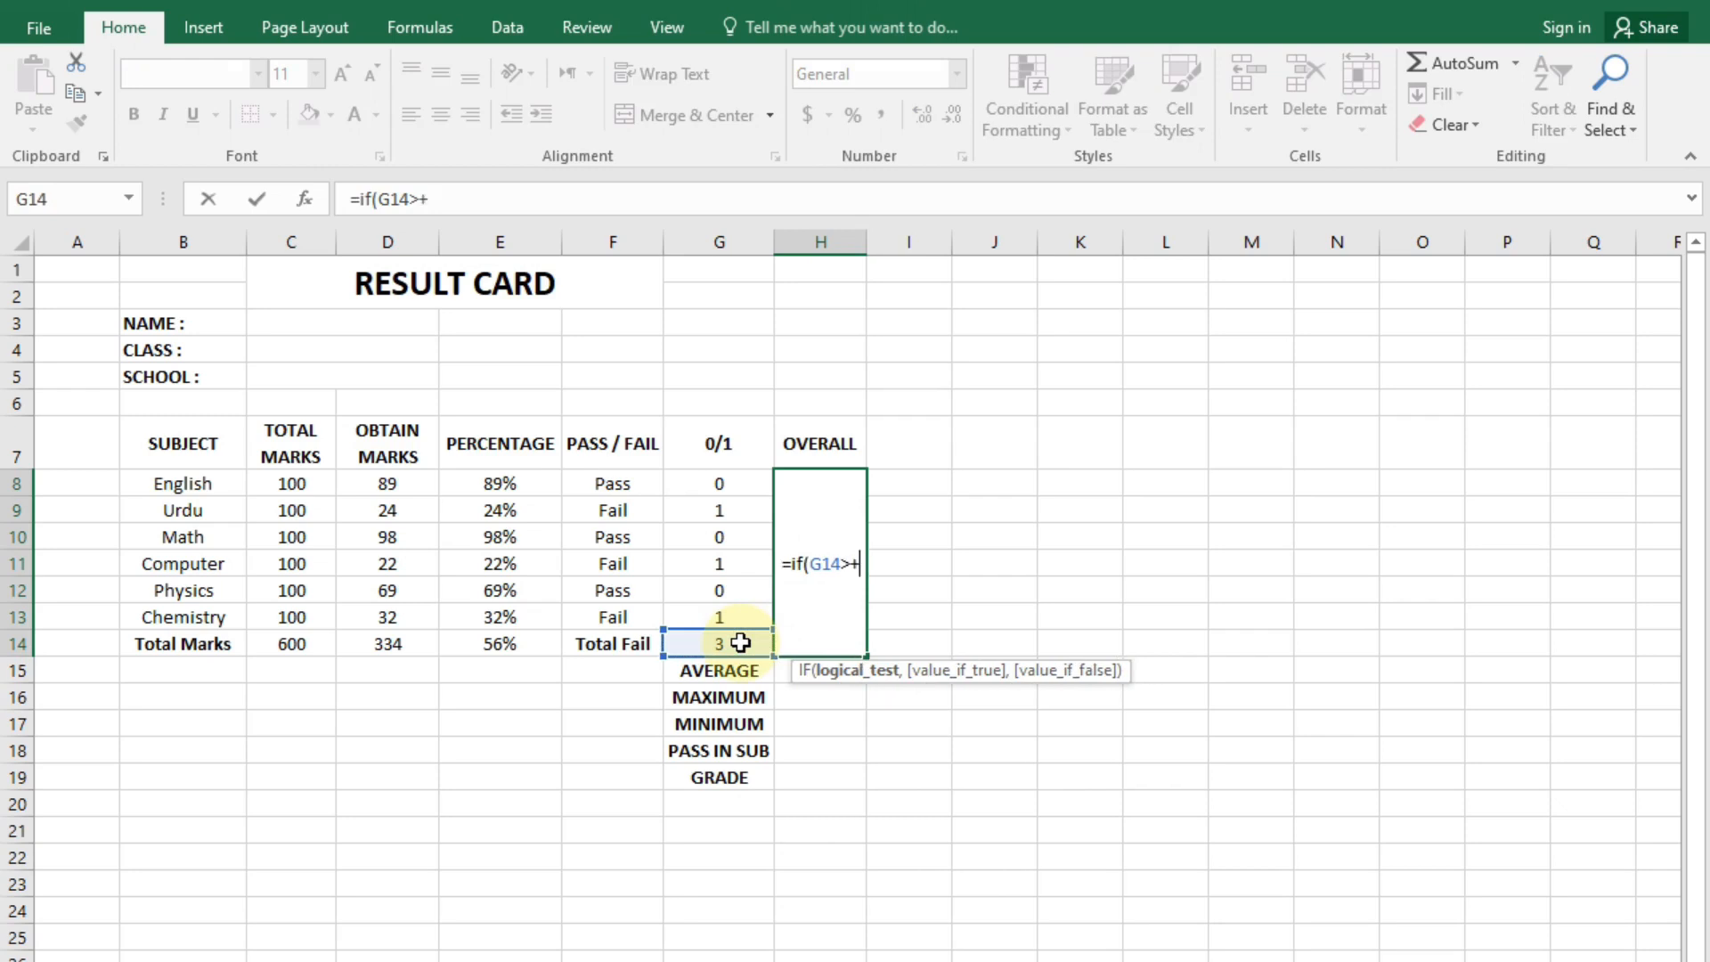
type("3")
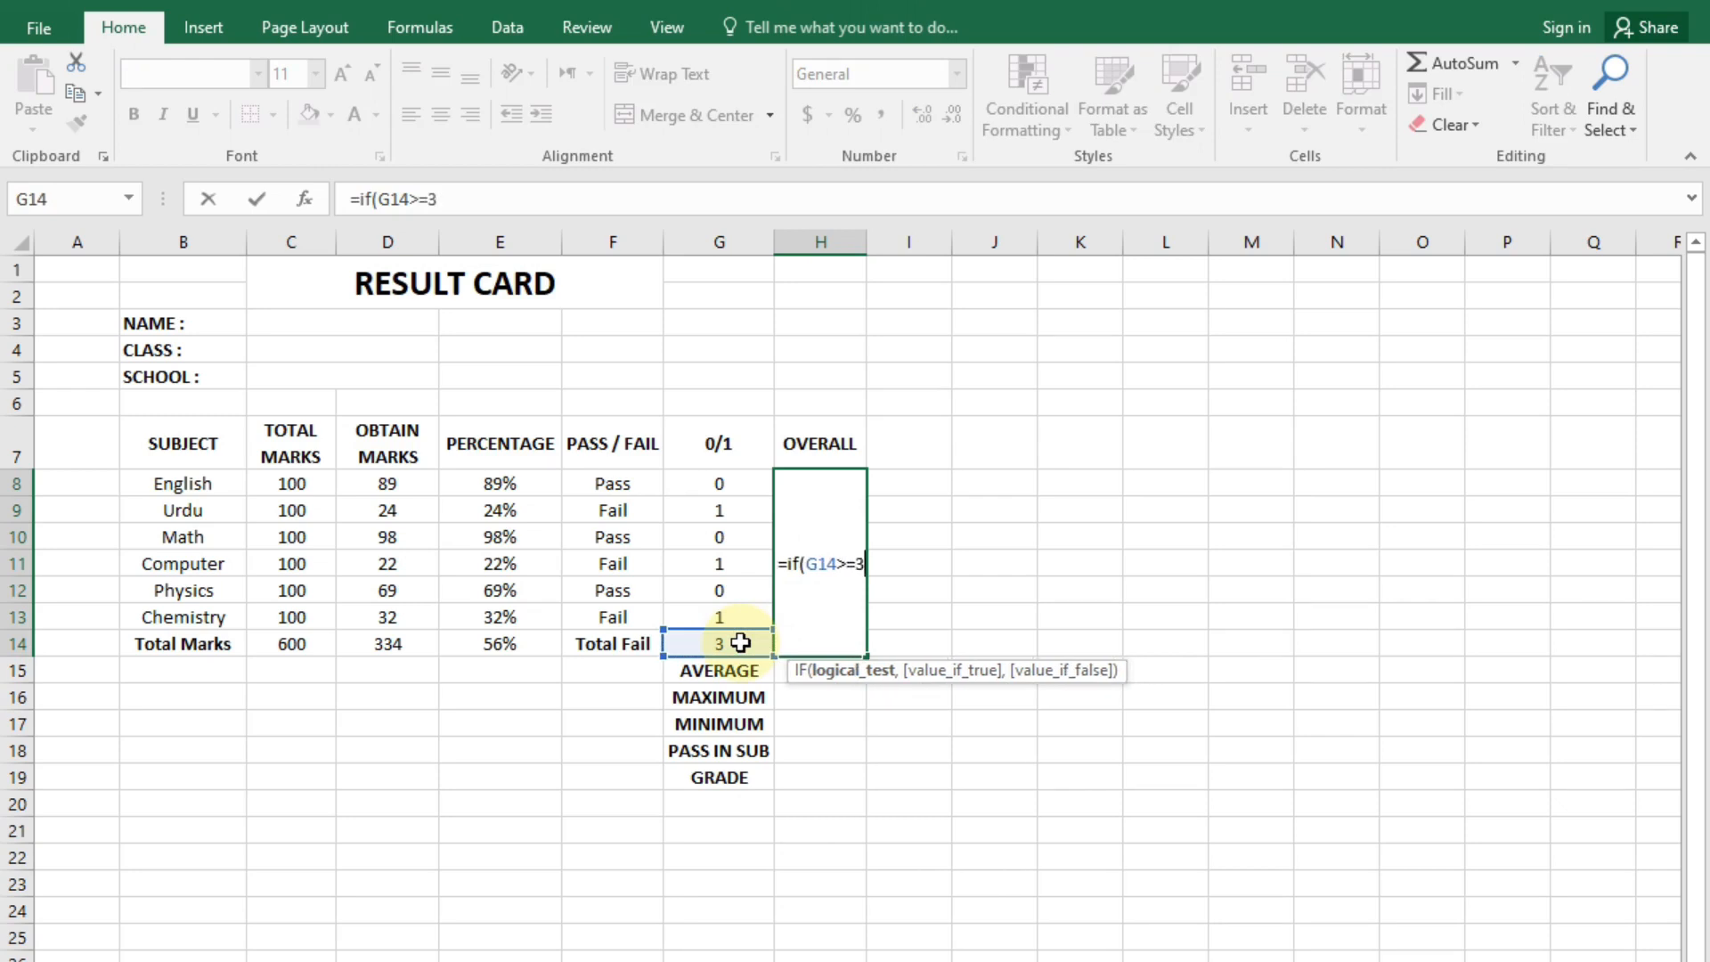
type(",")
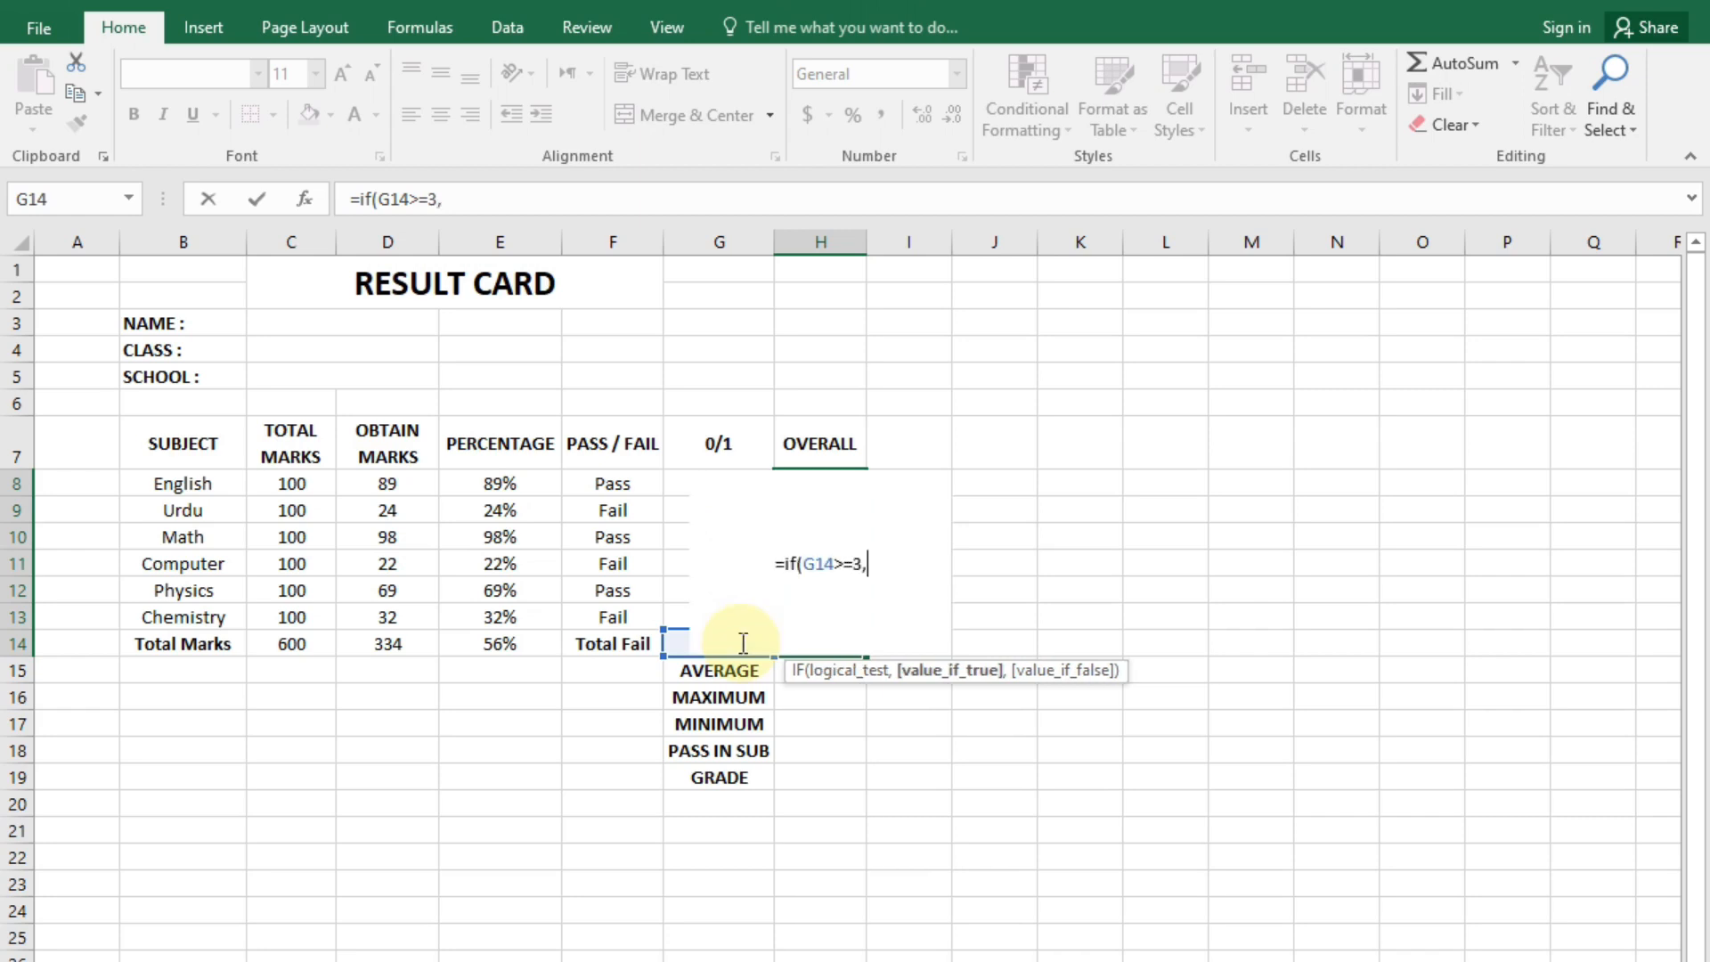
type("\"F")
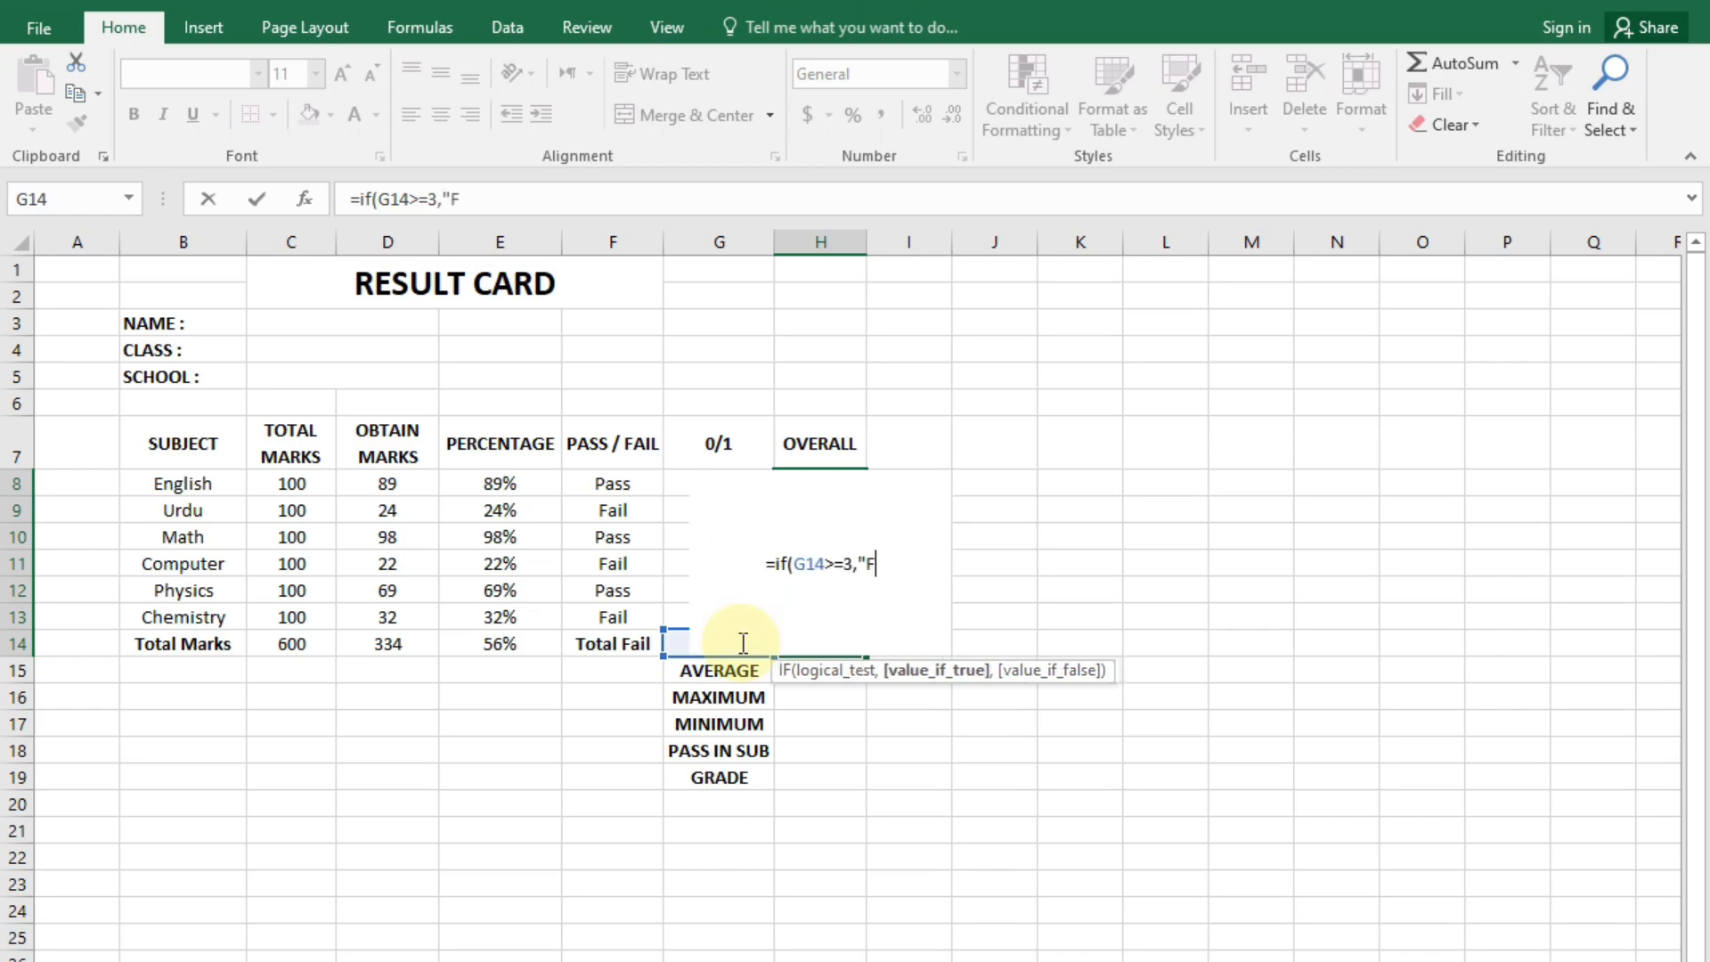
type("ail\"")
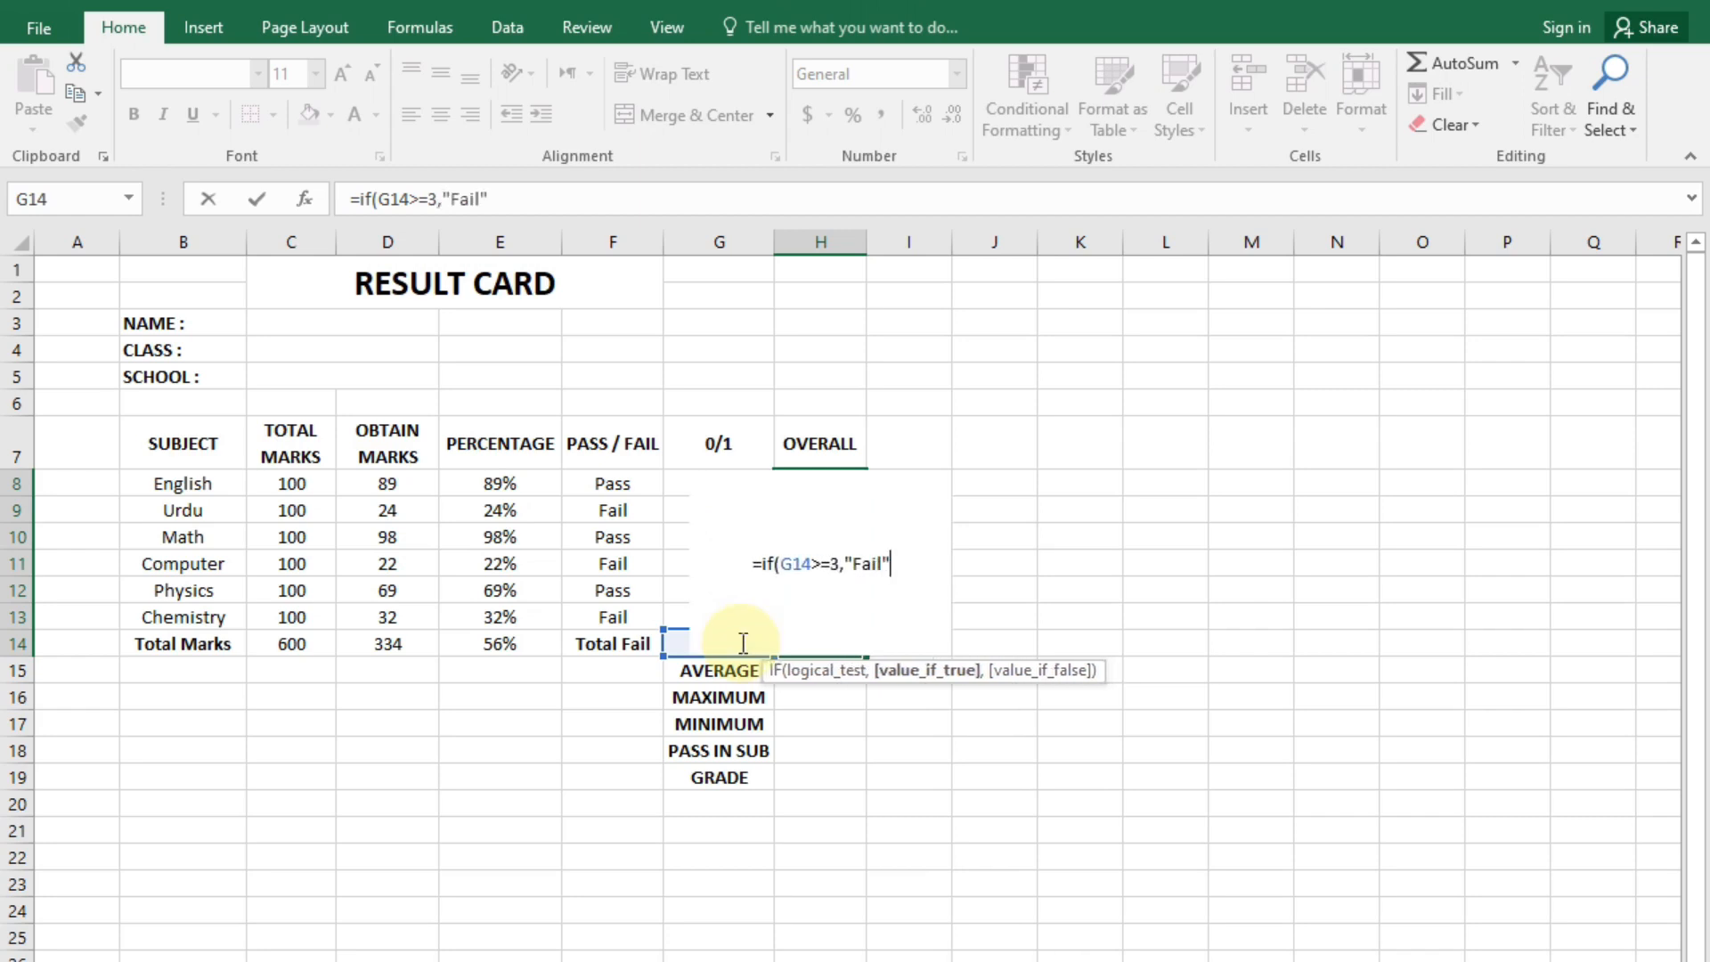
type(",")
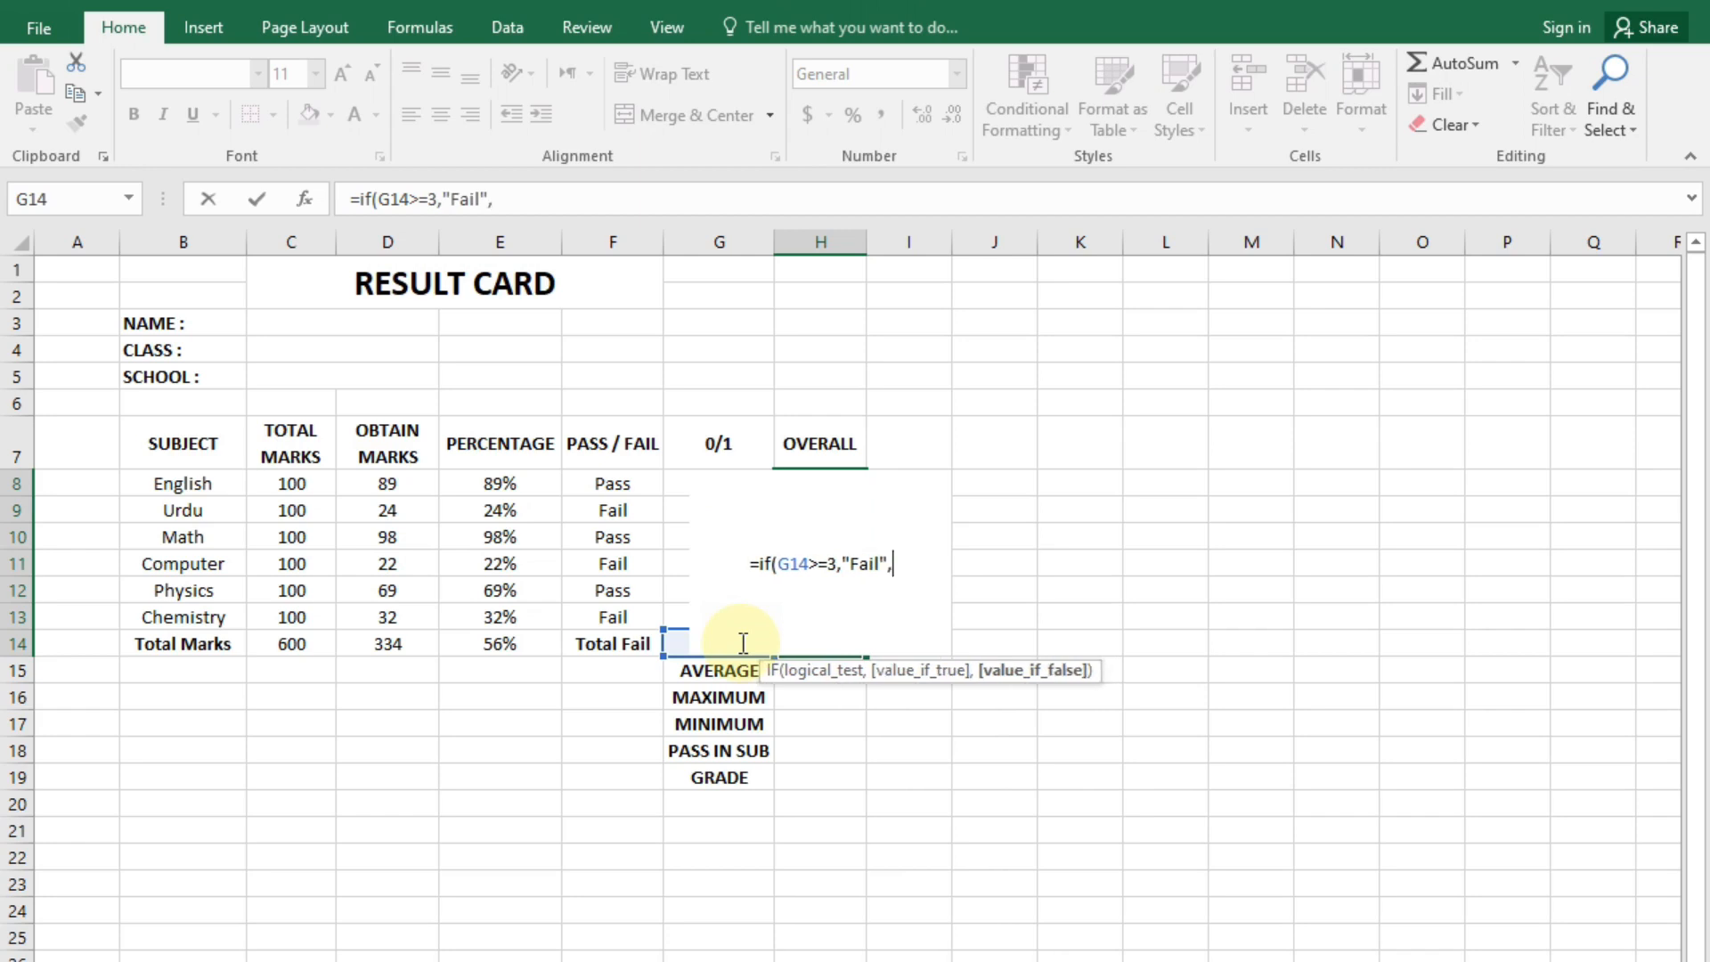
type("if")
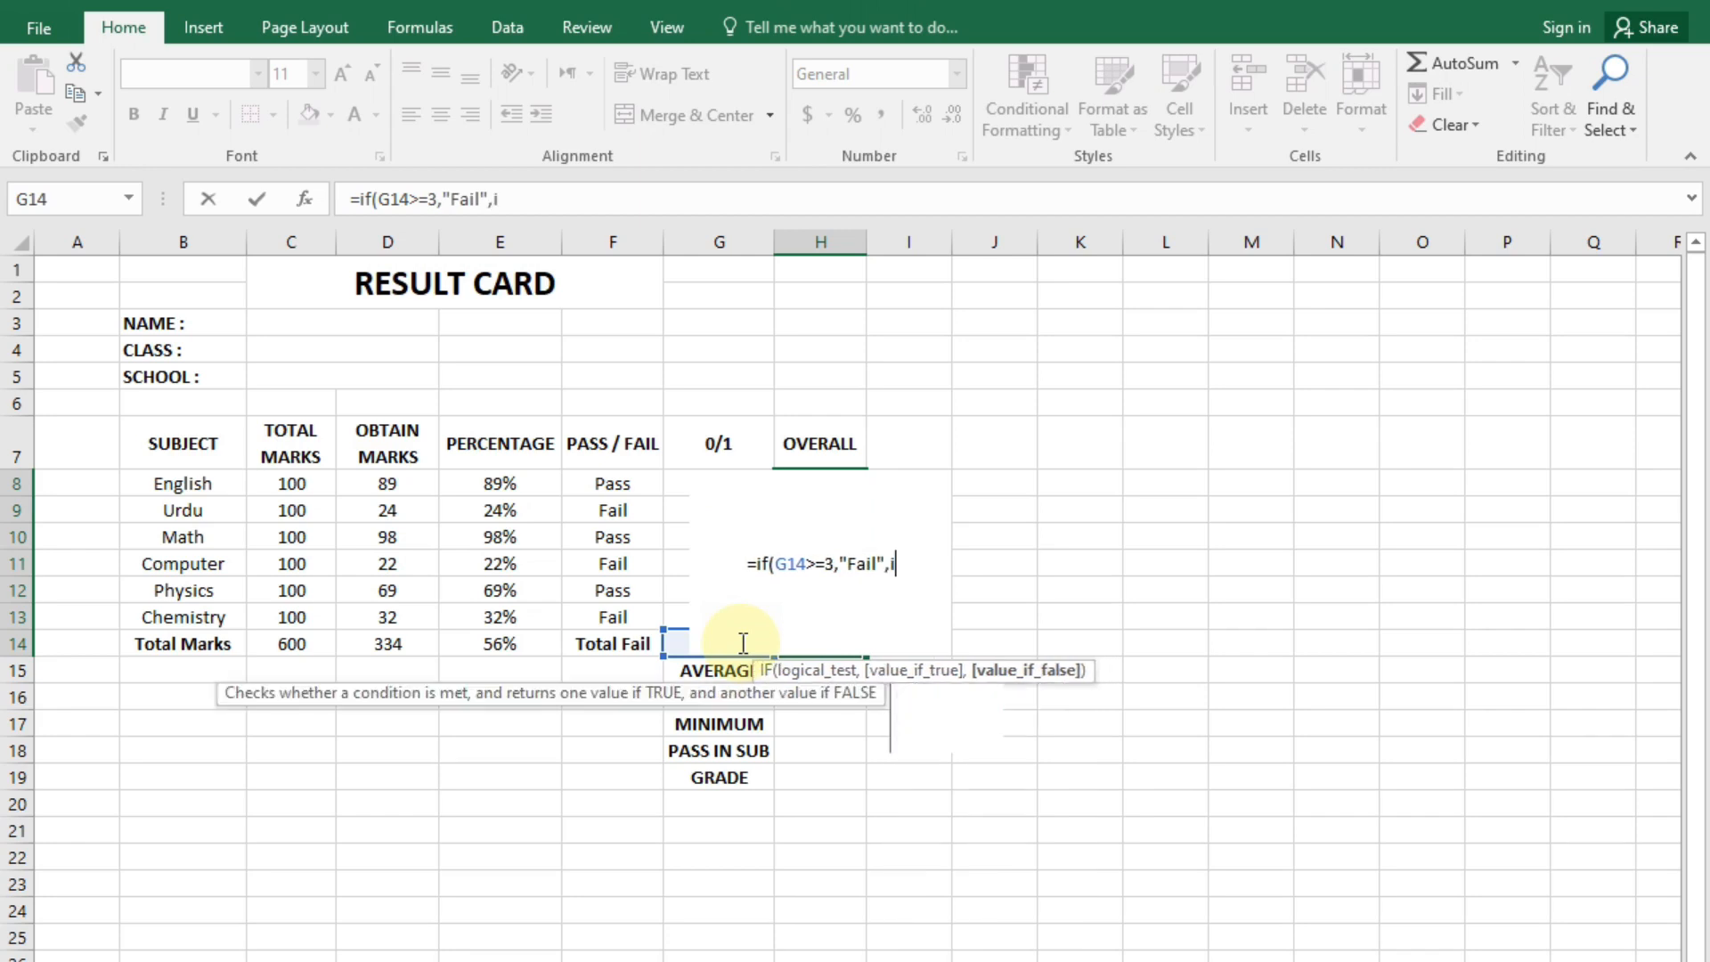
type("(")
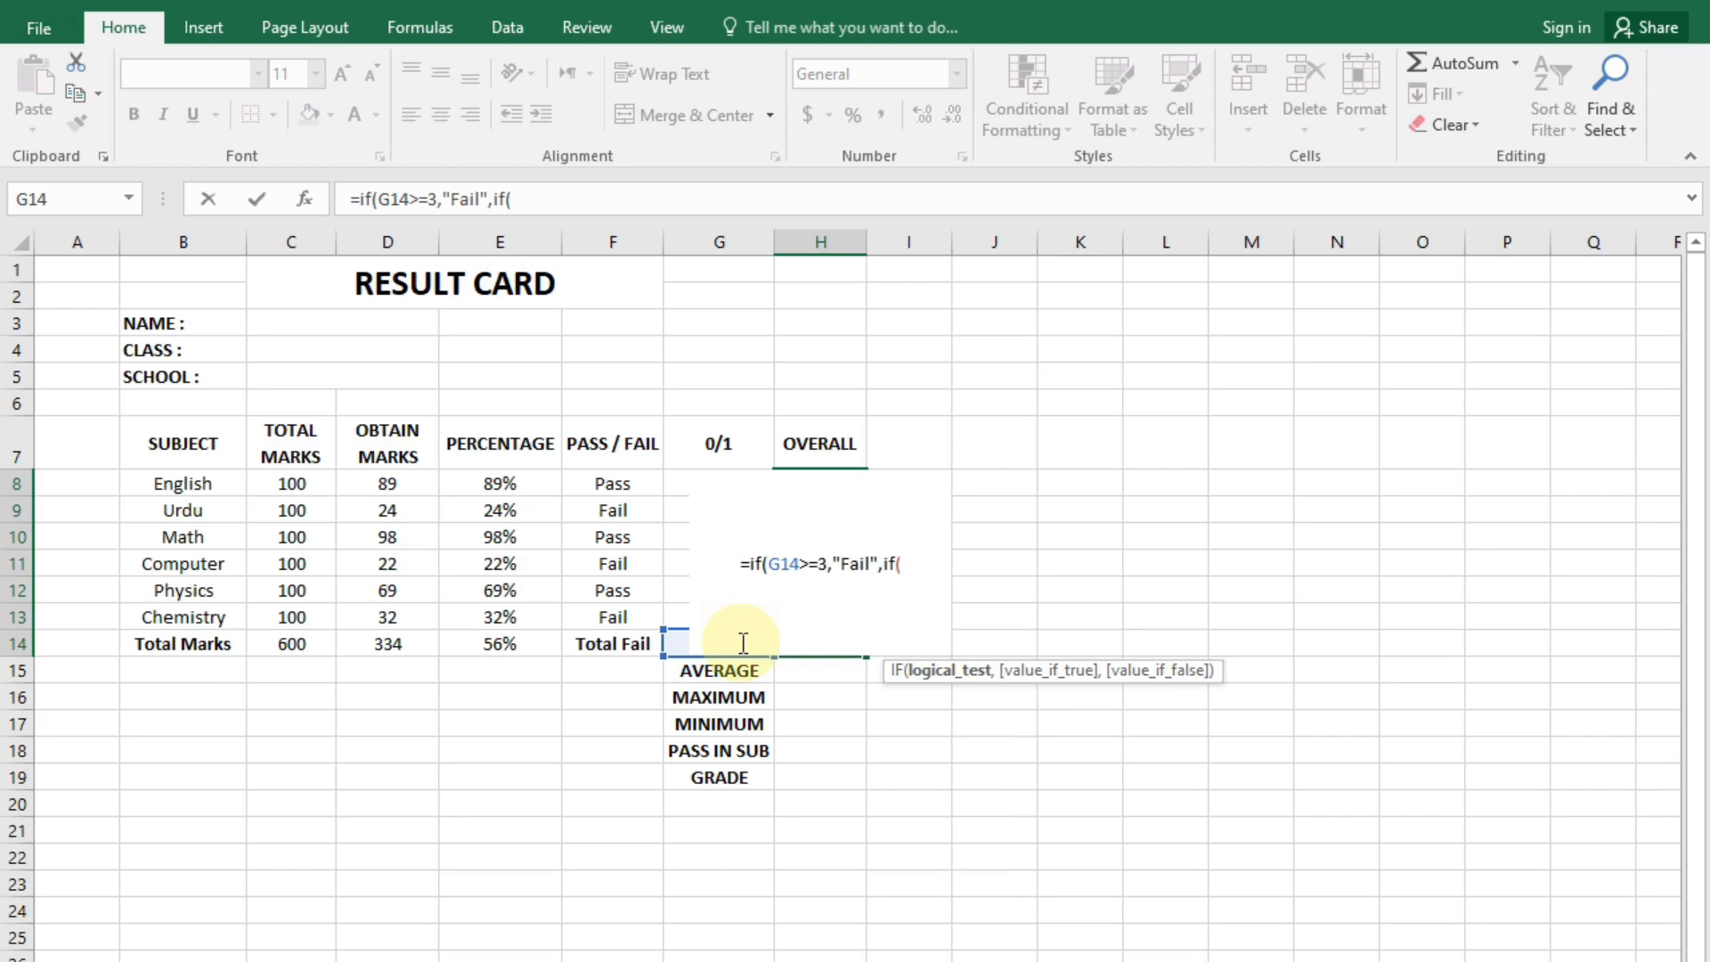
left_click(679, 643)
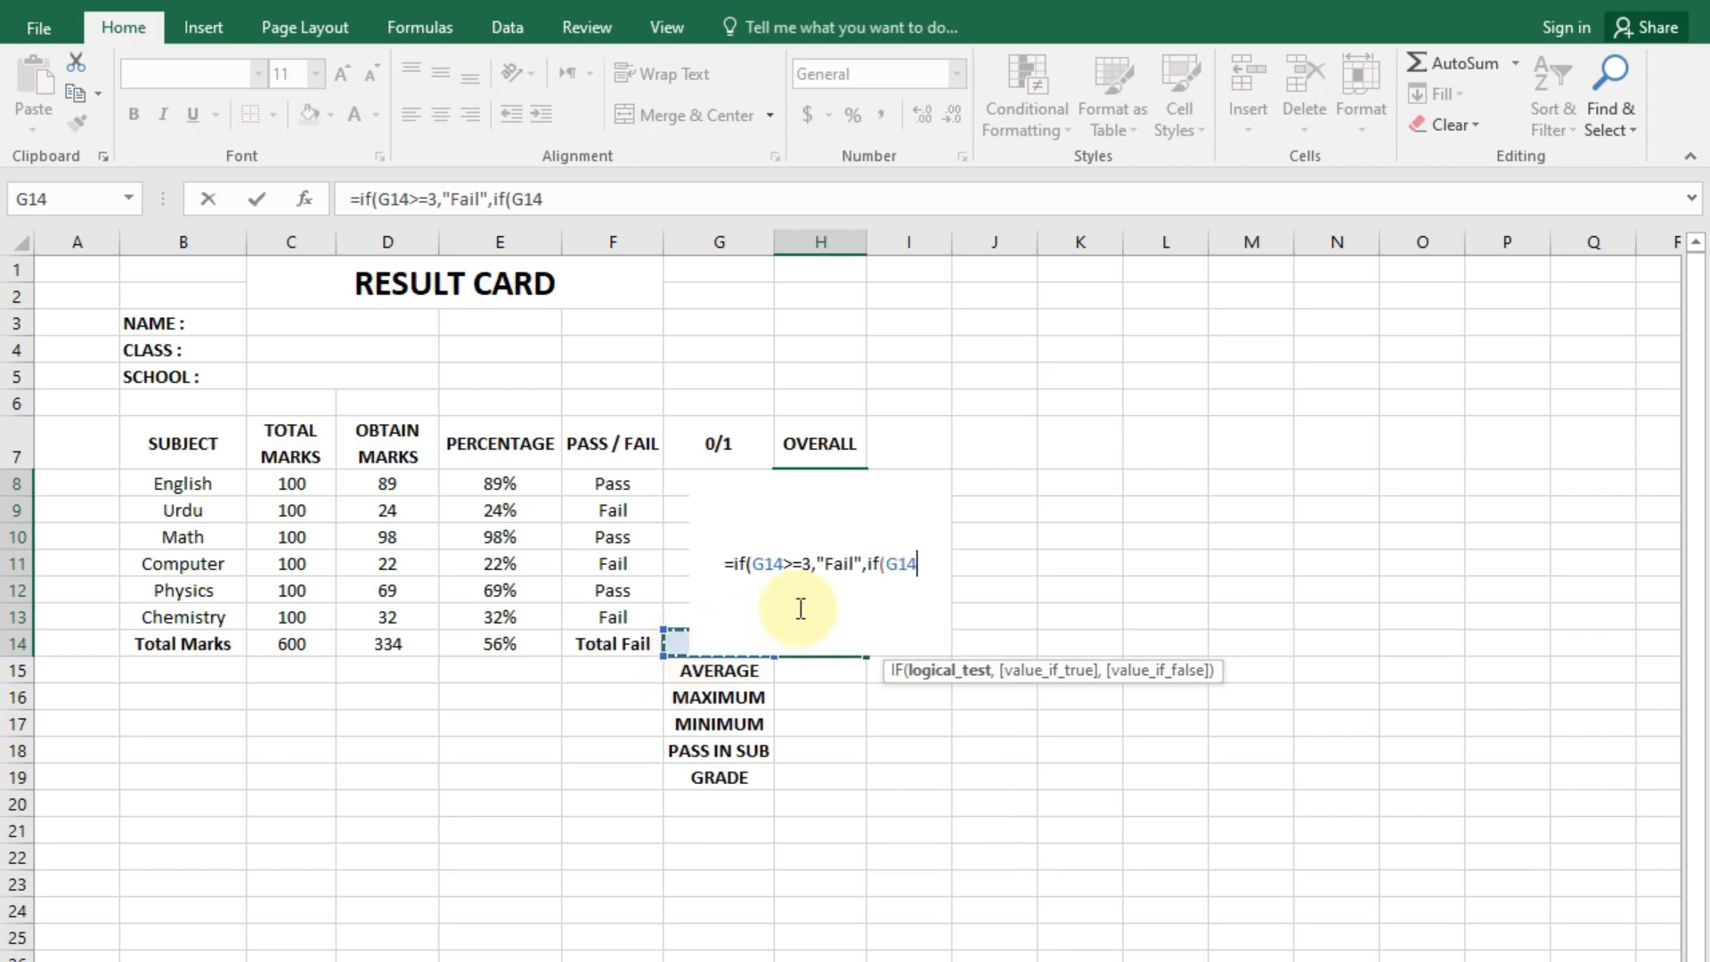
type("=")
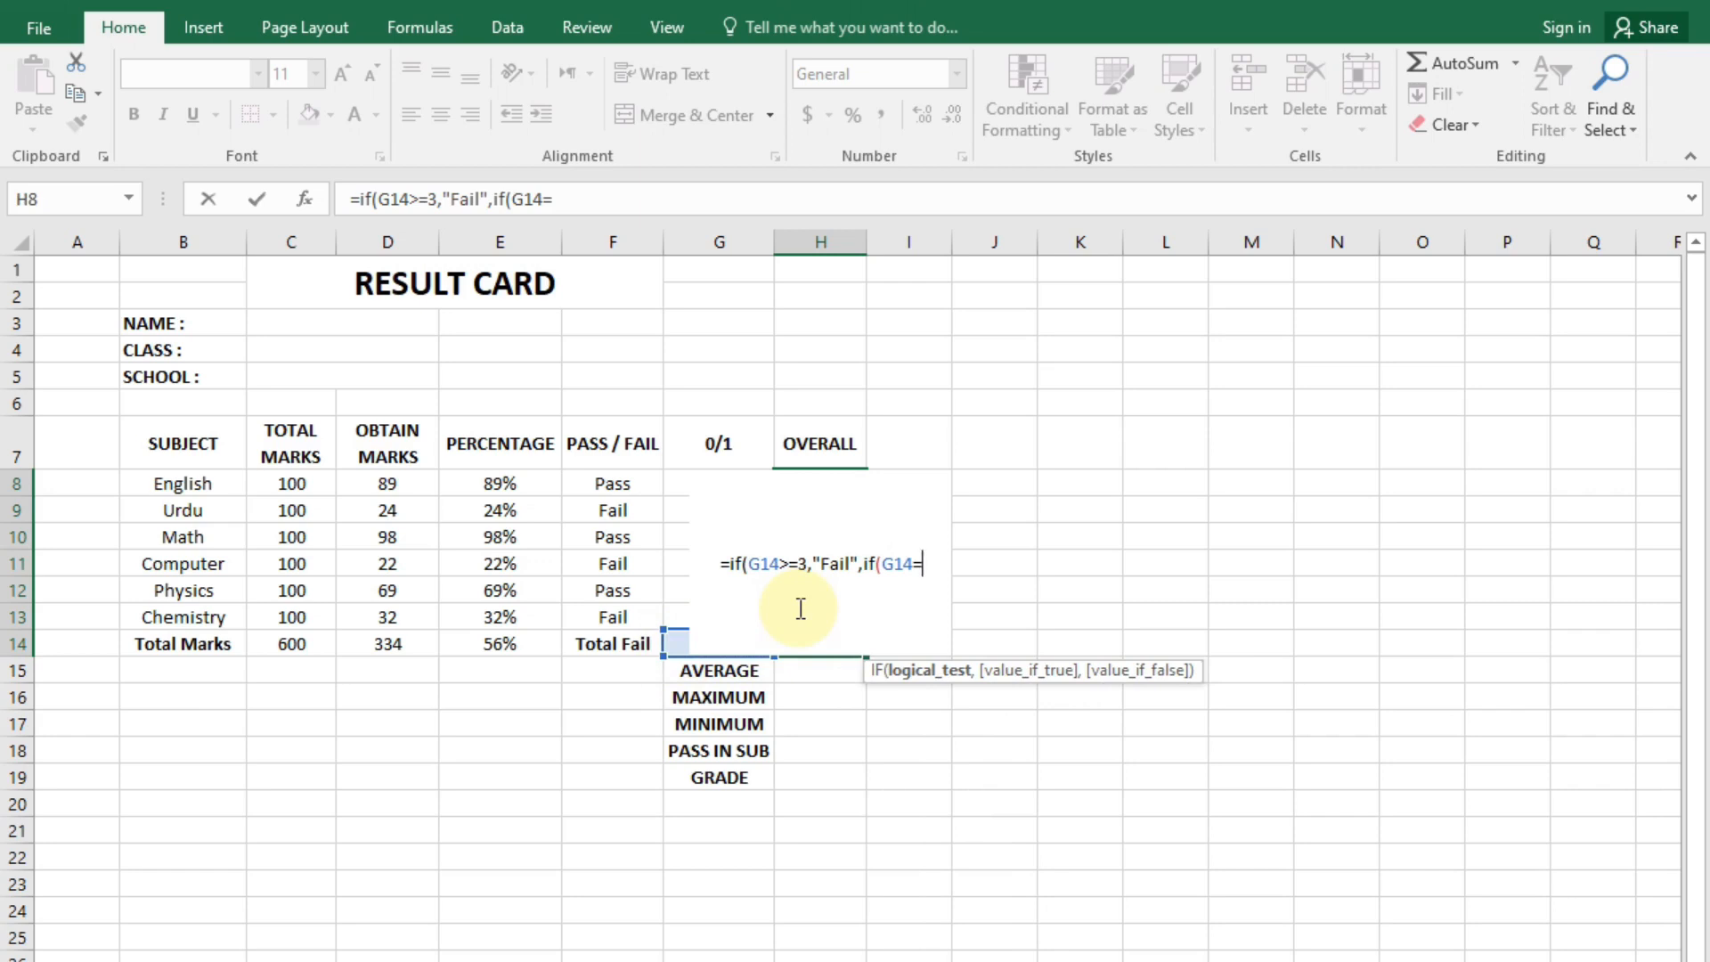
type("0,")
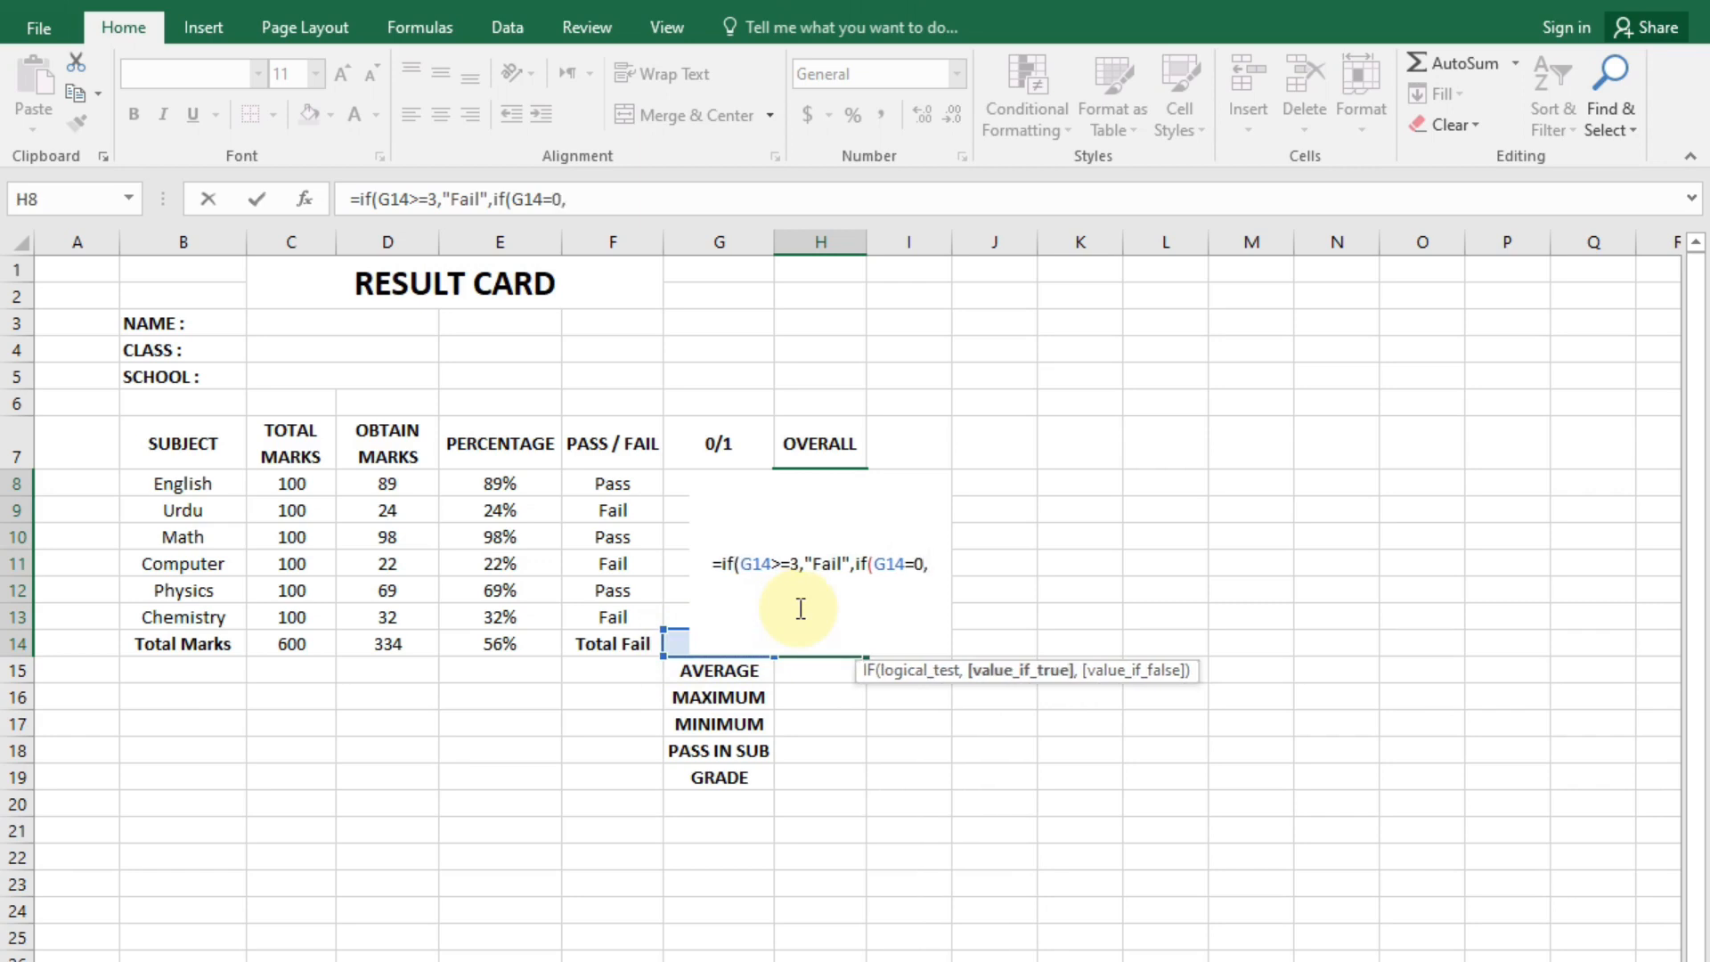
type("\"pas")
key("BackSpace")
key("BackSpace")
key("BackSpace")
type("Pa")
key("BackSpace")
key("BackSpace")
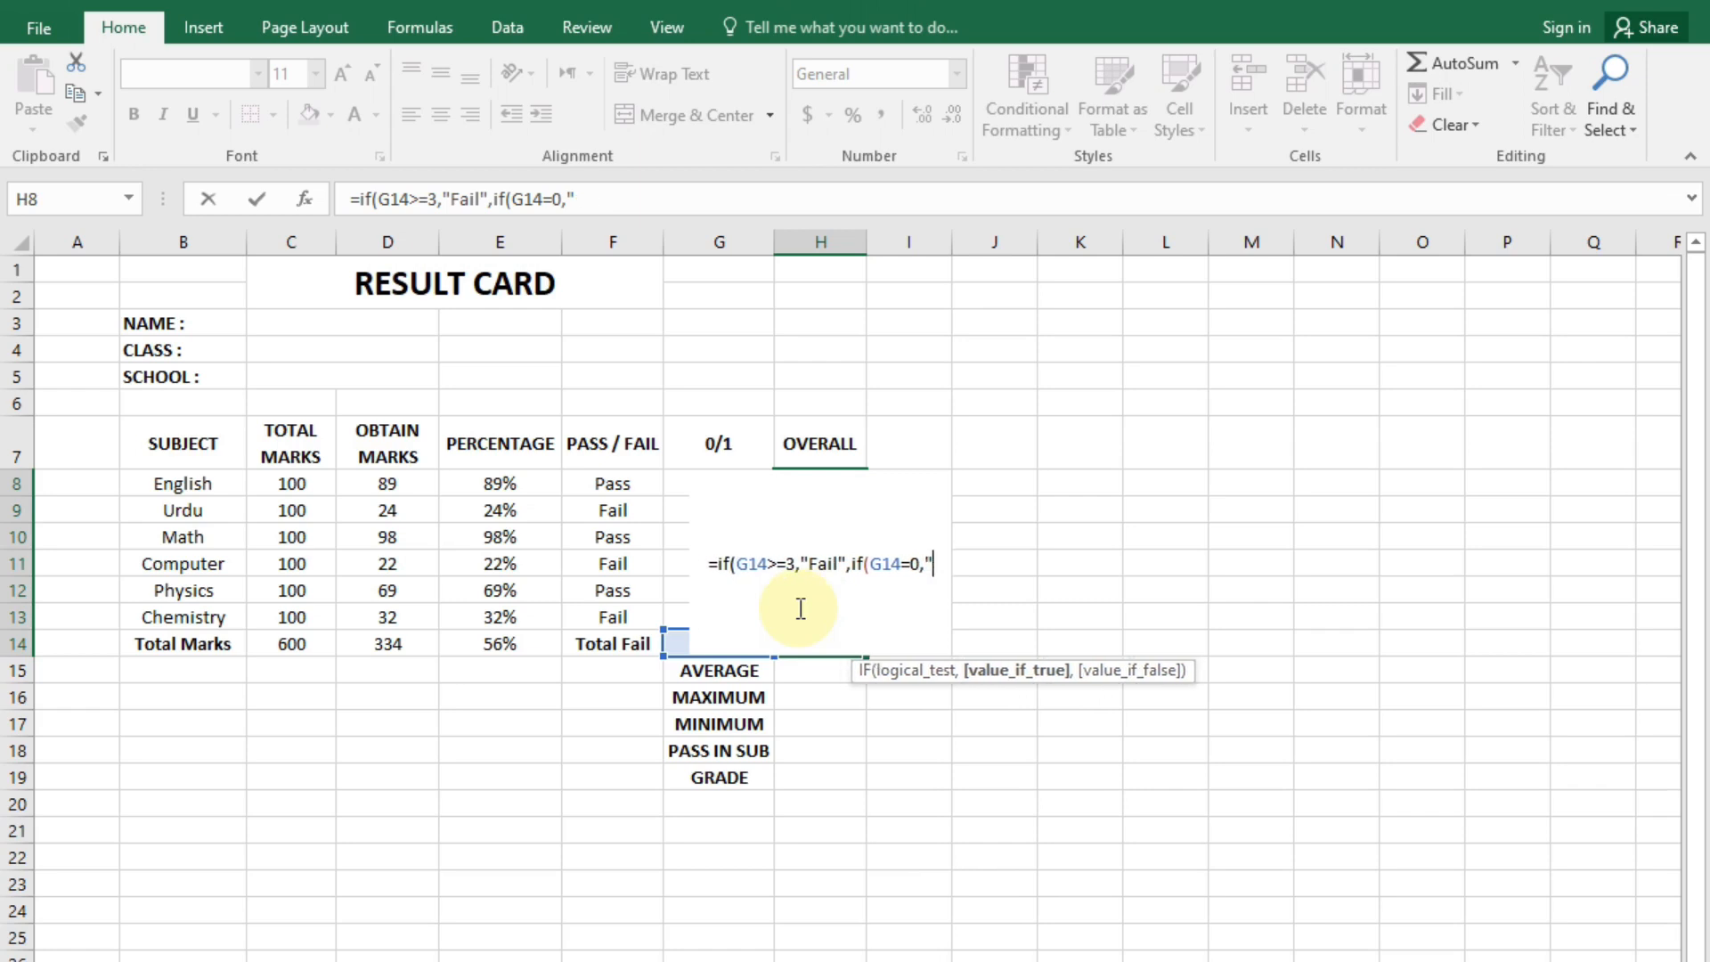
type("Pass")
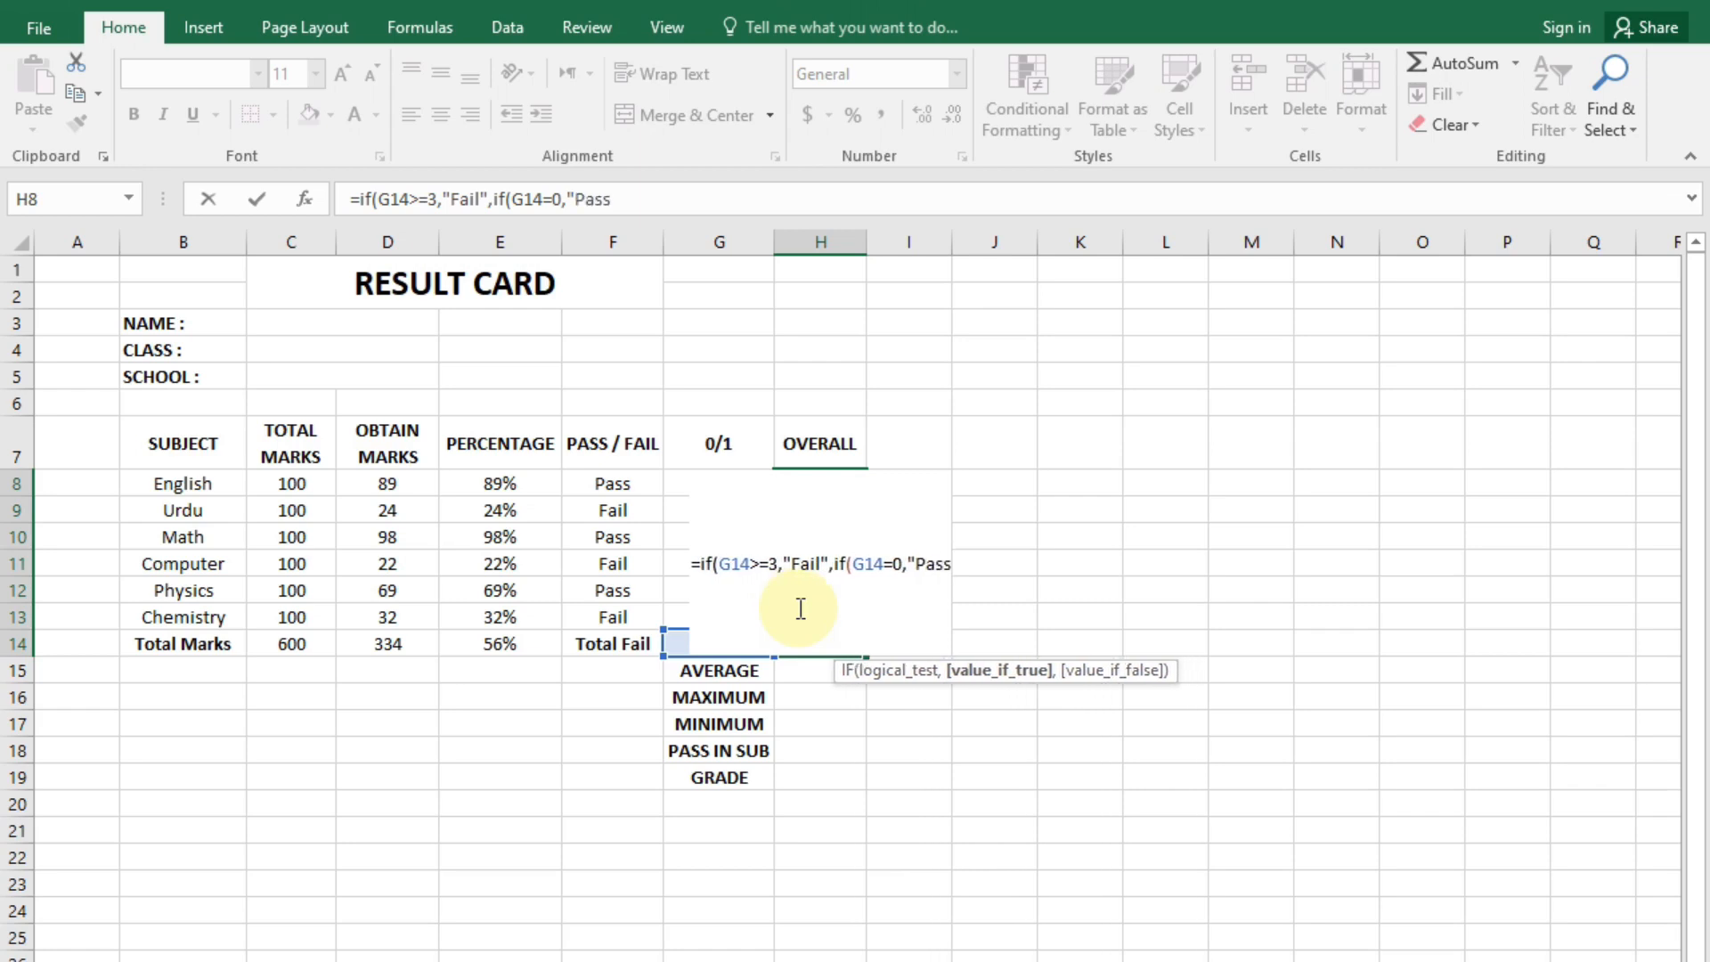
type("\",")
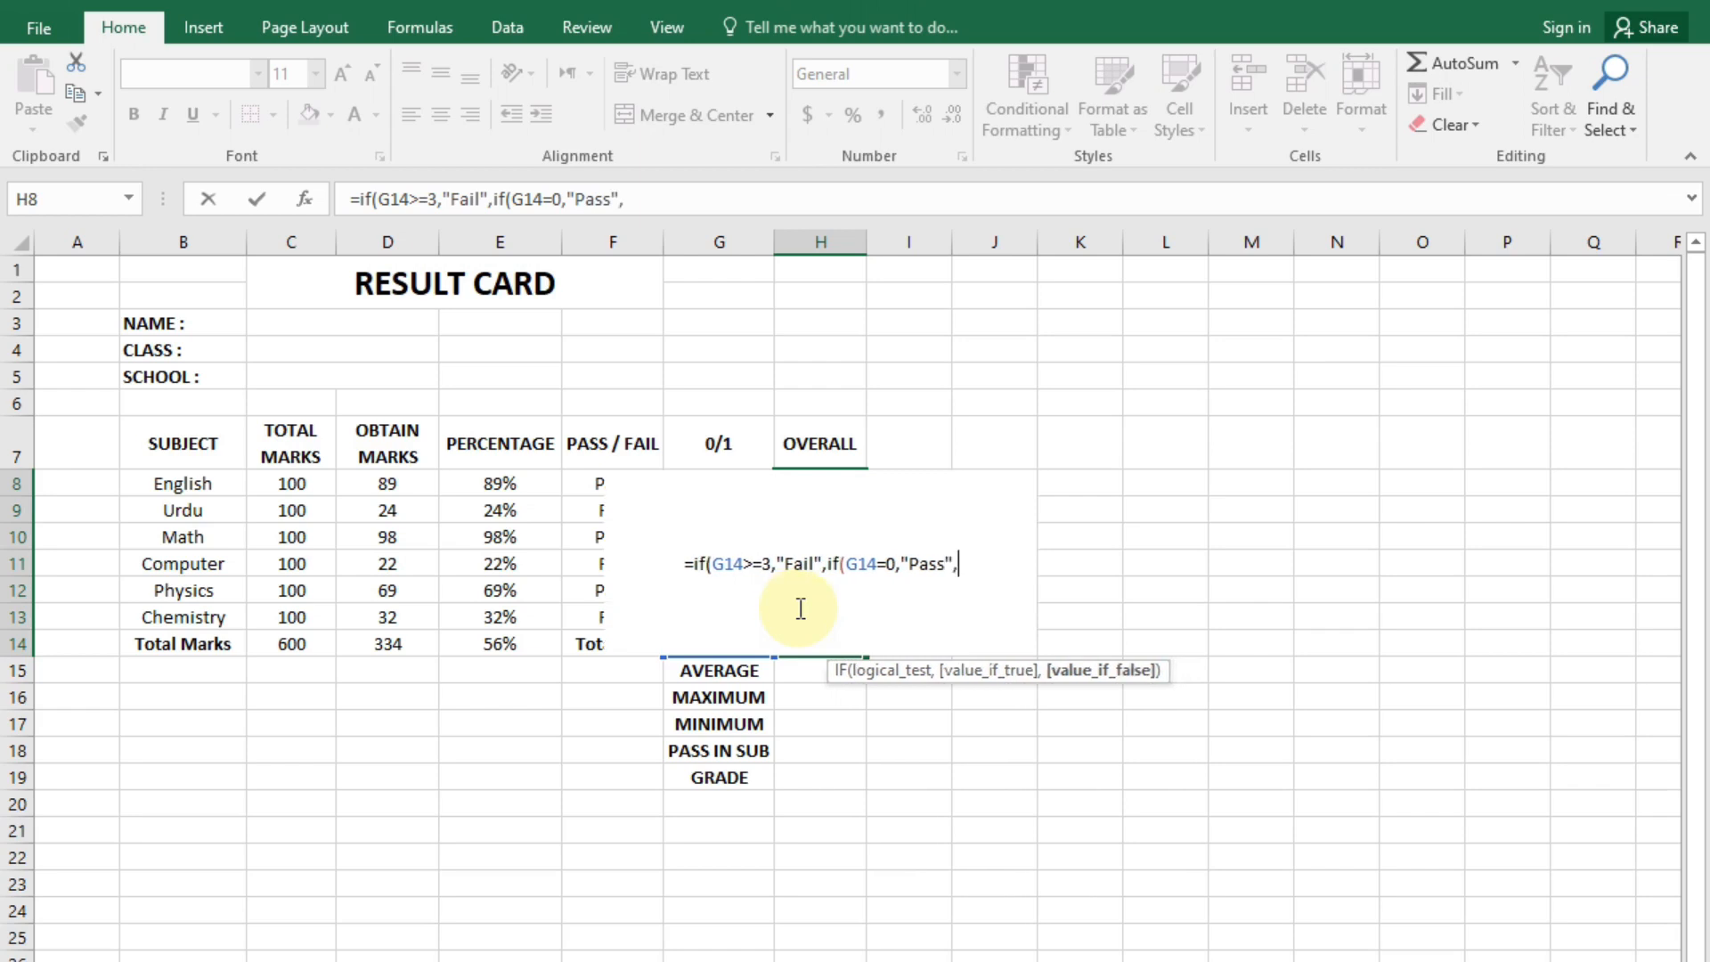
type("s")
key("BackSpace")
type("\"Su")
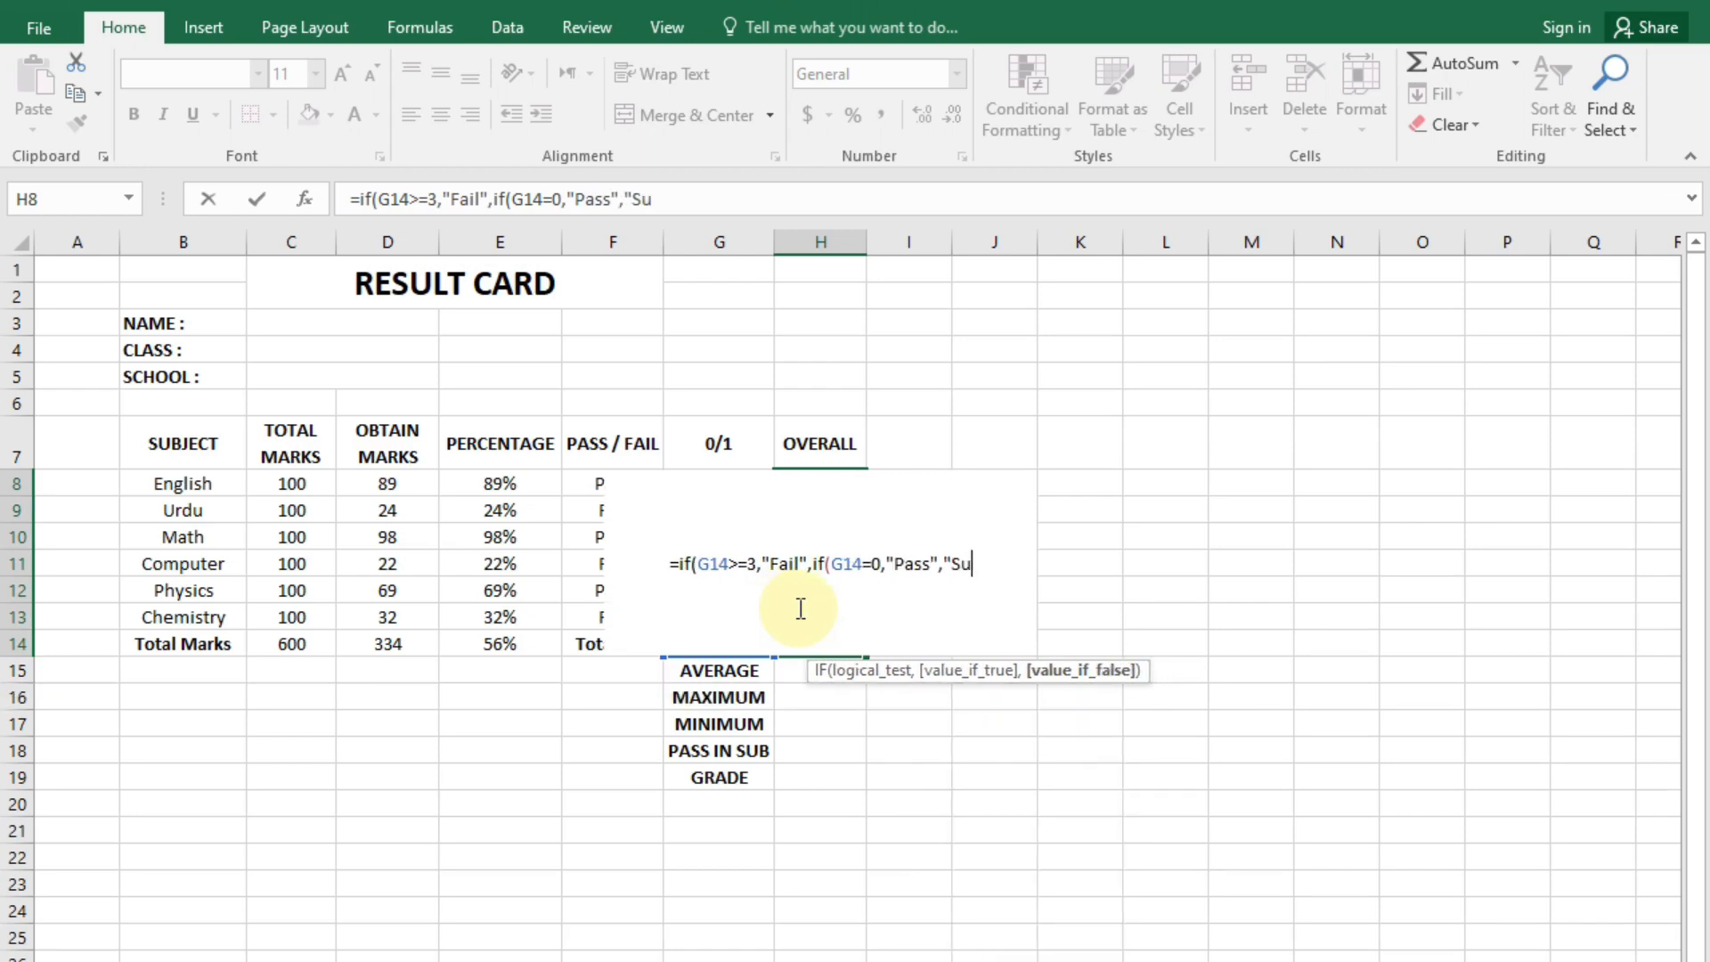
type("pply\"")
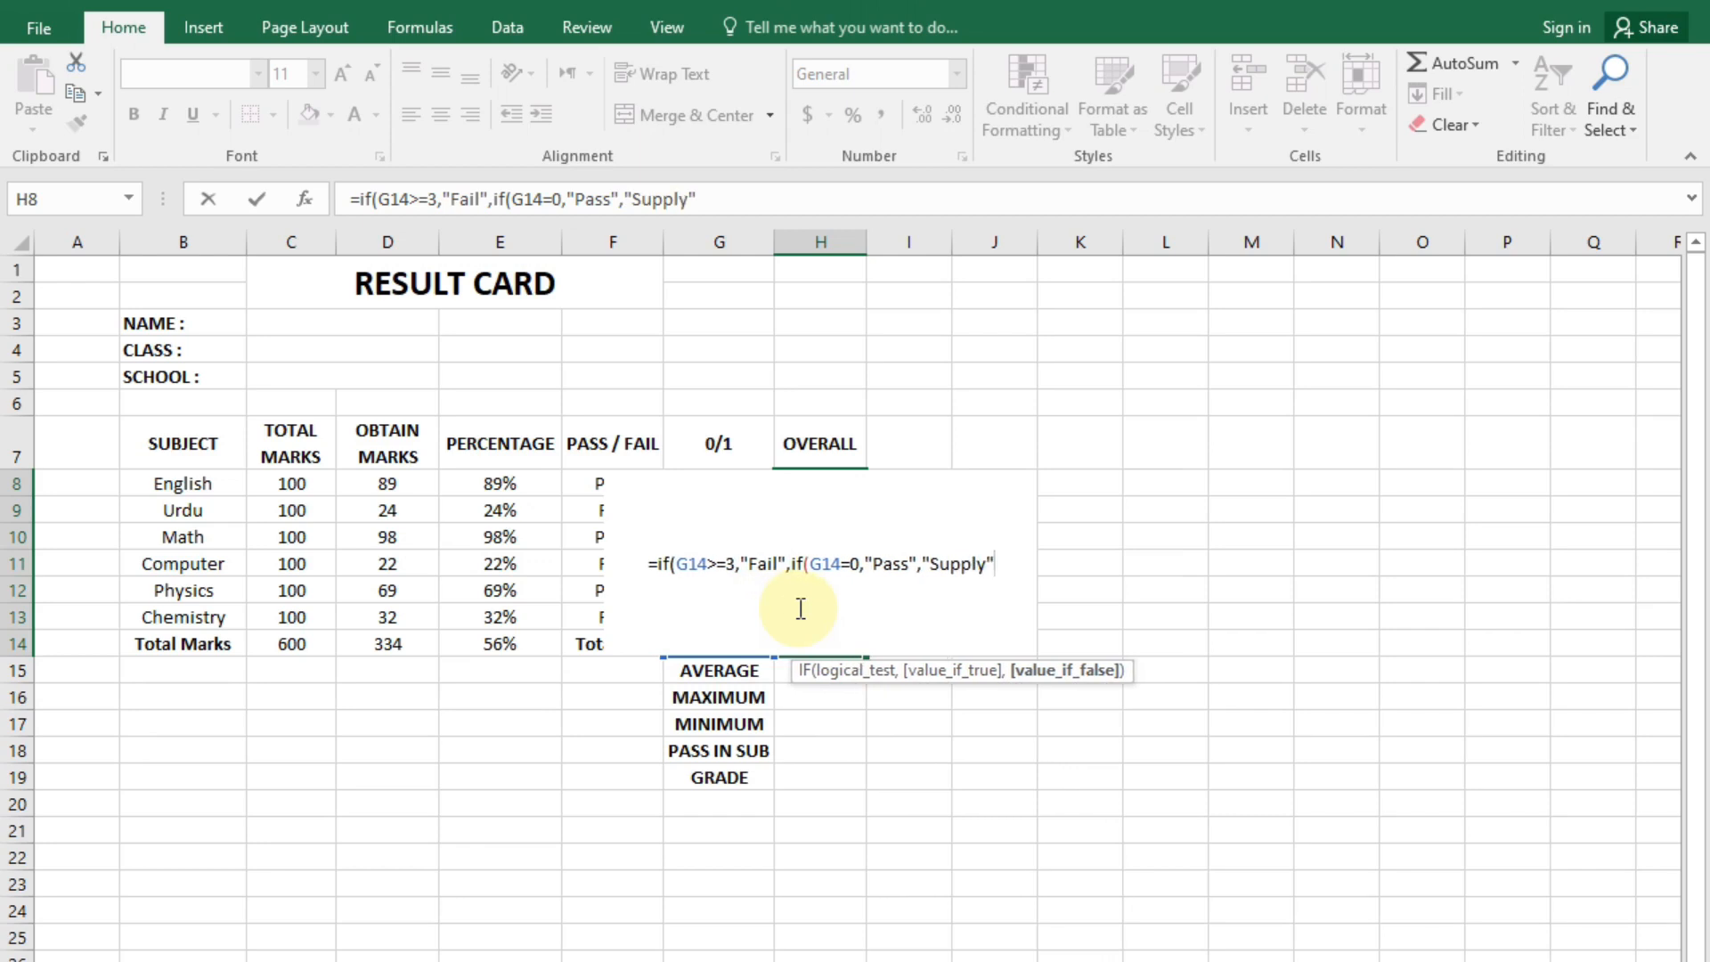
key("Return")
key("Return")
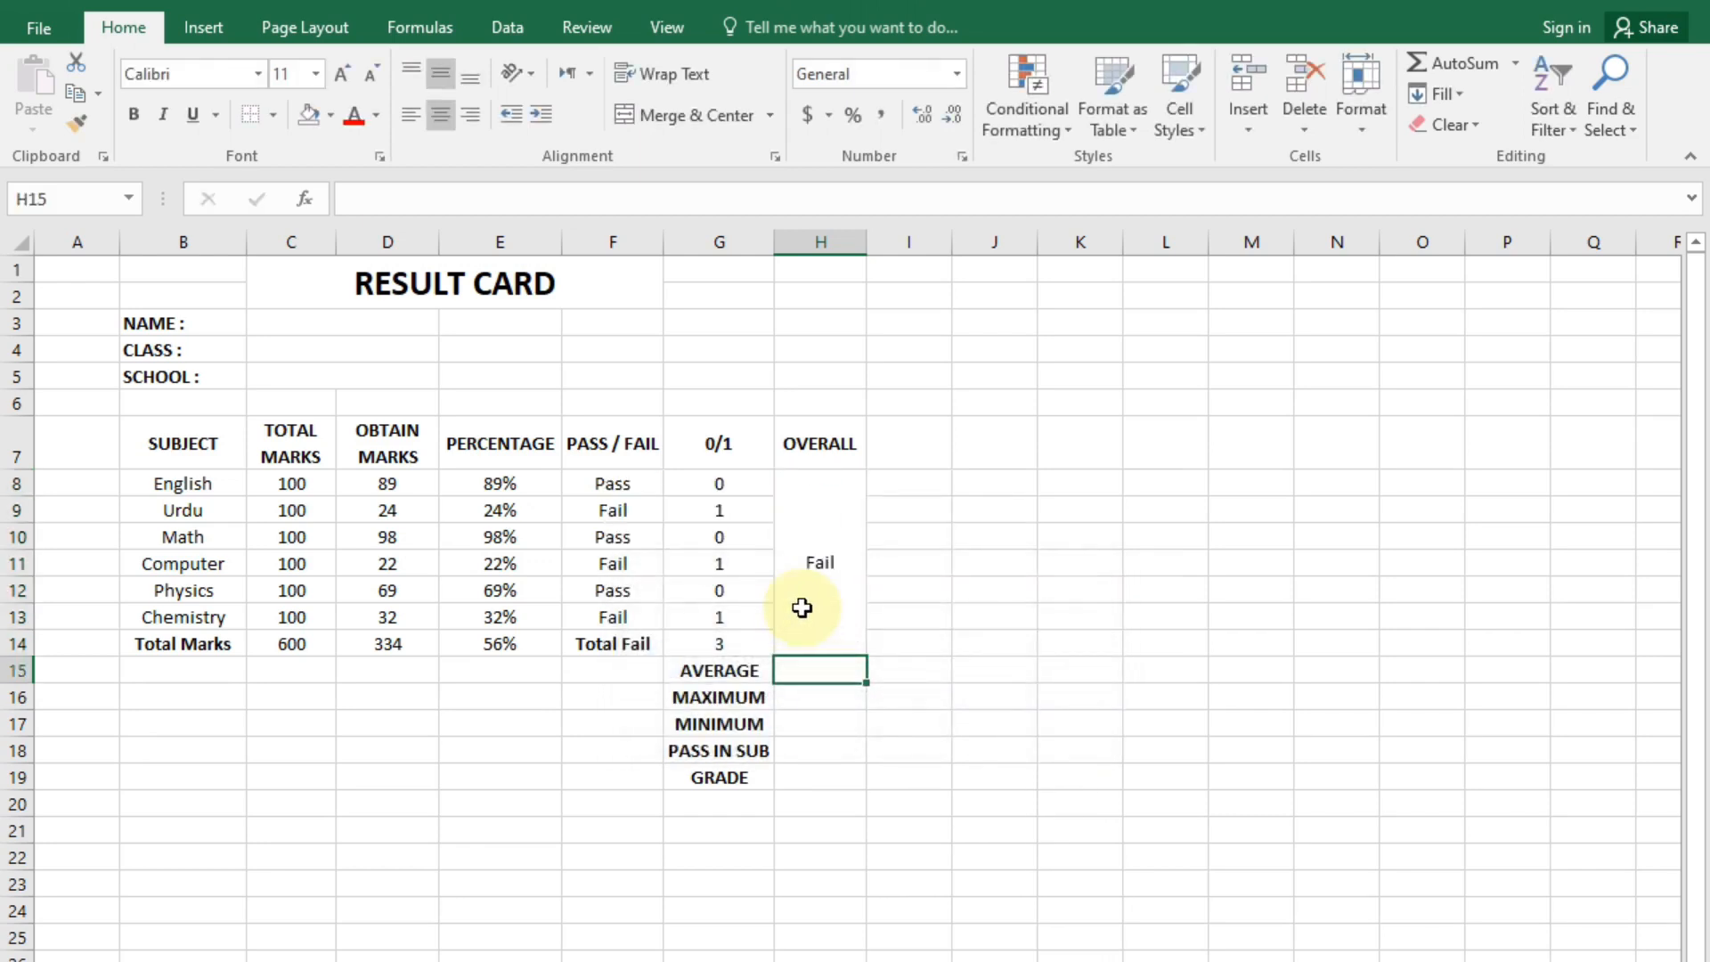
left_click(801, 608)
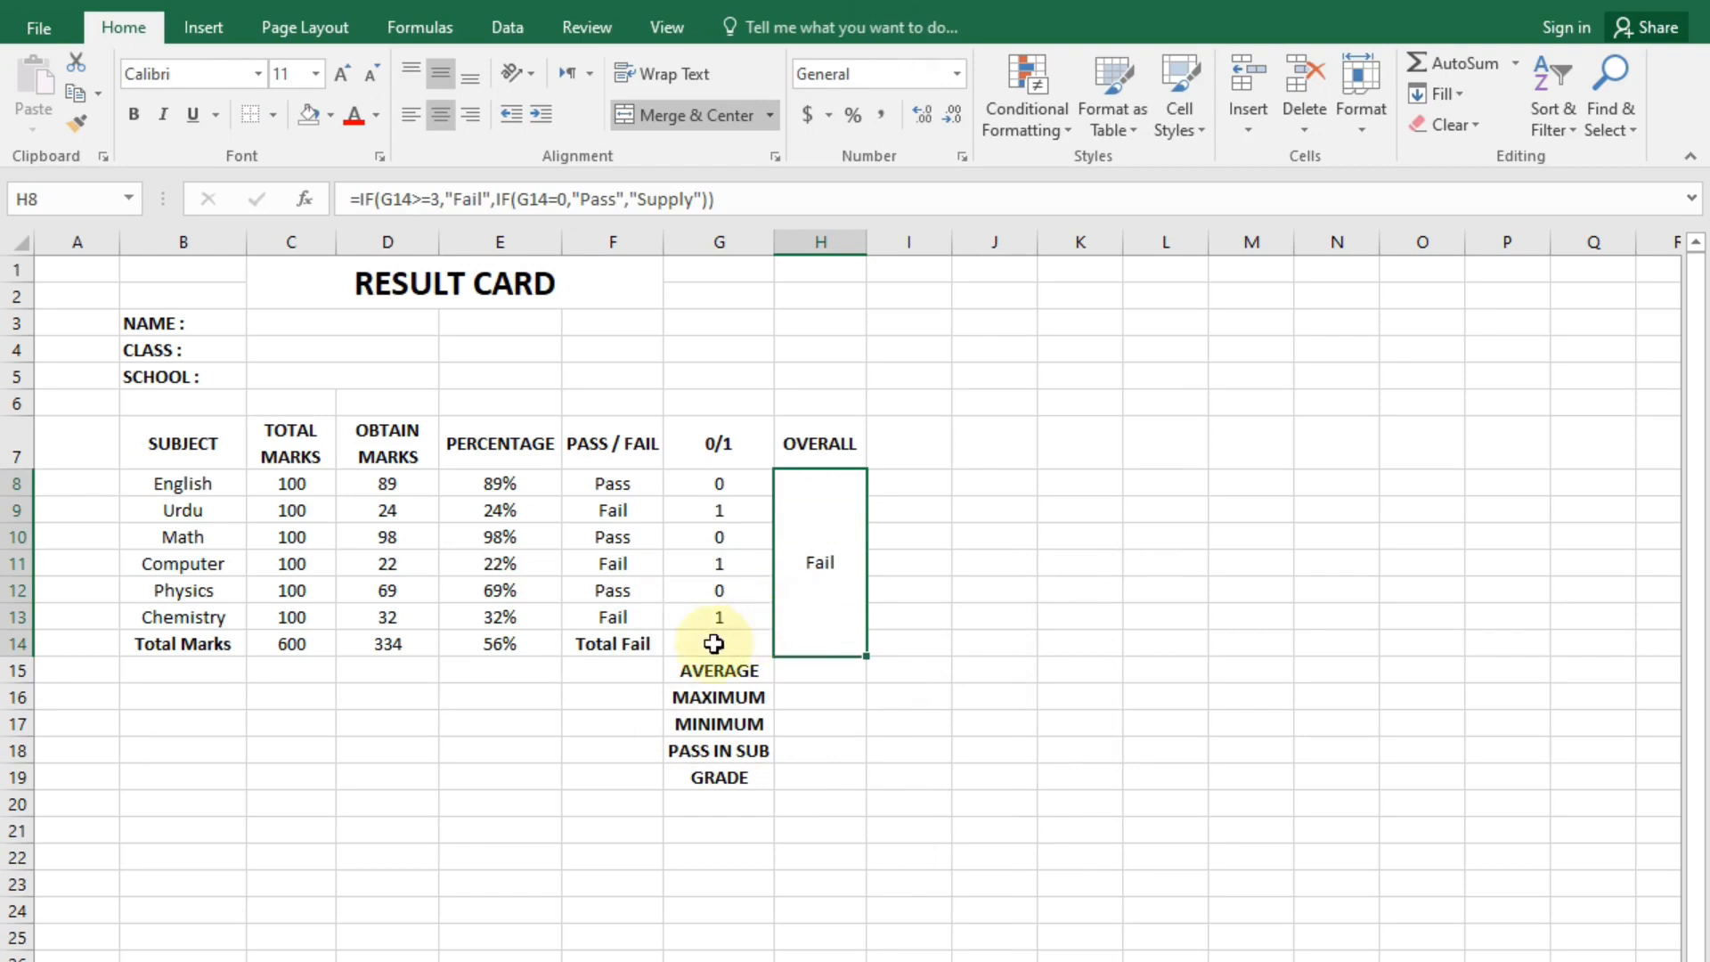
Set the Computer obtained marks in D11 to 55 and check the fail count and overall result.
left_click(396, 567)
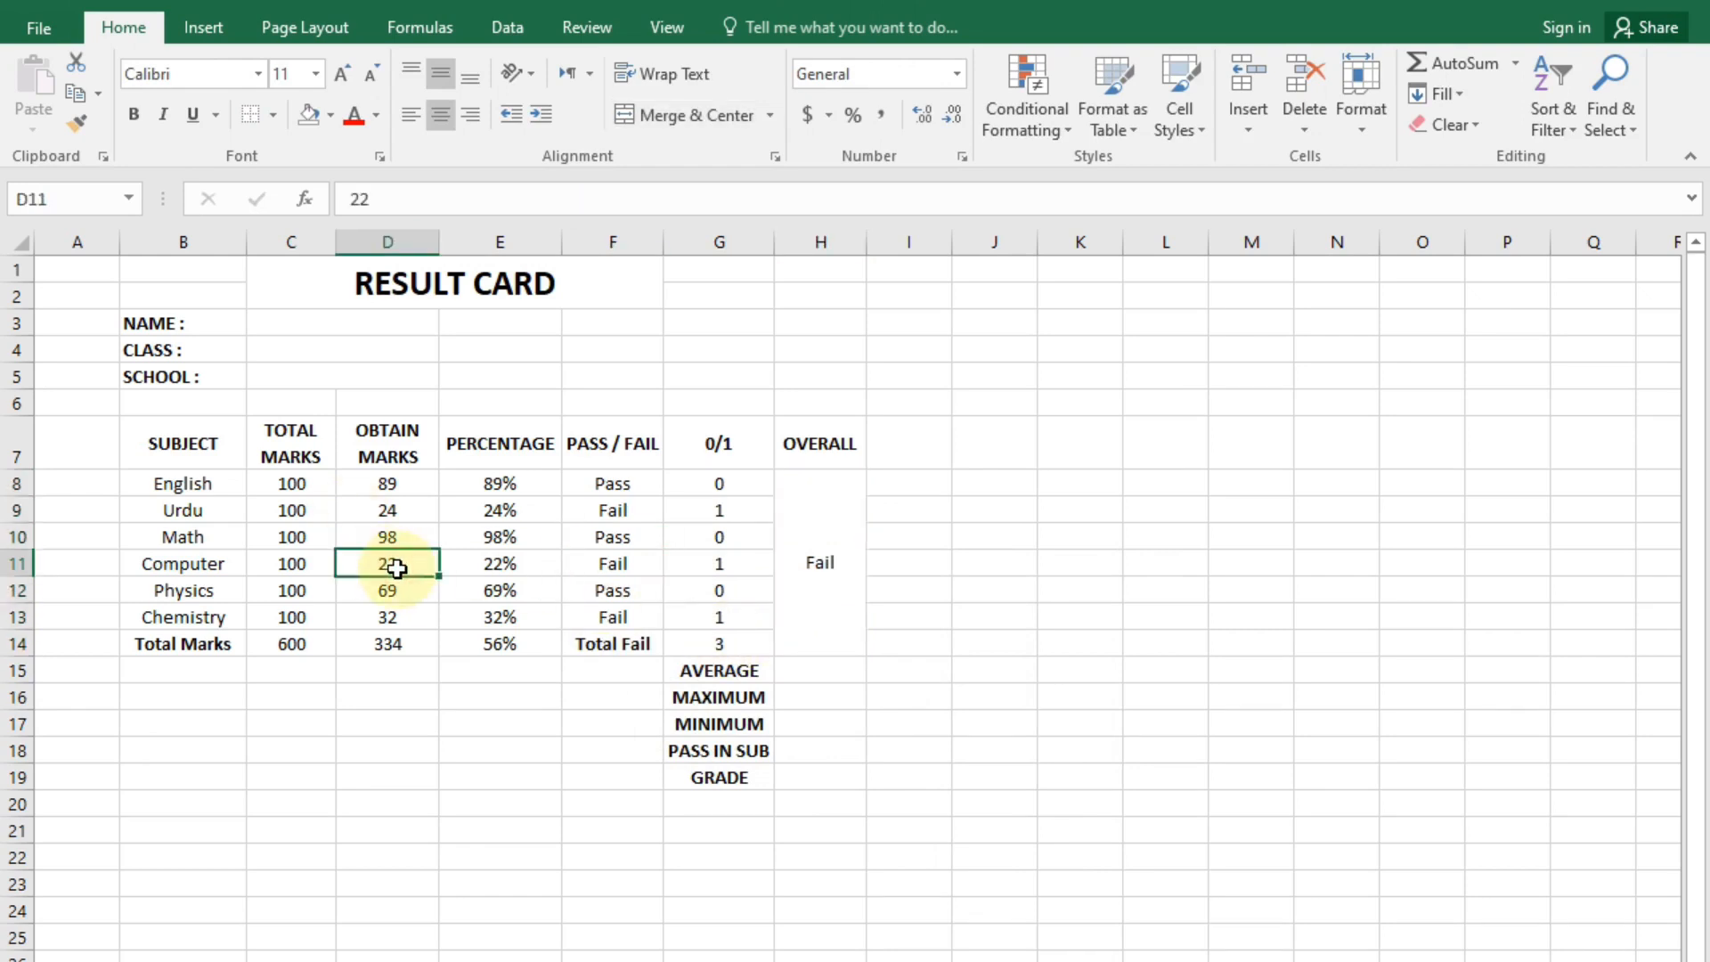
type("55")
key("Return")
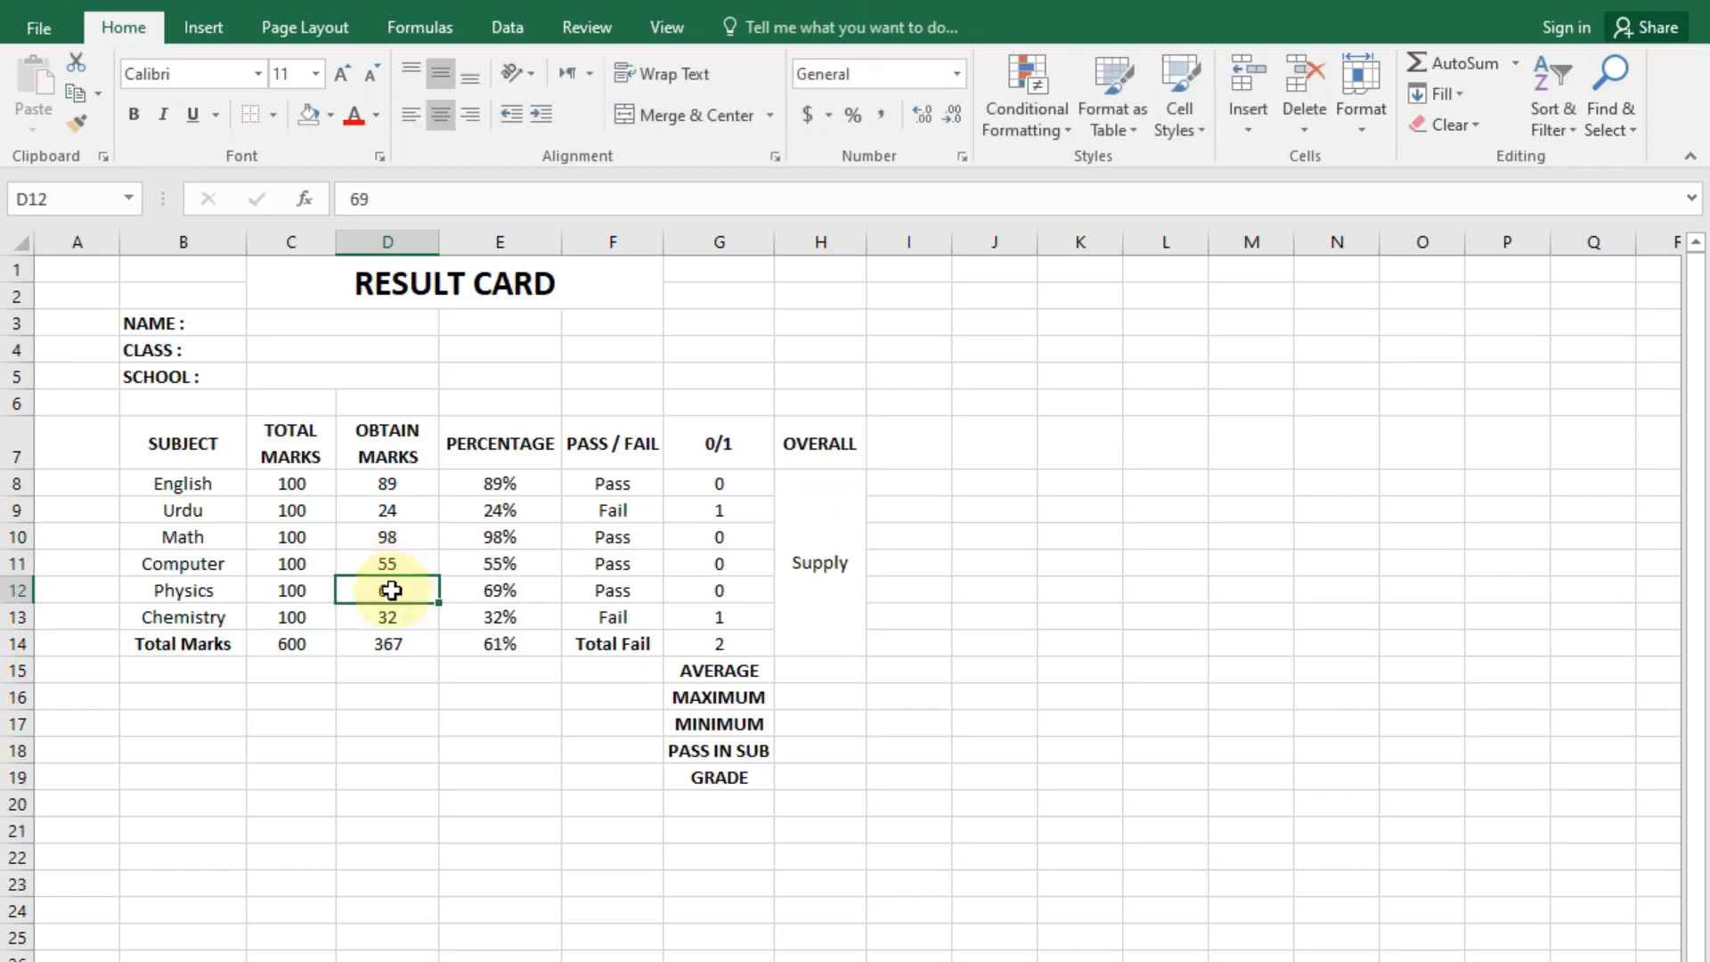
left_click(712, 647)
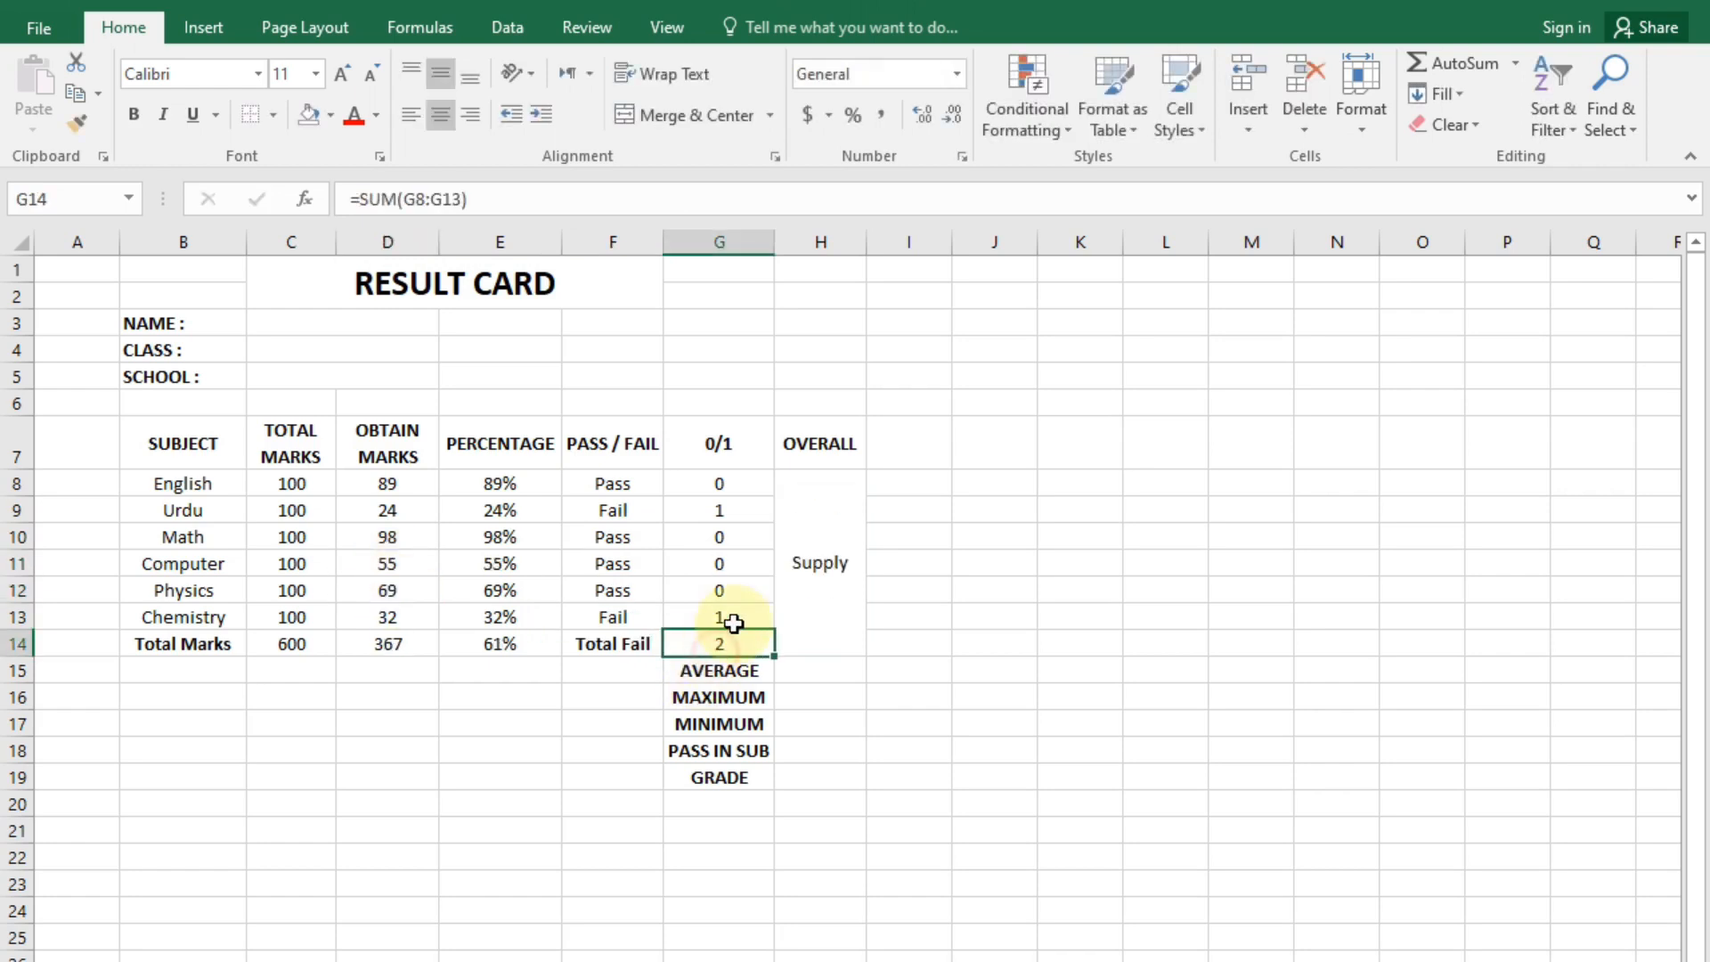
left_click(846, 600)
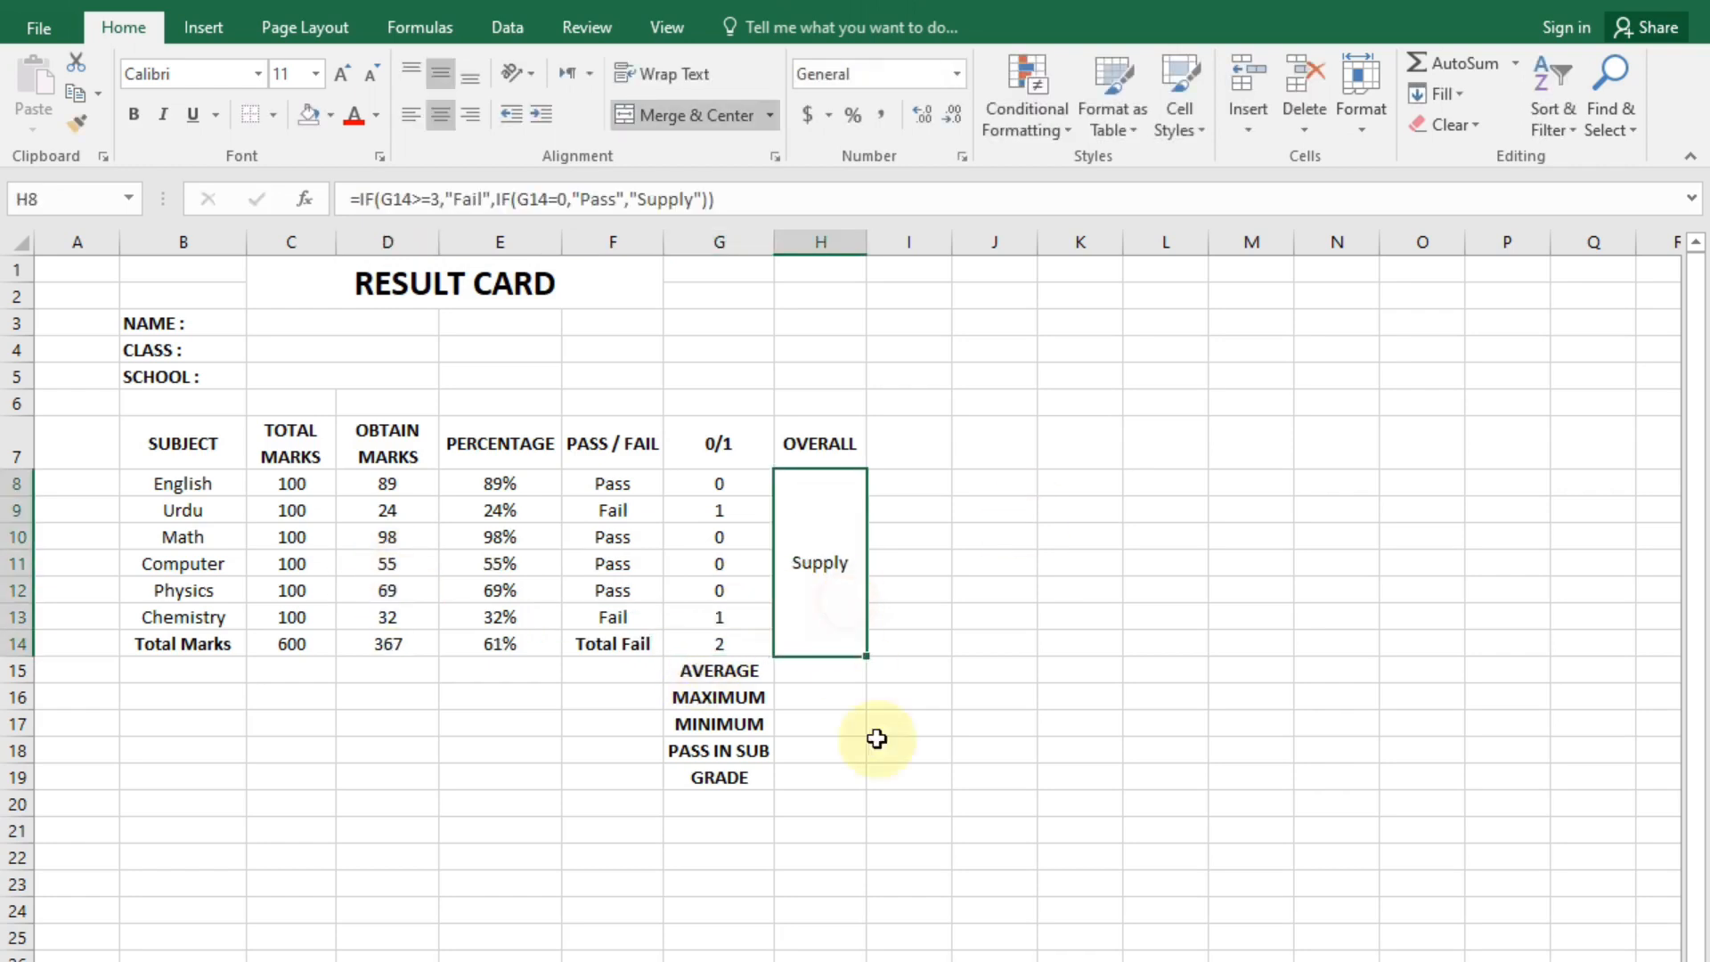
Enter an AVERAGE formula in H15, beside the AVERAGE label, for the obtained marks in D8:D13.
left_click(826, 672)
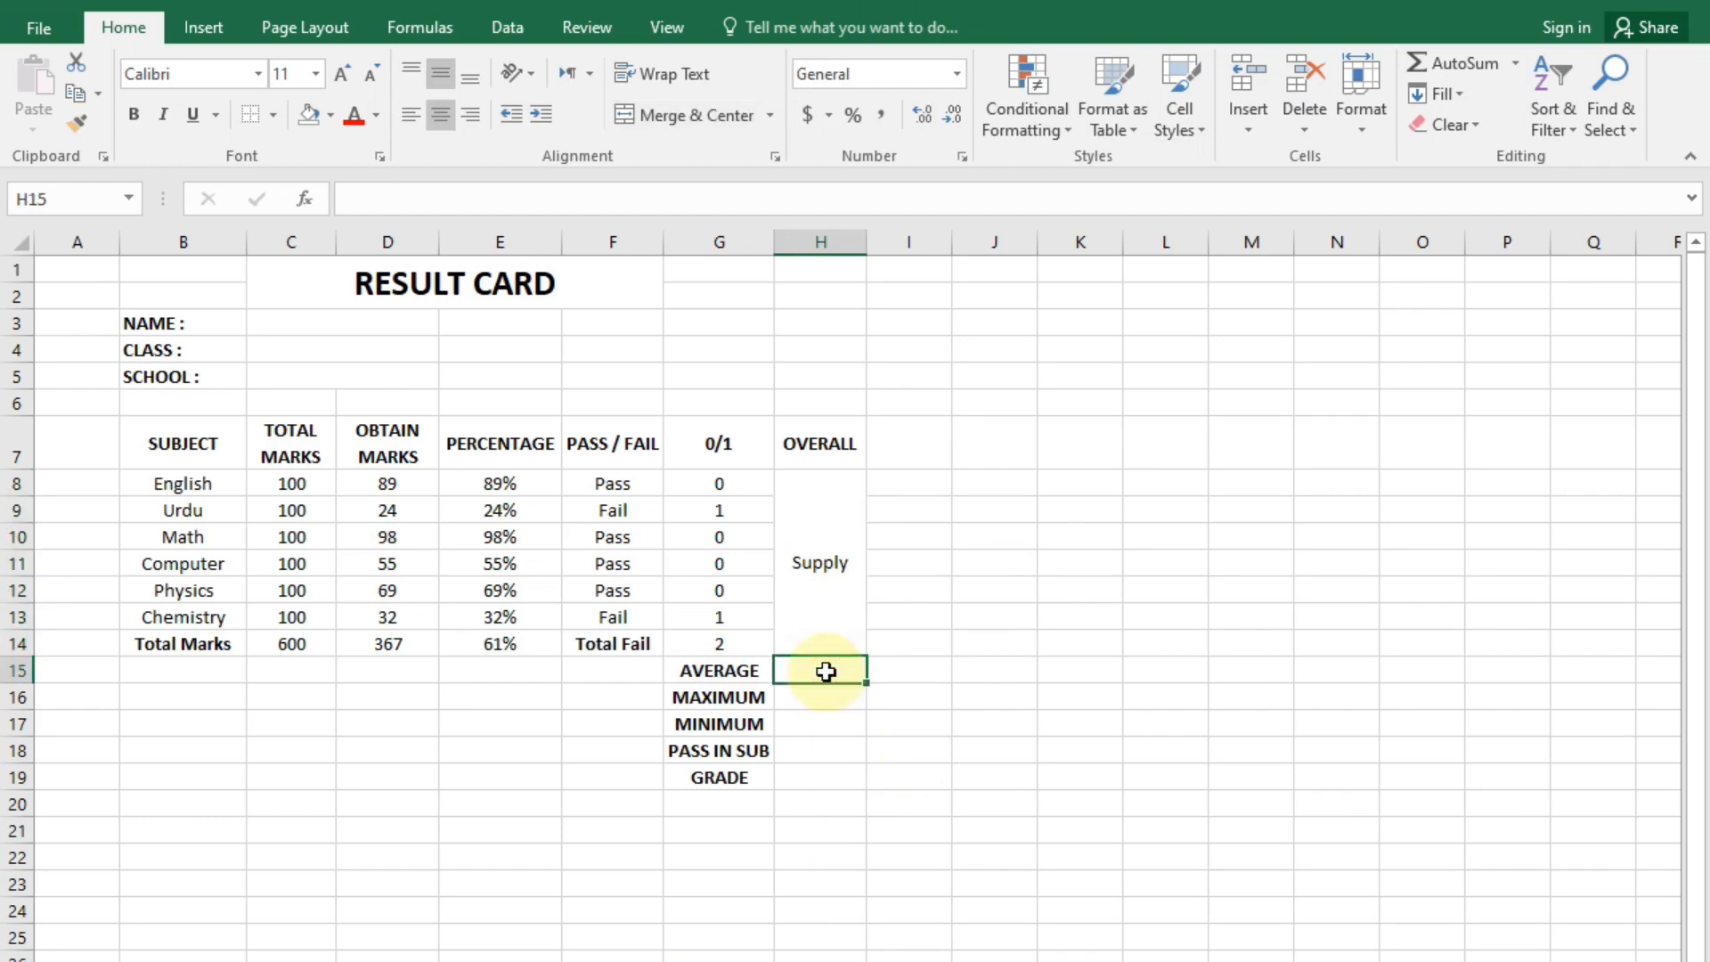
double_click(827, 672)
type("=")
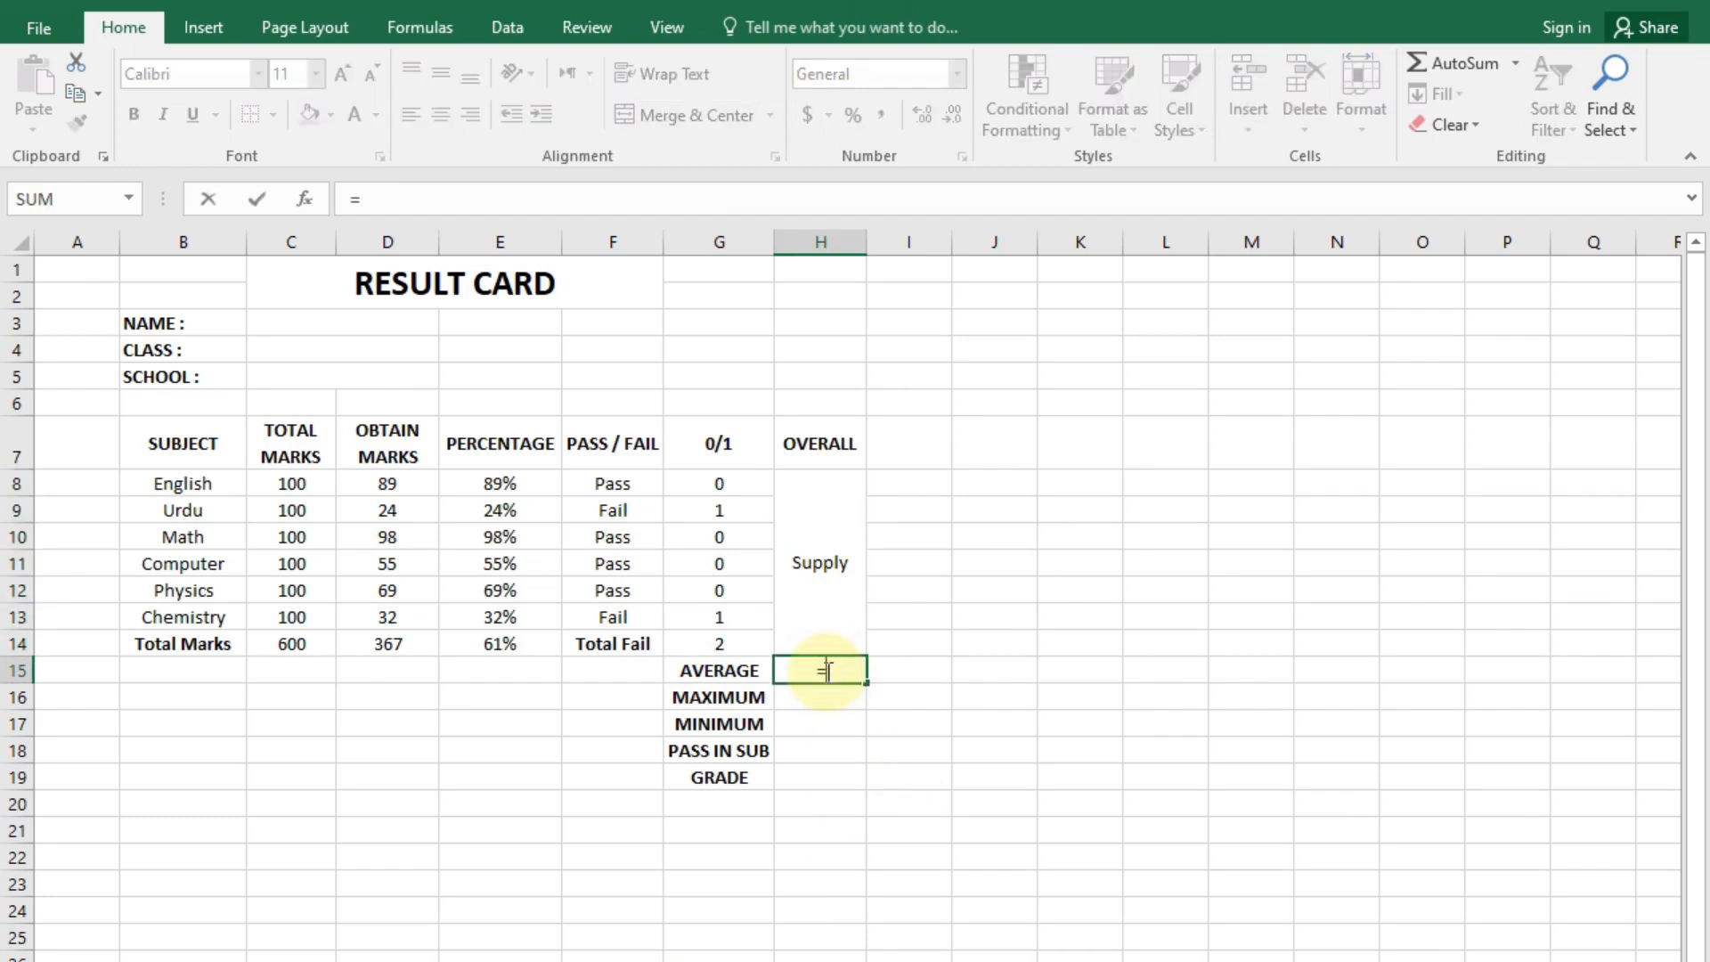
type("aver")
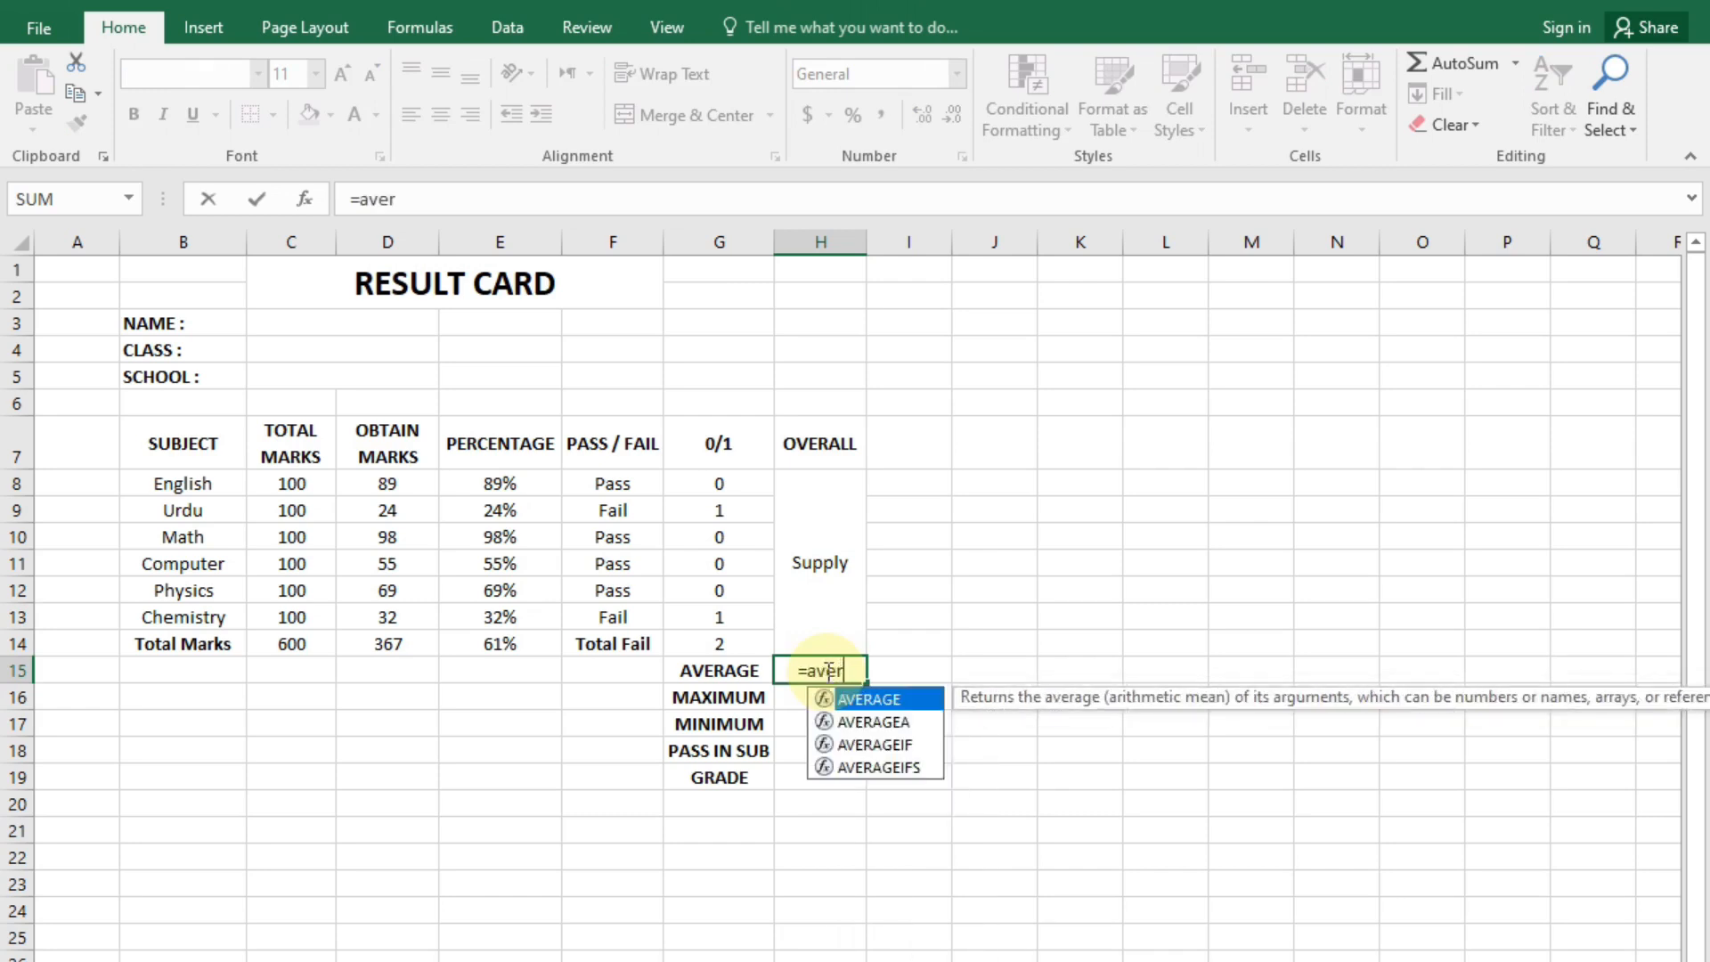
key("Tab")
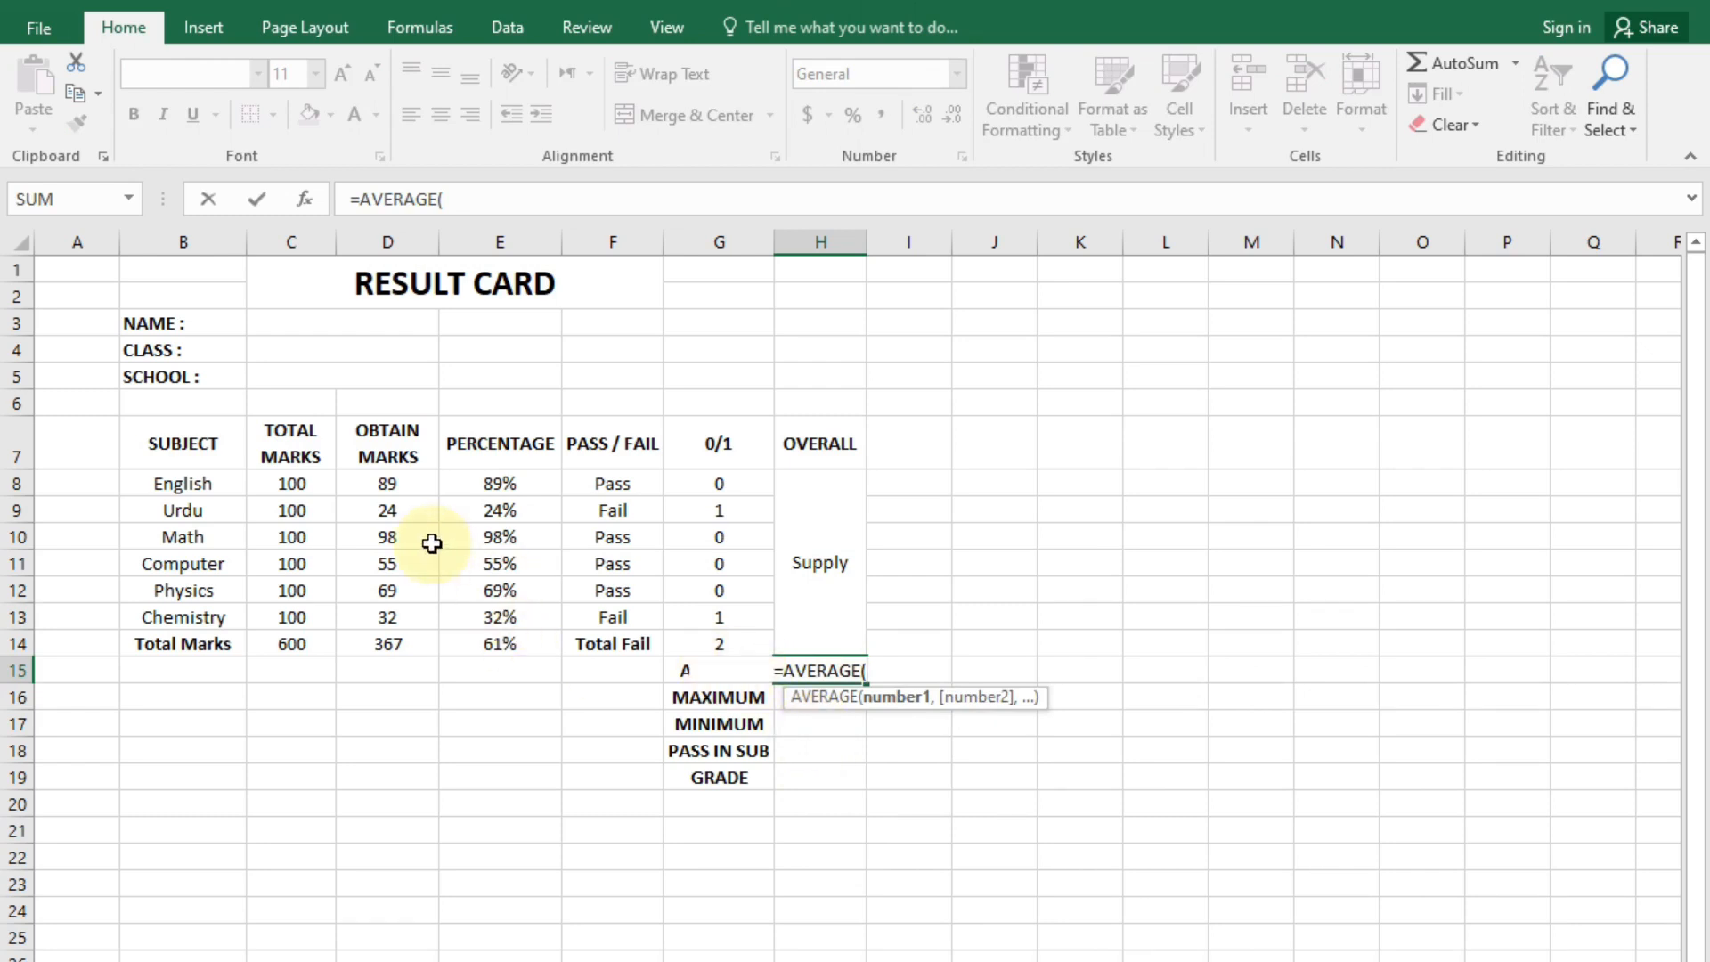
left_click_drag(378, 485, 394, 606)
key("Return")
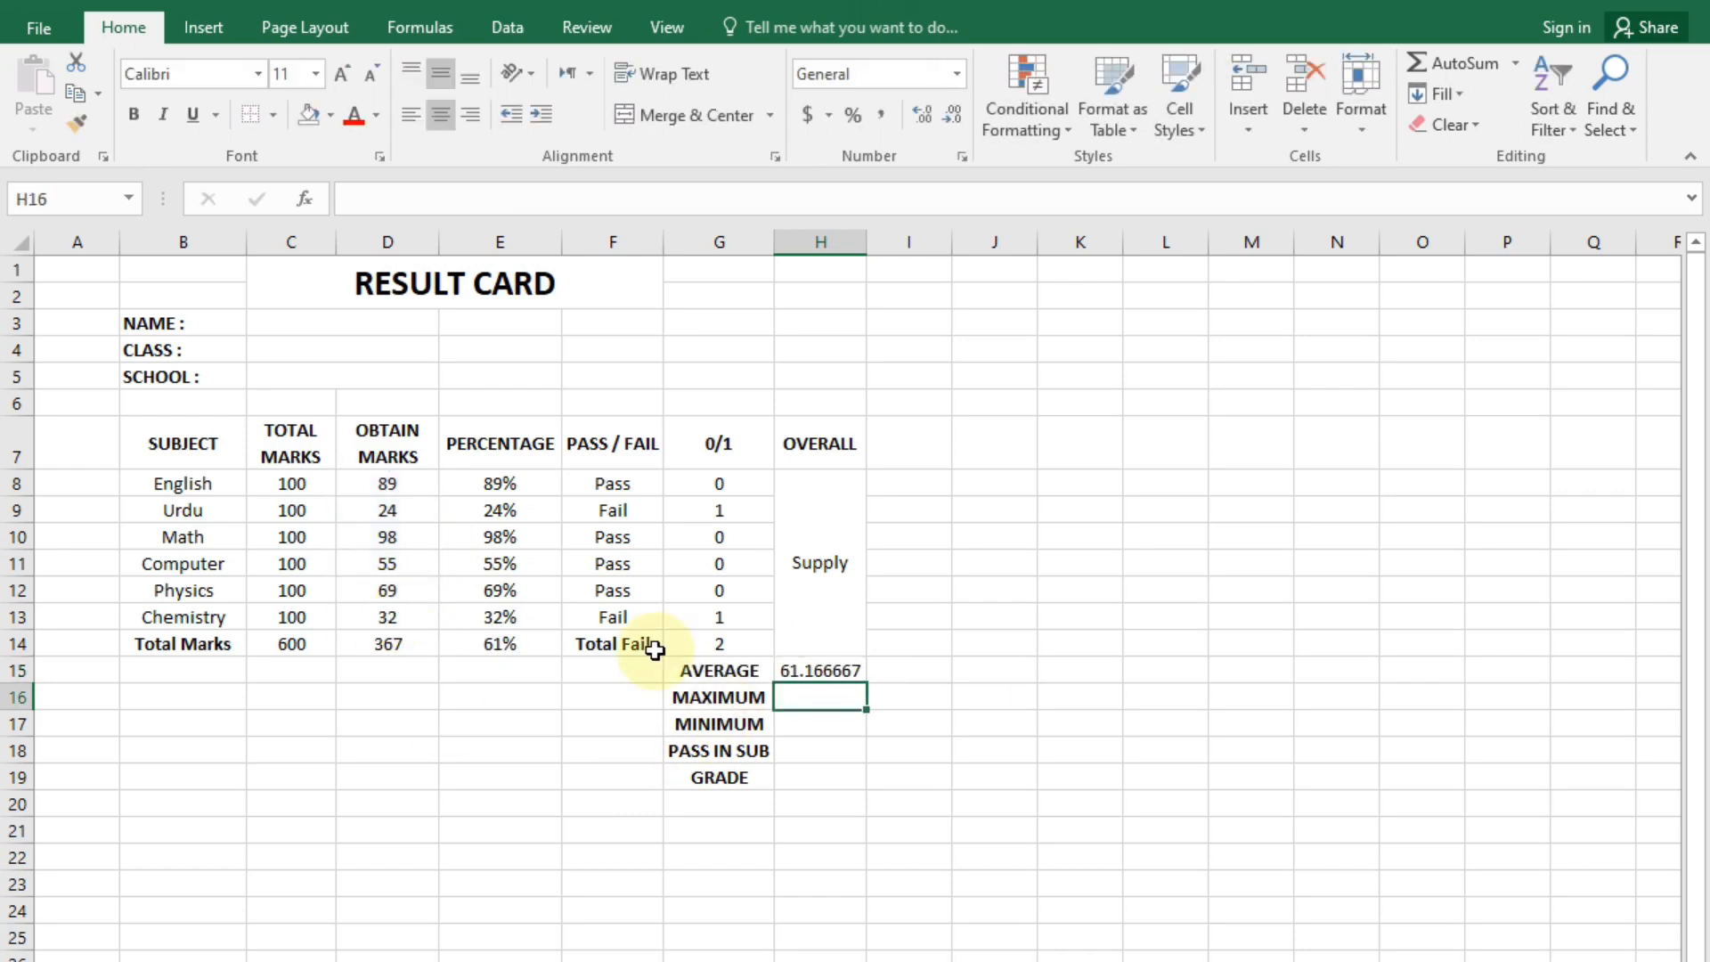
Calculate the highest and lowest obtained marks of D8:D13 with a MAX formula in H16 and a MIN formula in H17.
type("=max")
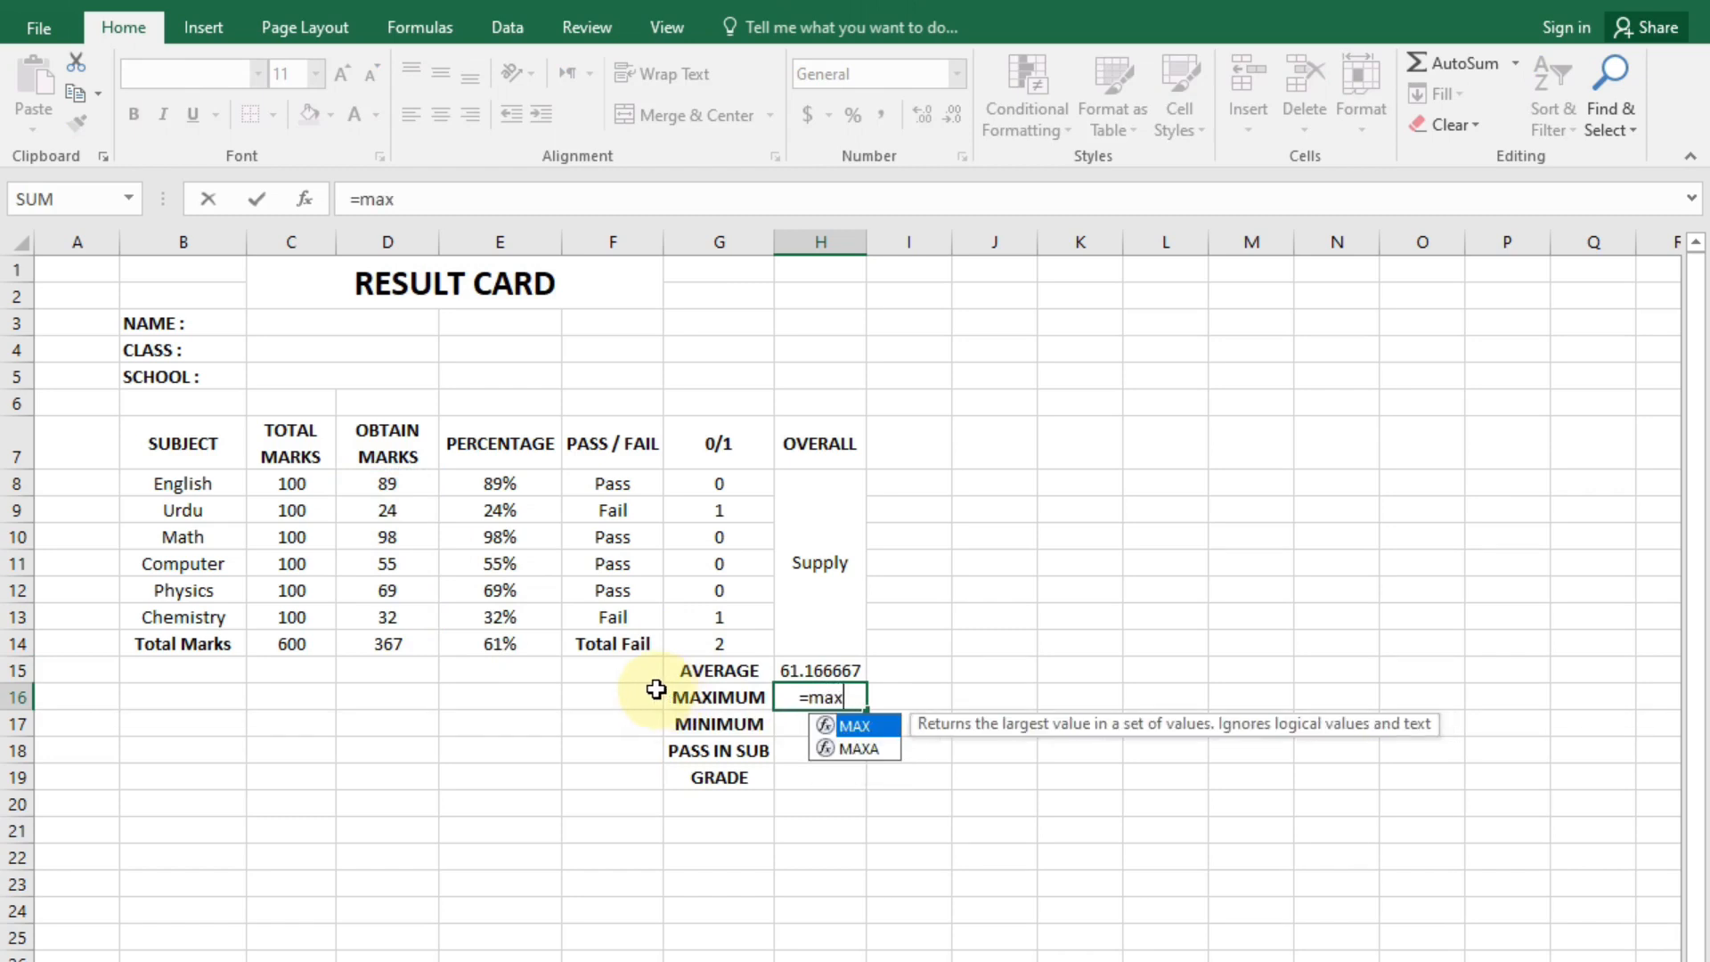
type("(")
left_click_drag(383, 483, 399, 614)
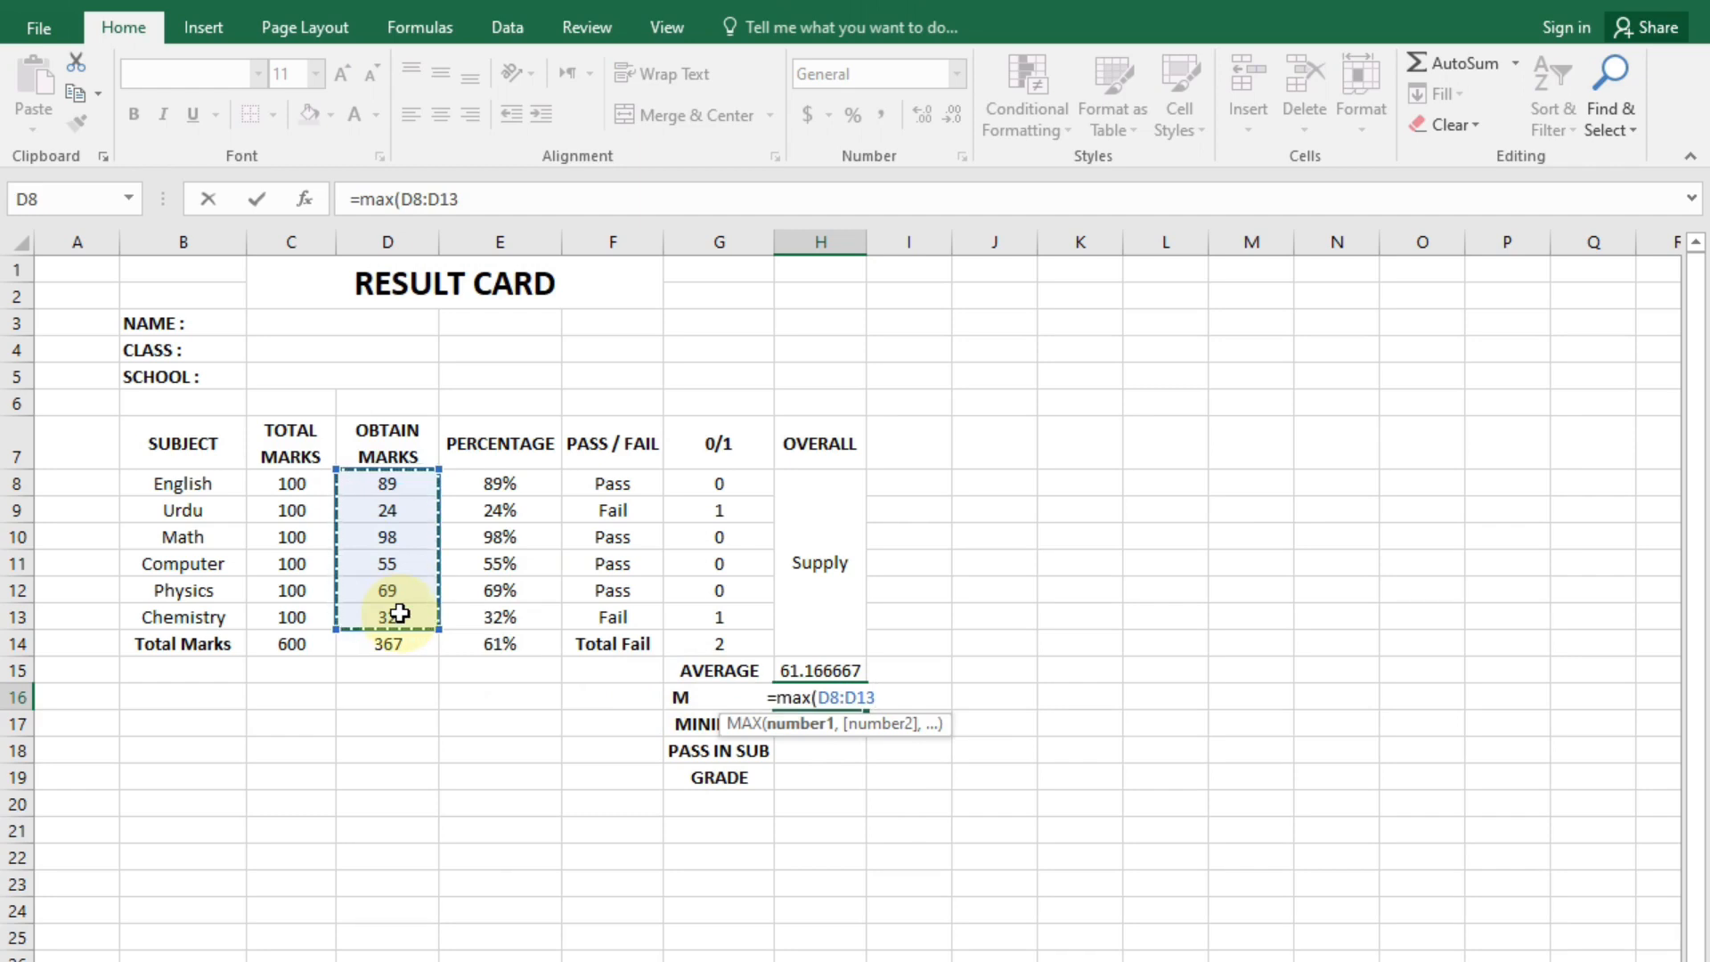
key("Return")
type("=min(")
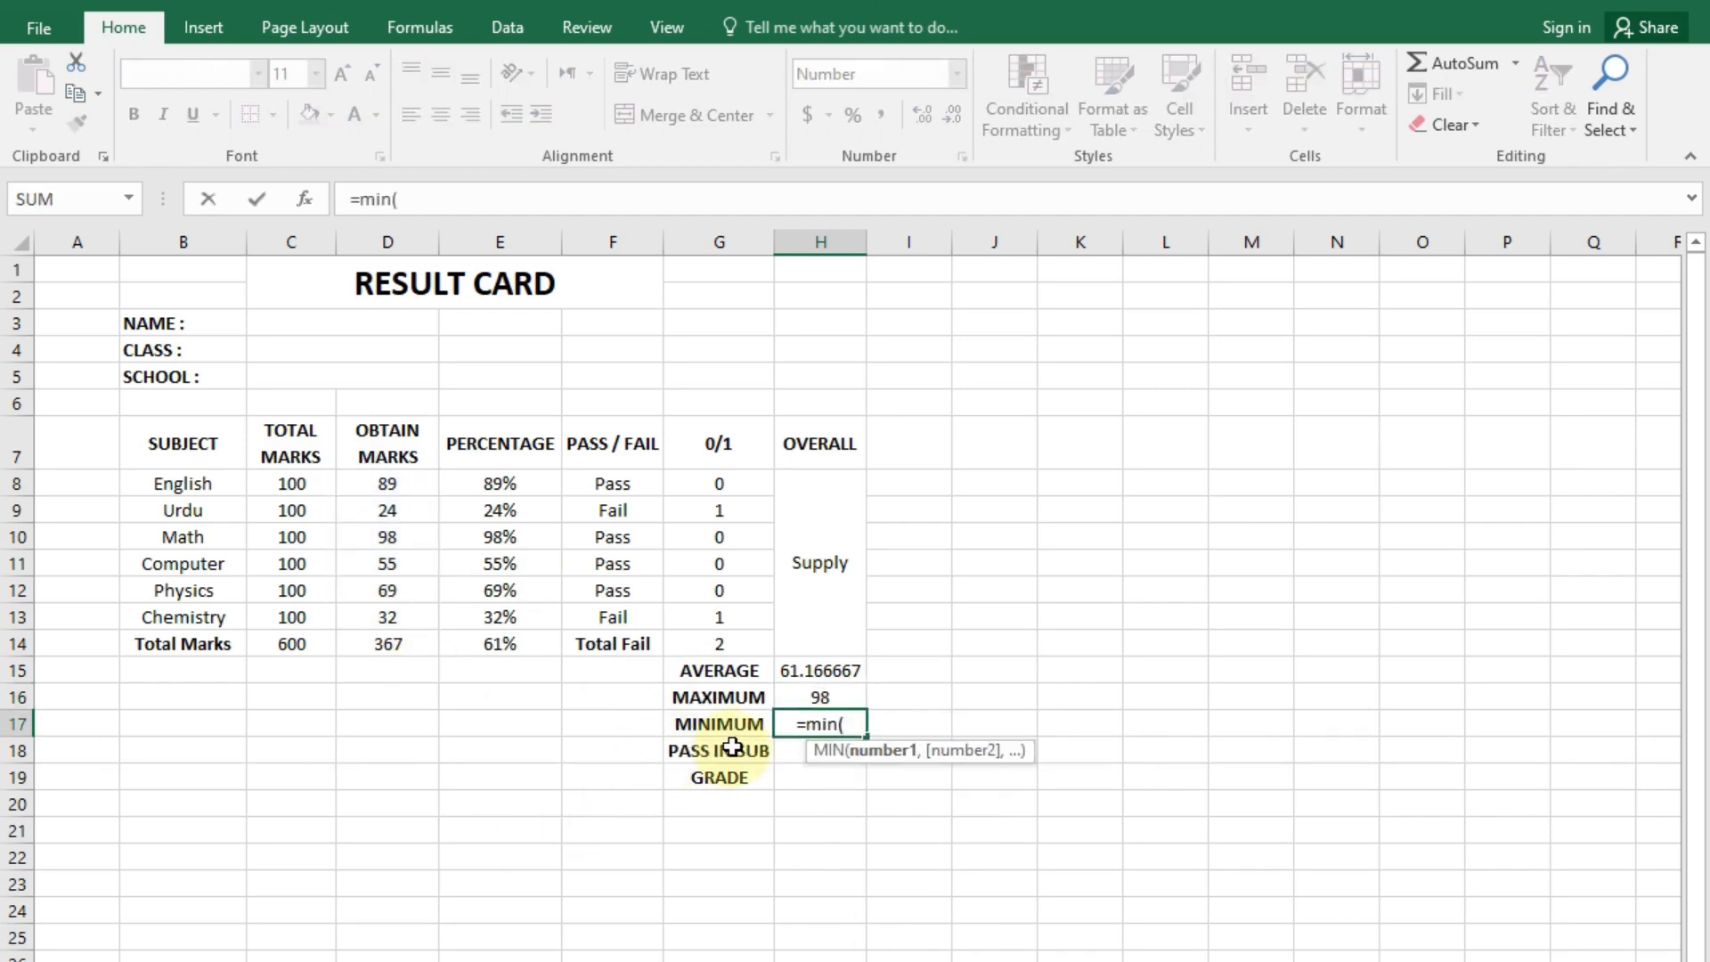
left_click_drag(388, 483, 381, 599)
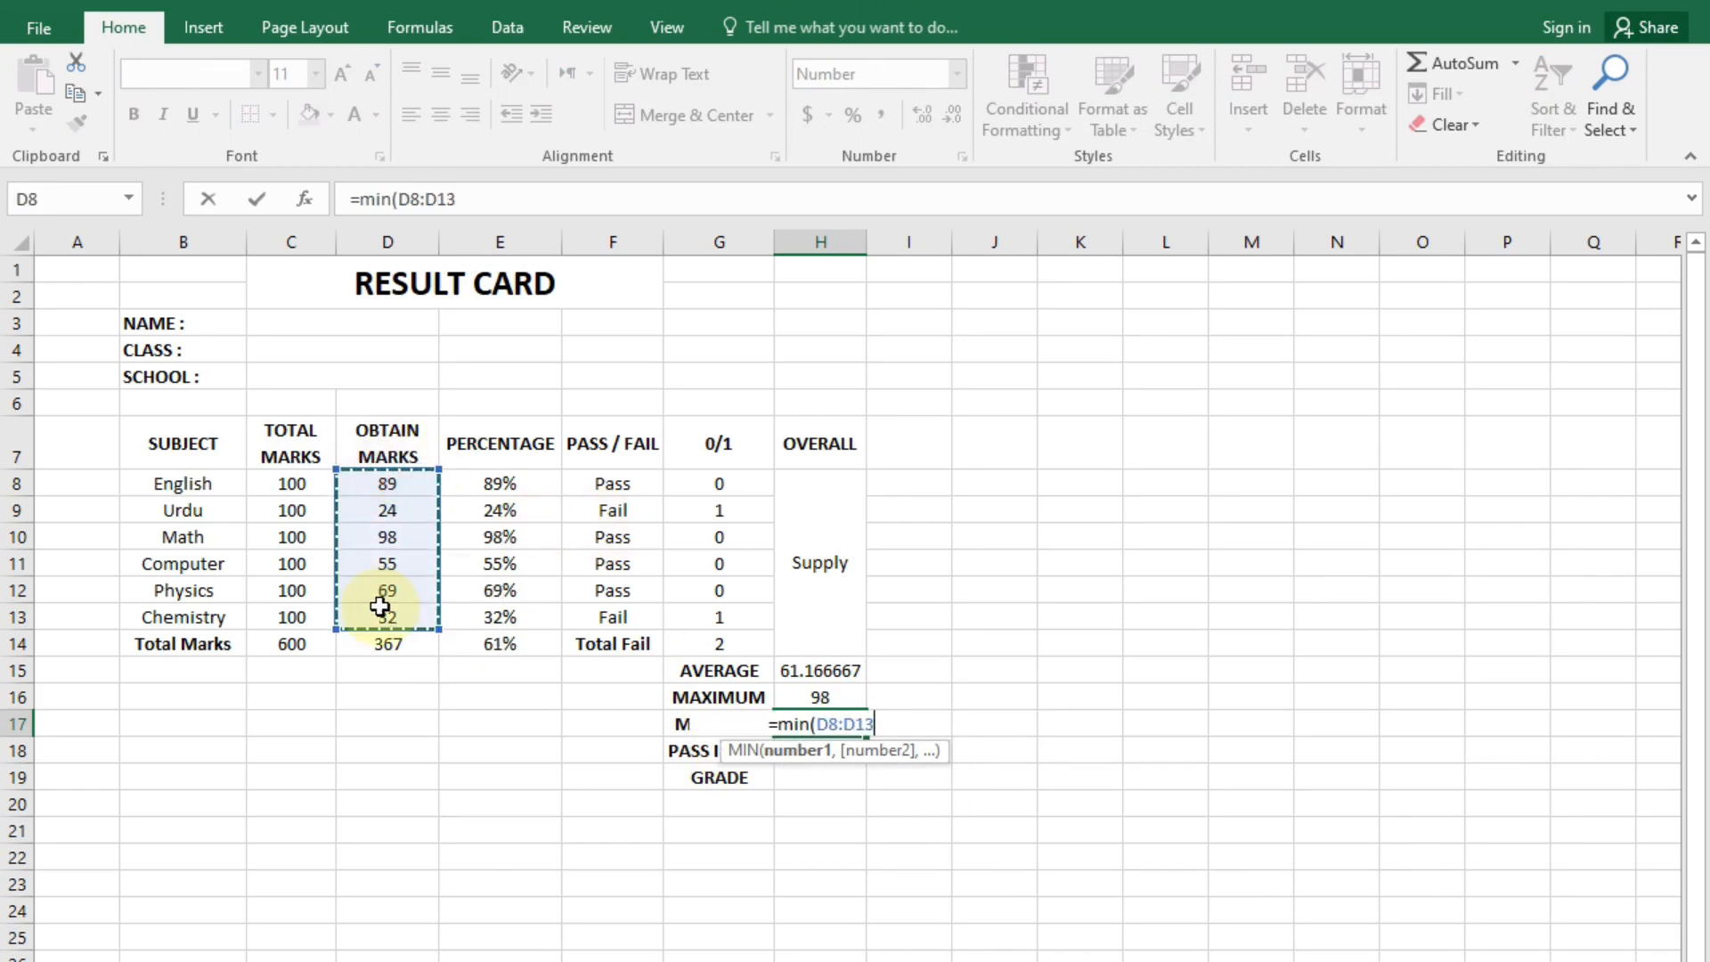
key("Return")
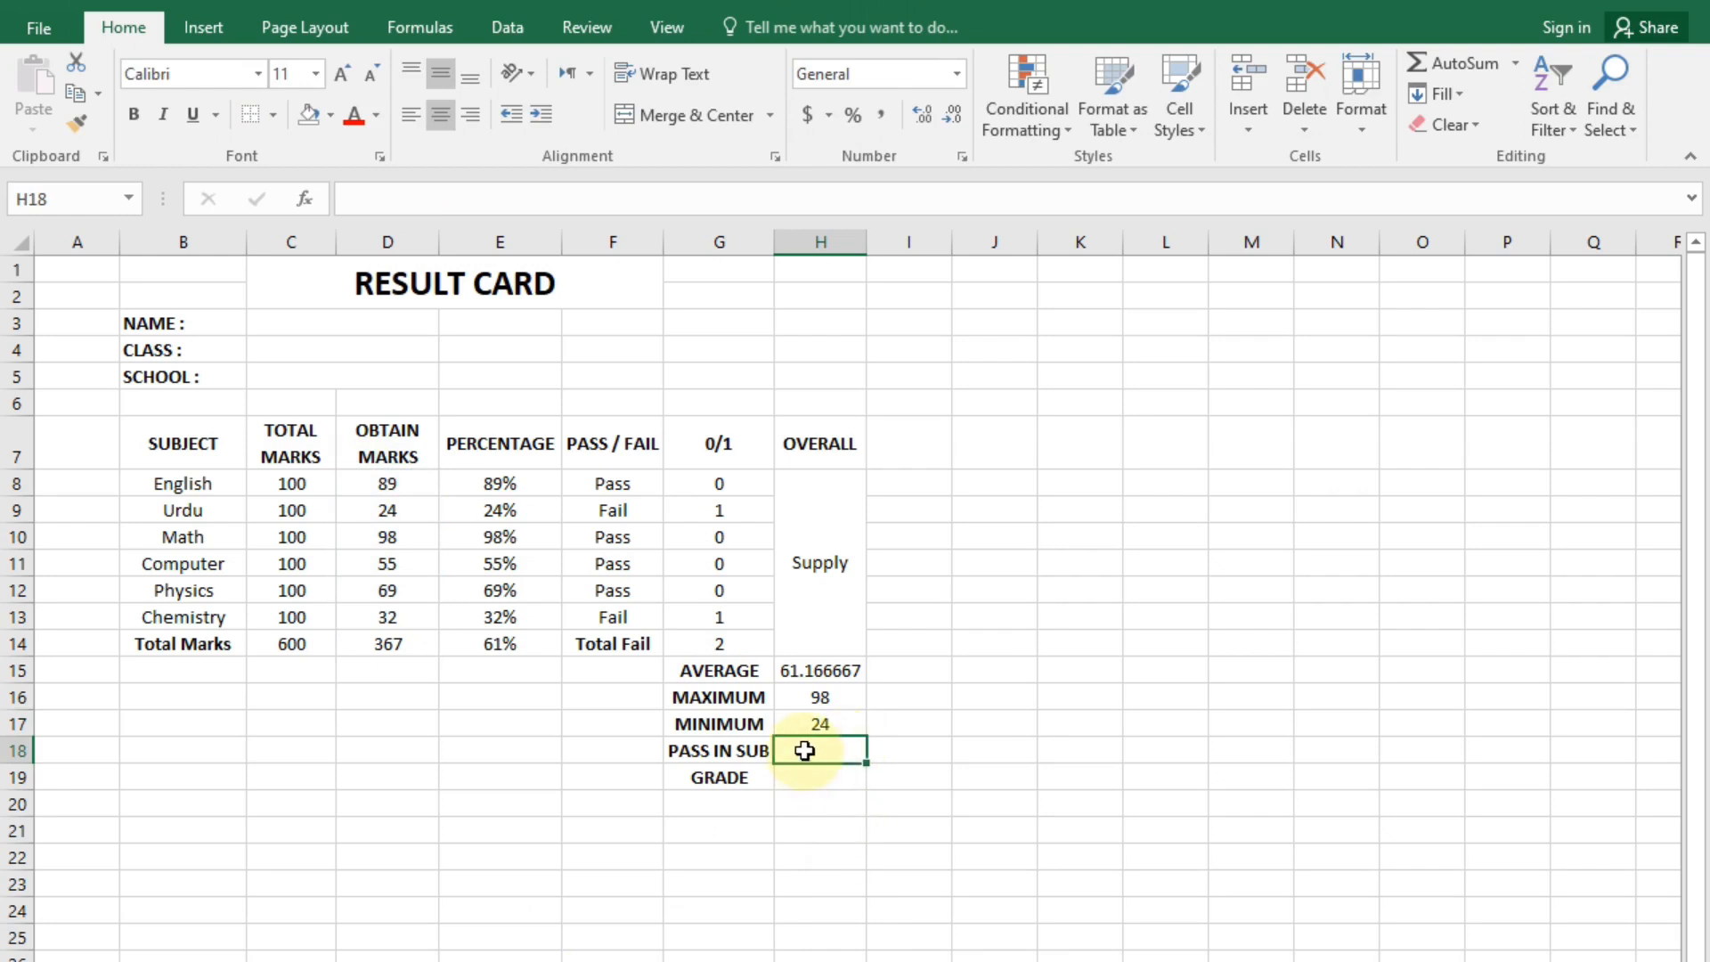
Enter the formula =COUNTIF(F8:F13,"Pass") in H18 to count the passed subjects.
type("=counti")
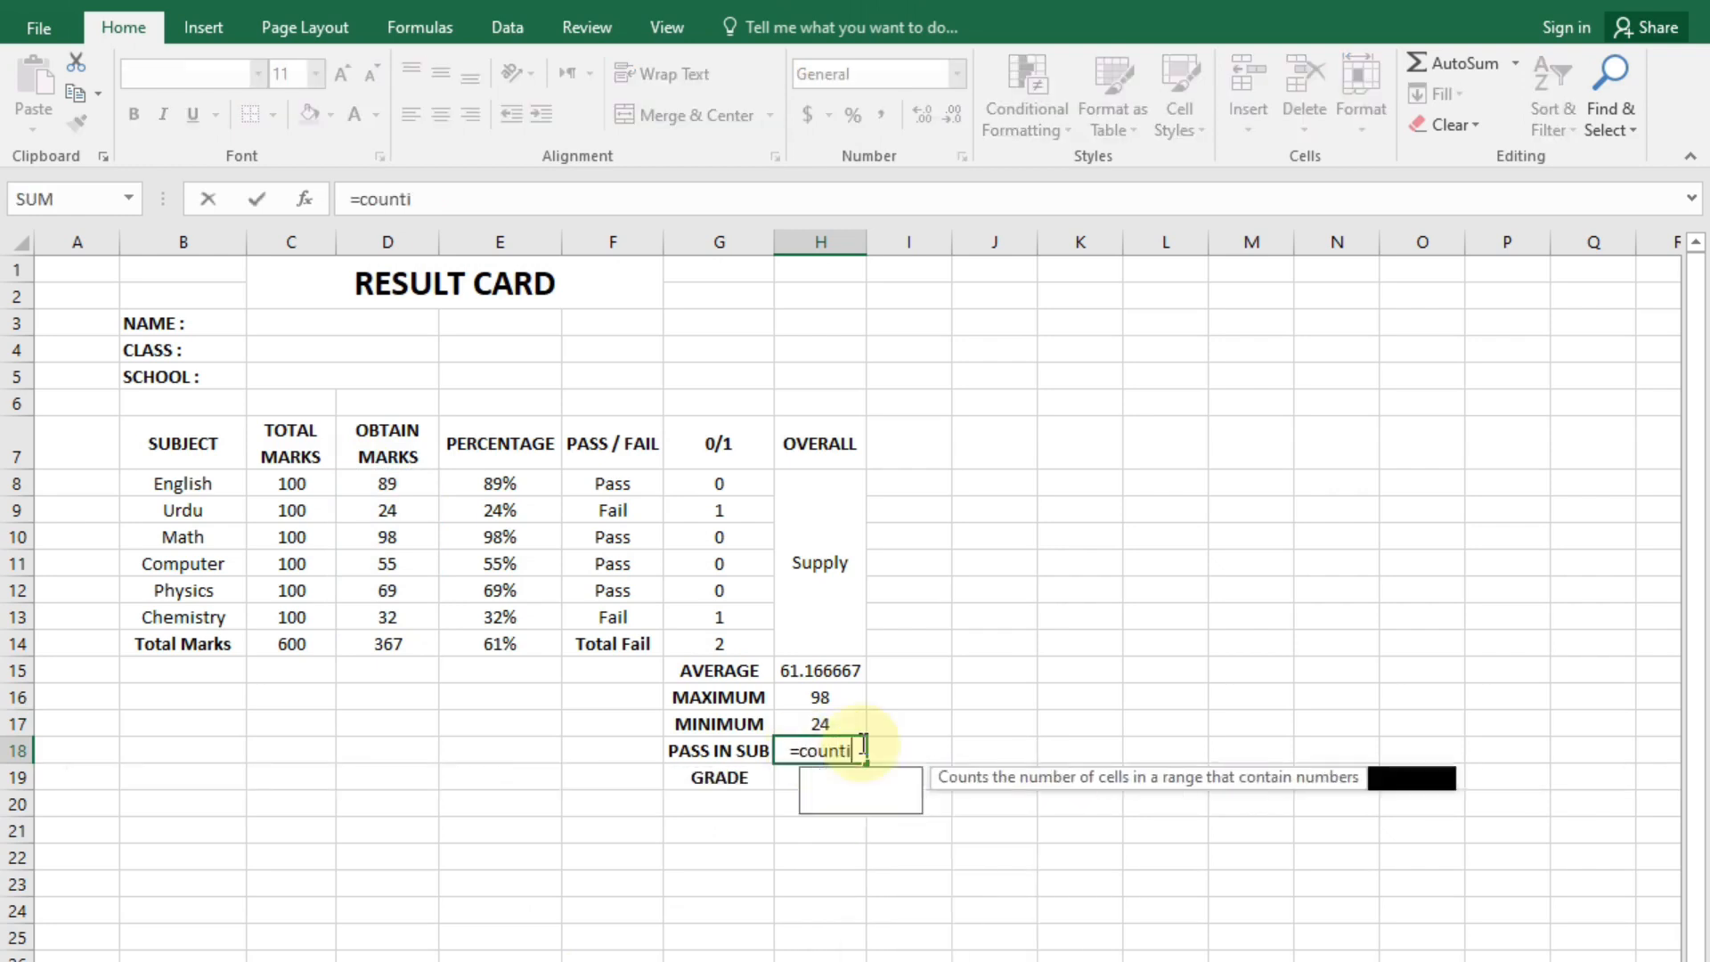
type("f(")
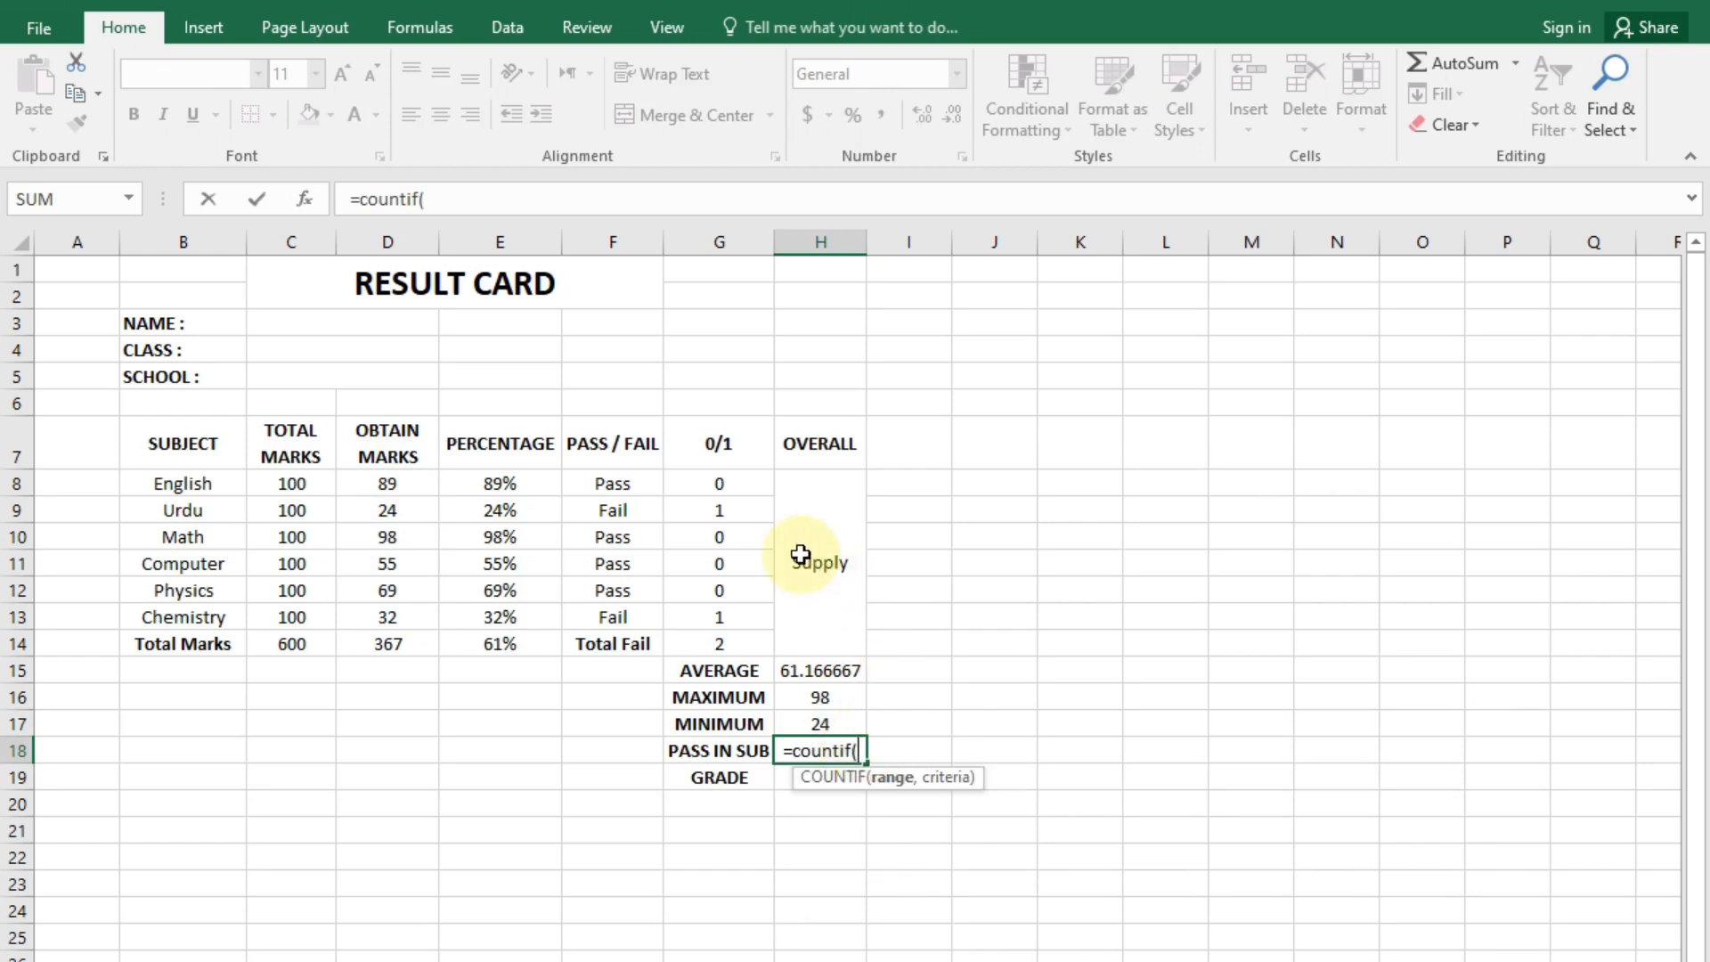
left_click_drag(654, 483, 635, 623)
type(",")
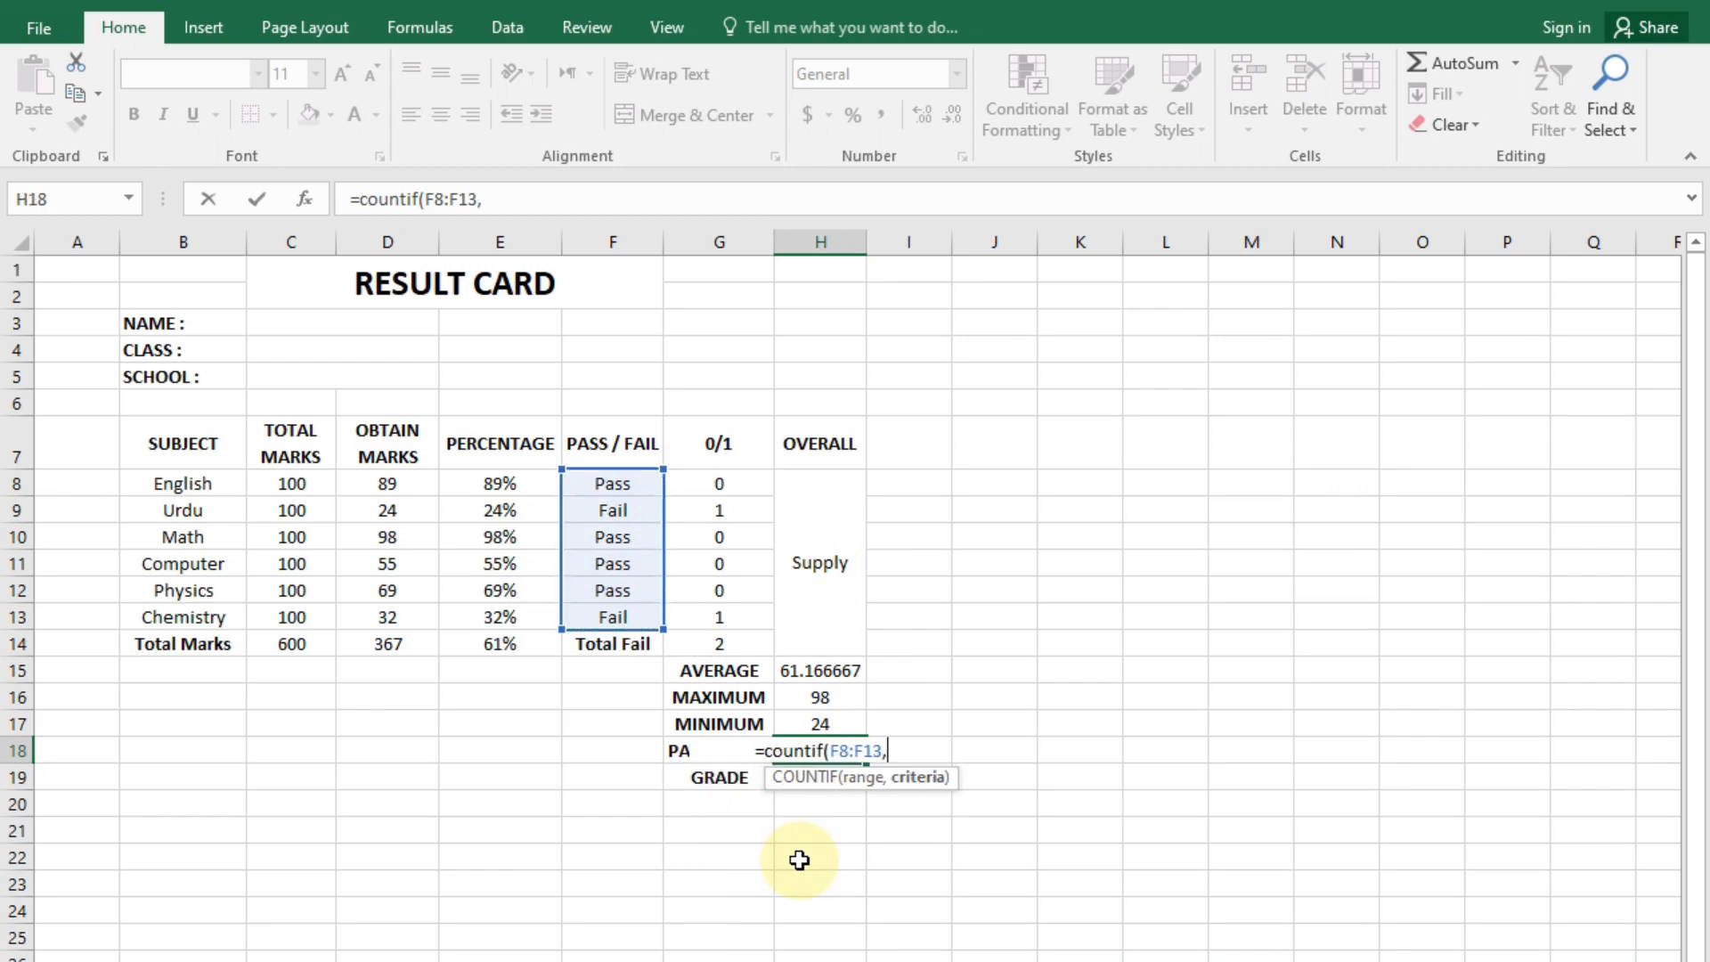
type("\"")
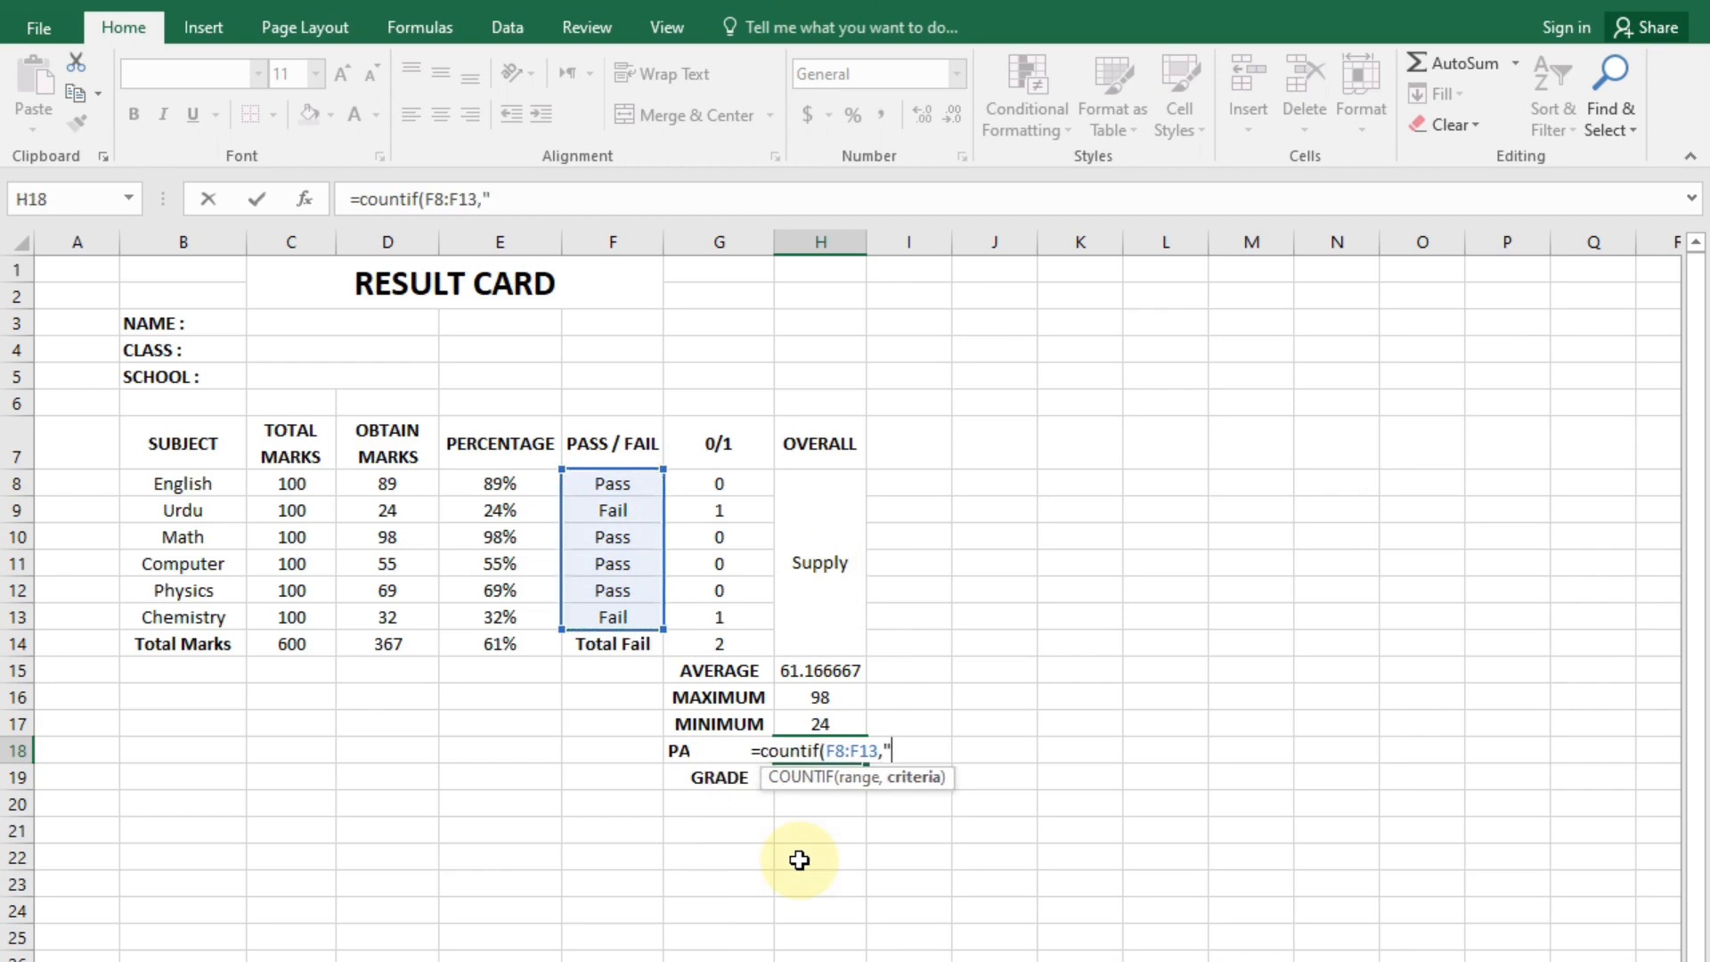
type("Pass")
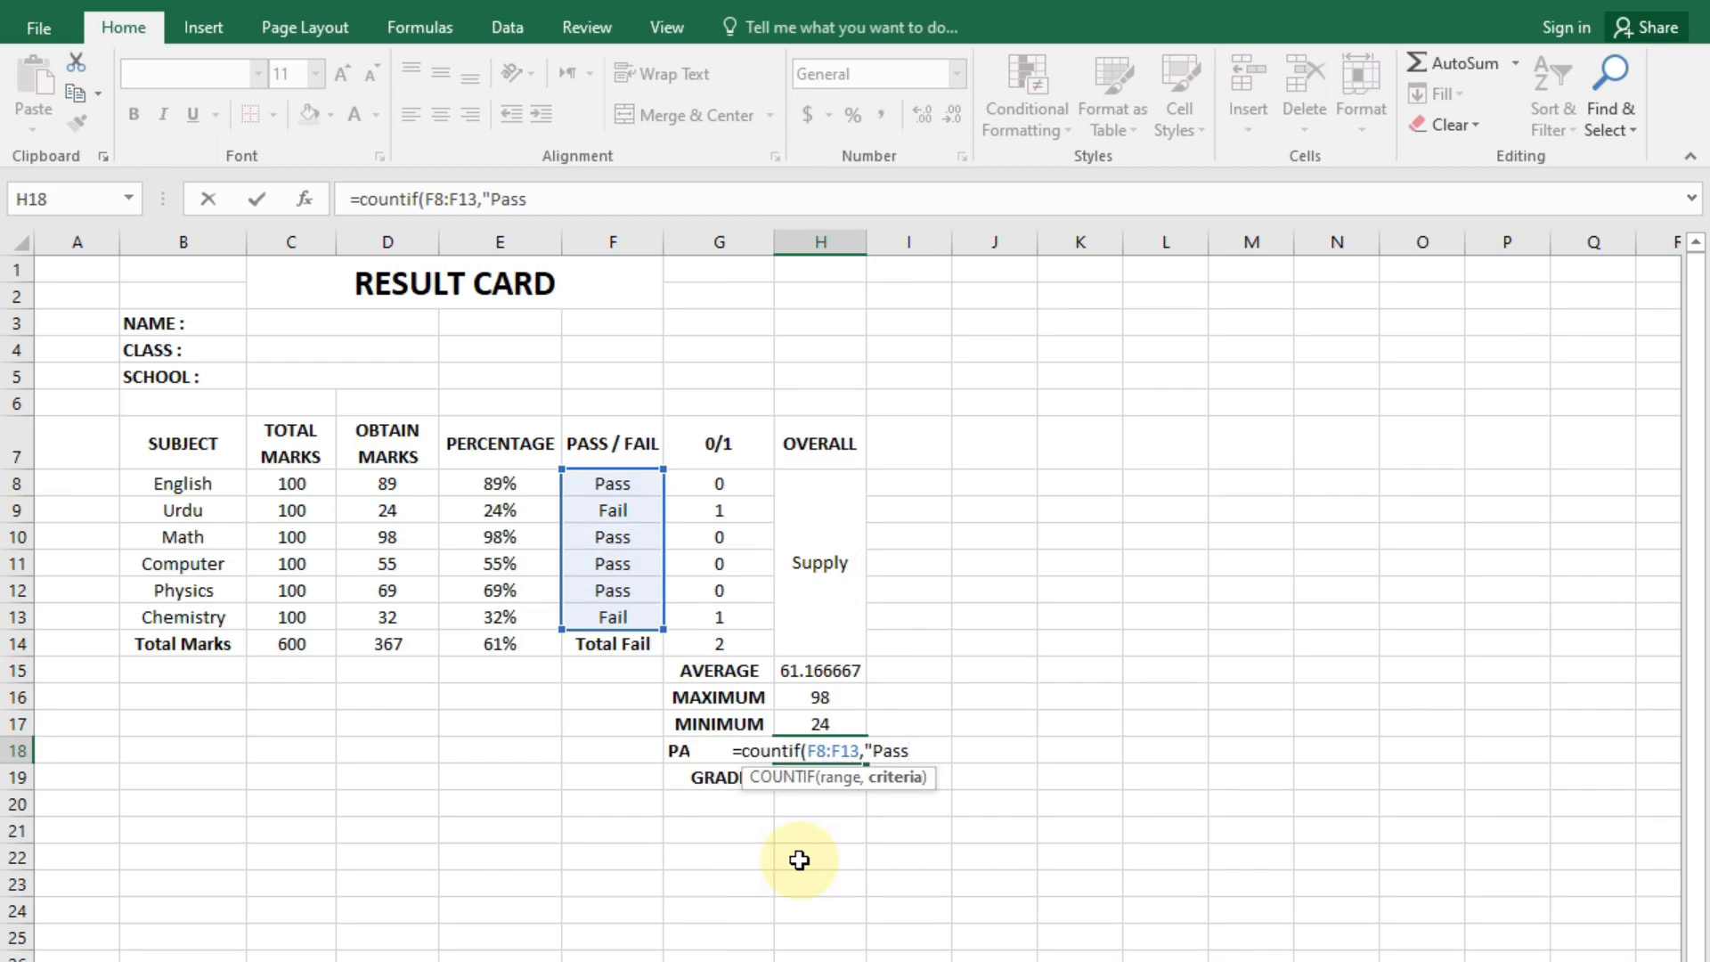
type("\")")
key("Return")
left_click(798, 757)
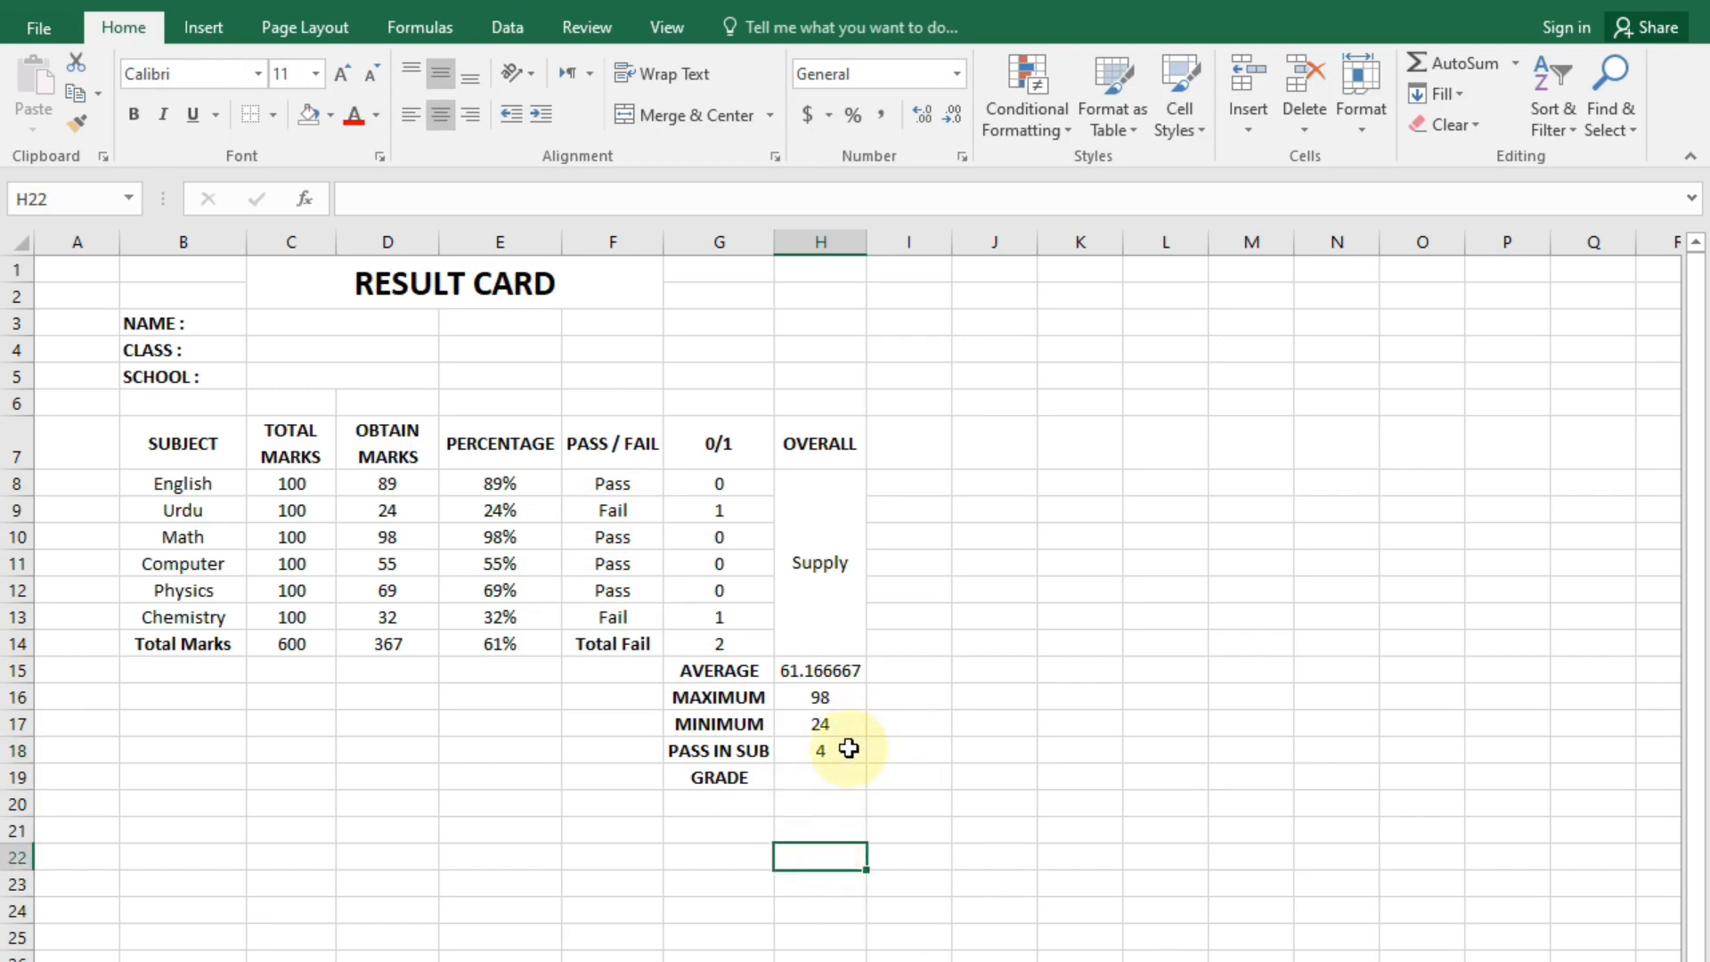
Apply the custom number format # "Subject" to the PASS IN SUB count in H18.
left_click(831, 749)
right_click(834, 751)
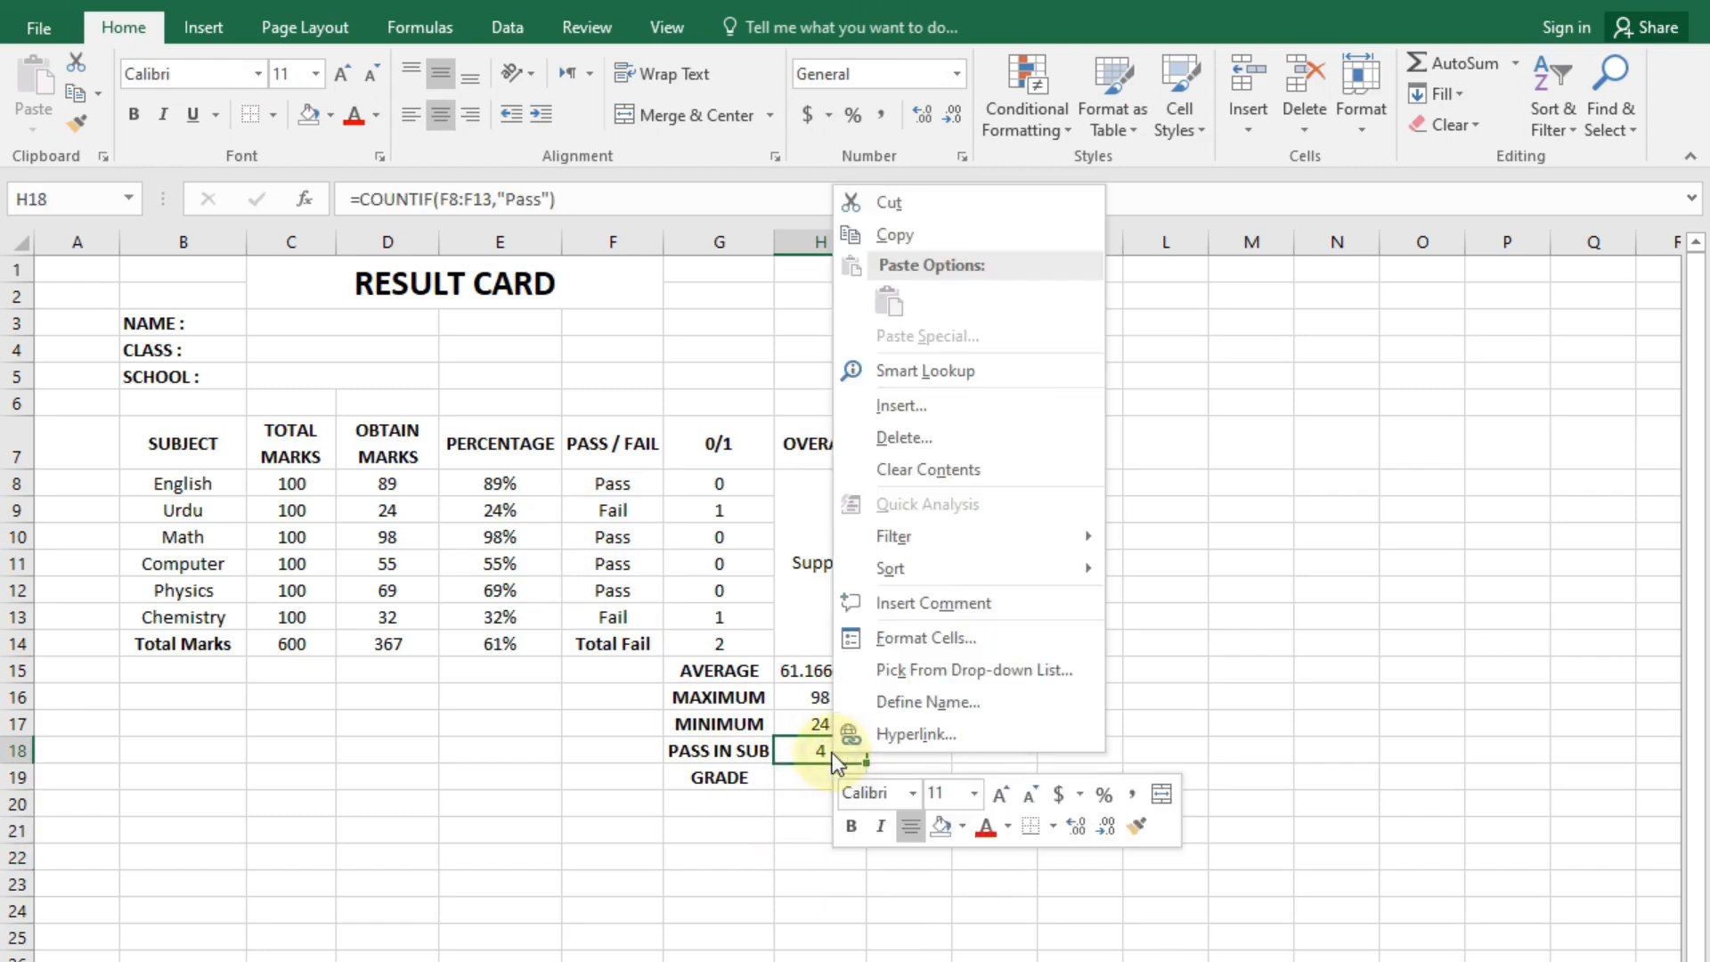
left_click(948, 639)
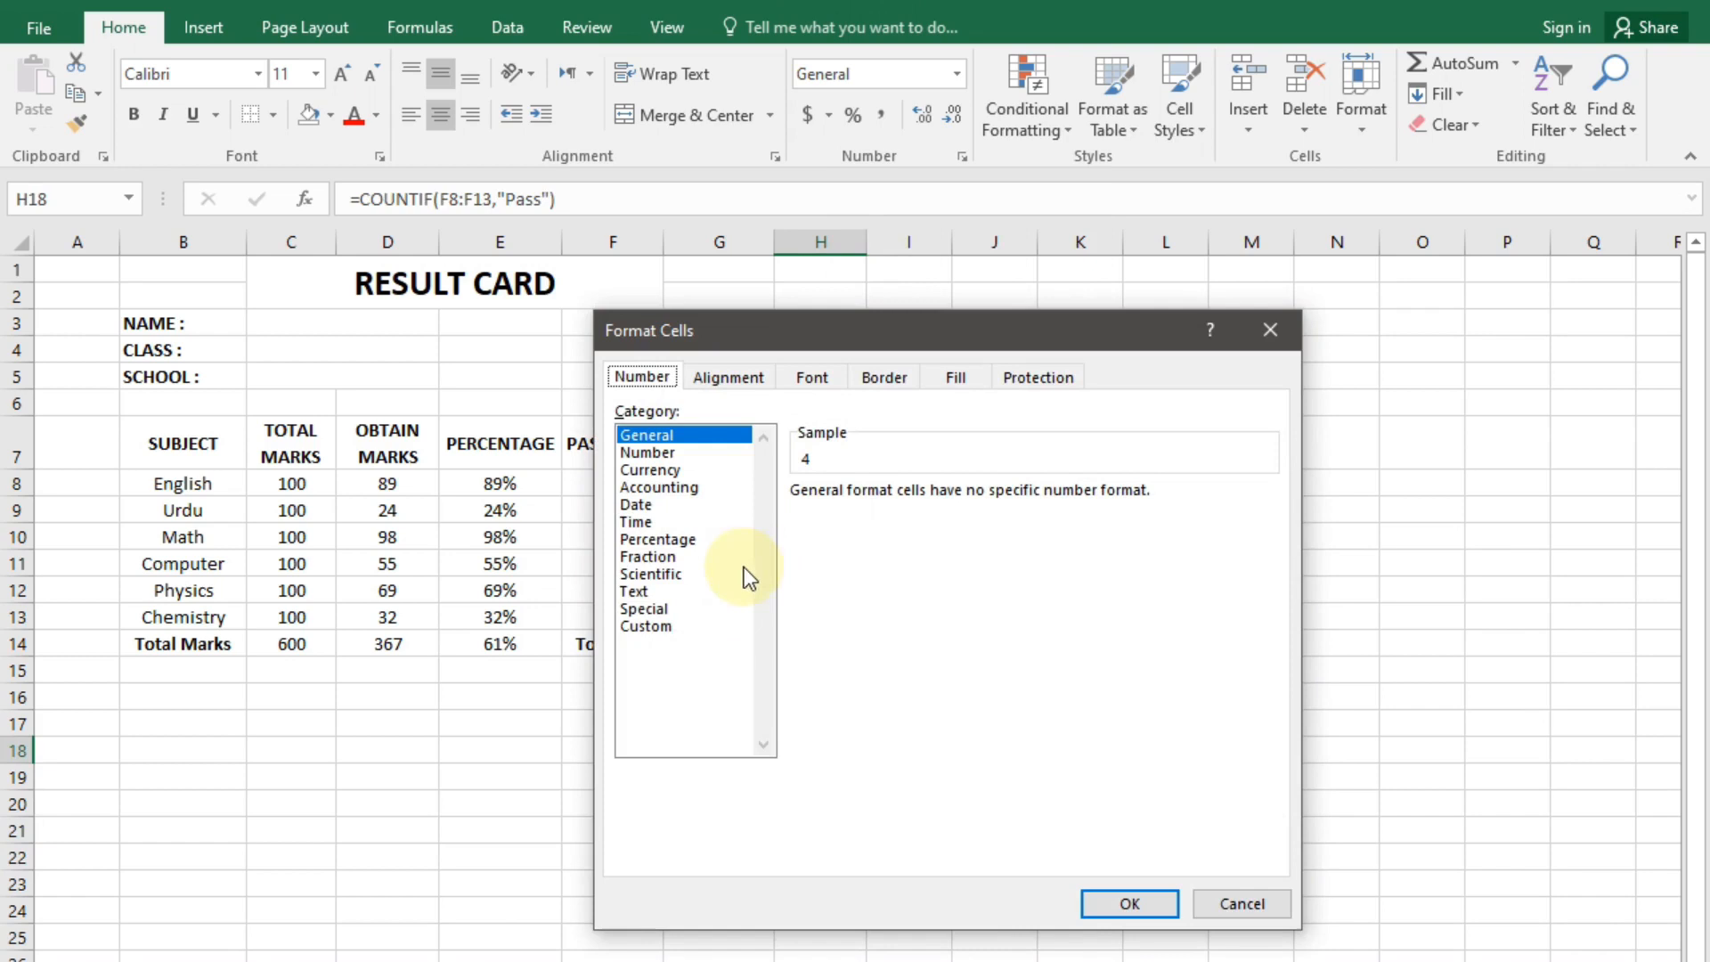
left_click(663, 624)
left_click(853, 518)
left_click_drag(831, 515, 771, 509)
key("BackSpace")
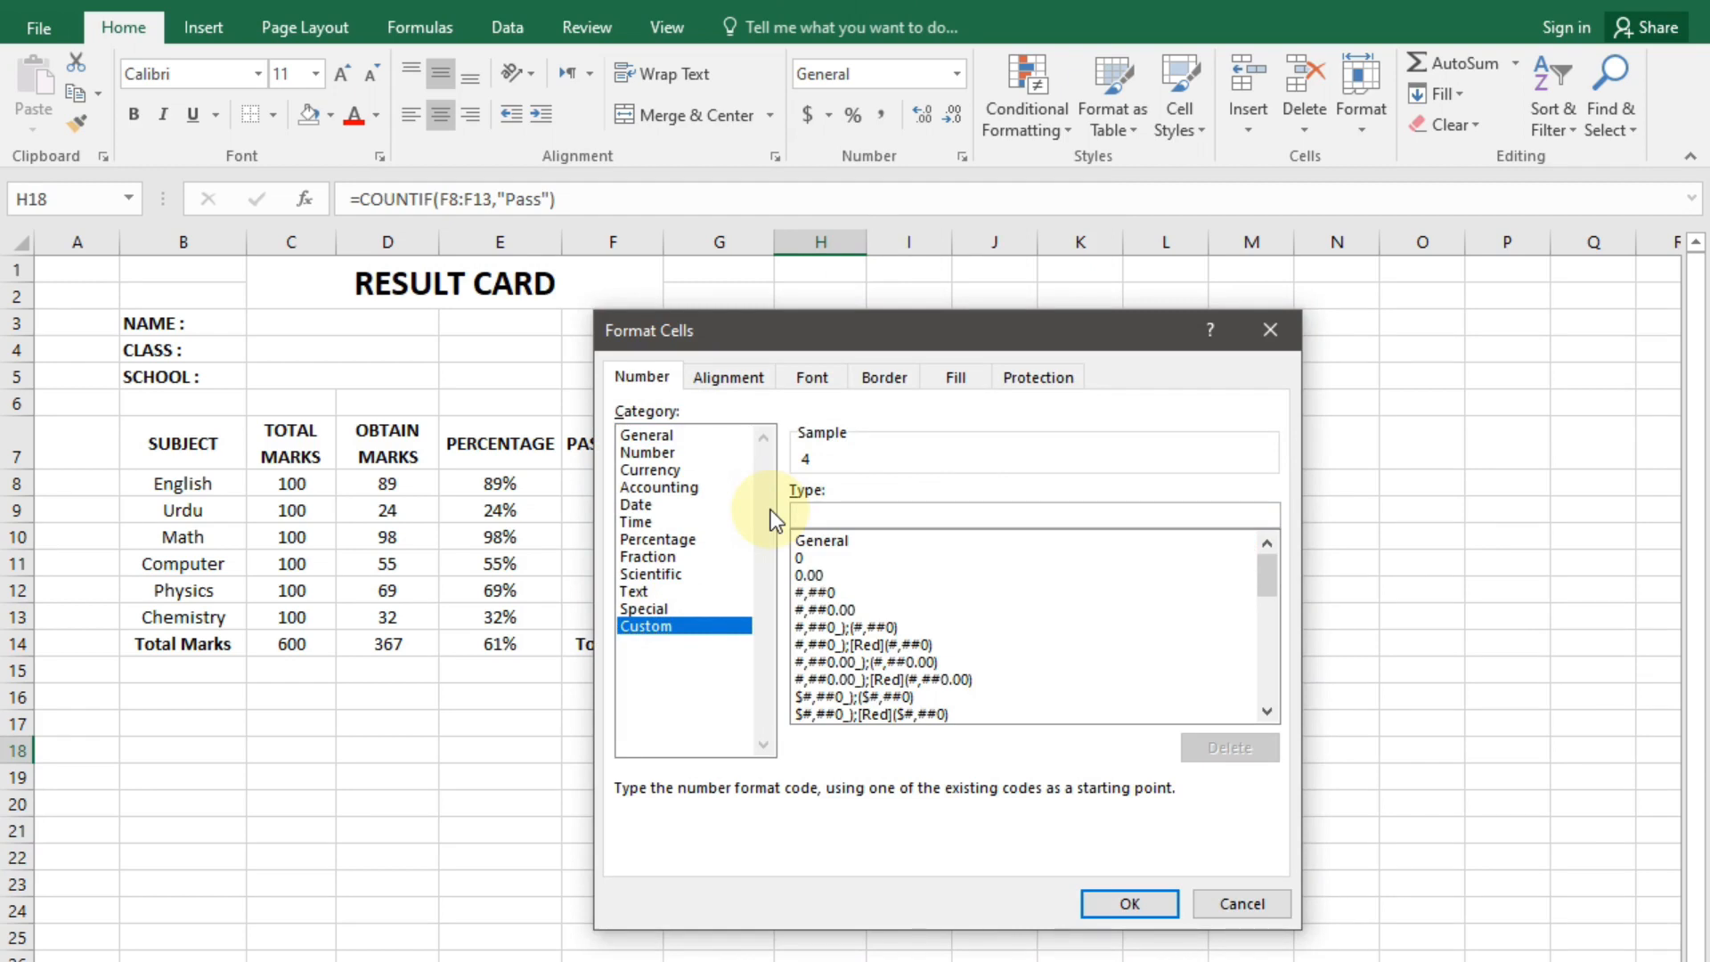
type("#")
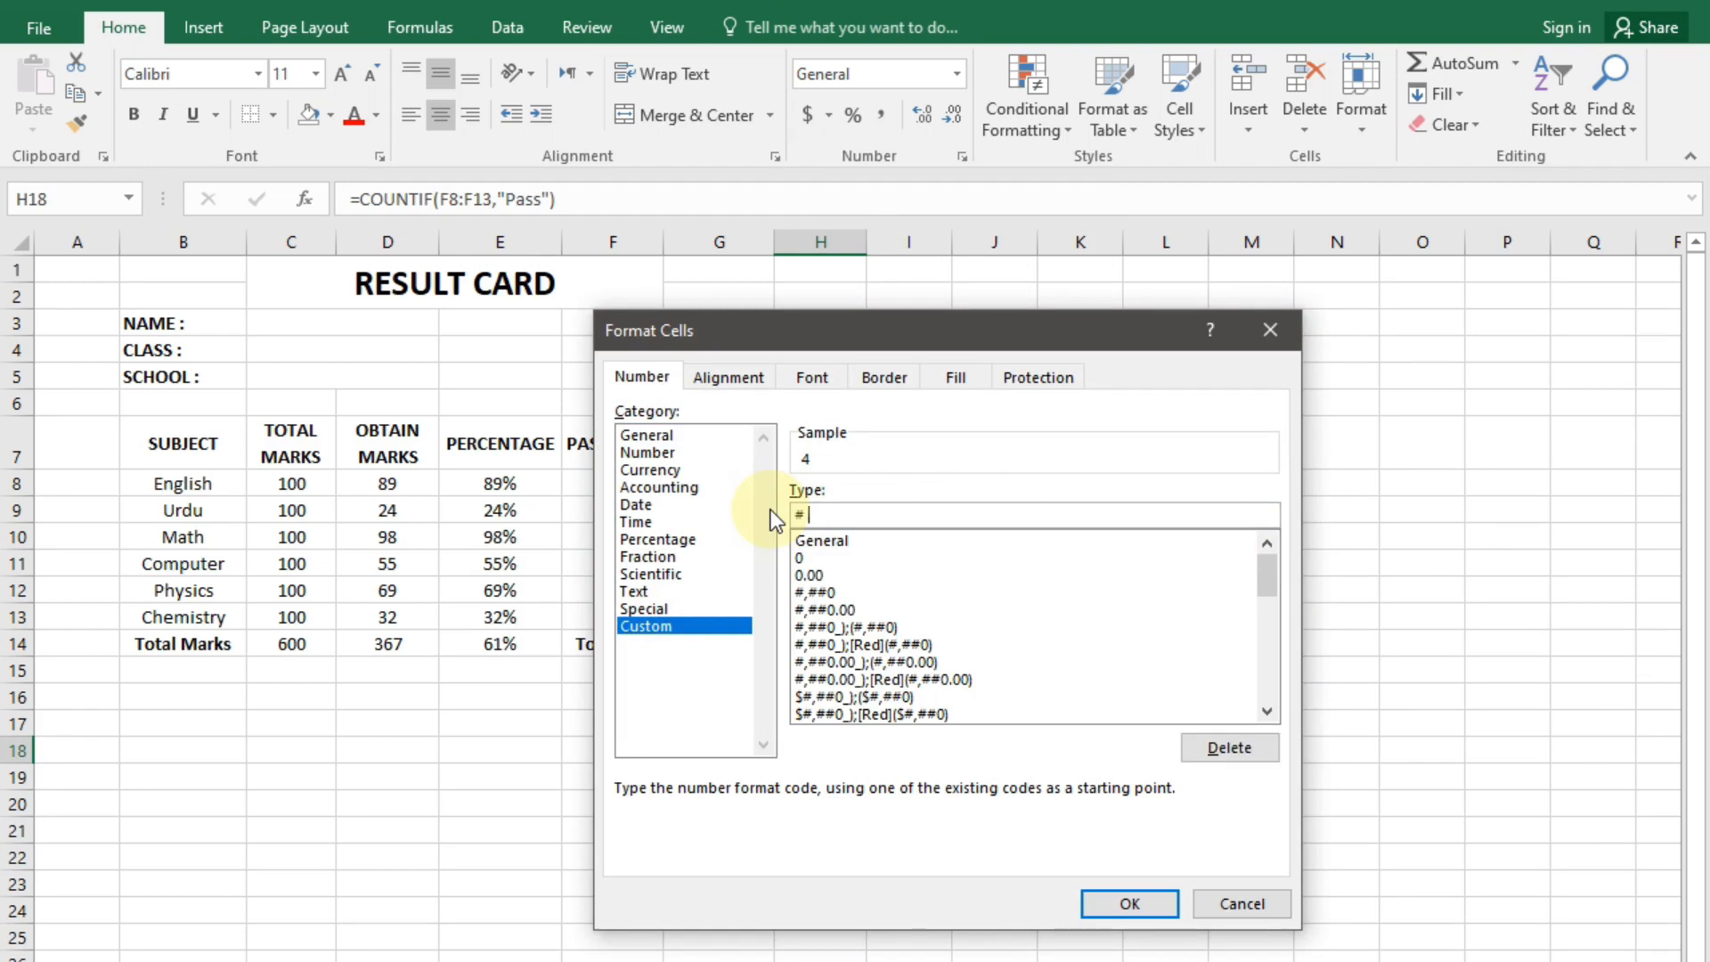
type(" \"Subject\"")
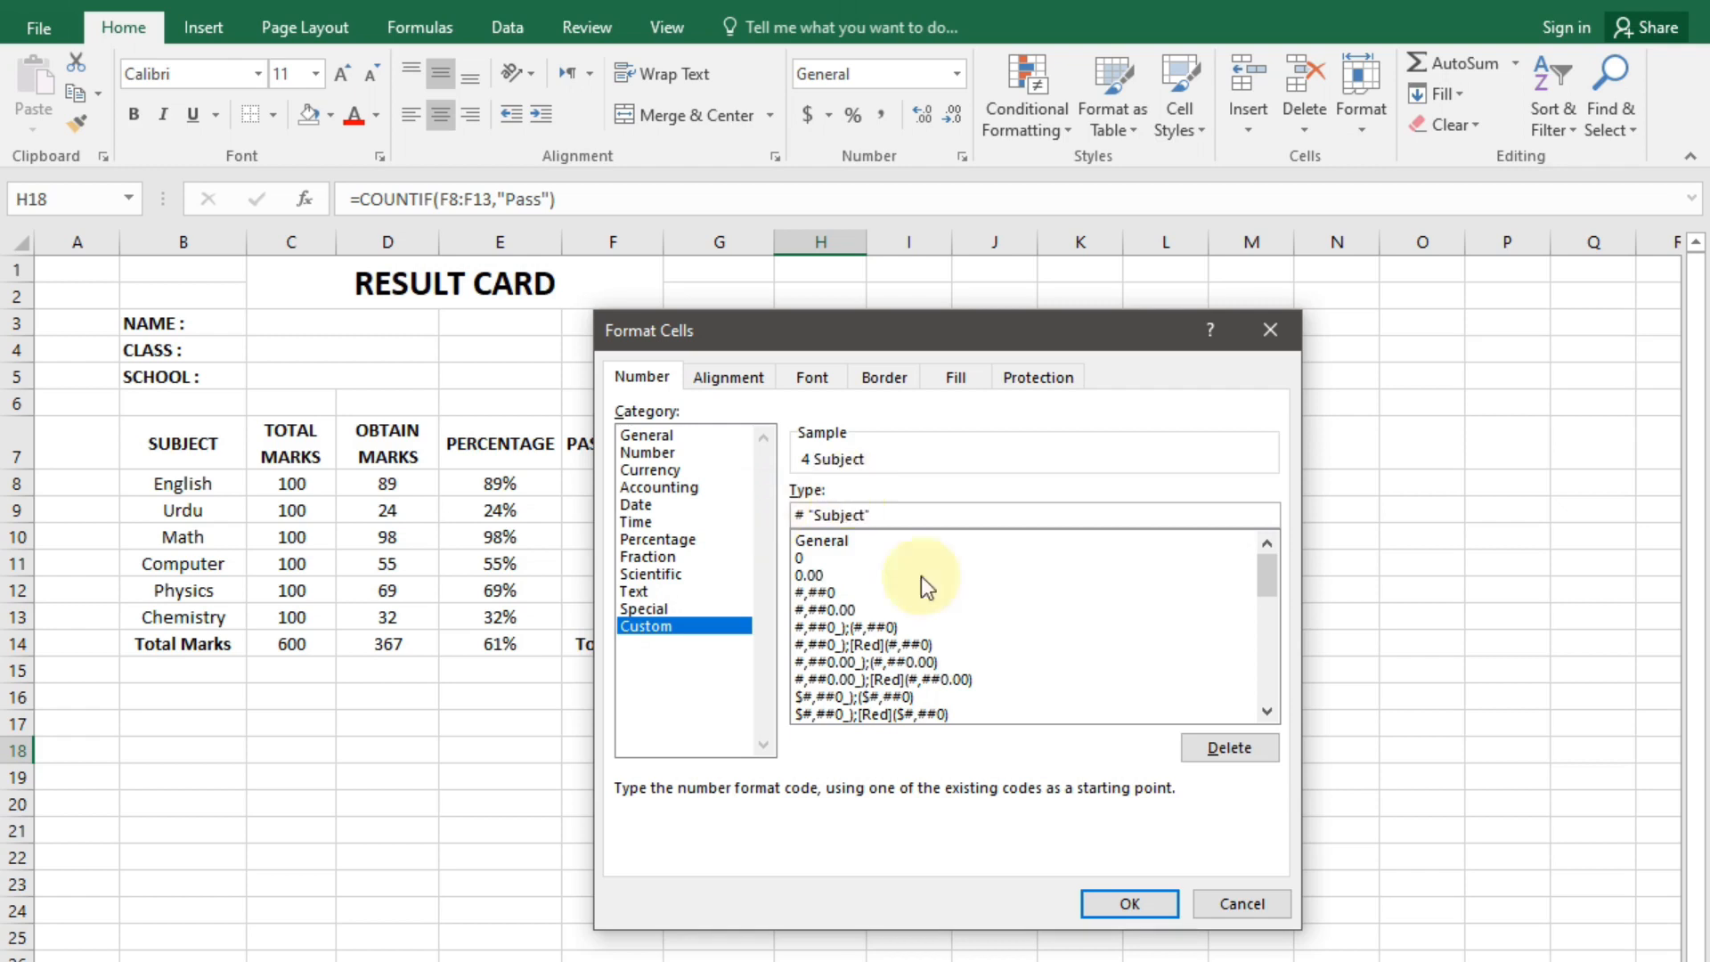
left_click(1130, 905)
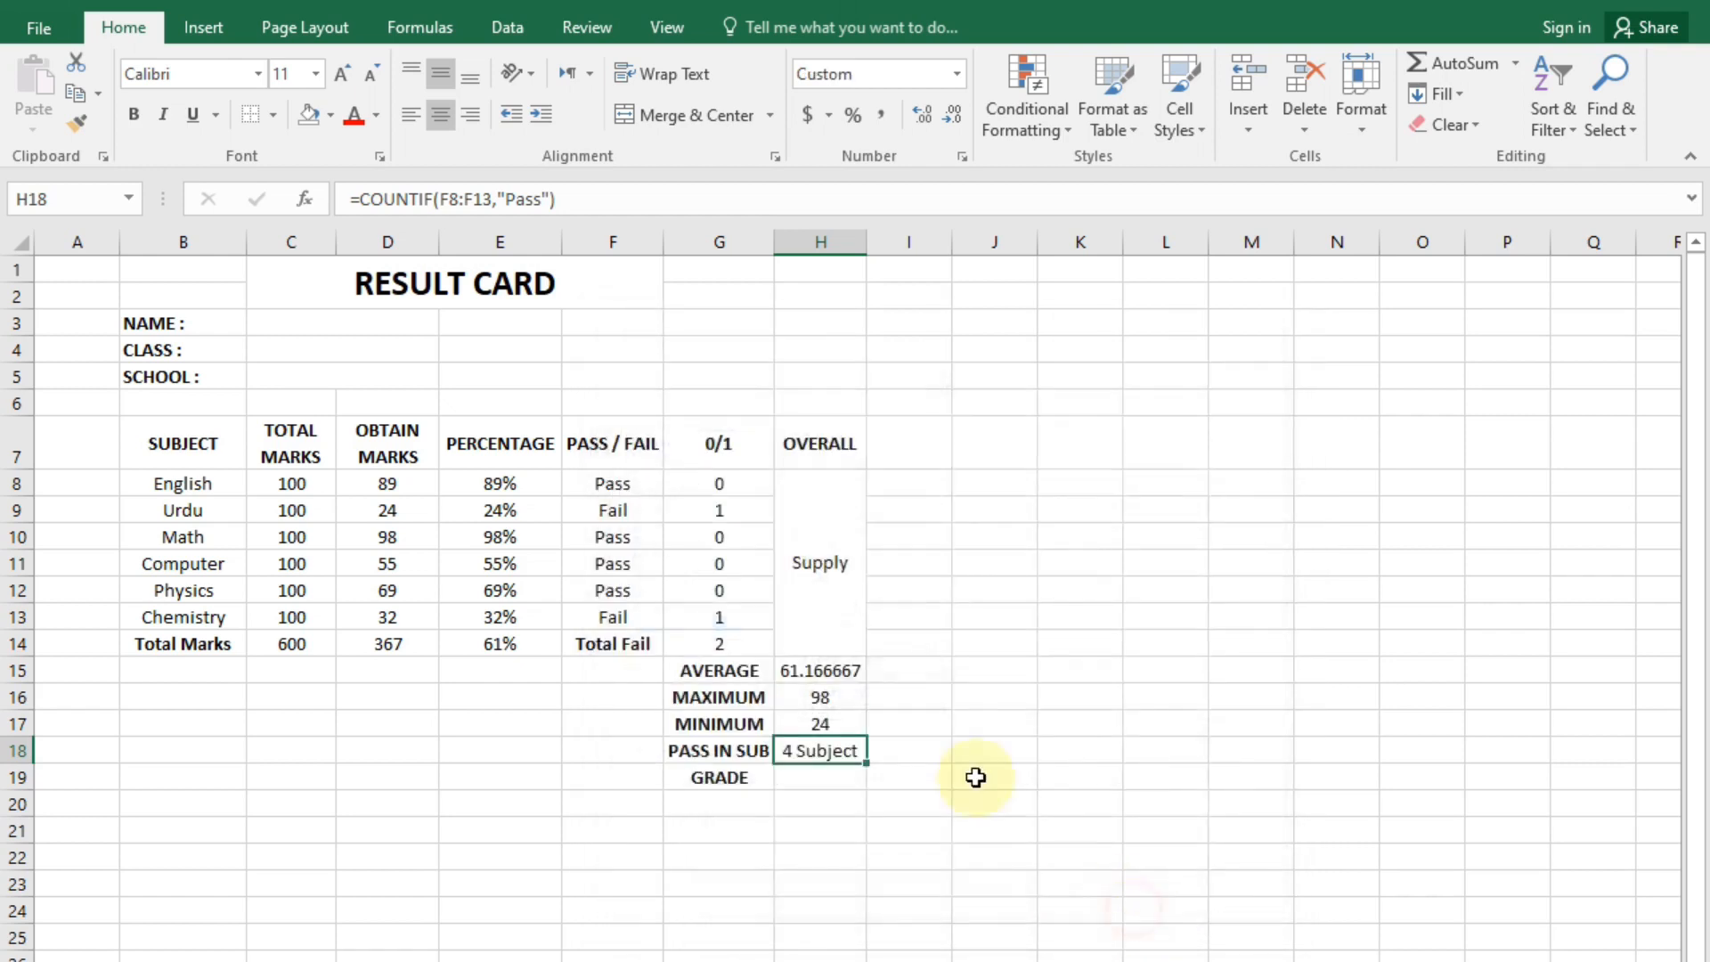
left_click(895, 825)
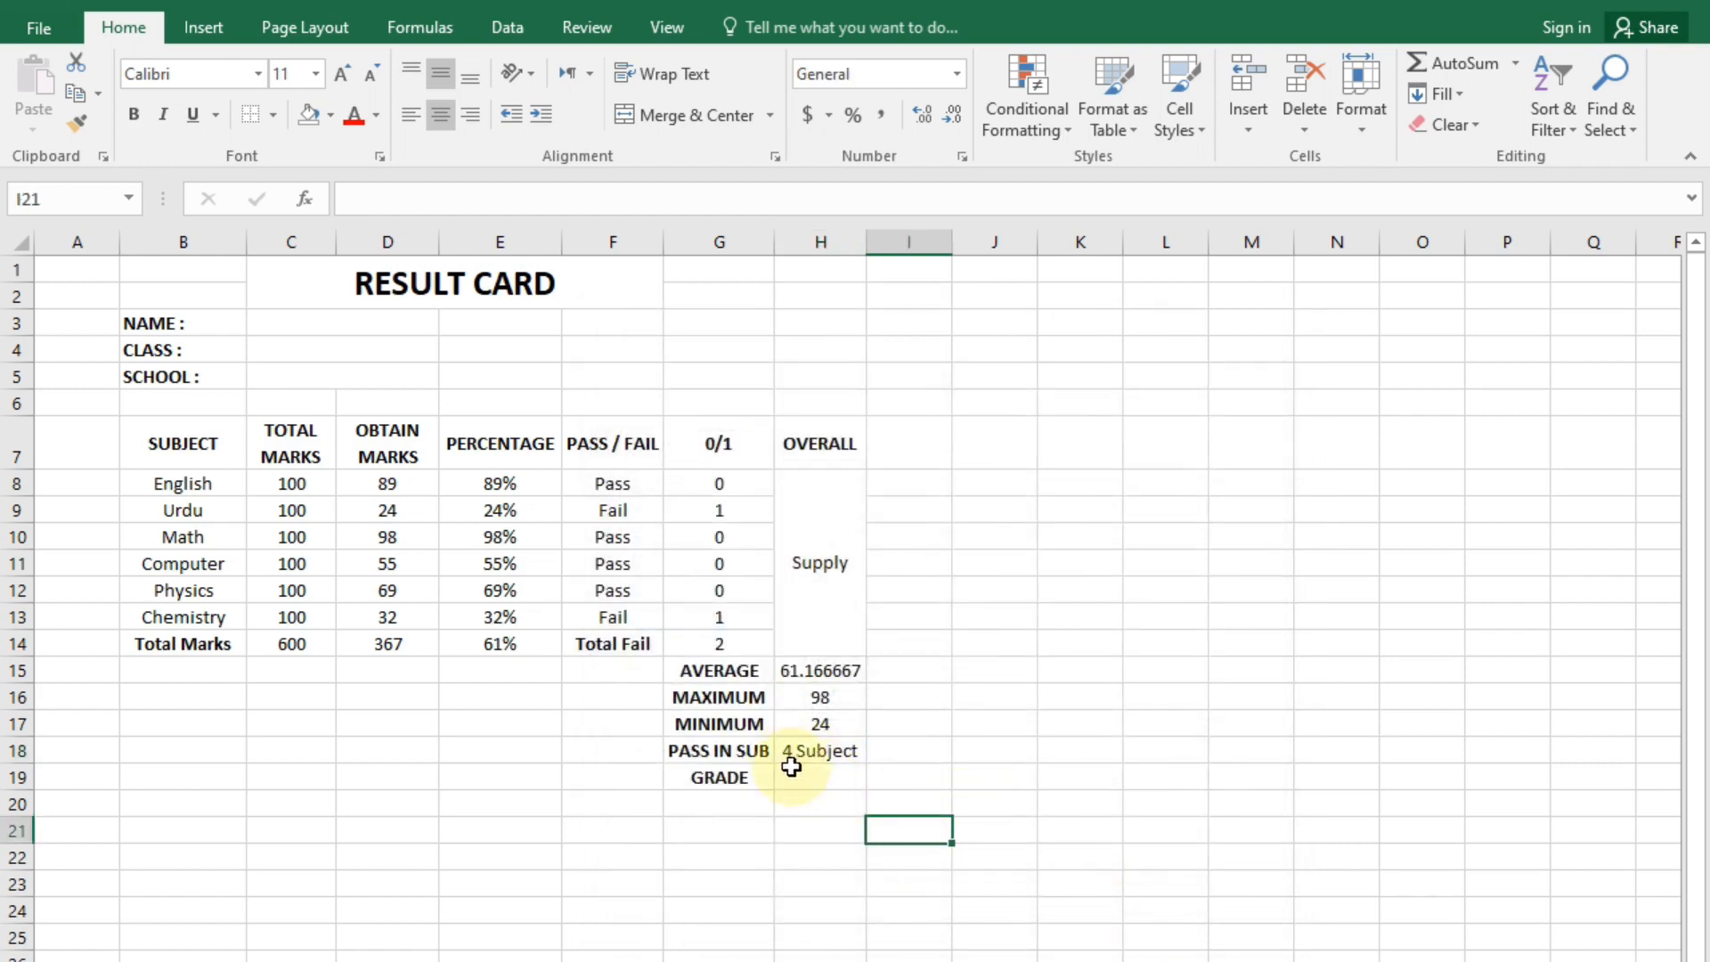
Start a nested IF formula in H19, beside the GRADE label, that returns "A+" when the overall percentage in E14 is >=80%.
left_click(813, 777)
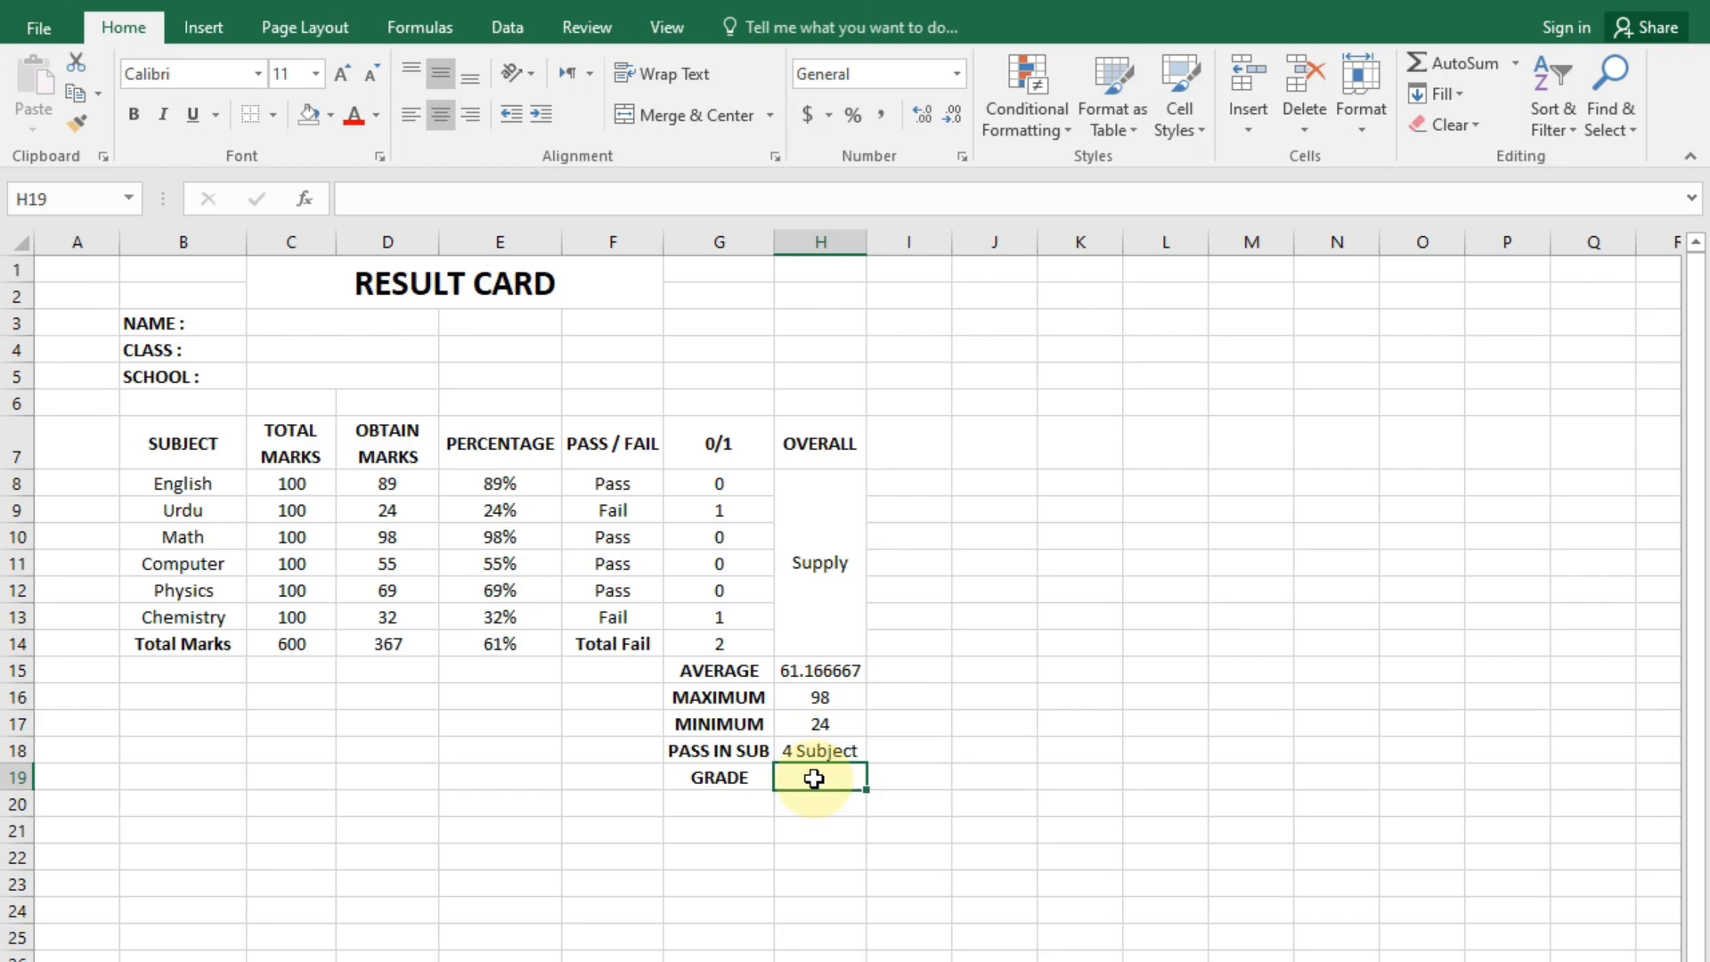
type("=")
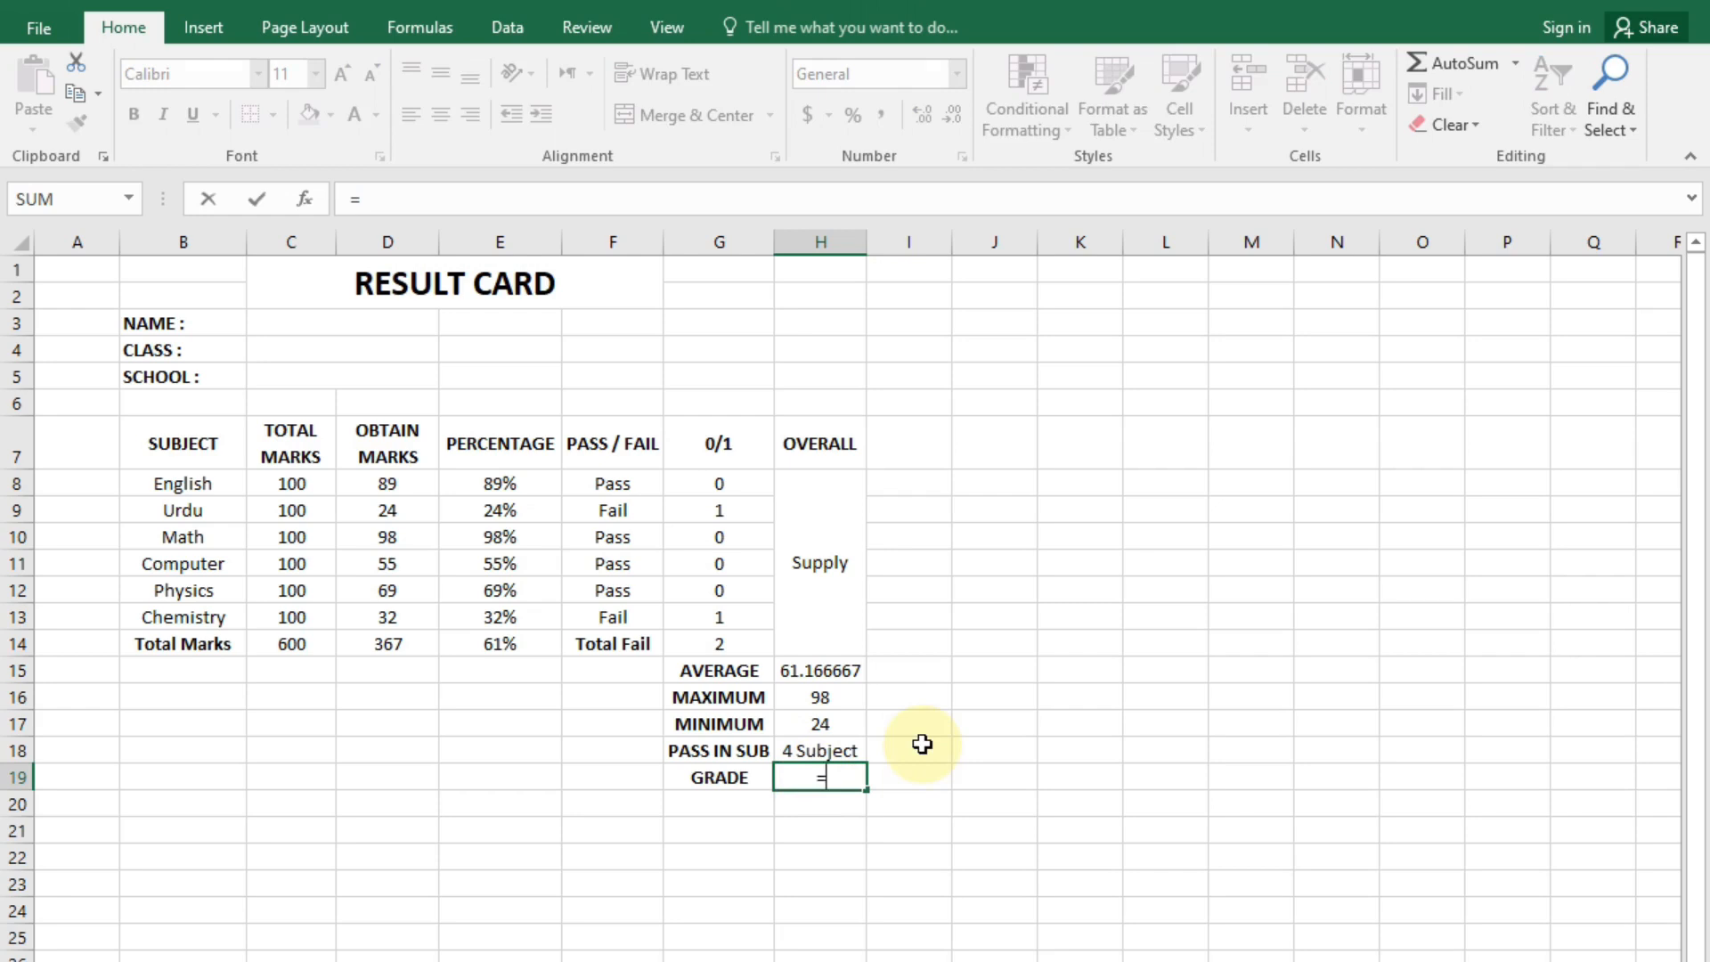
type("if")
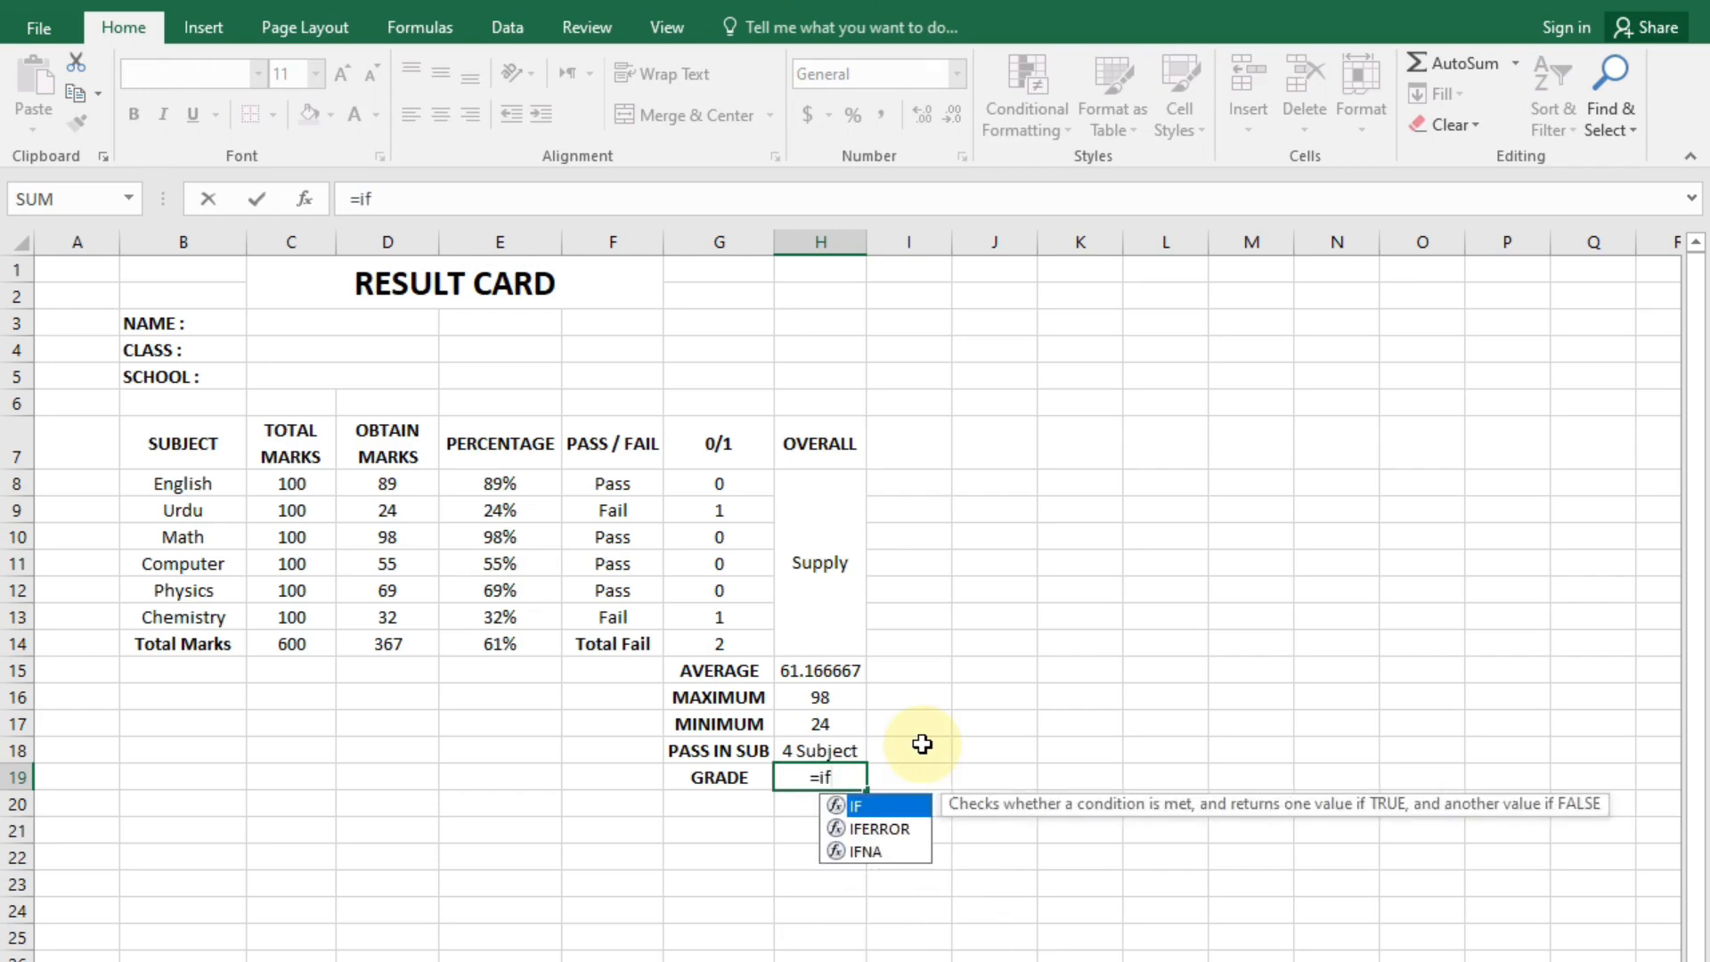
type("(")
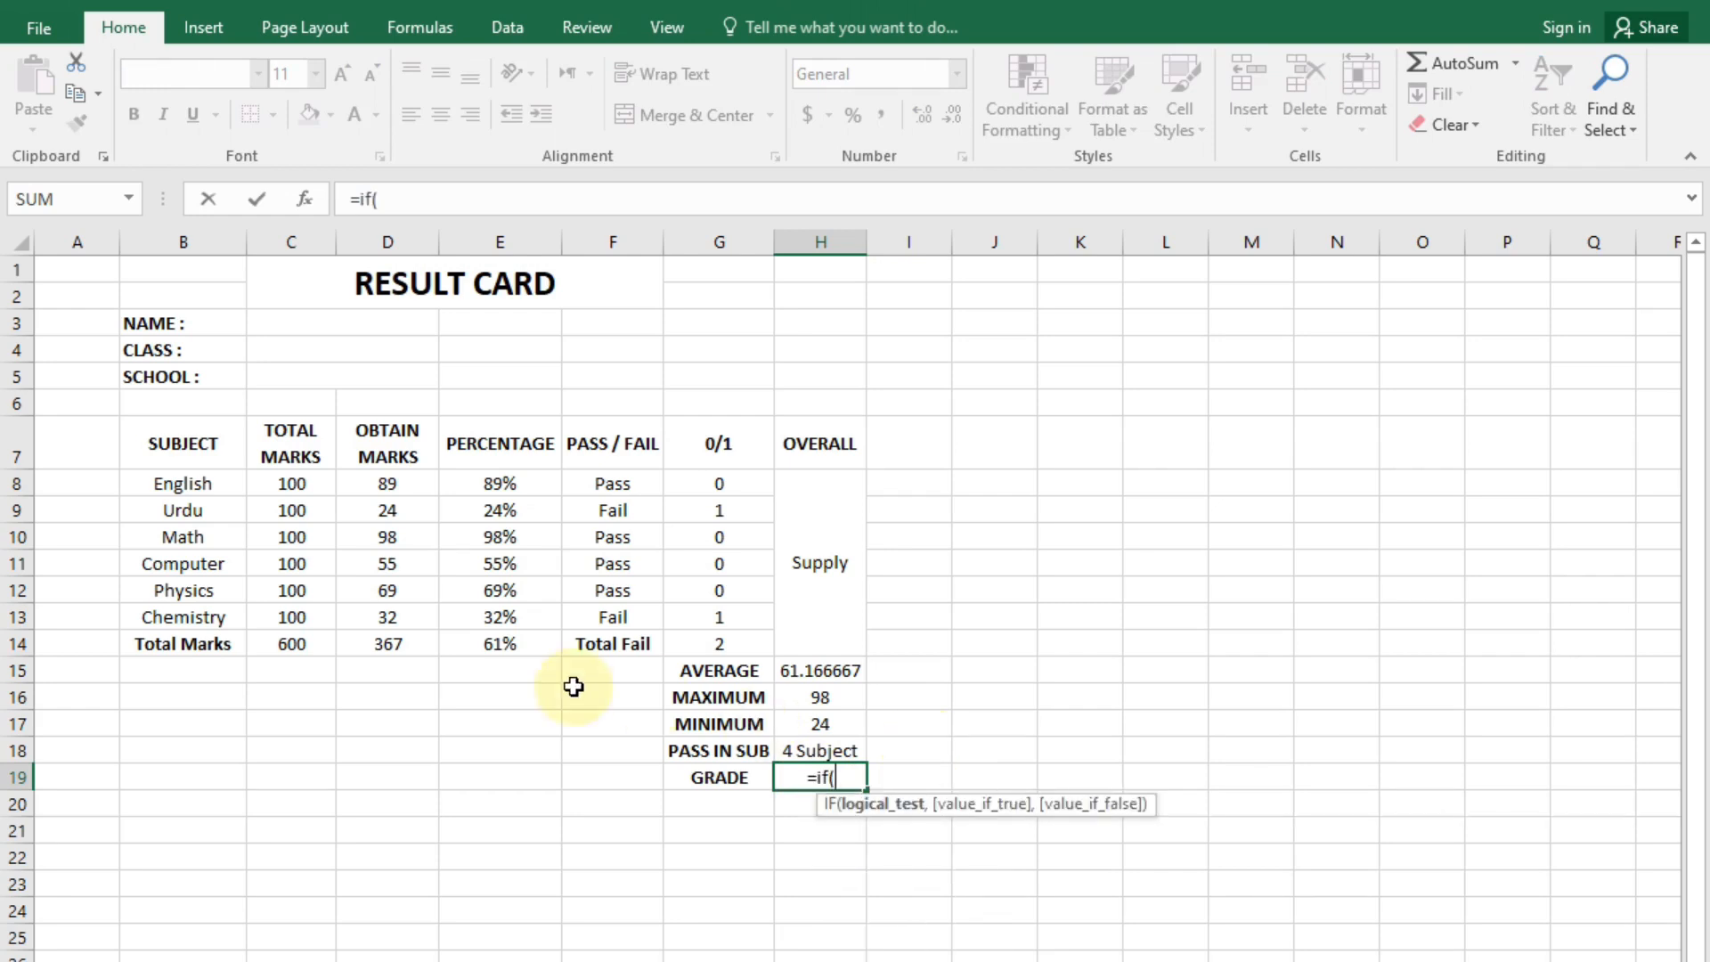
left_click(535, 639)
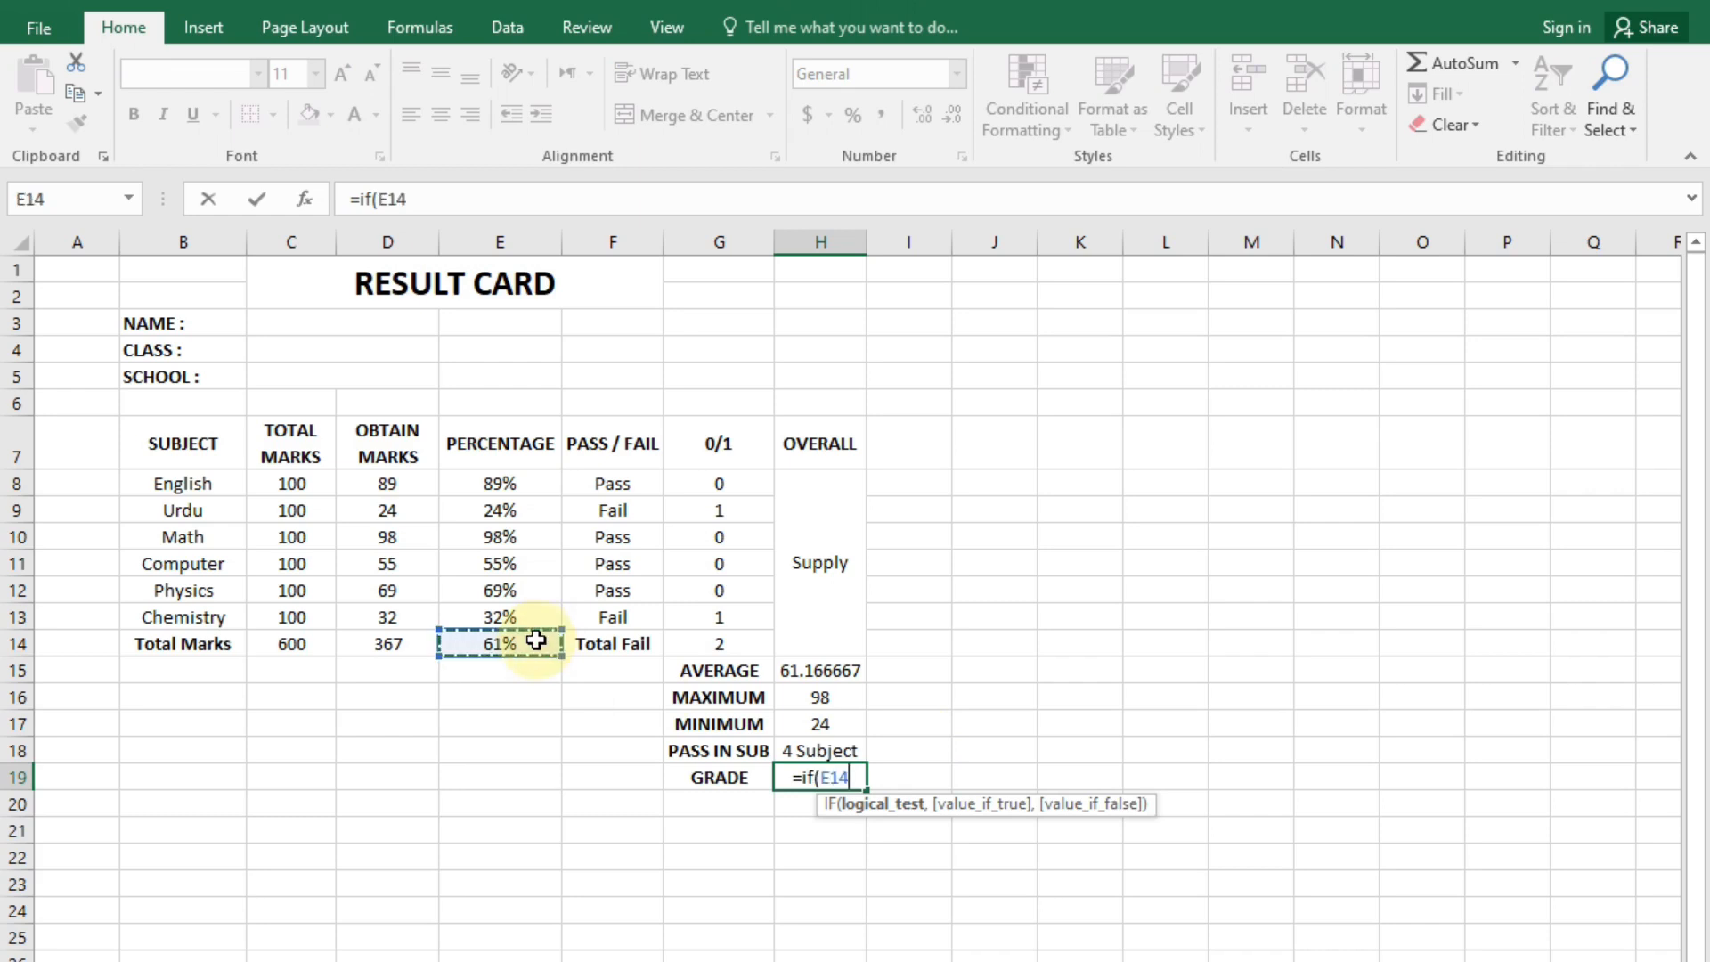
type(">=")
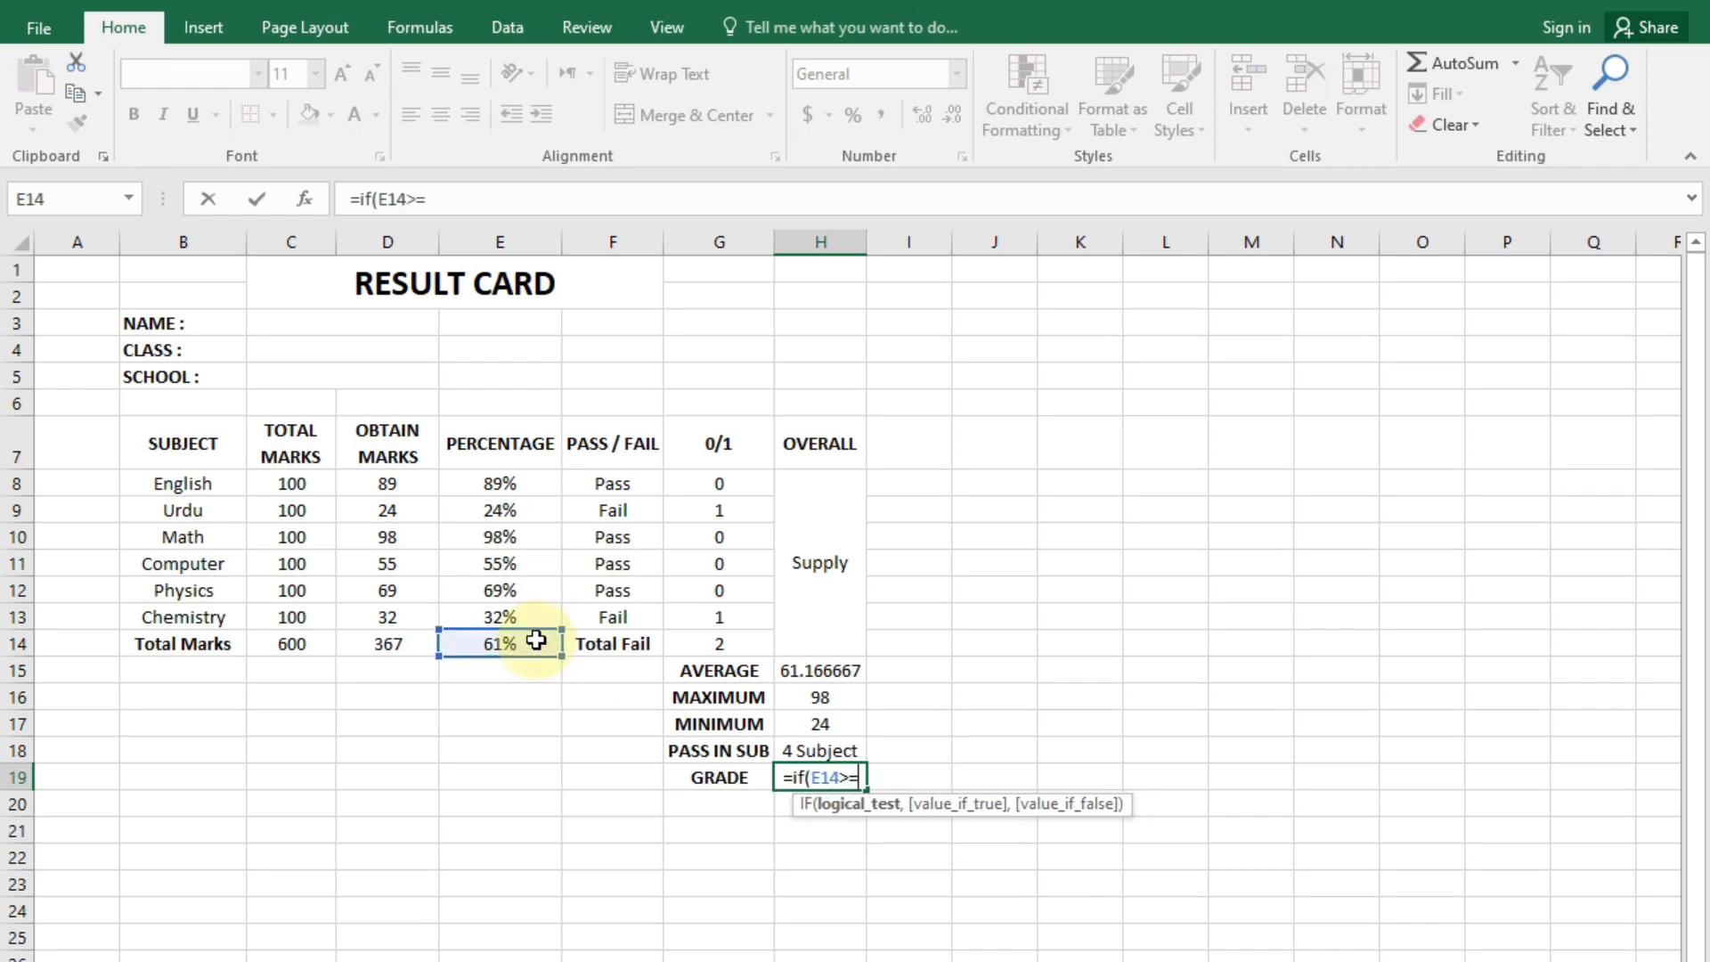
type("80%")
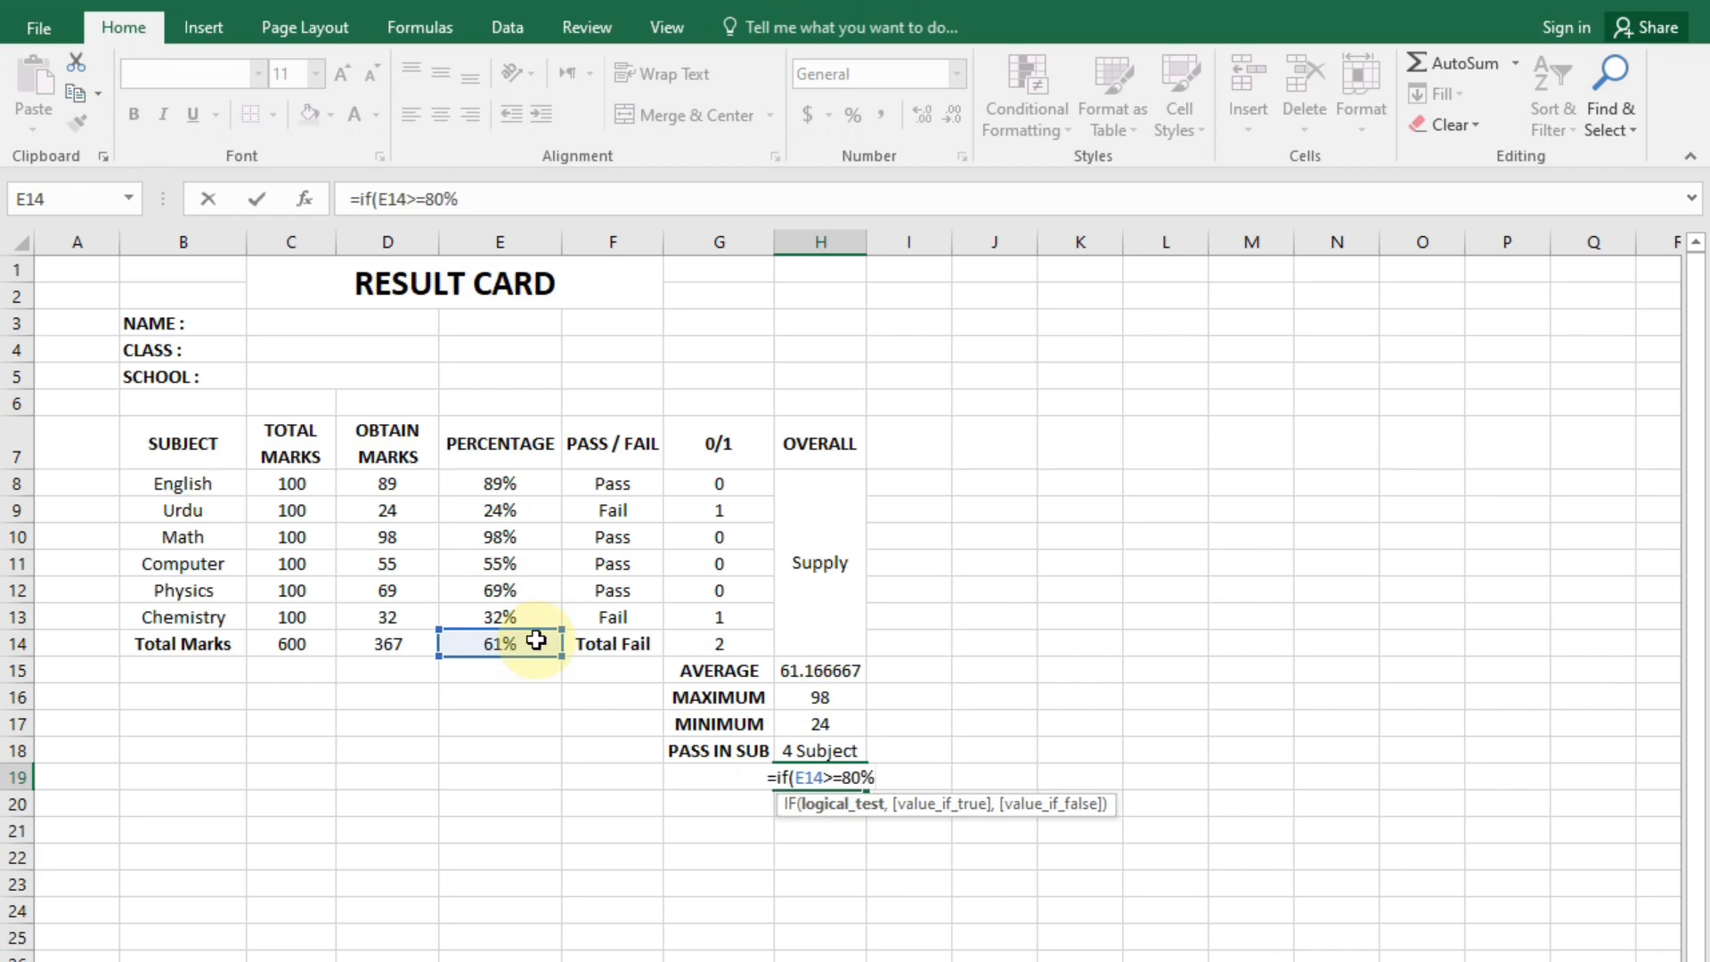
type(",")
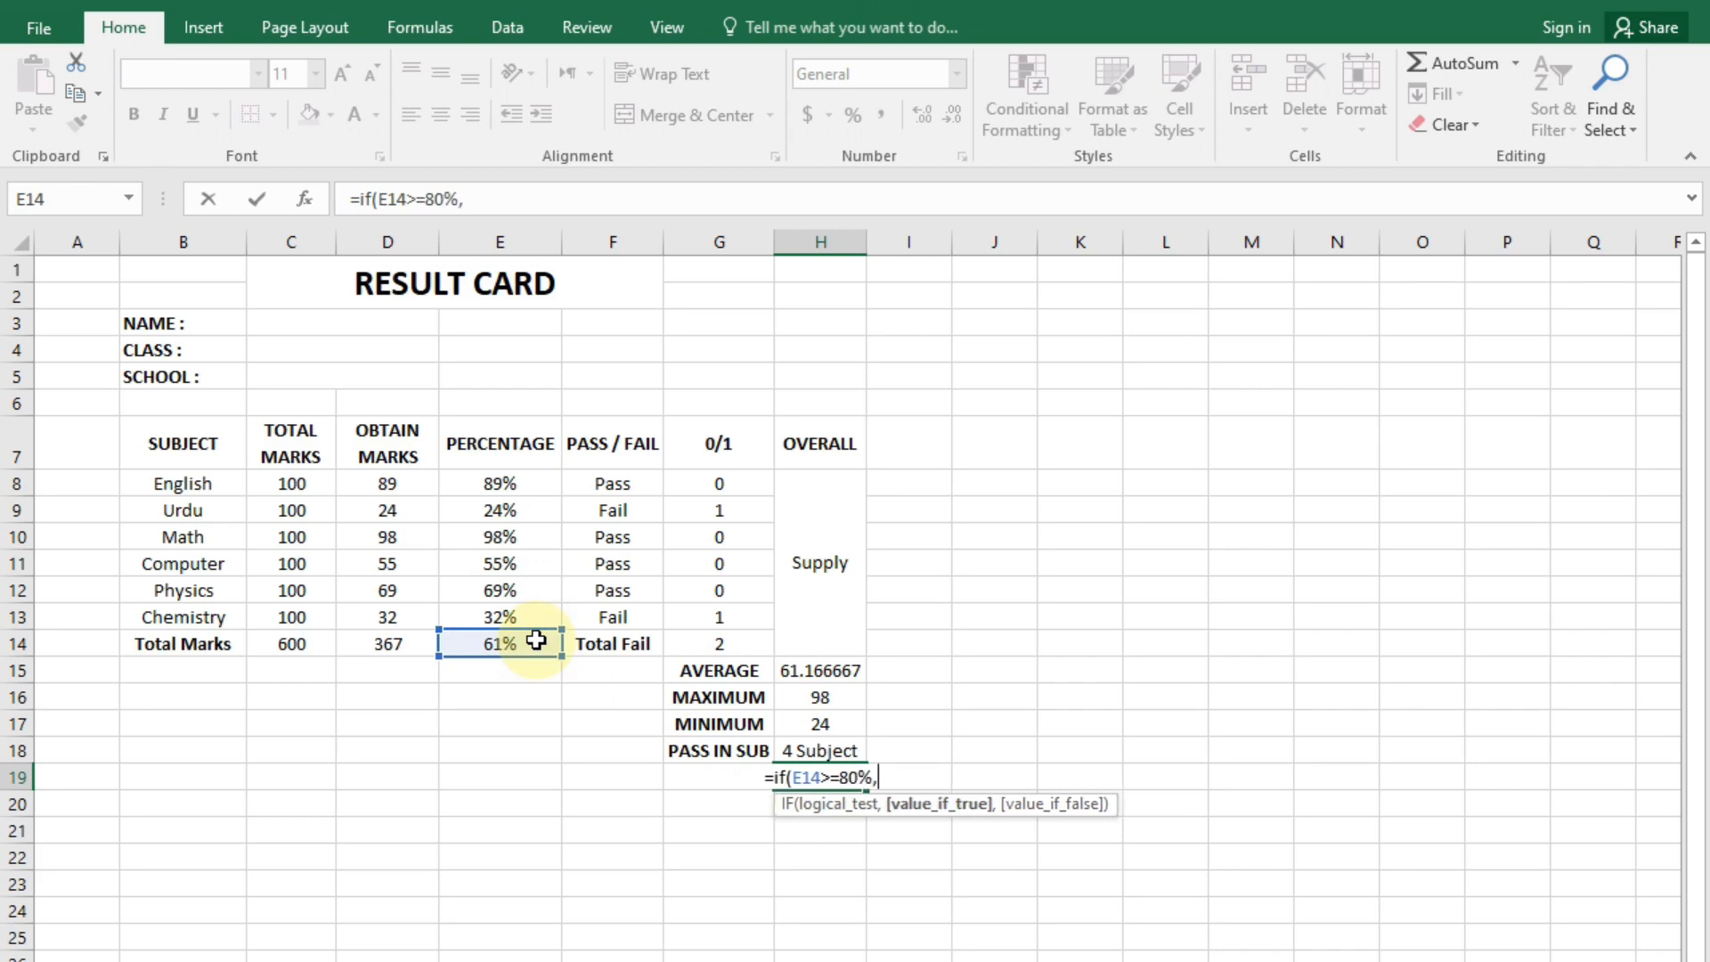
type("\"a")
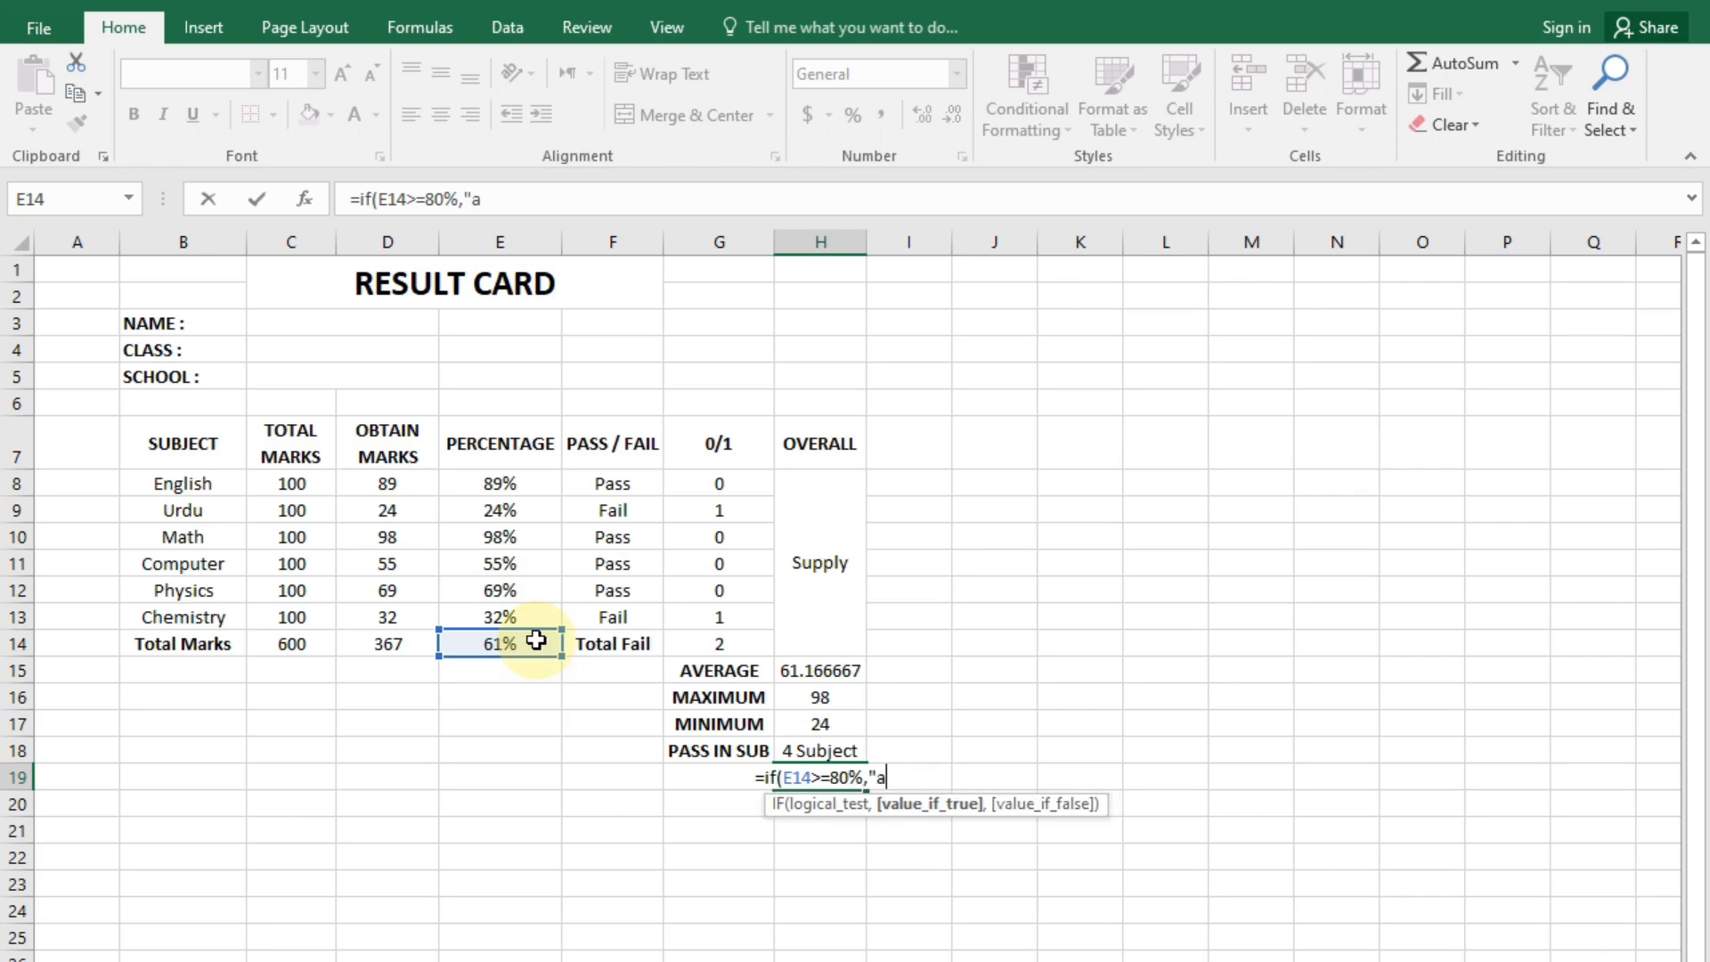
key("BackSpace")
type("A+")
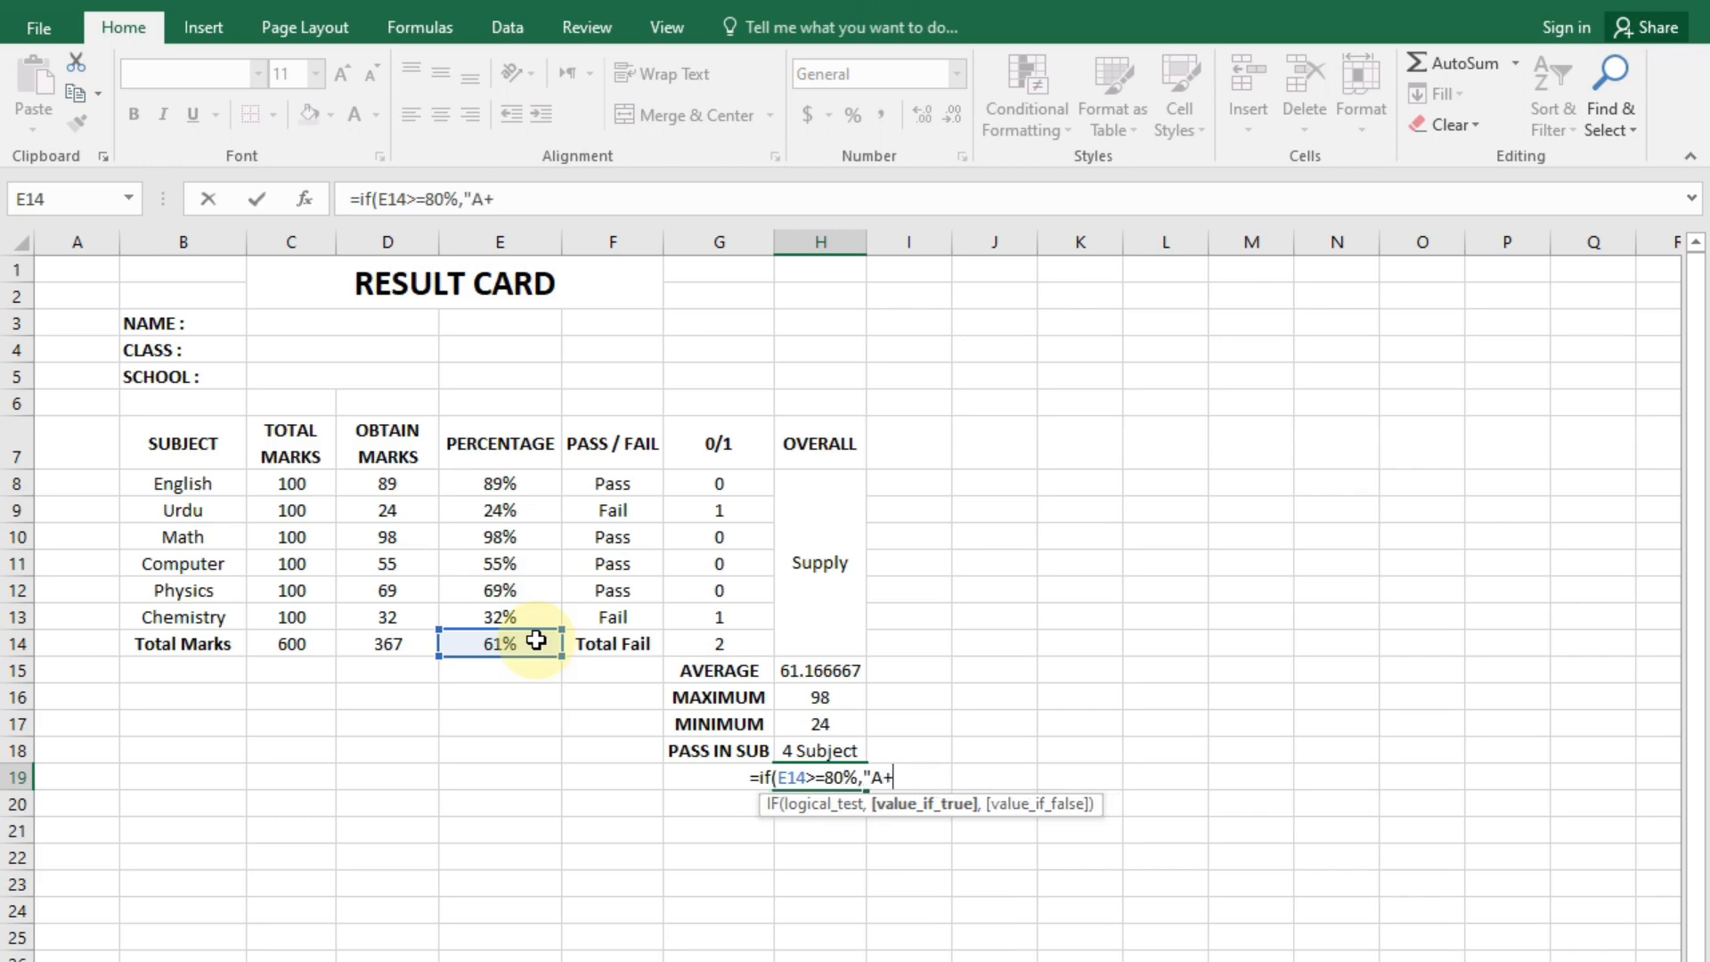
type("\",")
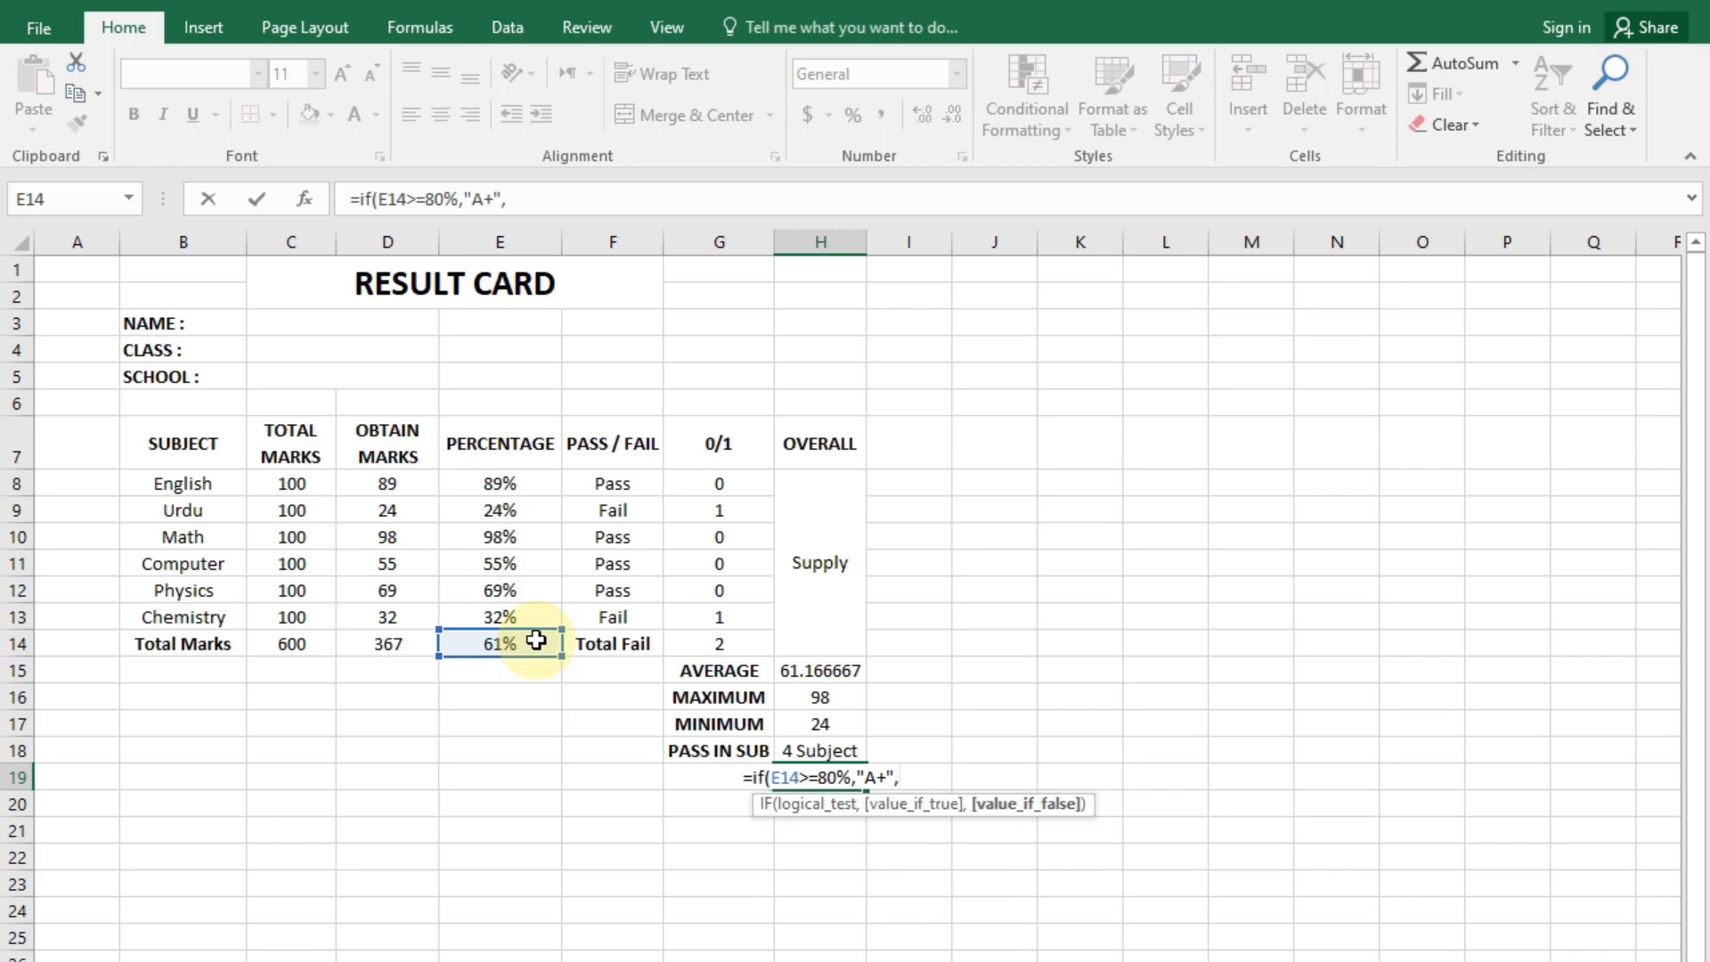
Add a nested IF to the H19 grade formula that returns "A" when E14>=70%, with a comma separating the test and the result.
type("if")
key("Tab")
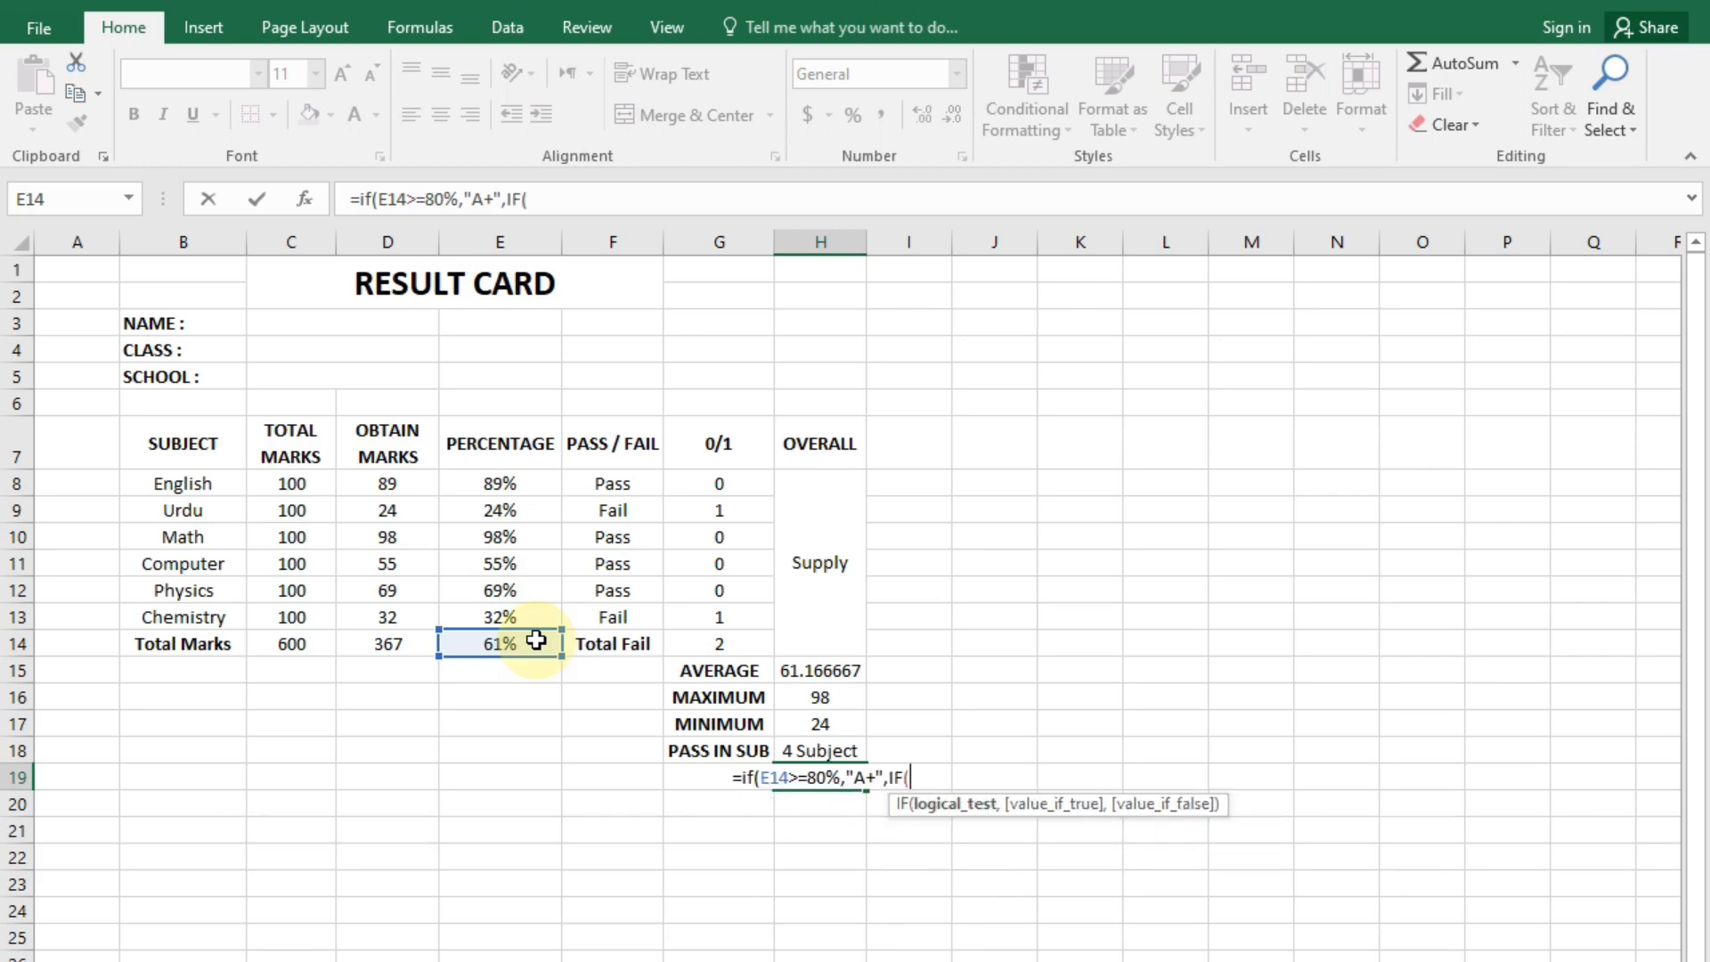
left_click(535, 639)
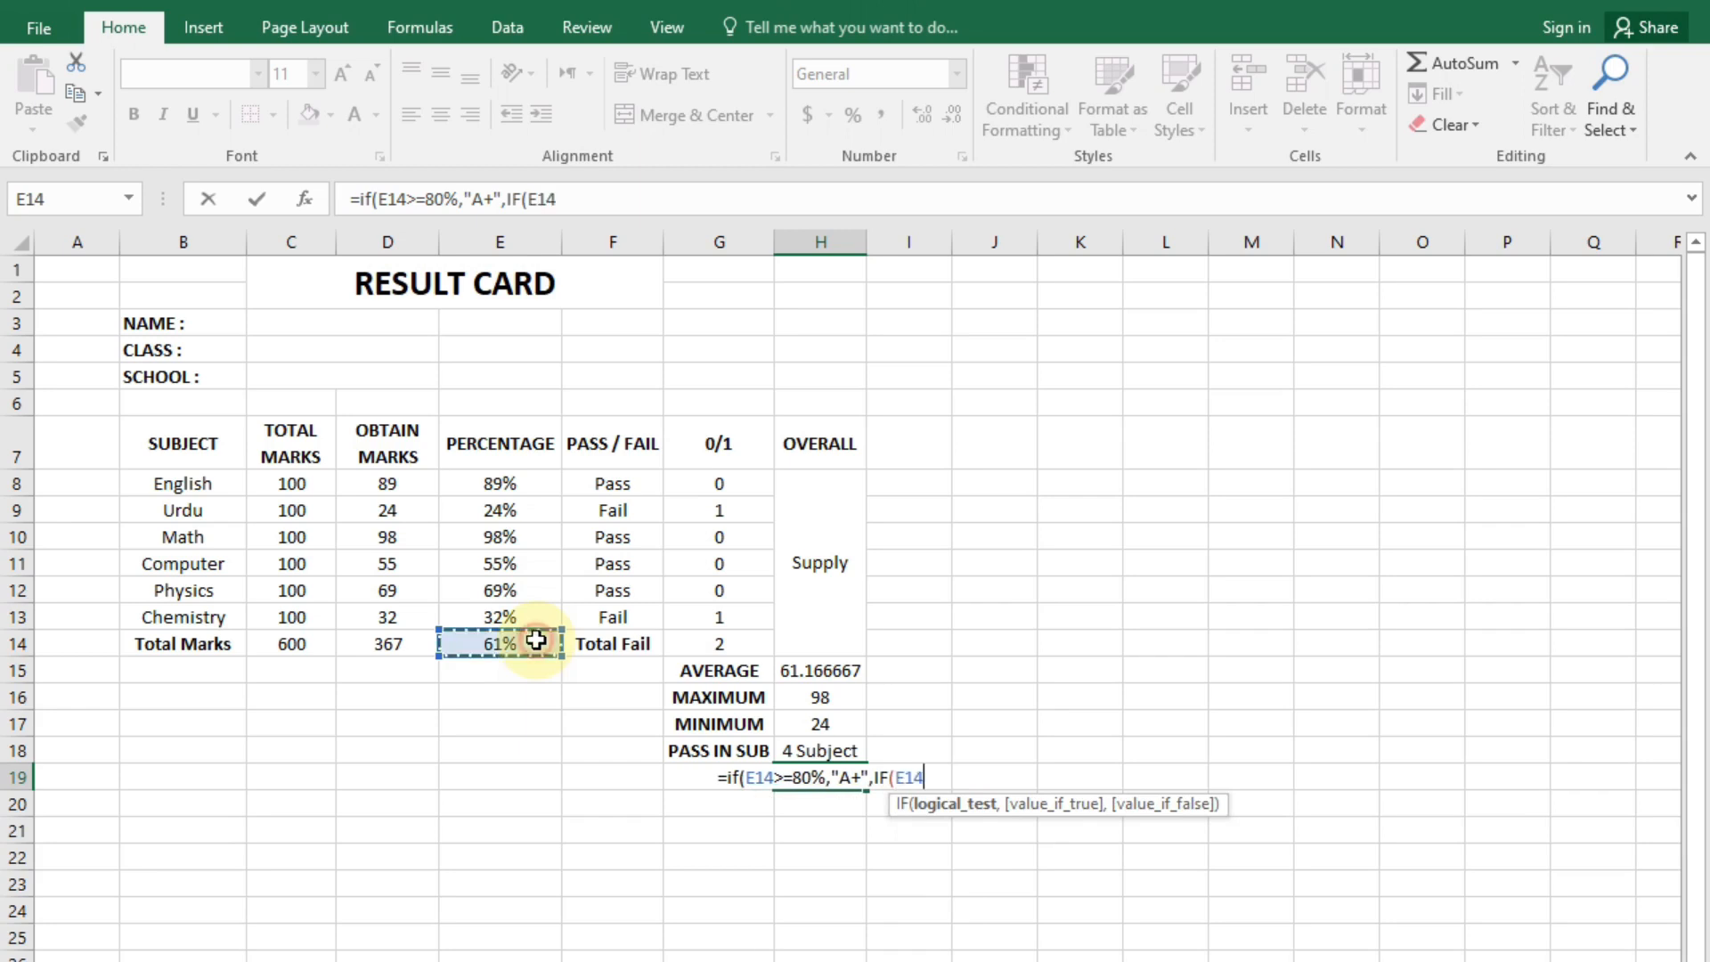
type(">=")
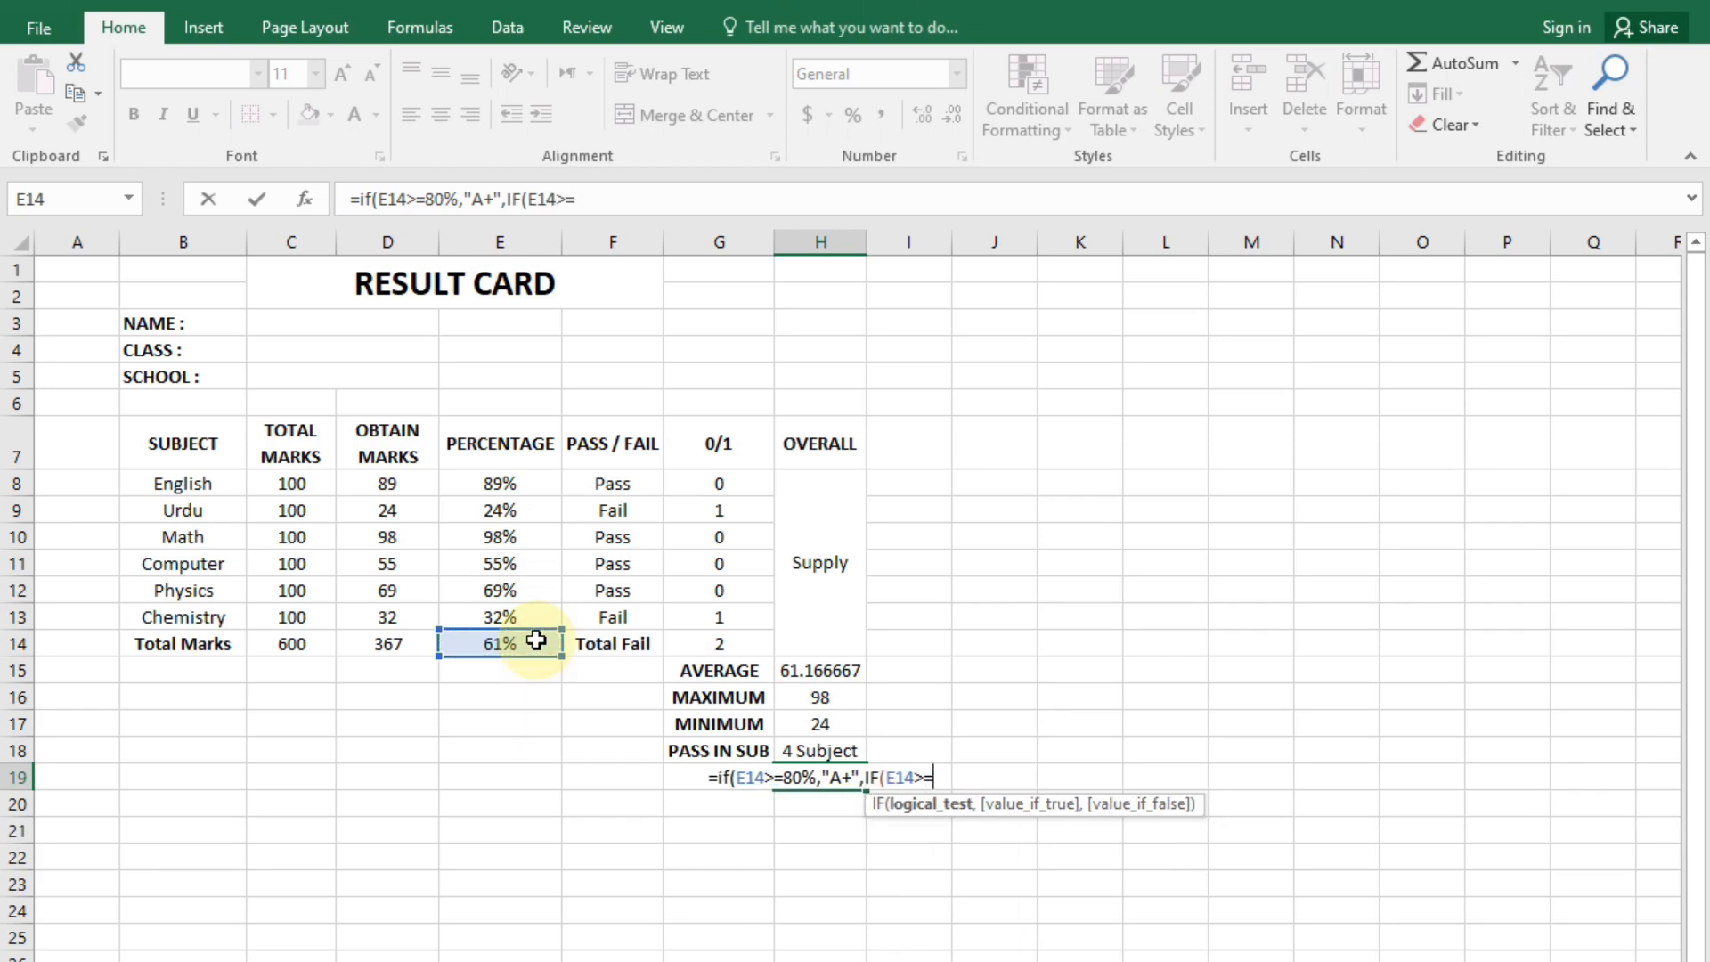
type("70")
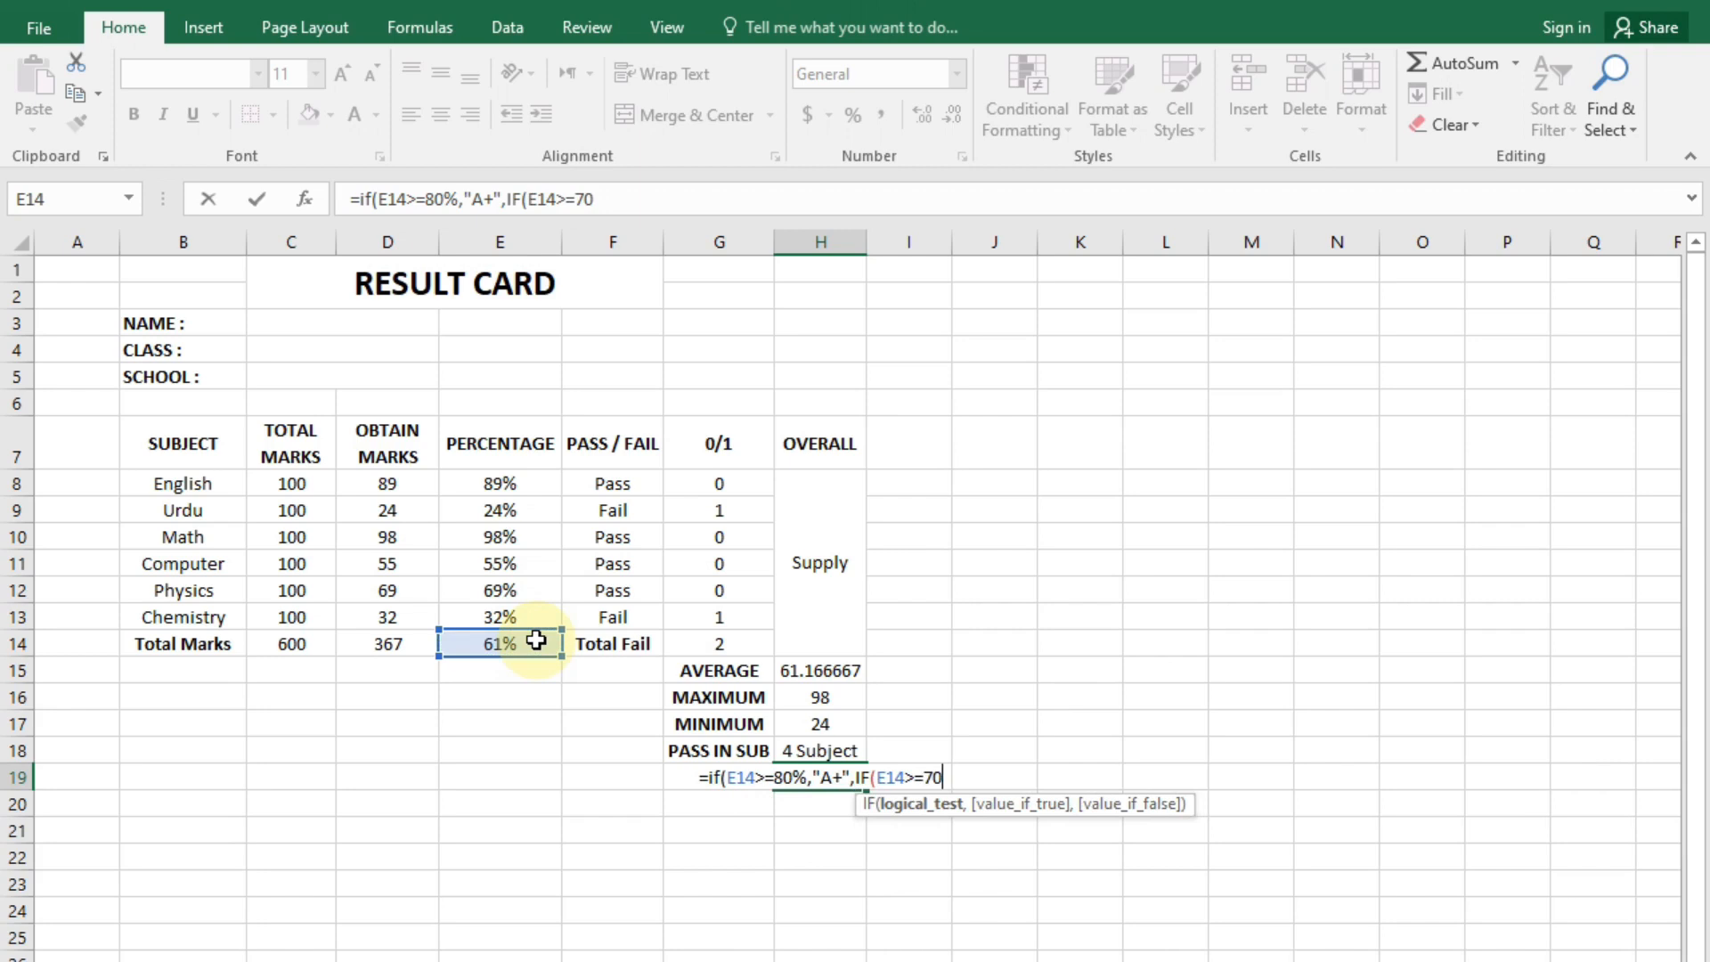
type("%\"A")
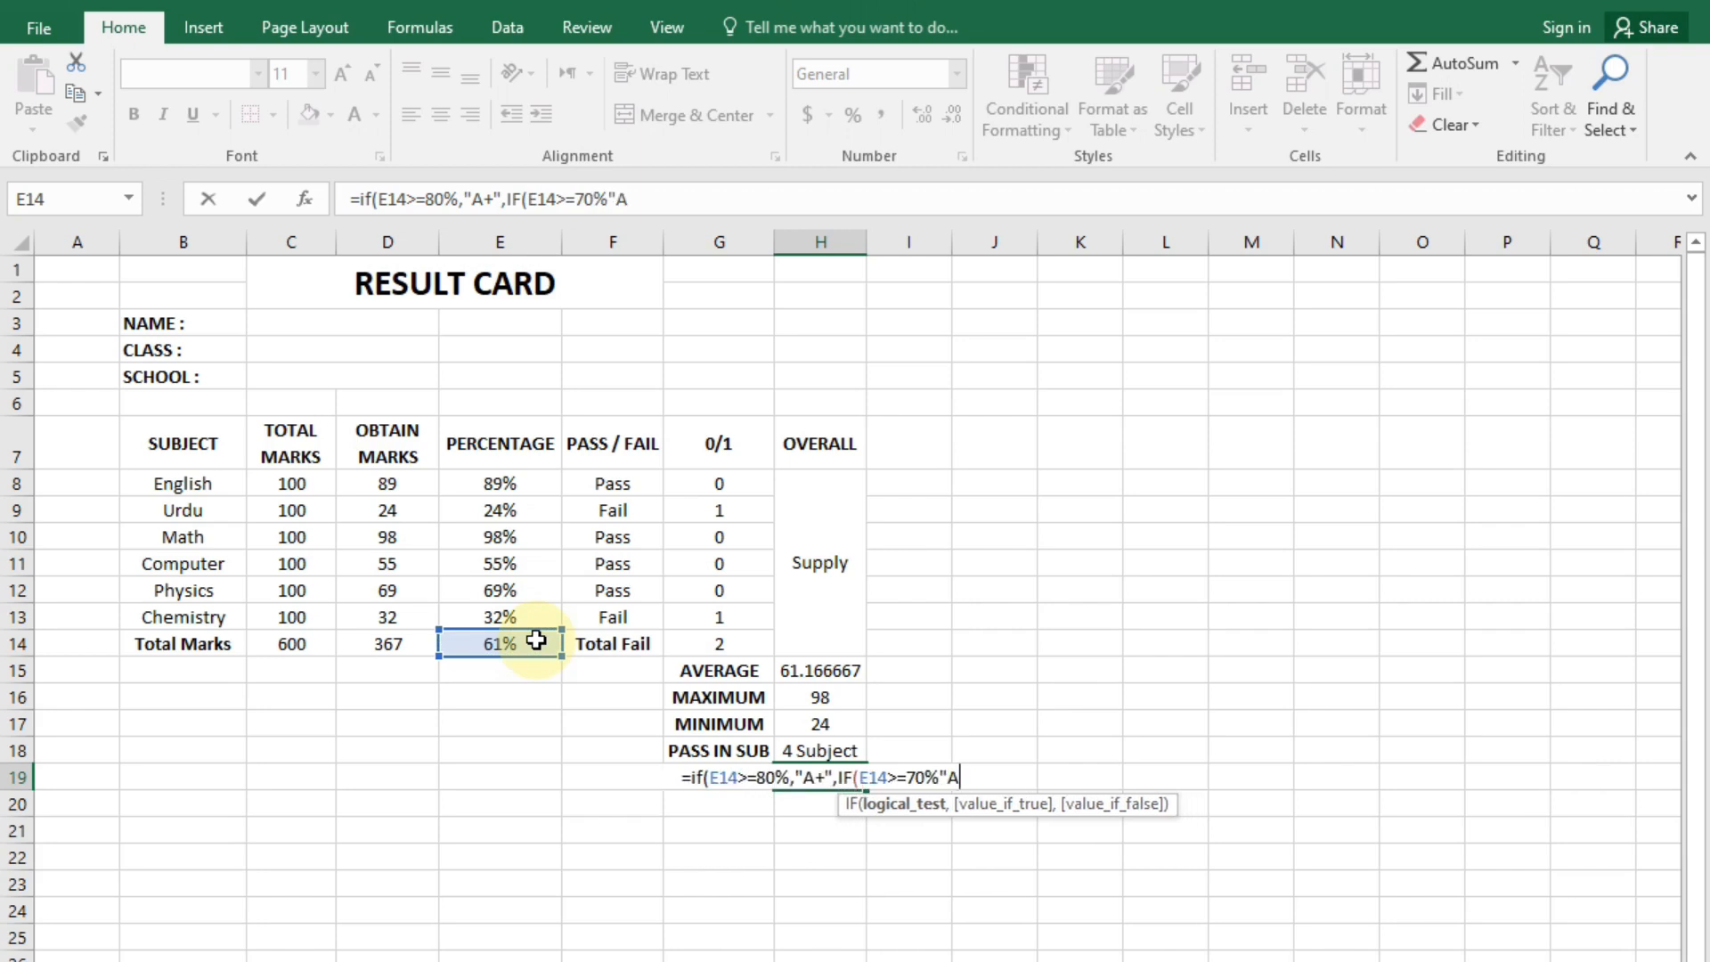
type("\"")
key("F2")
key("Left")
key("Left")
key("Left")
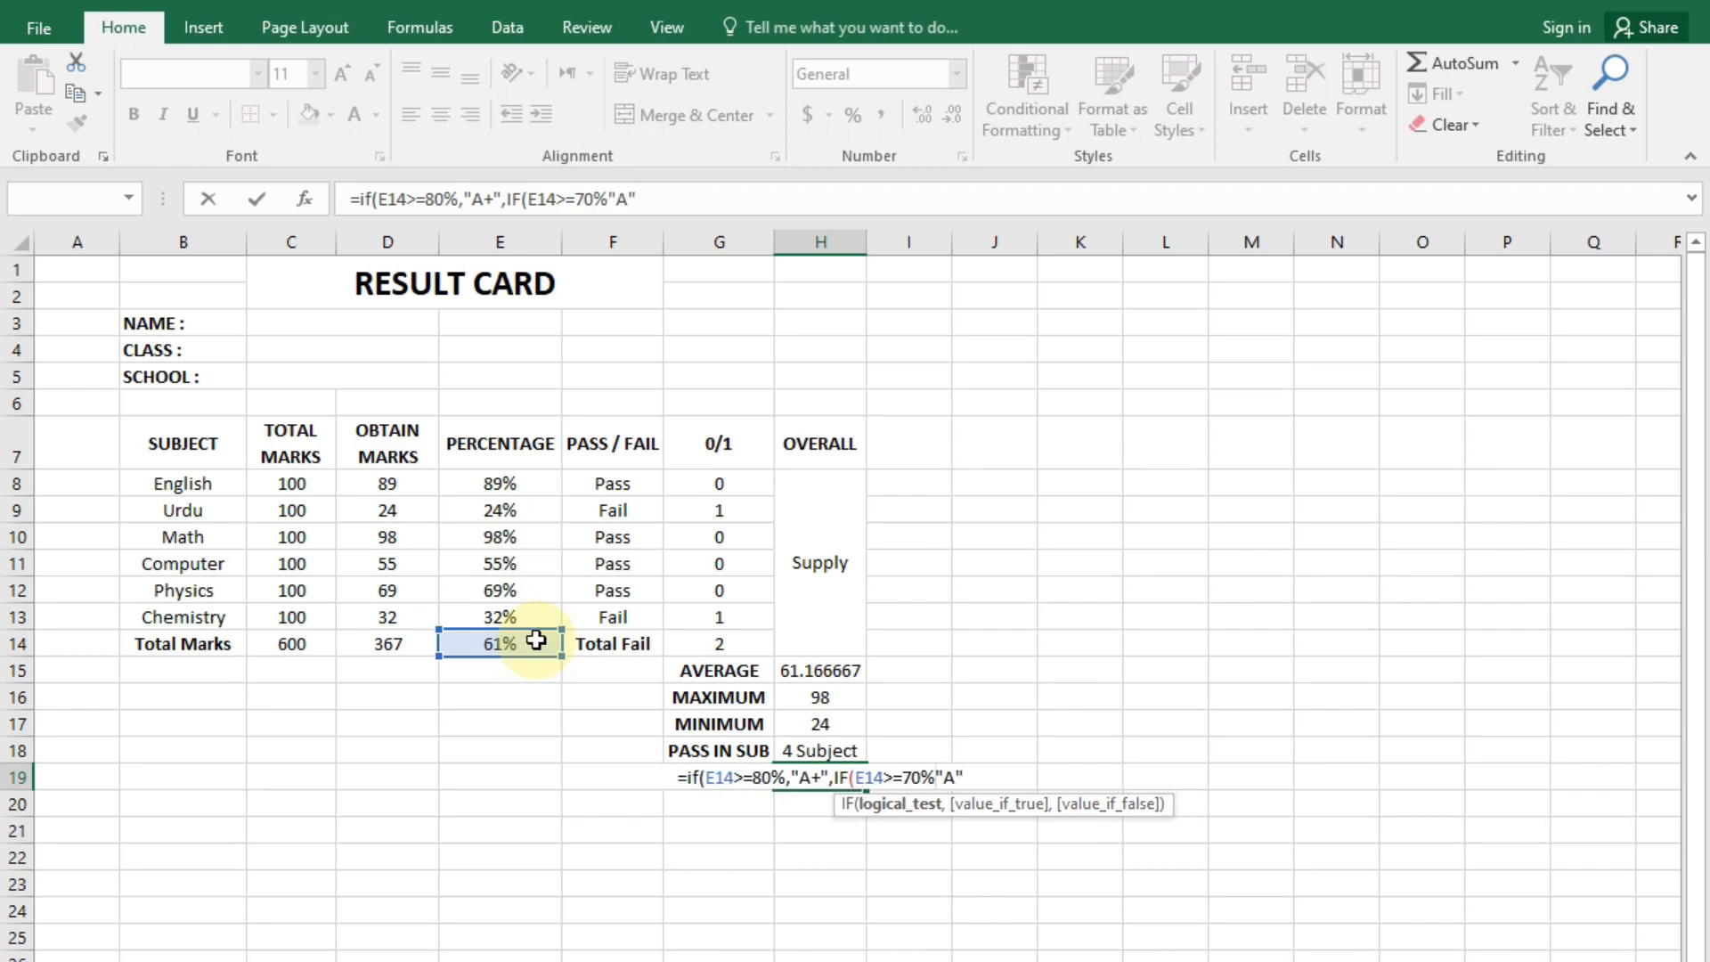
type(",")
key("Right")
key("Right")
key("Right")
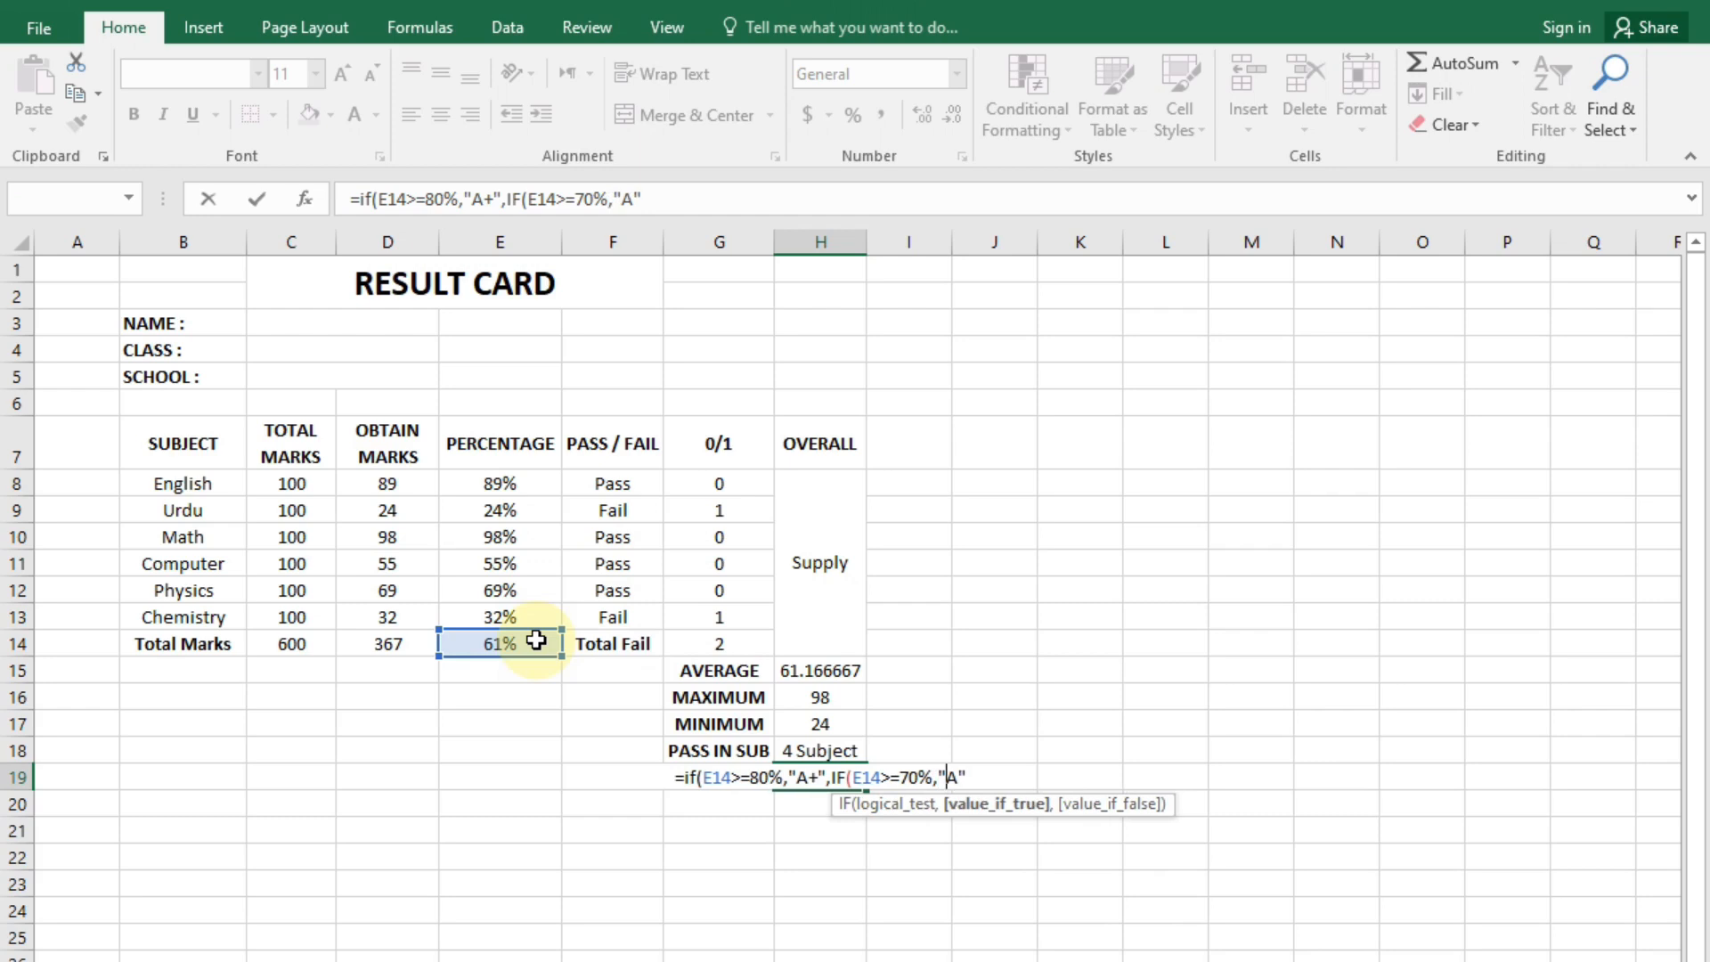
Add a nested IF to the H19 grade formula that returns "B" when E14>=60%.
type(",IF")
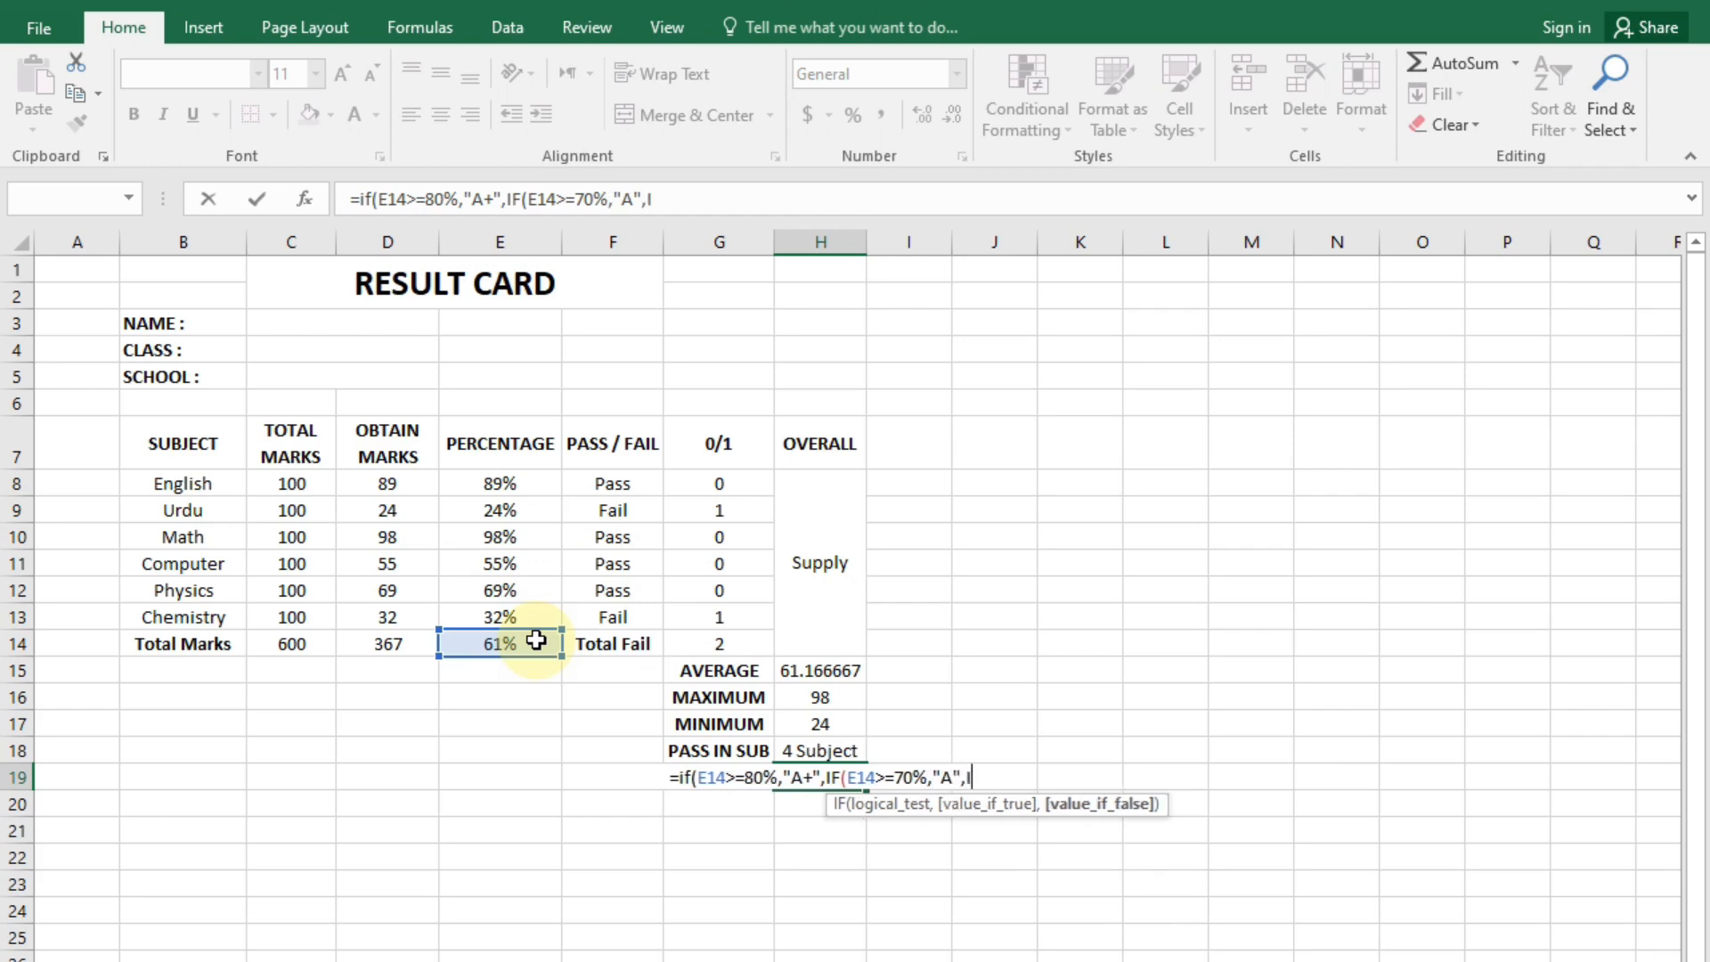
type("(")
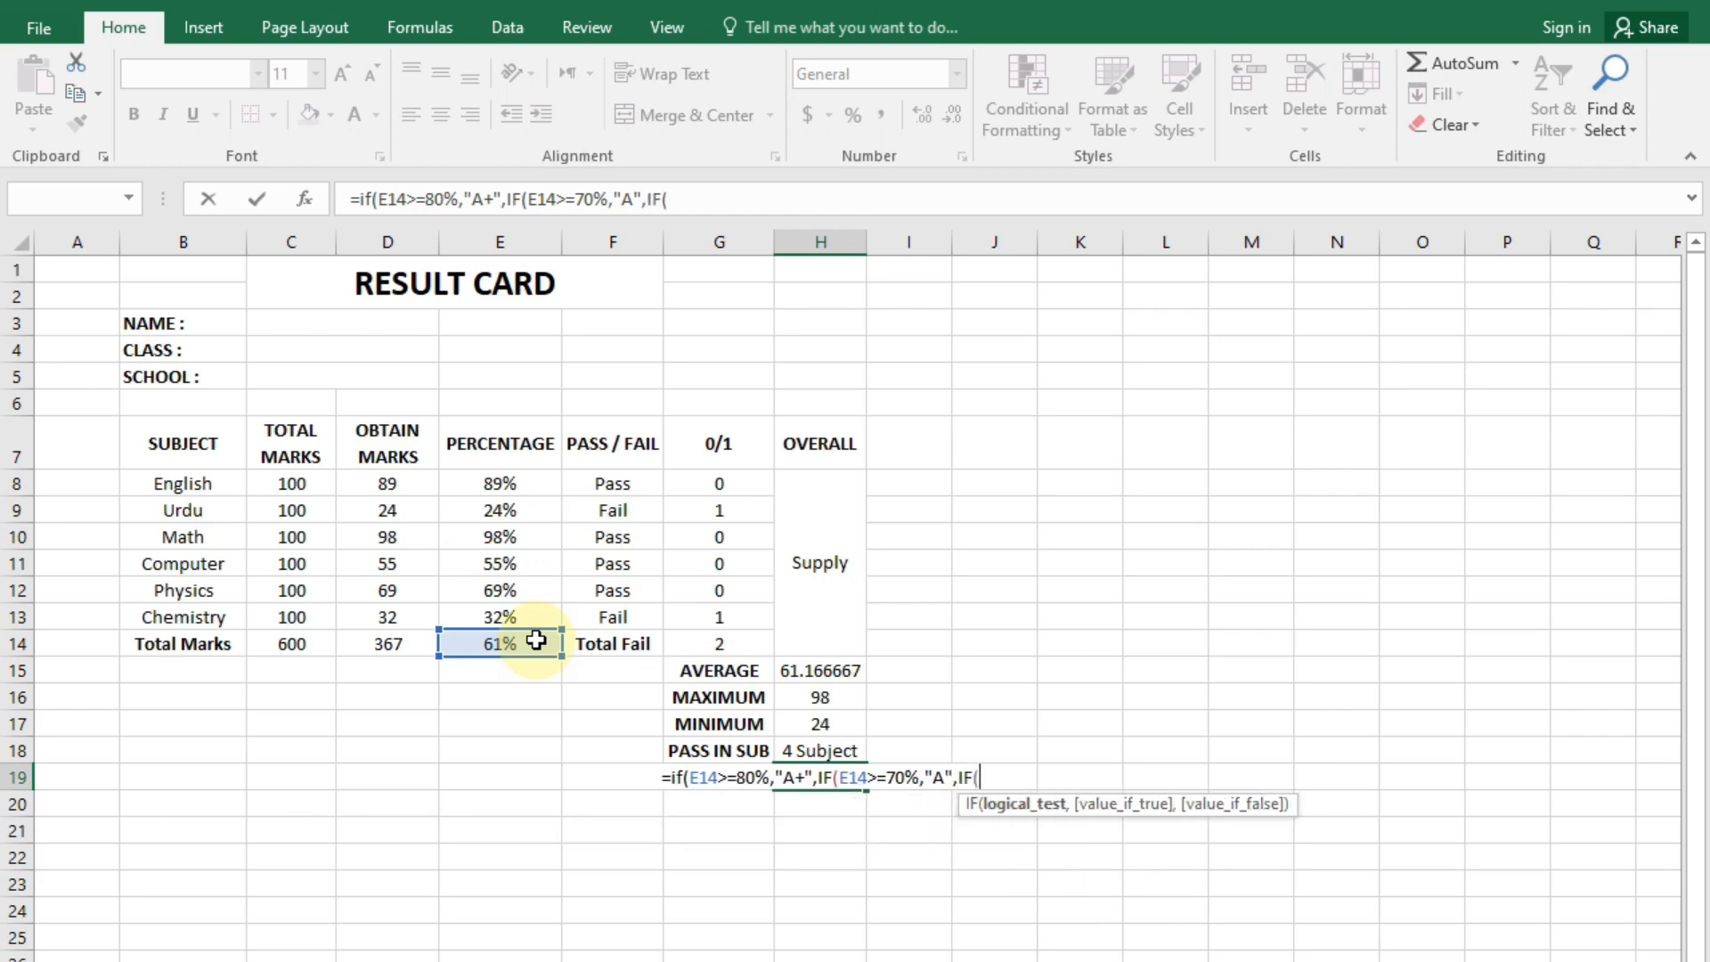
left_click(535, 640)
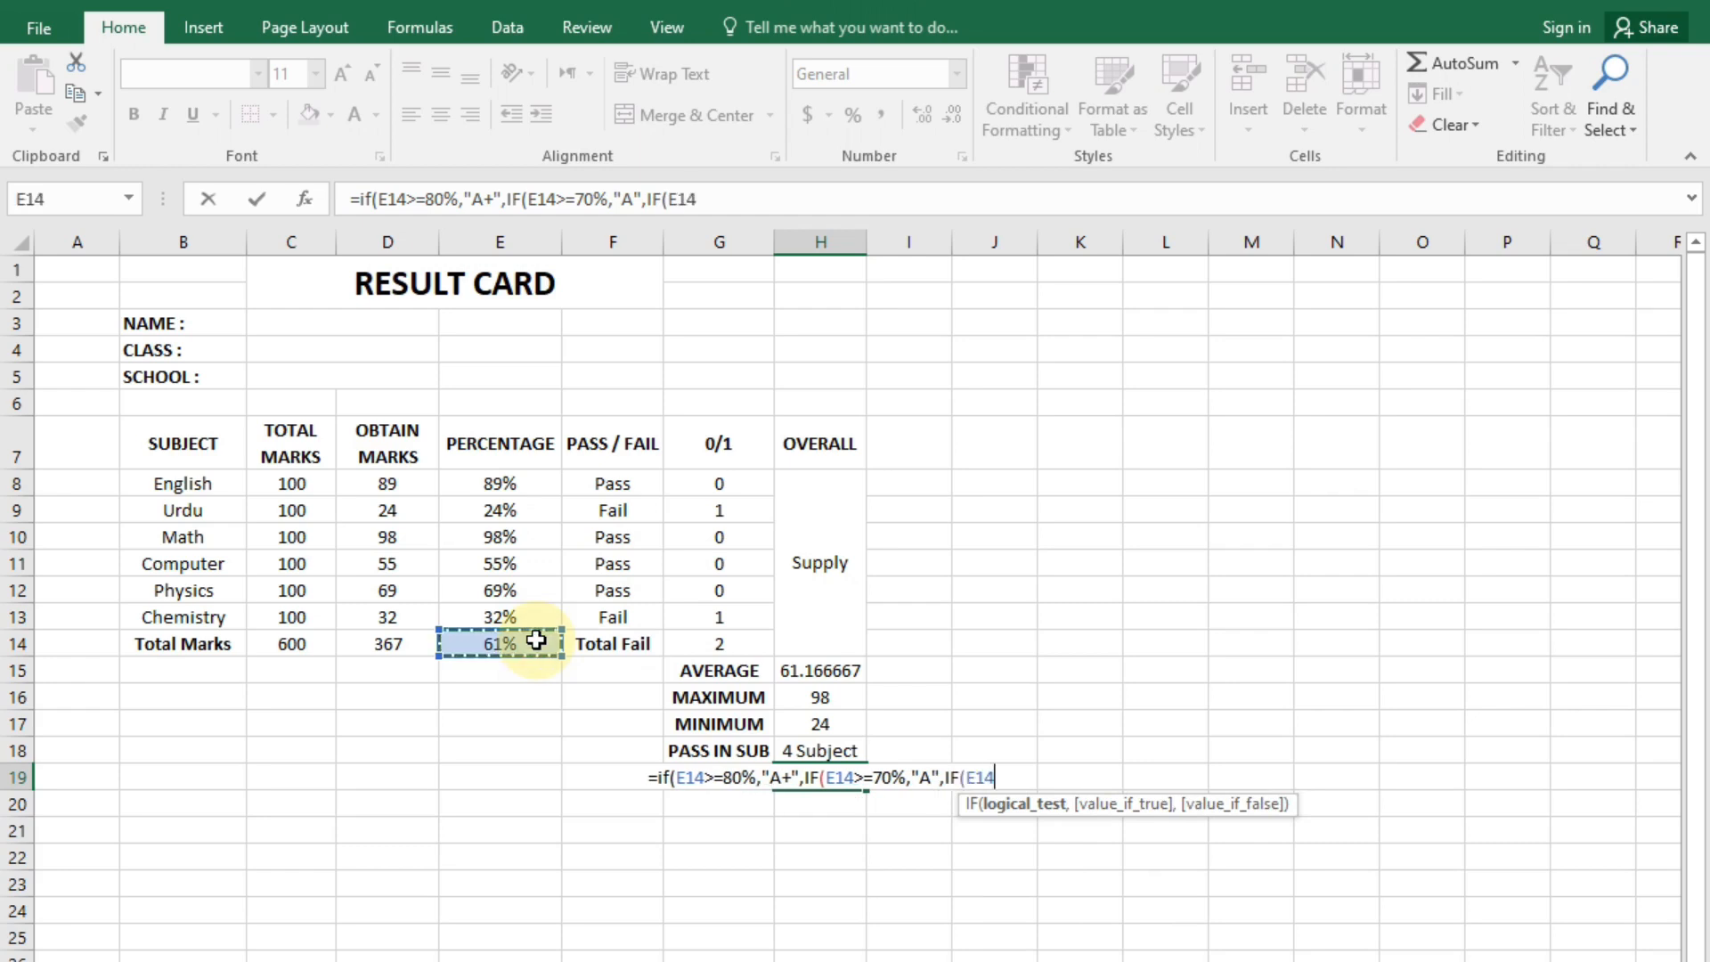
type(">=")
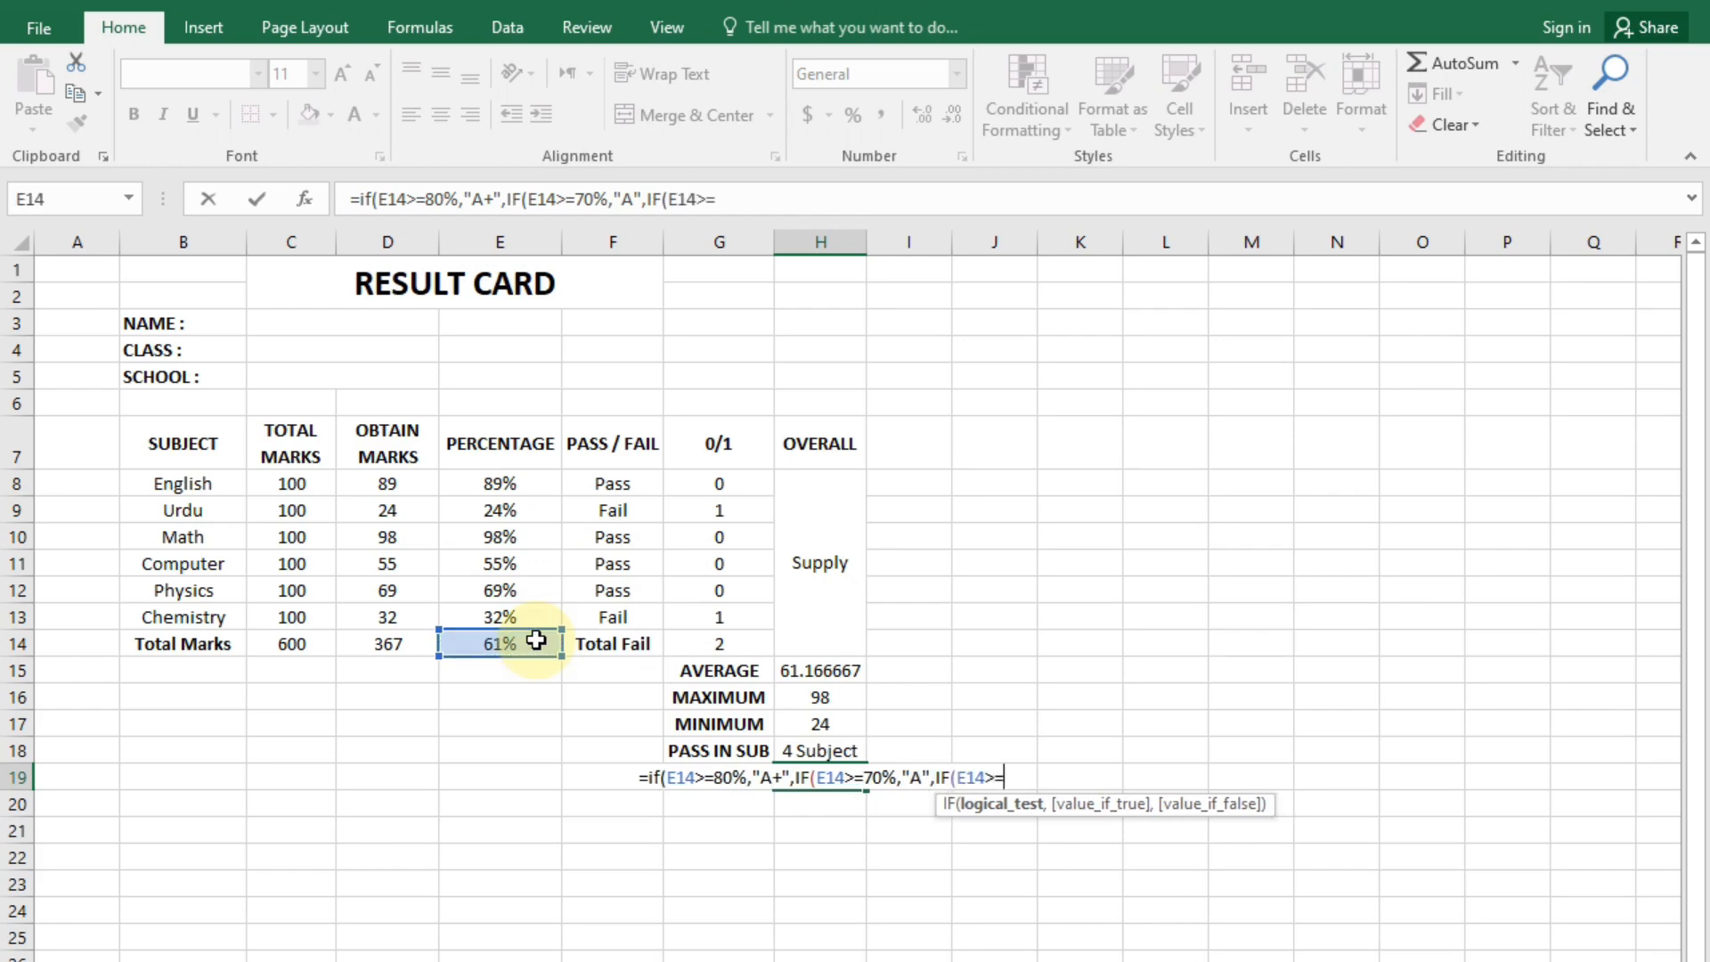
type("60")
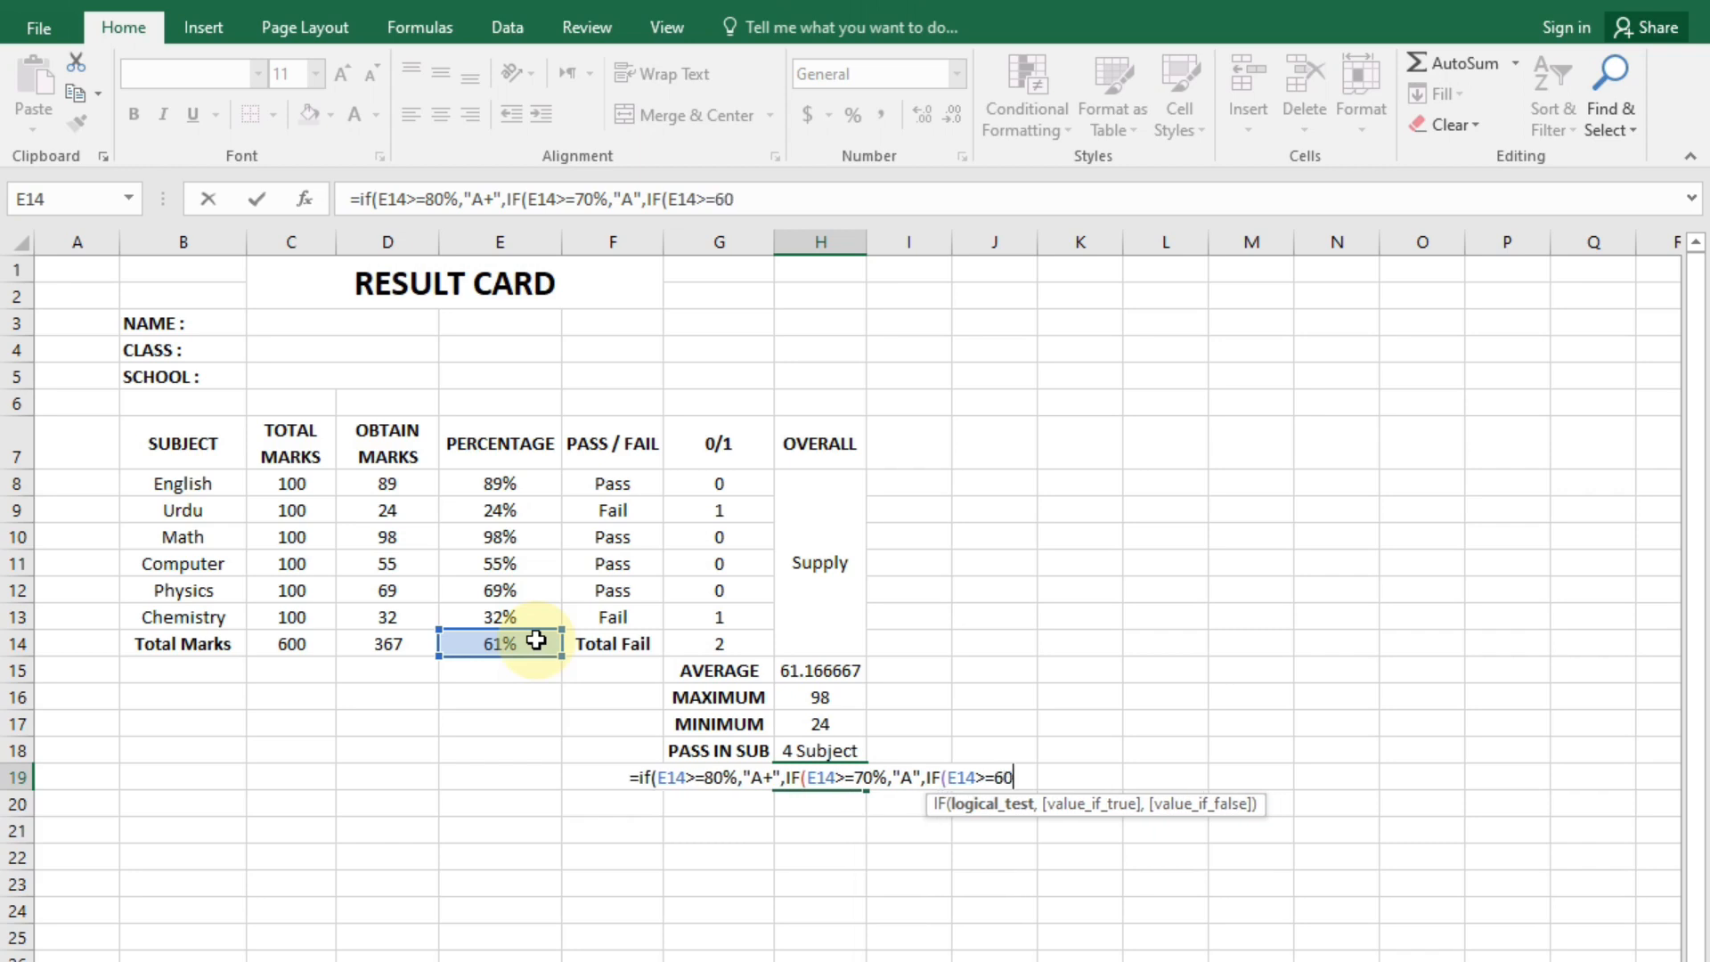
type("%")
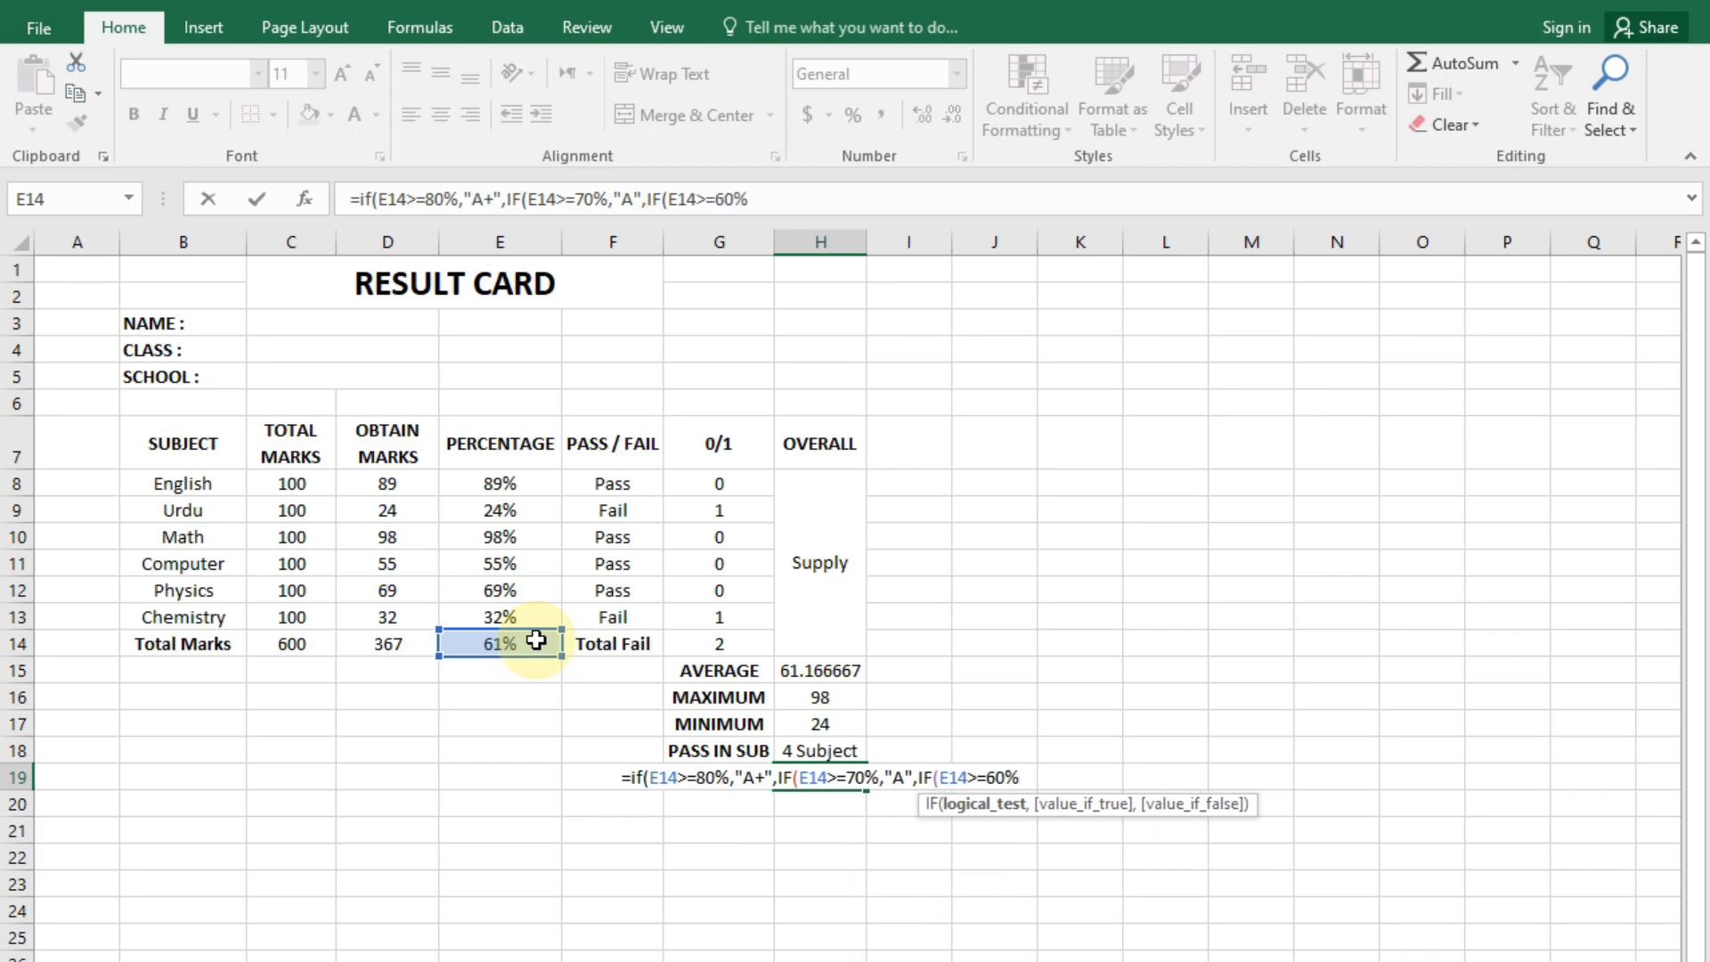
type(",\"")
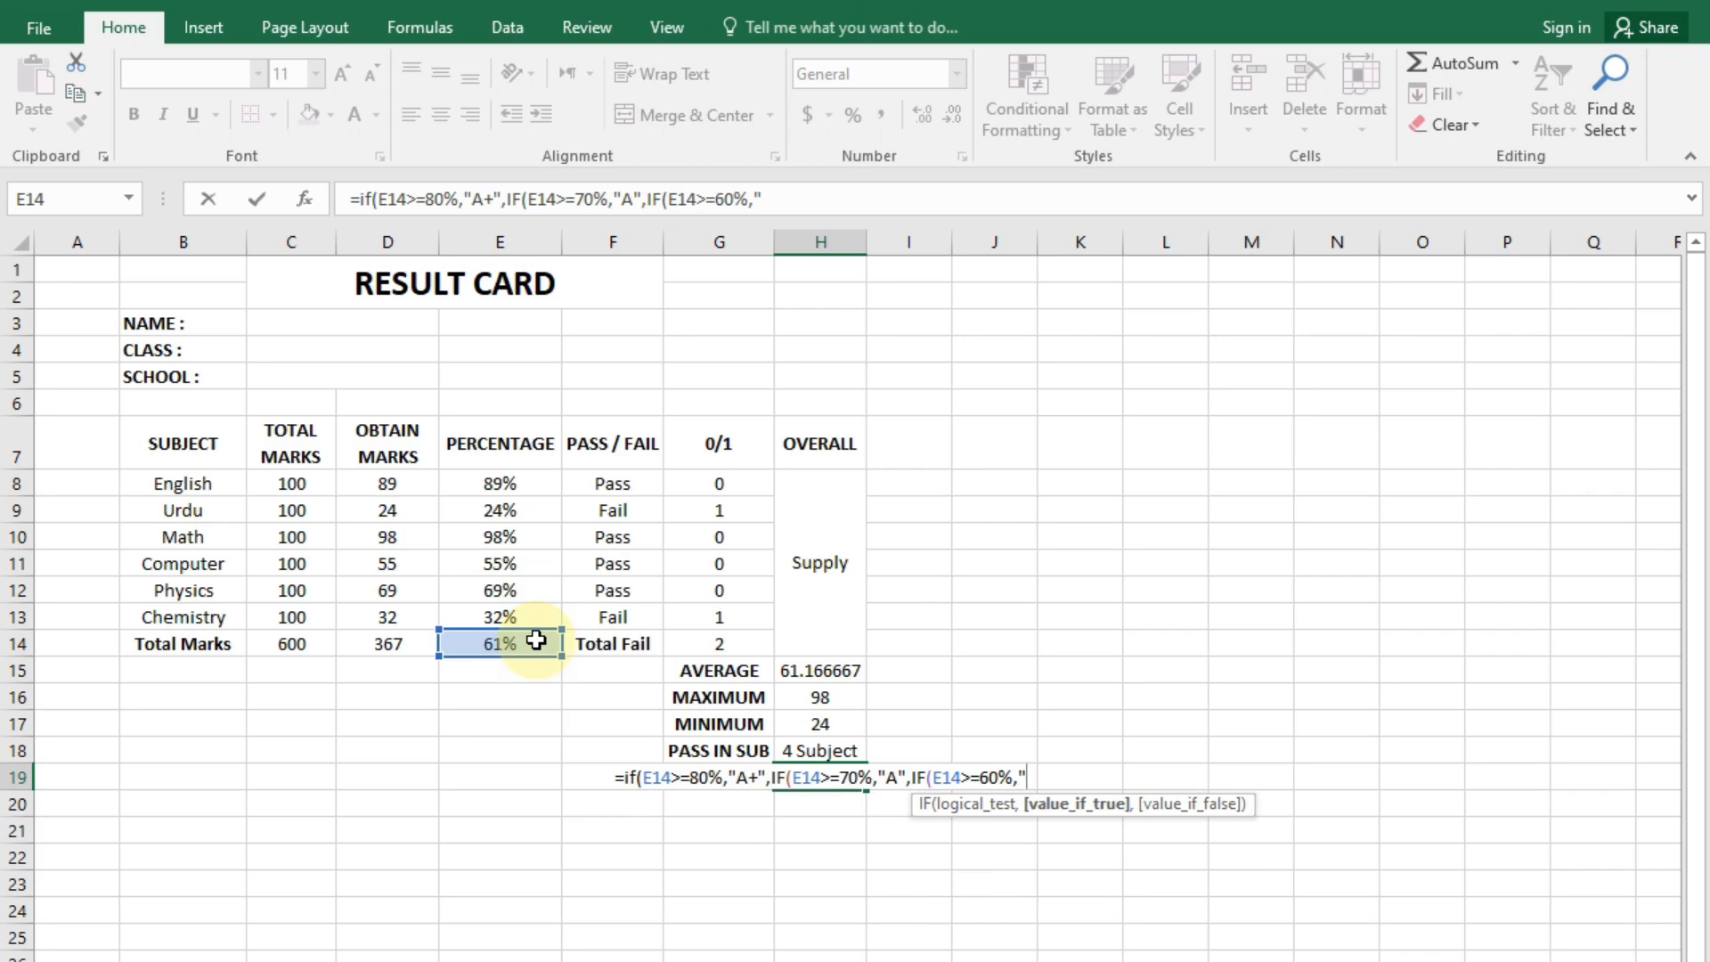
type("B\",")
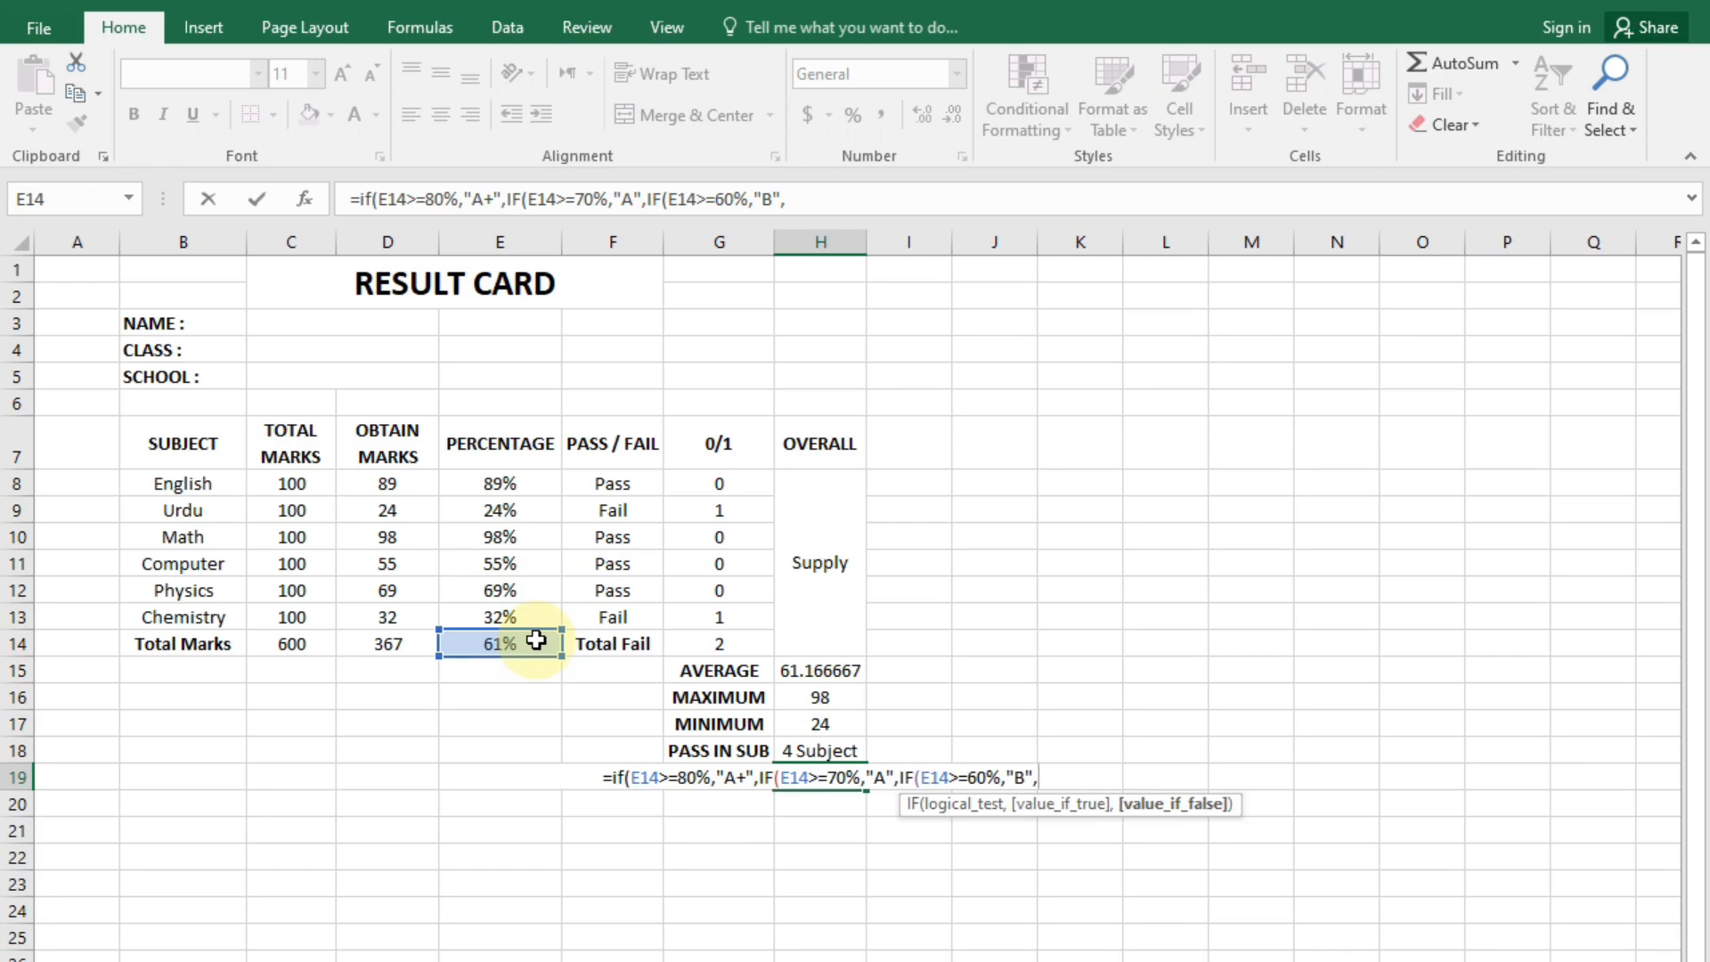
Add a nested IF to the H19 grade formula that returns "C" when E14>=50%.
type("IF(")
left_click(535, 639)
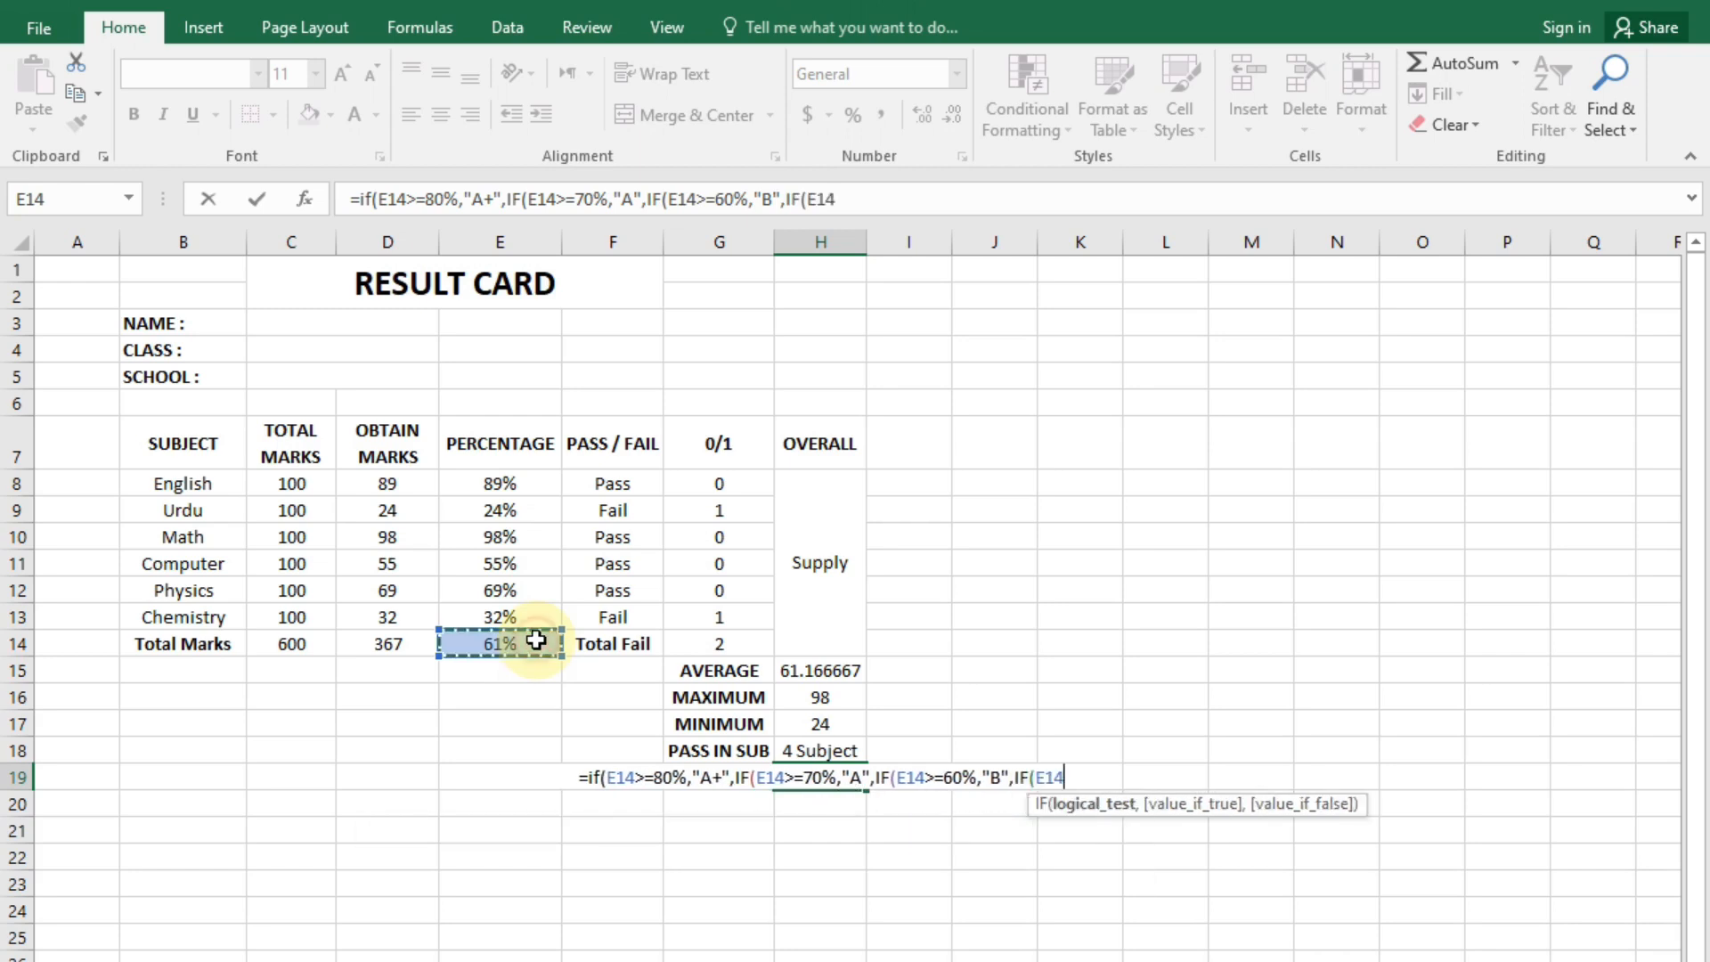
type(">=")
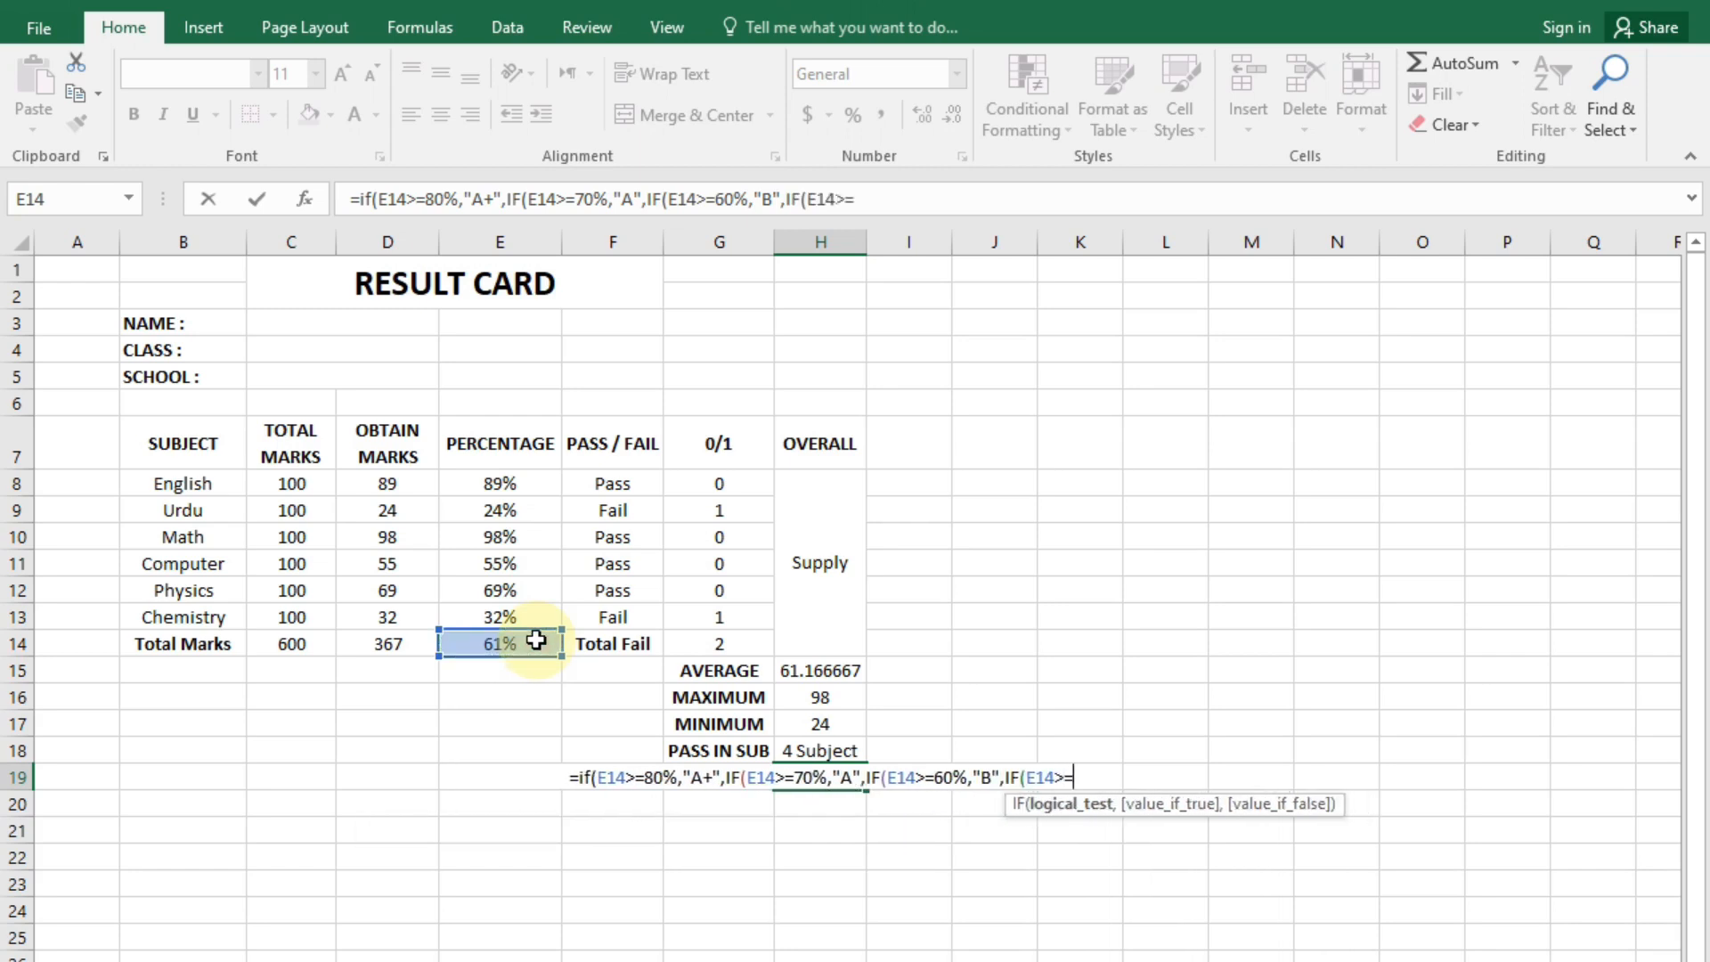
type("50")
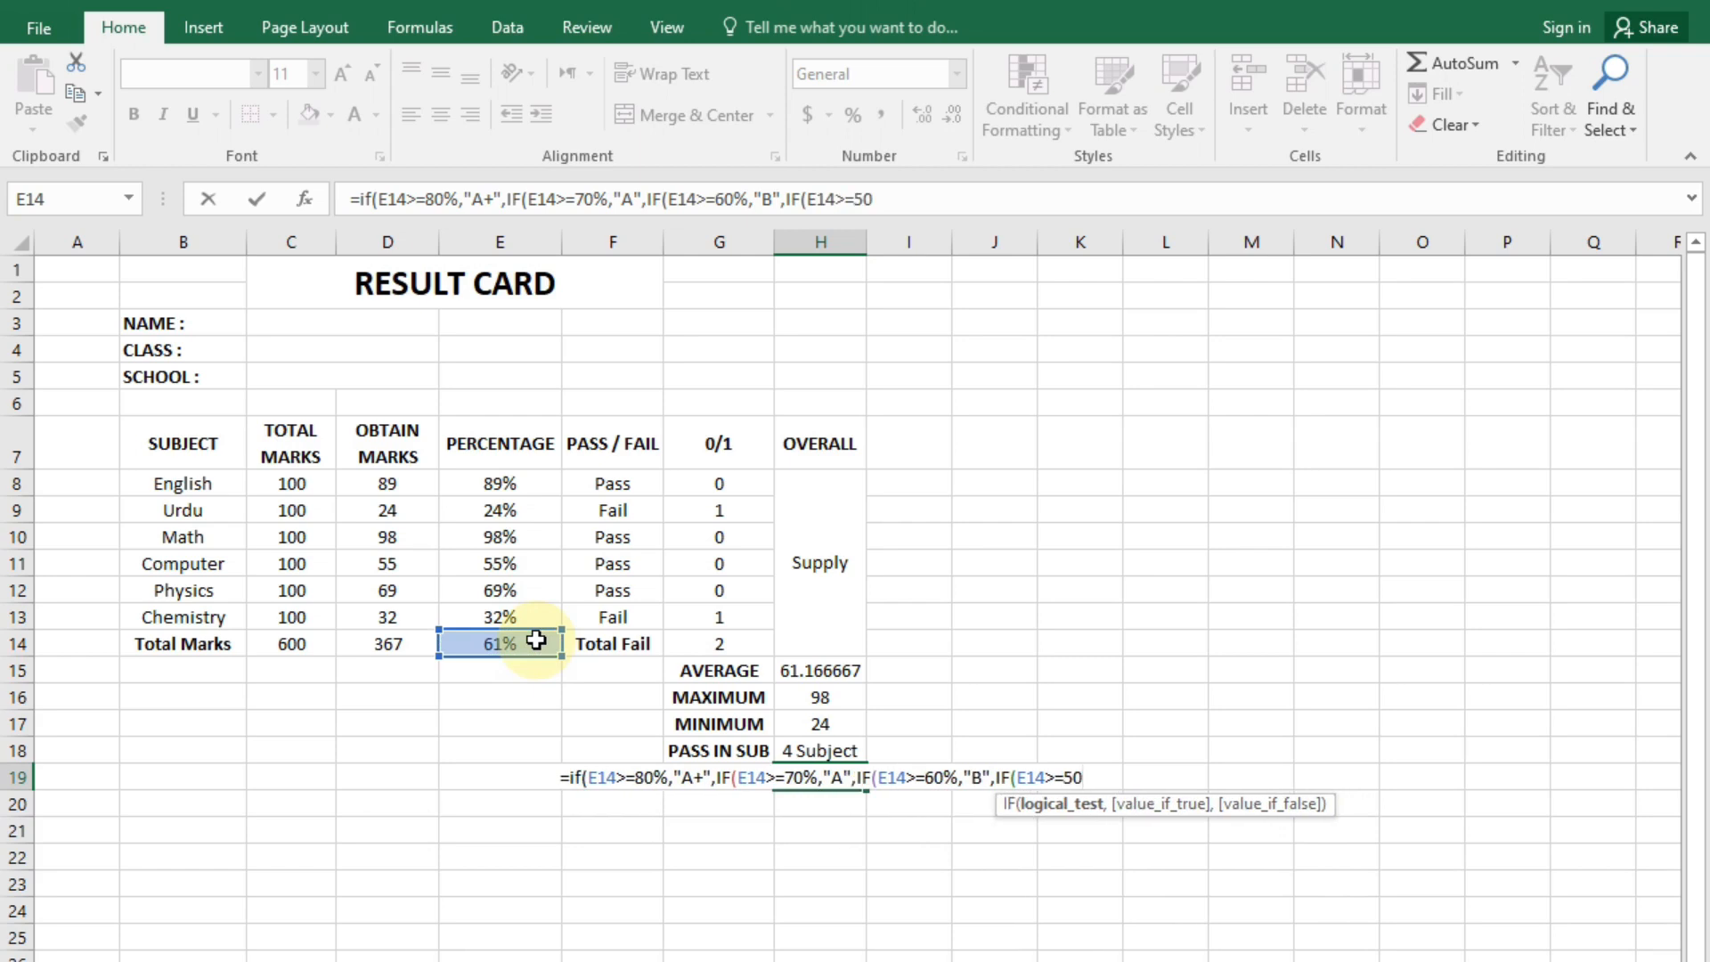
type("%")
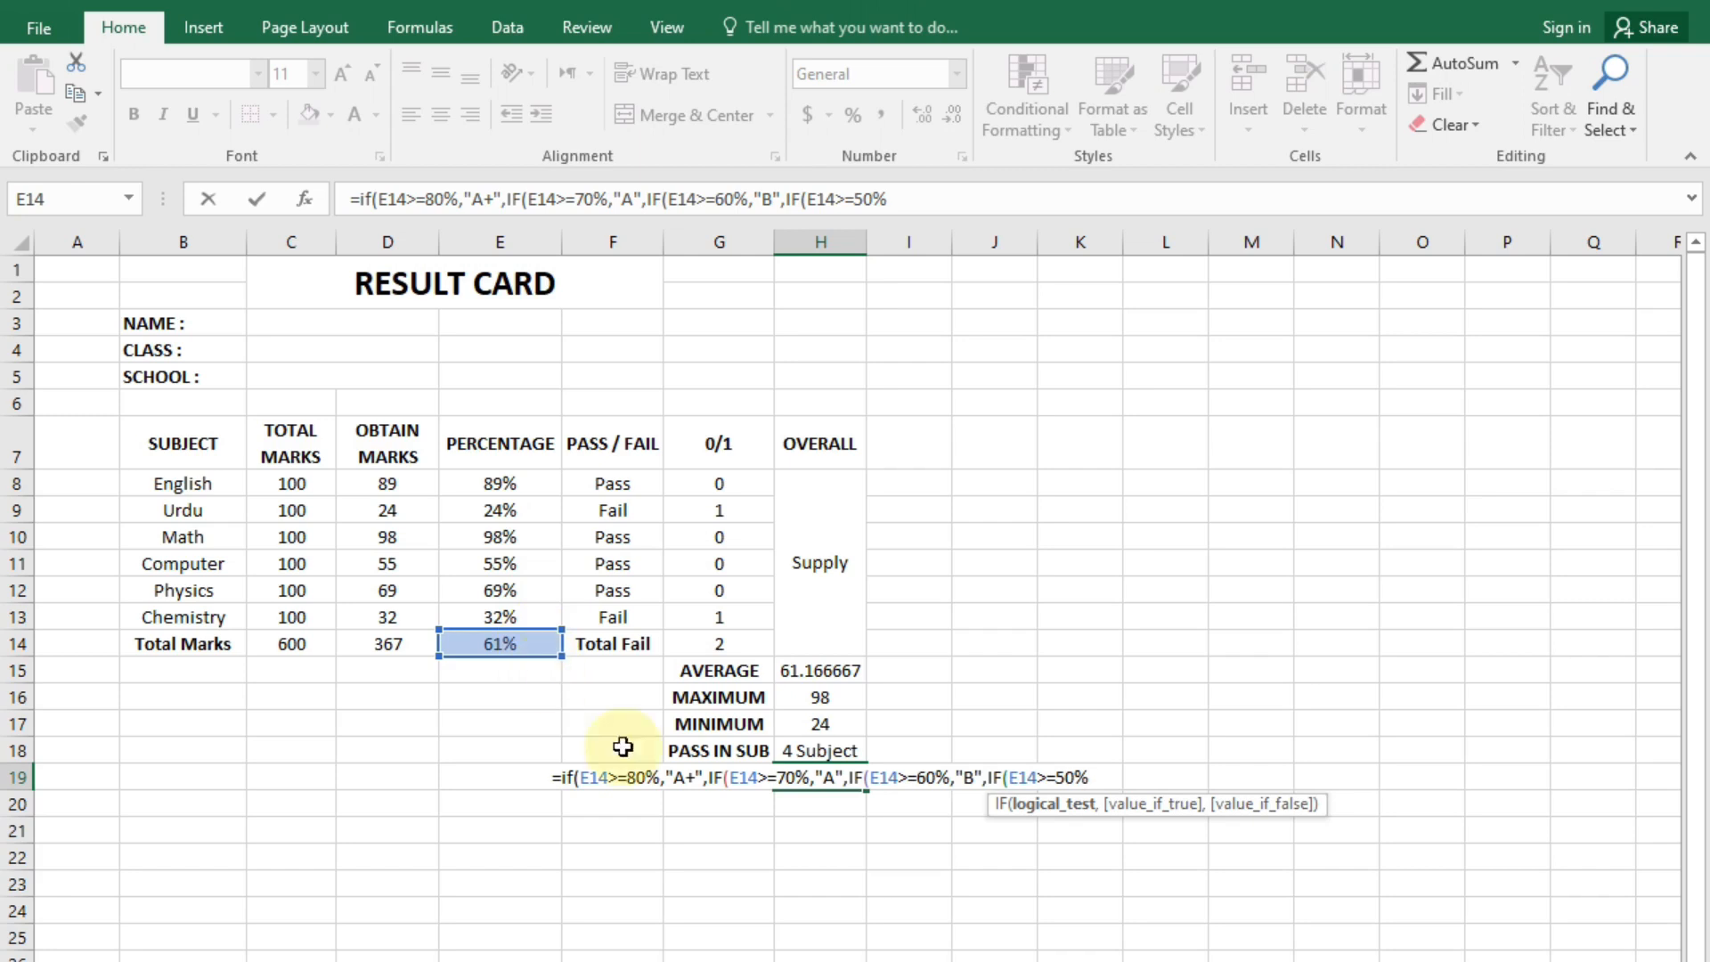
type(",")
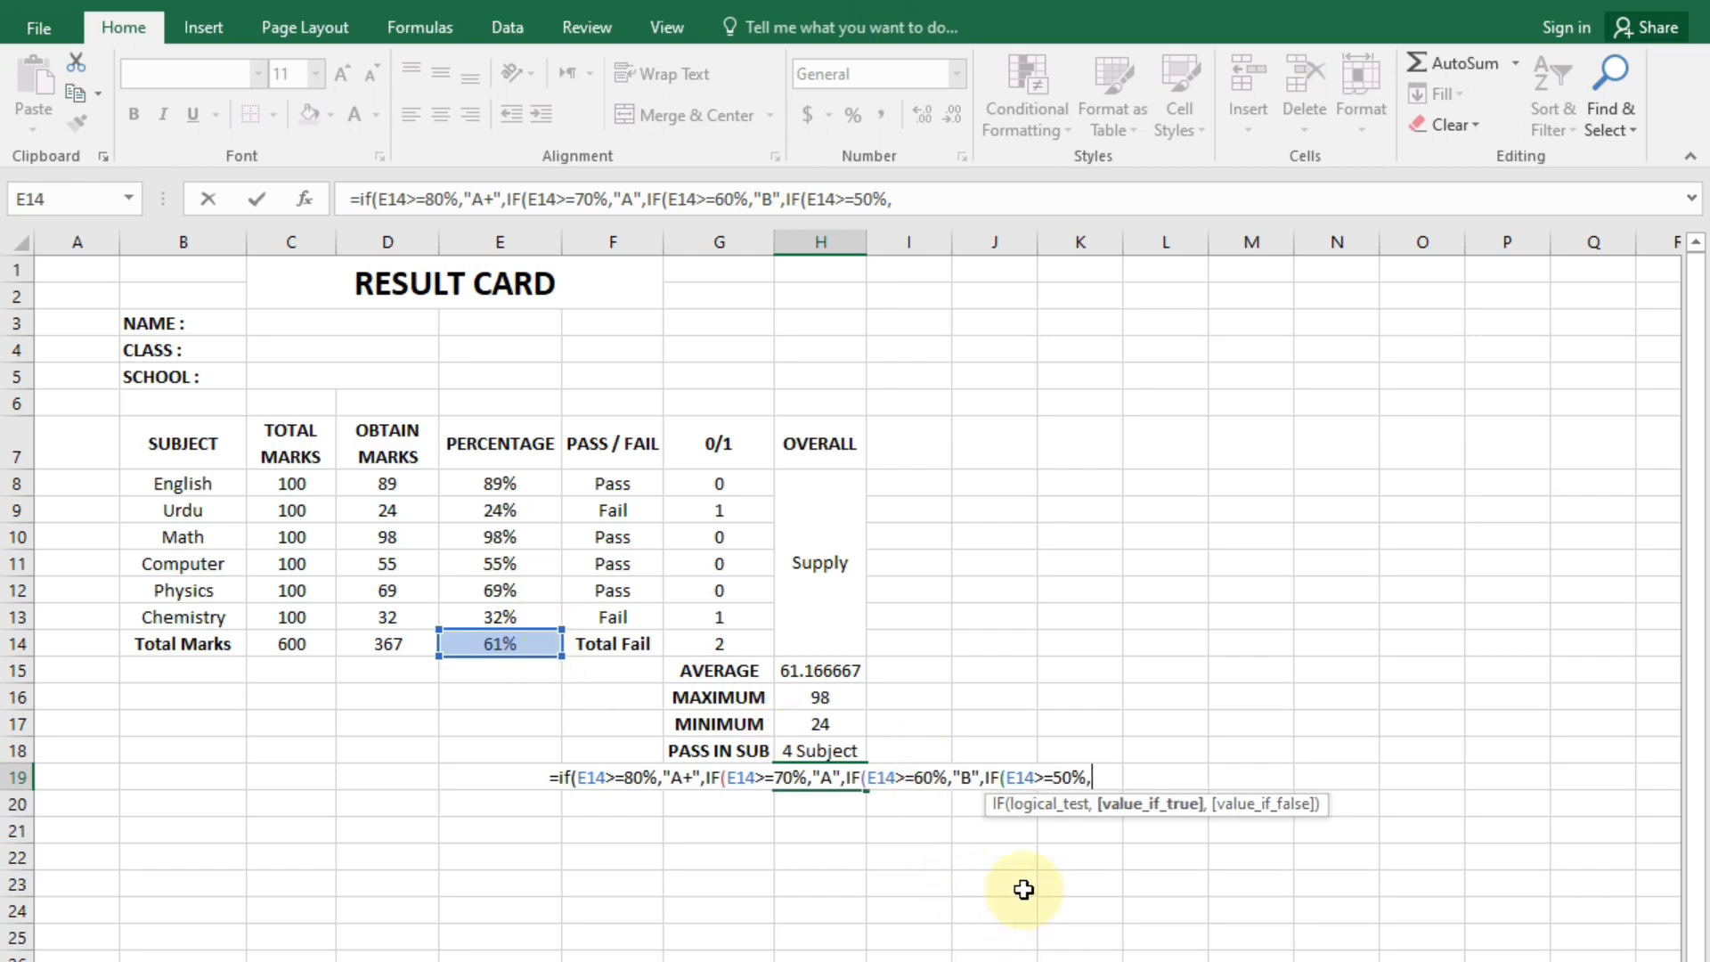
type("\"C\"")
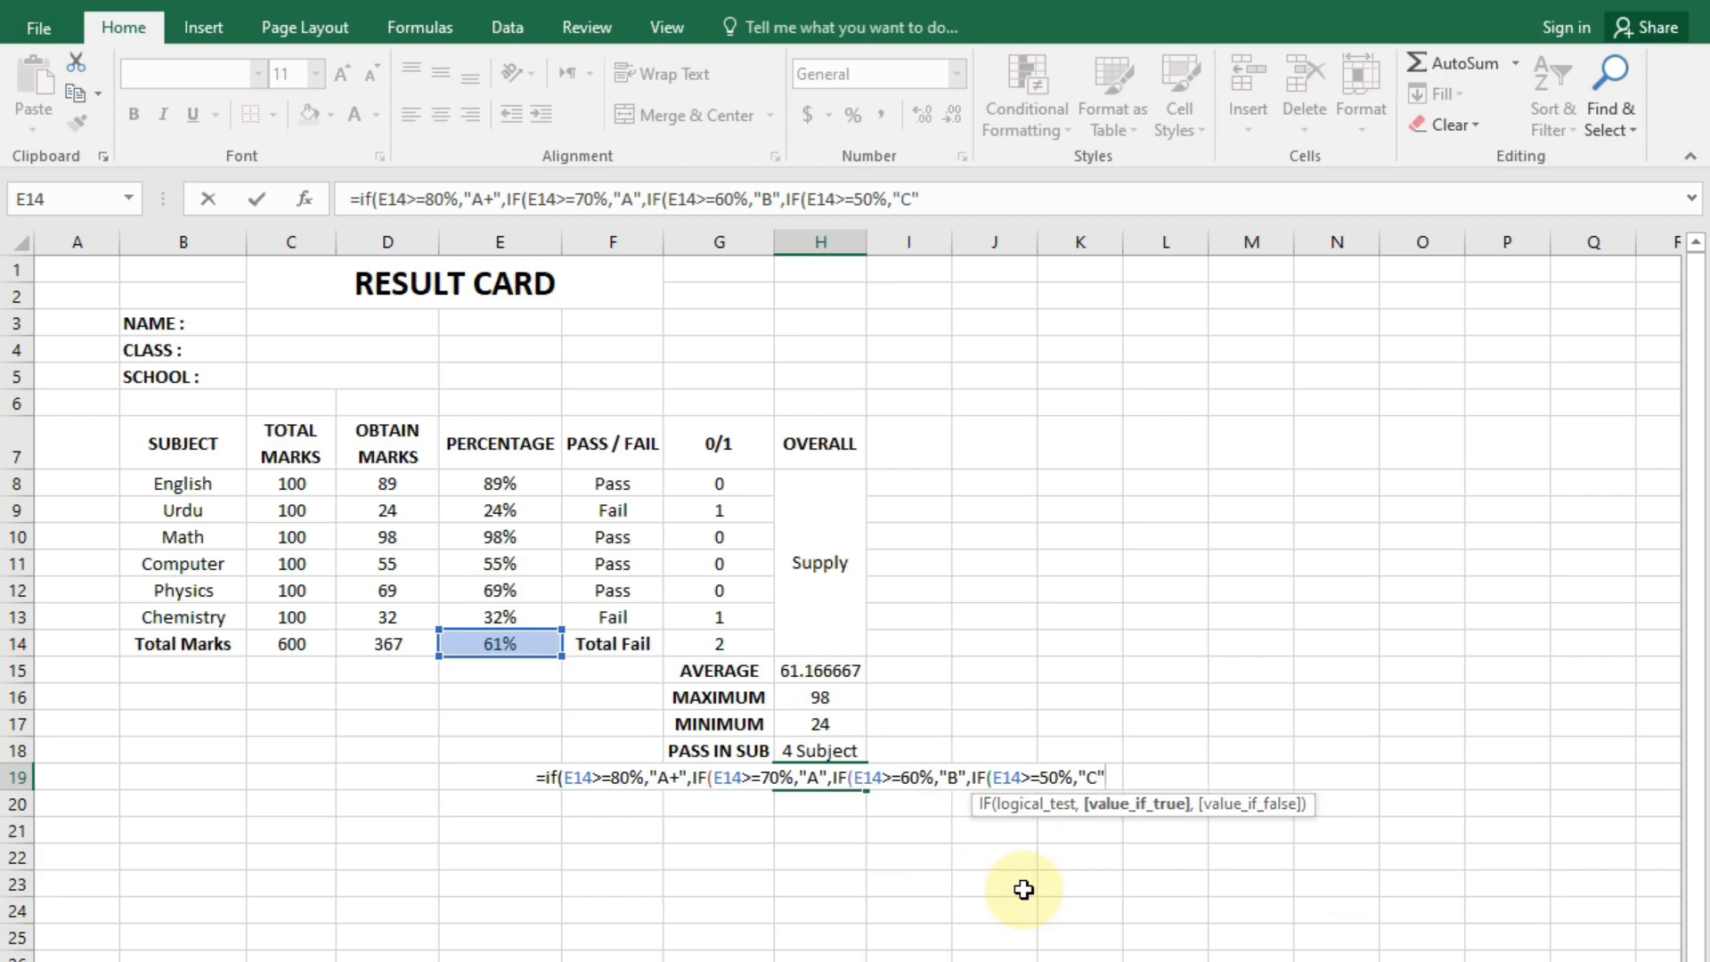
Add a nested IF to the H19 grade formula that returns "D" when E14>=40%.
type(",IF(")
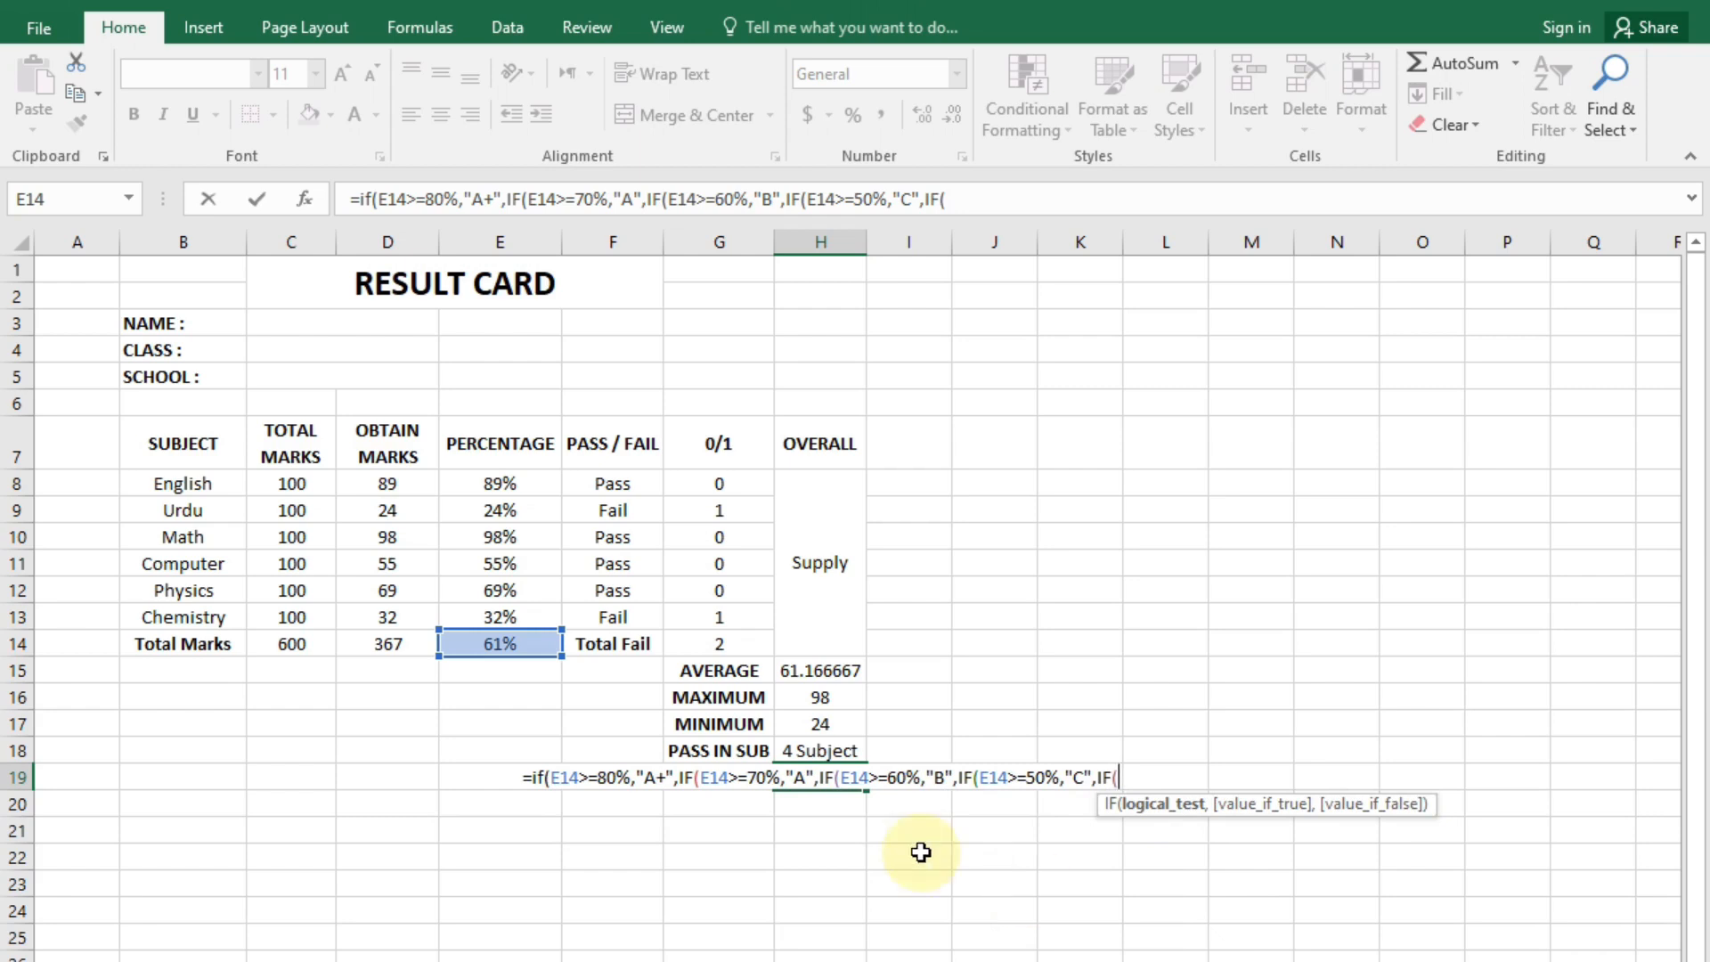
left_click(464, 637)
type(">=")
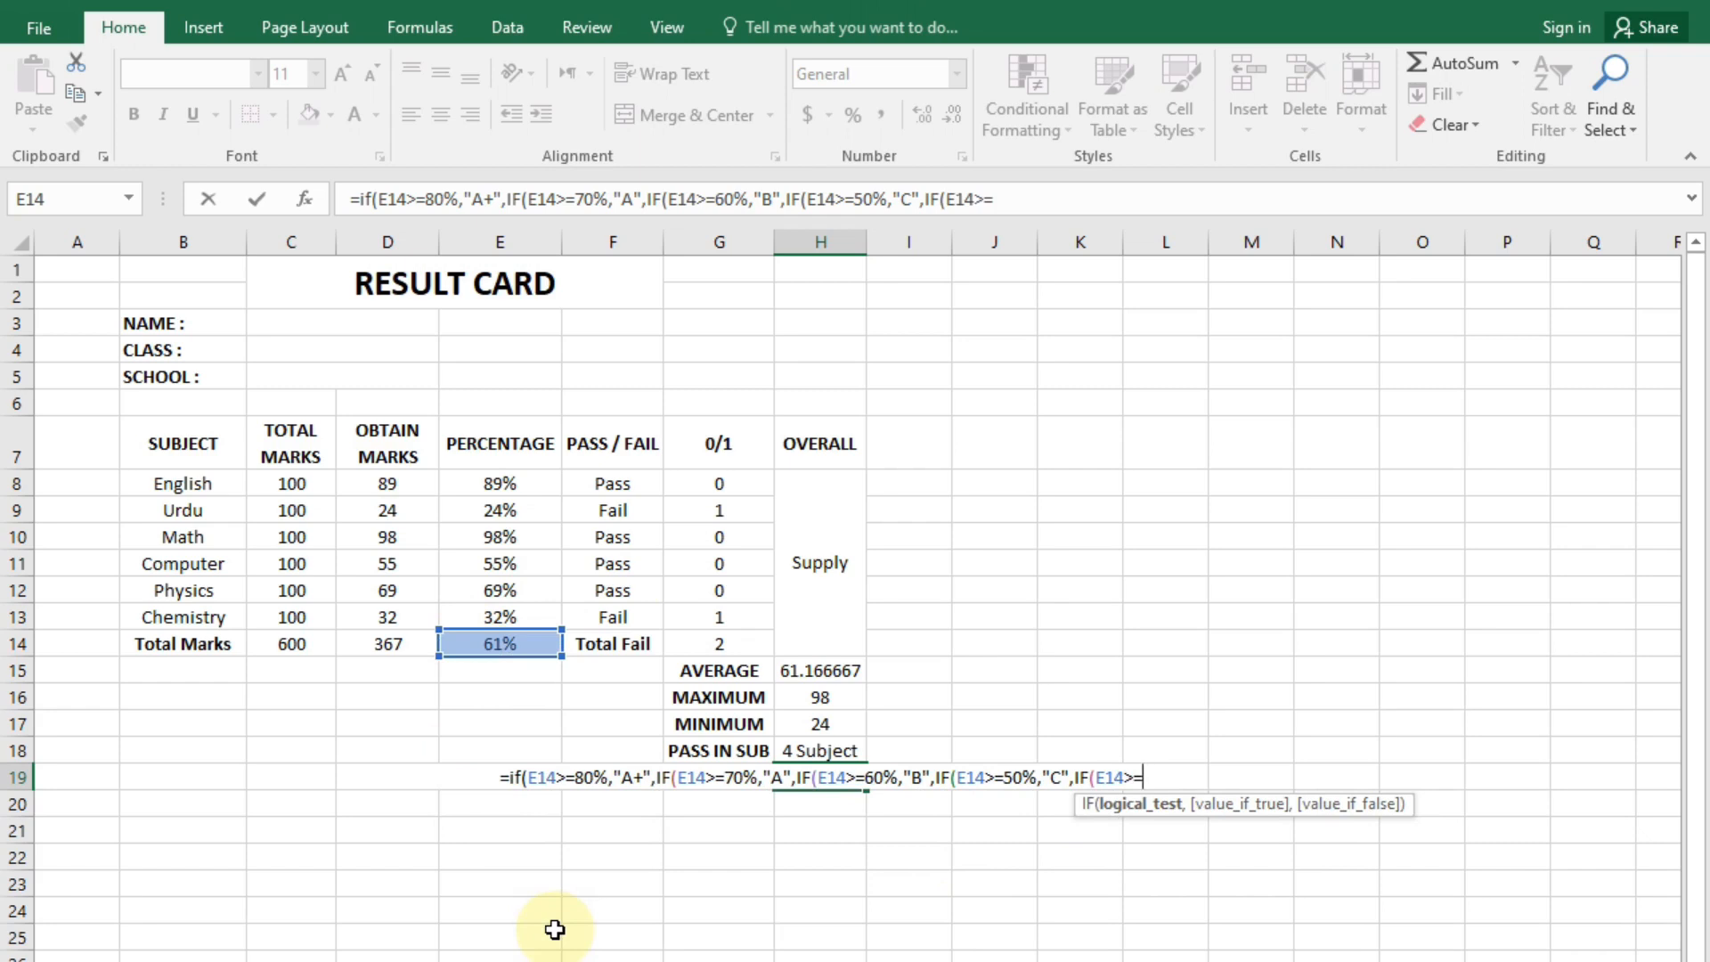
type("40")
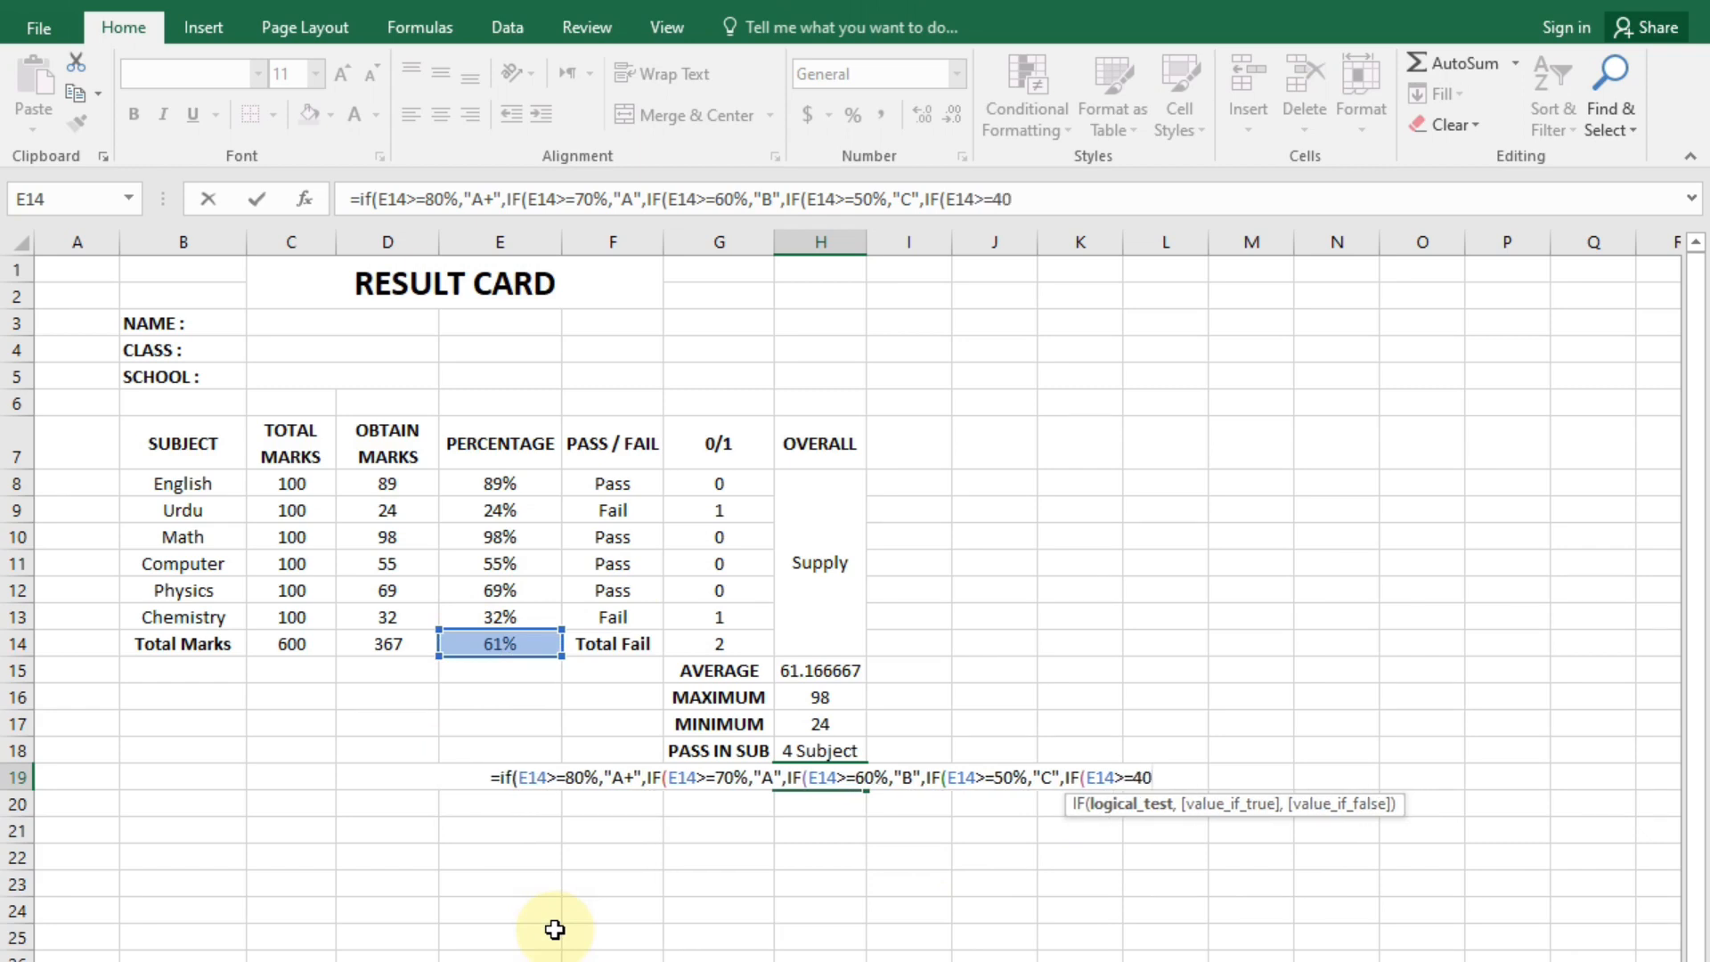
type("%,\"")
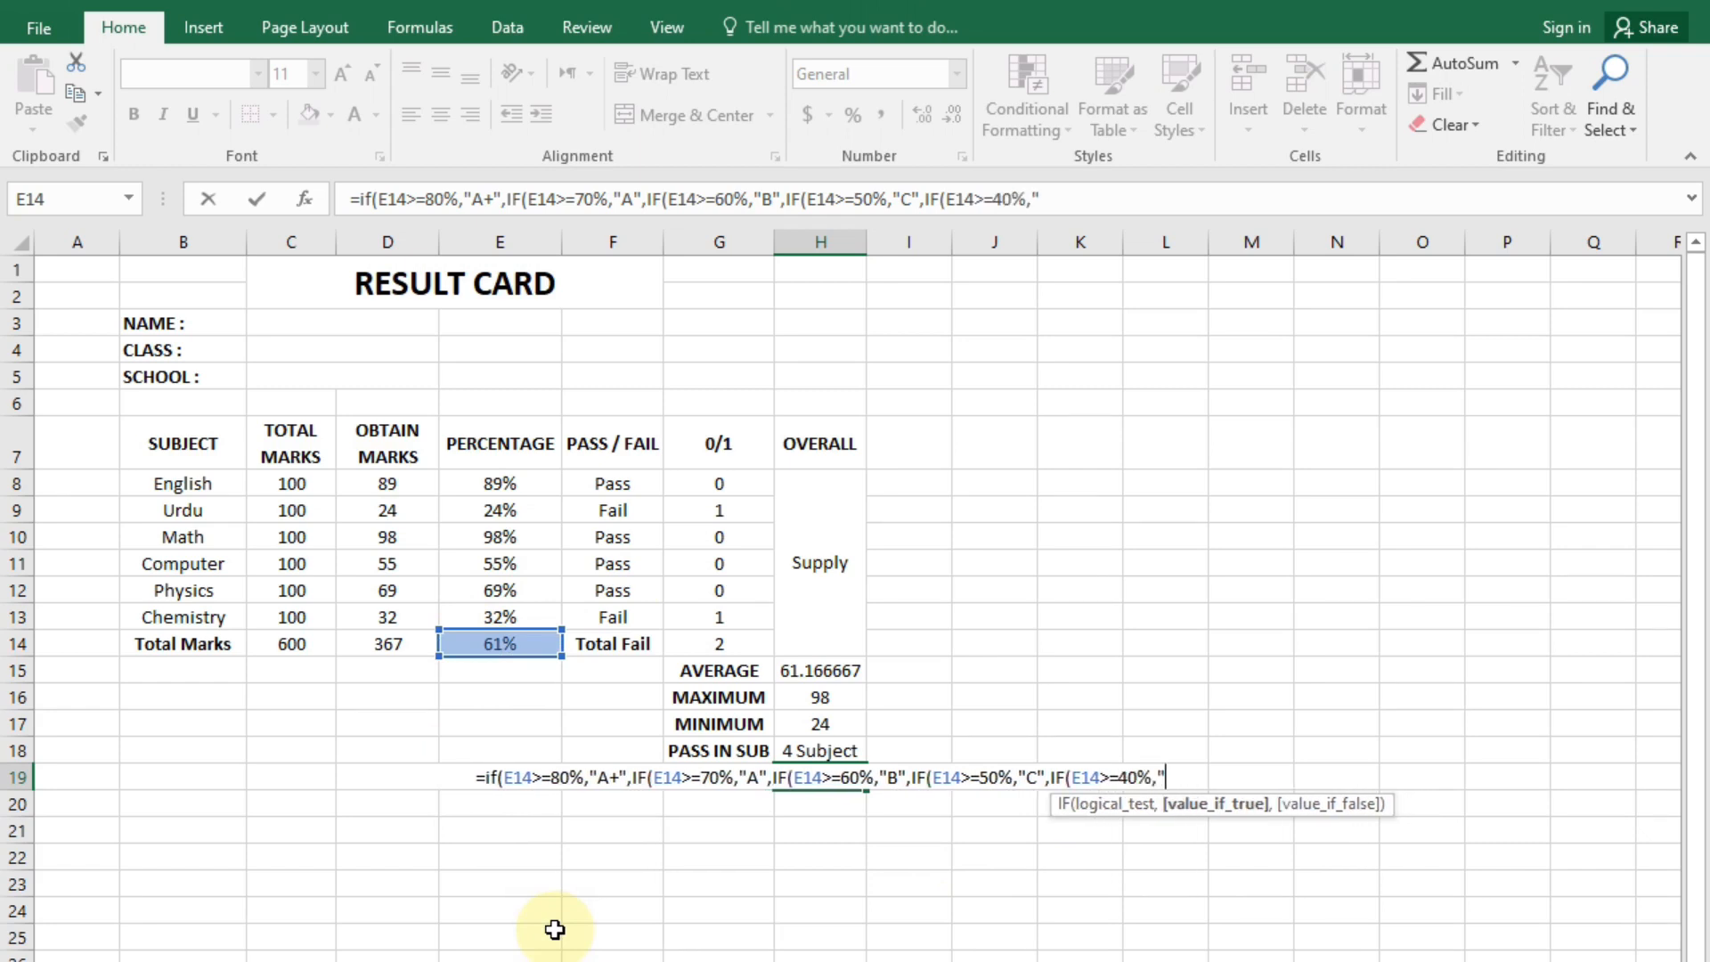
type("d")
key("BackSpace")
type("D\"")
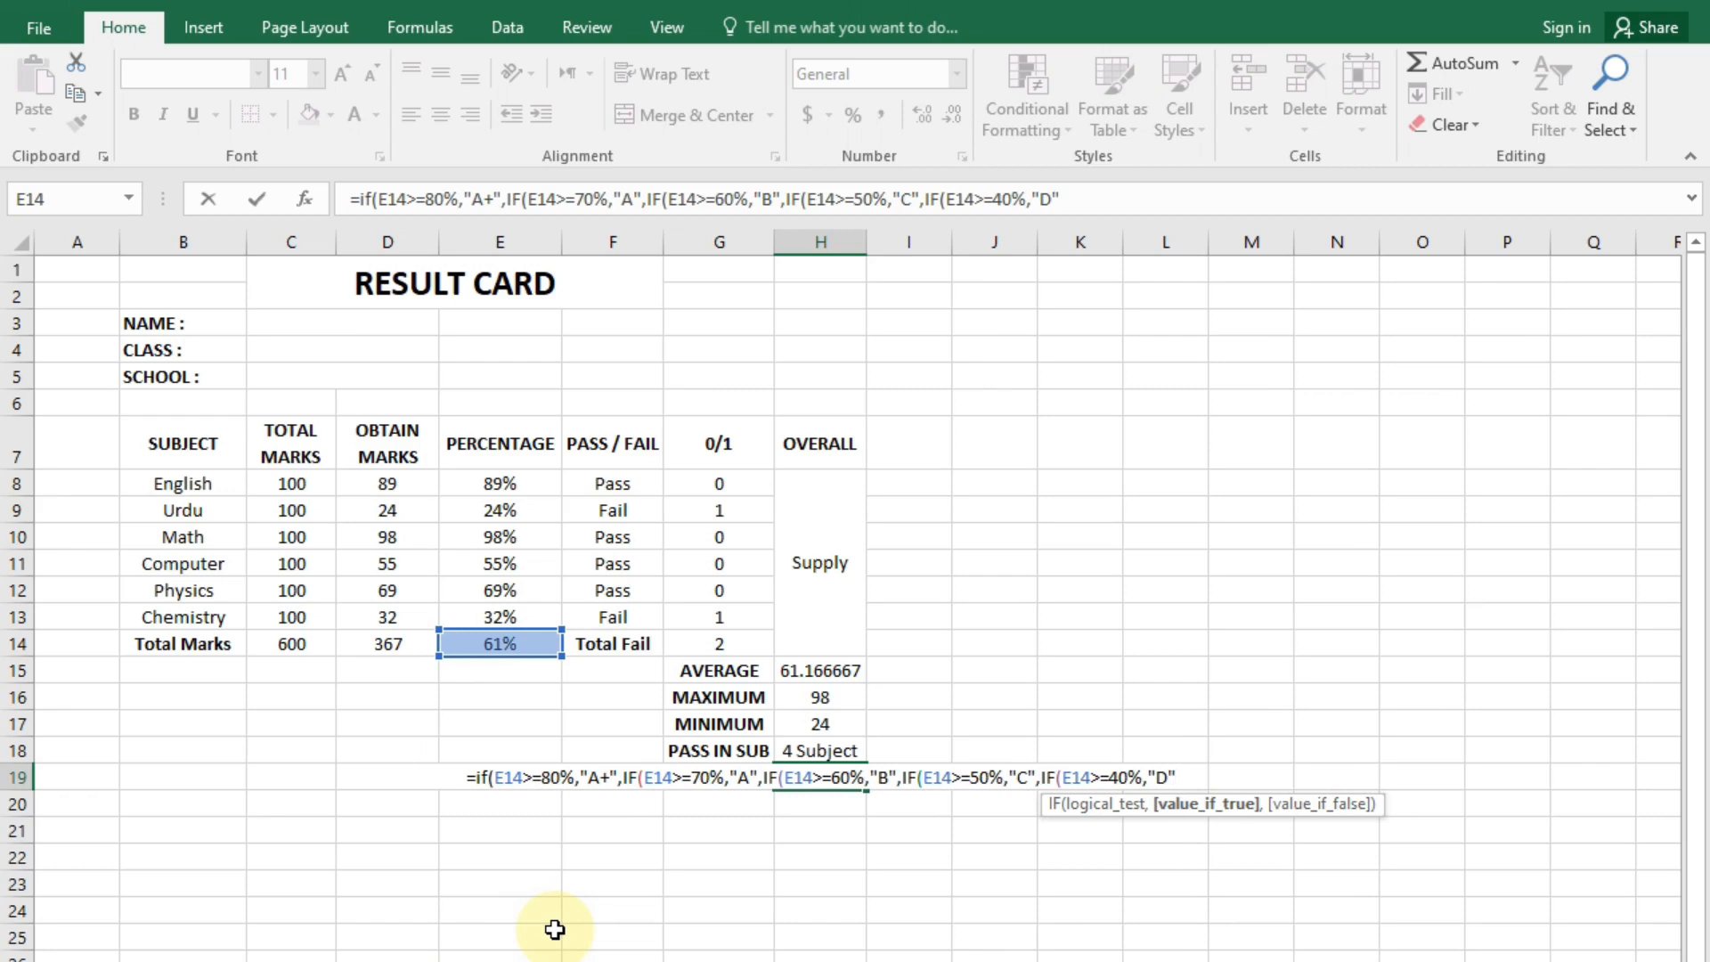
Finish the H19 grade formula with "FAIL" as the final false value and check the completed formula.
type(",")
type("\"FAIL")
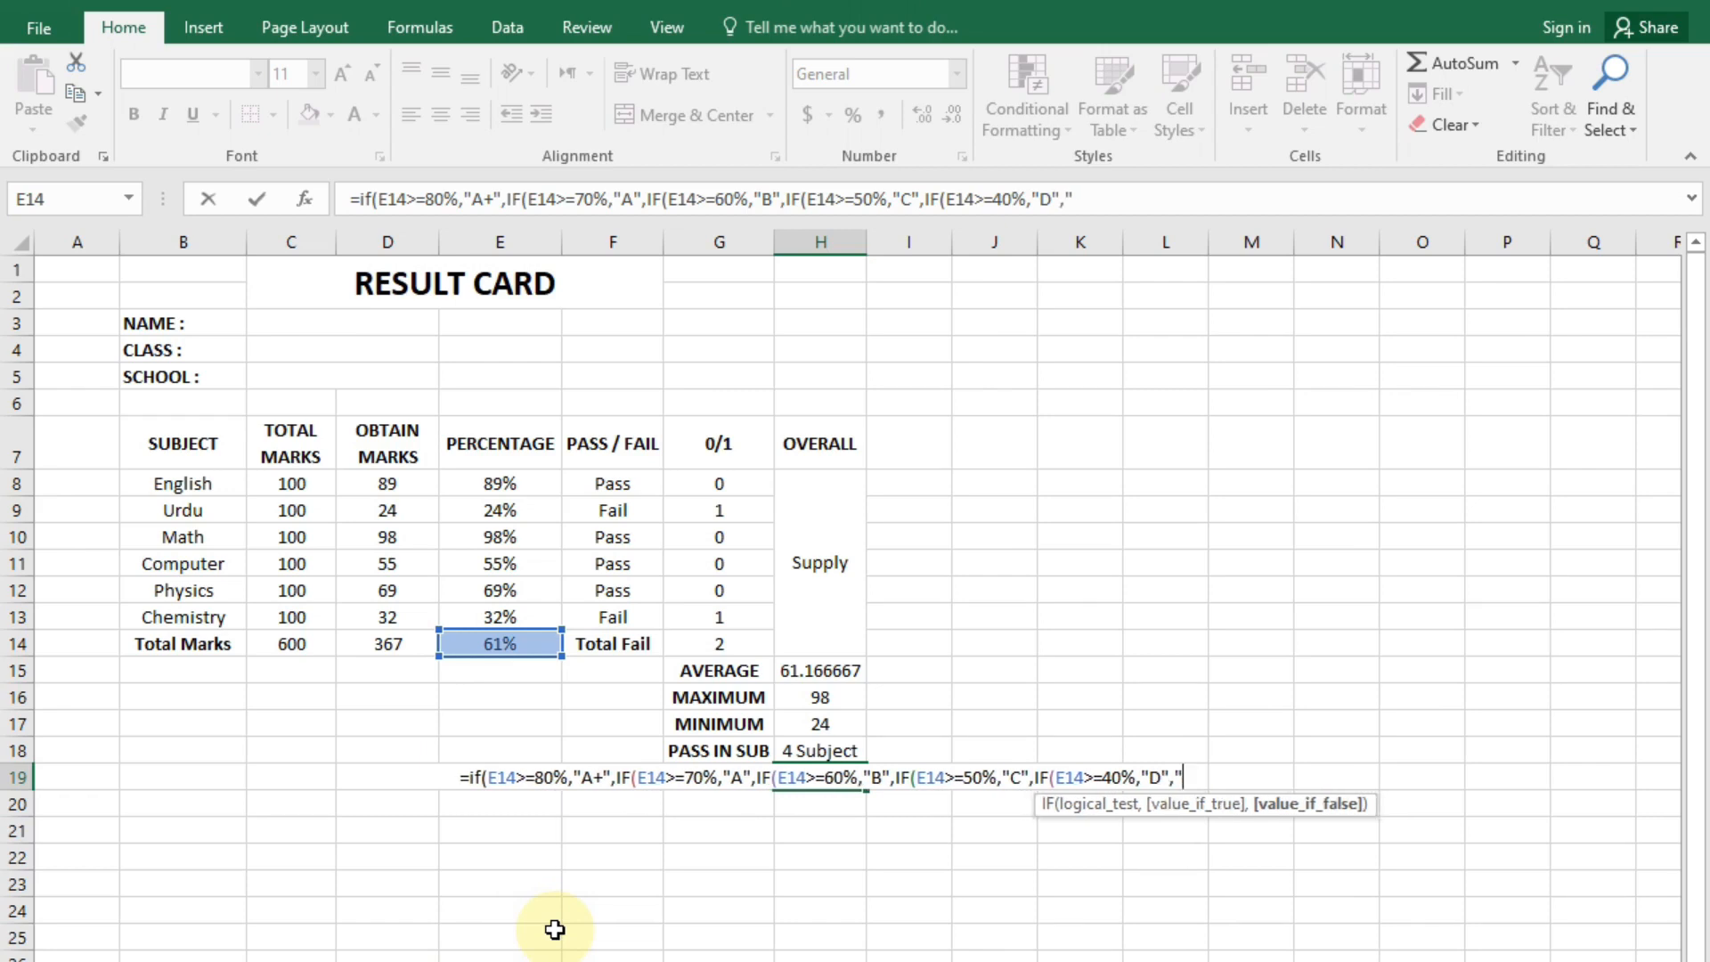
type("\"")
key("Return")
key("Return")
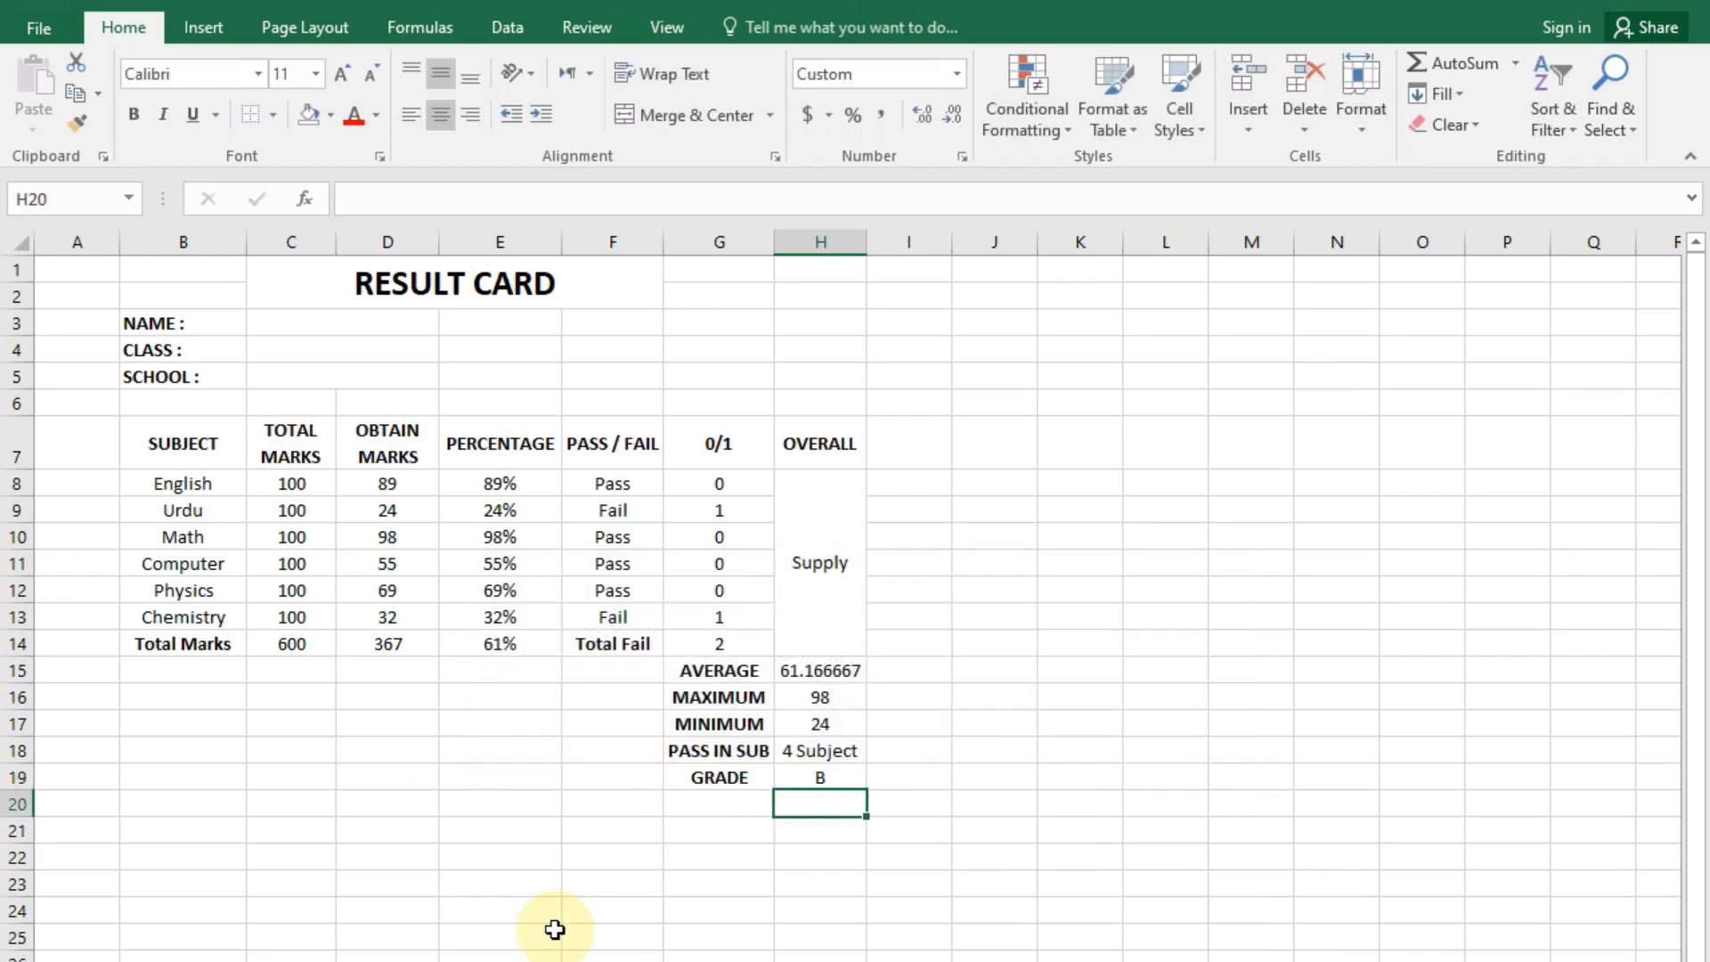
left_click(813, 778)
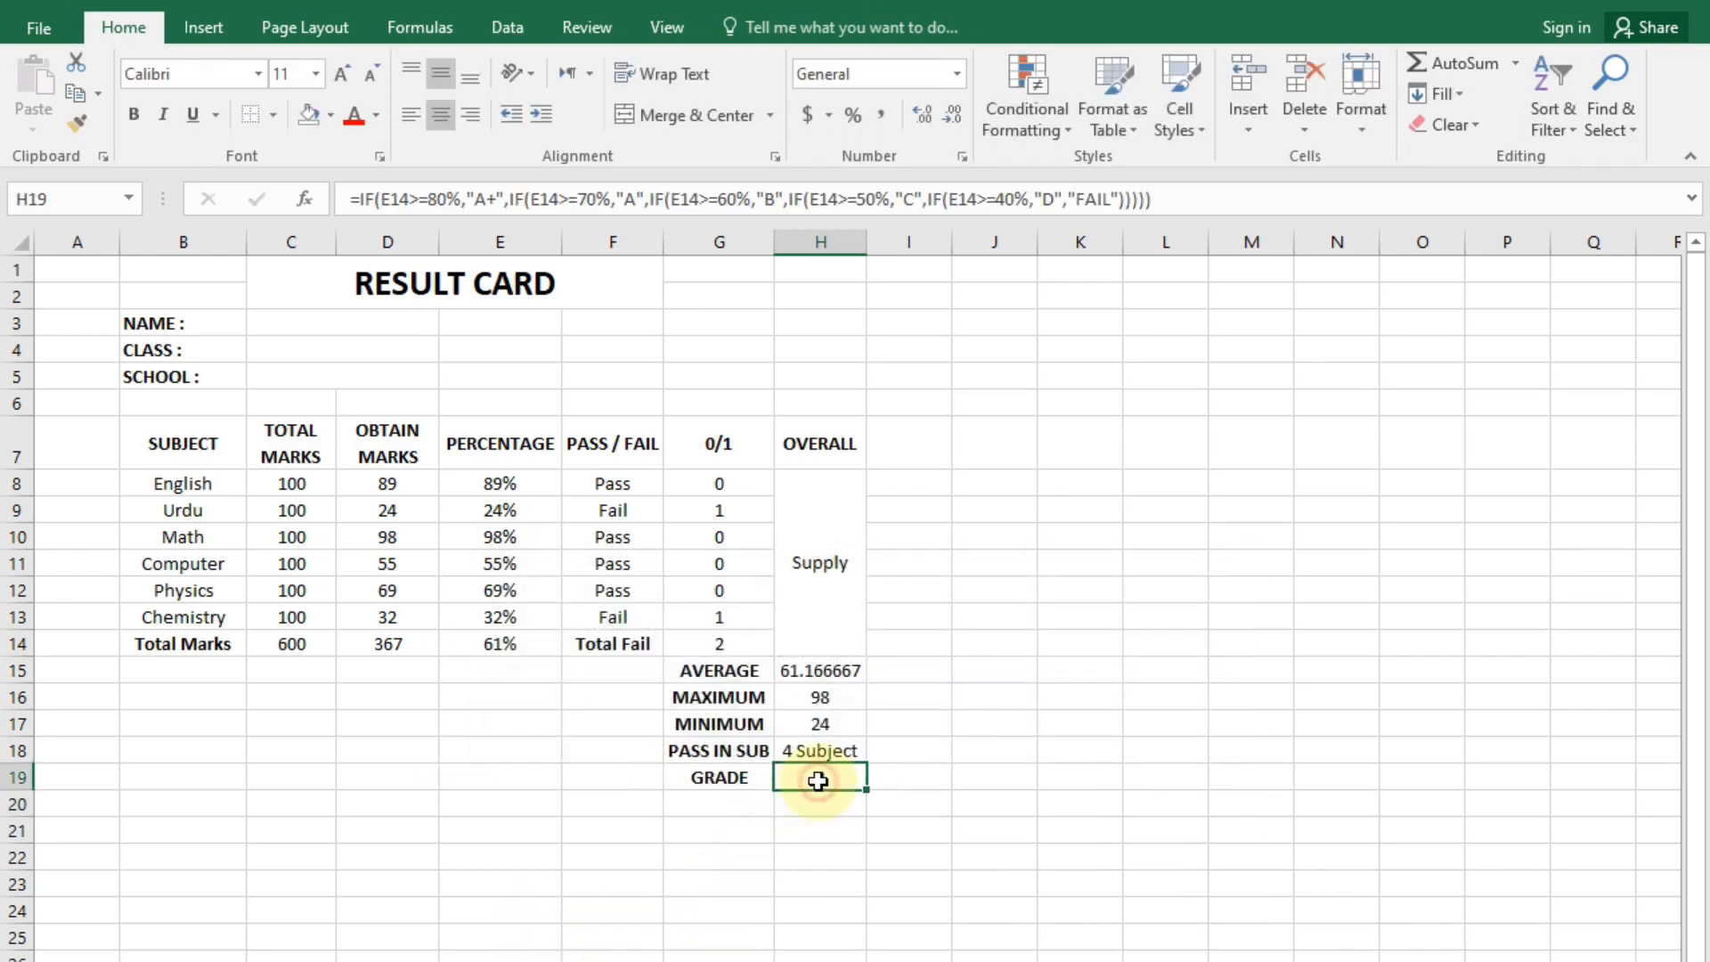
left_click(833, 928)
left_click(833, 955)
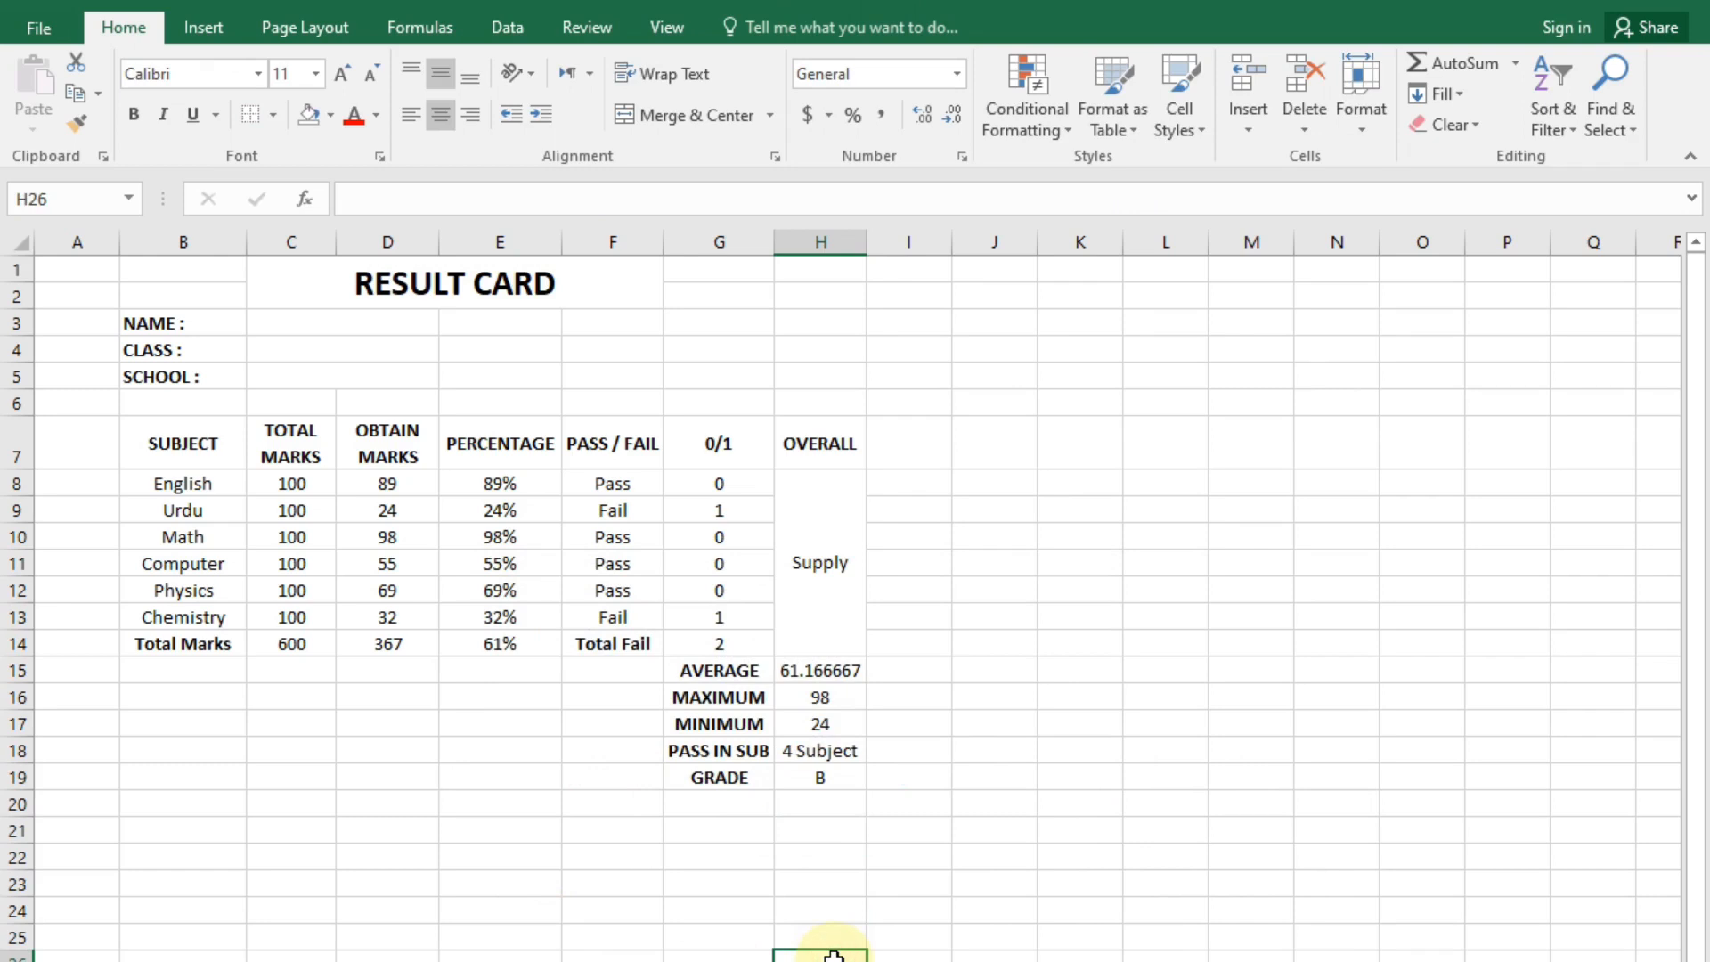
Apply thick solid outline and inside borders to the marks table in B7:H14.
left_click(588, 780)
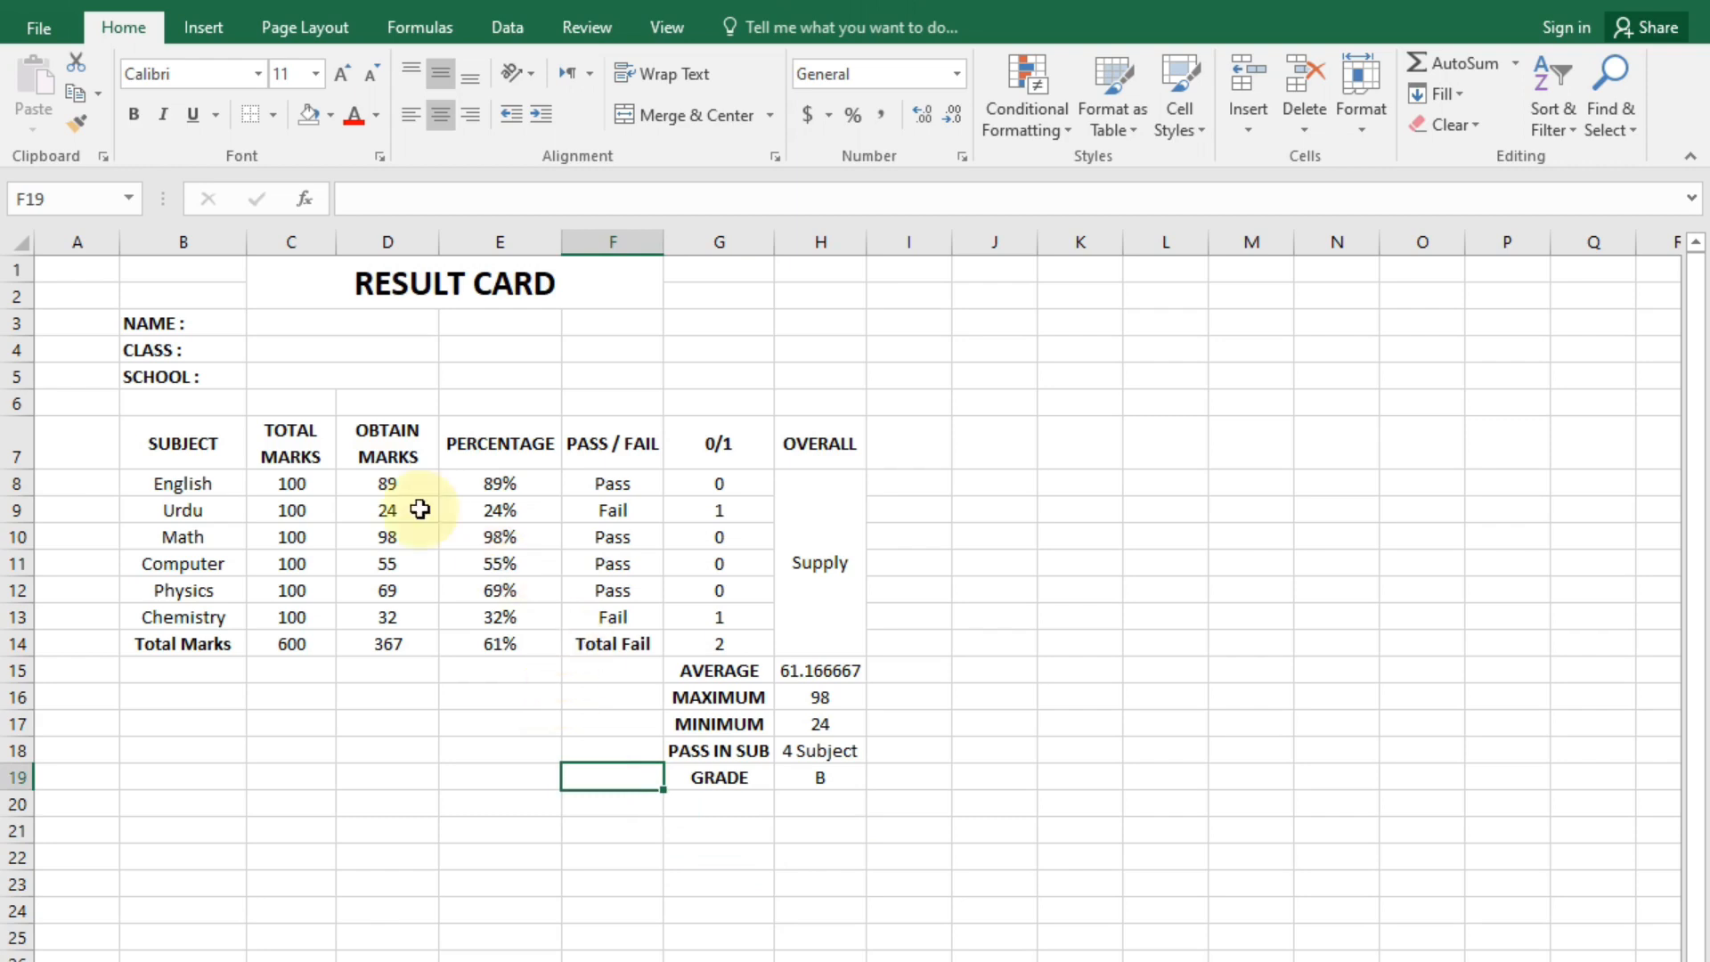
left_click_drag(200, 425, 816, 655)
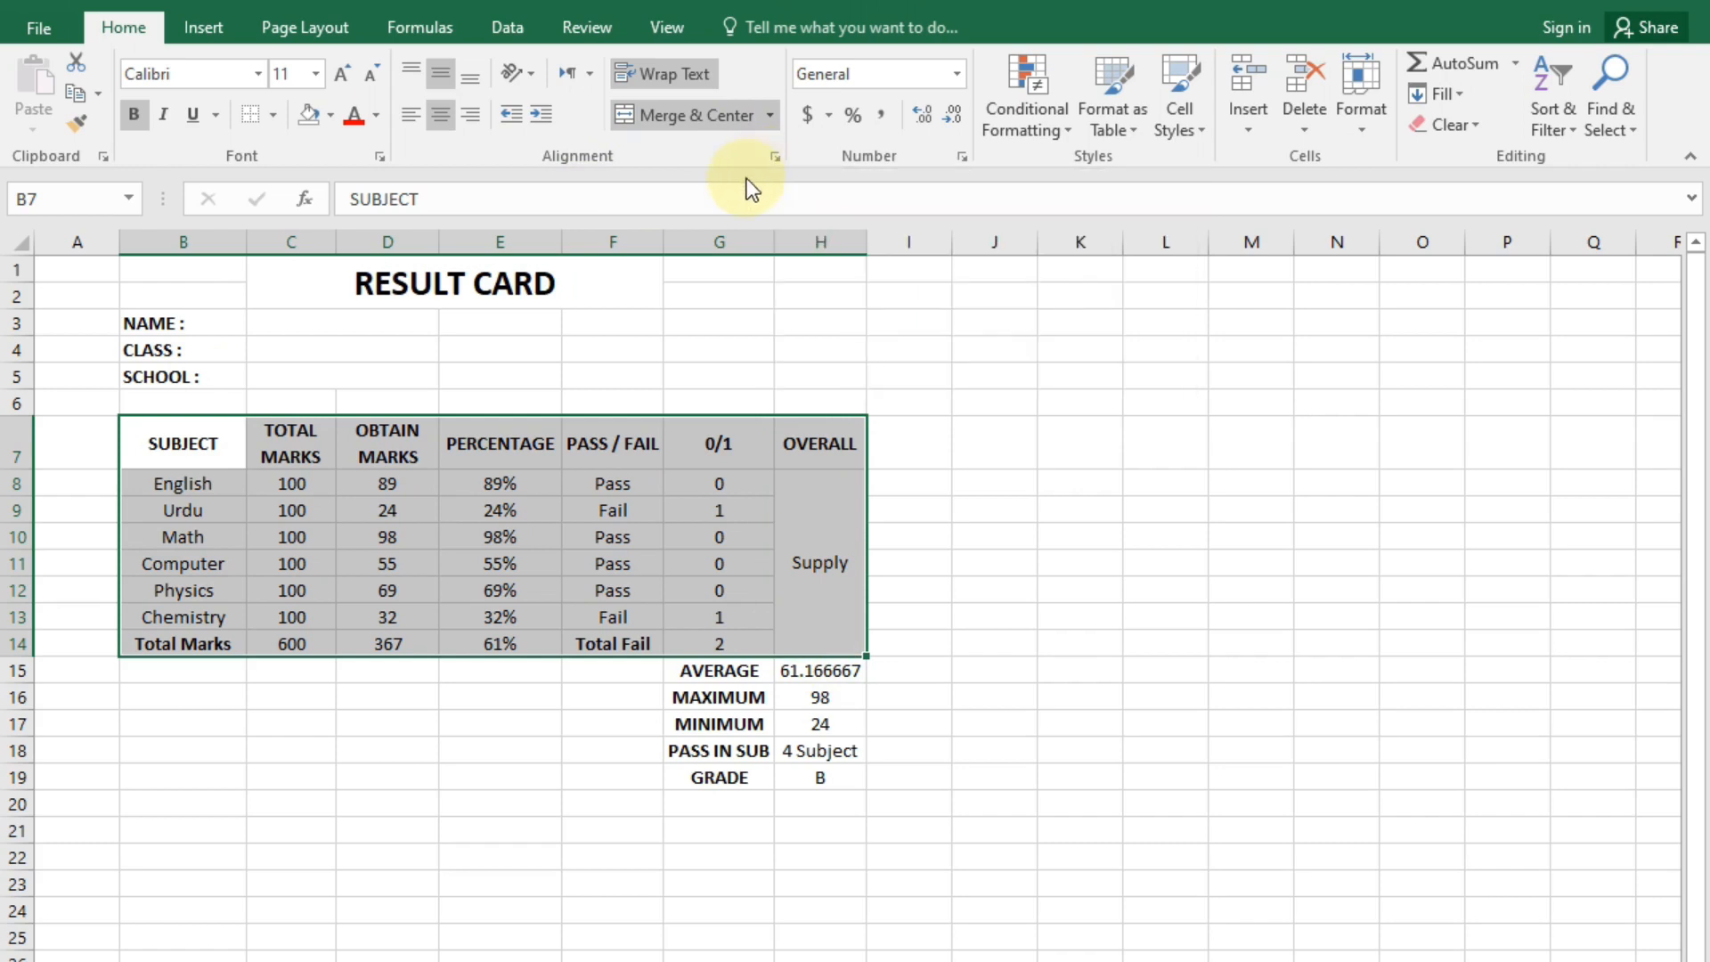
left_click(774, 158)
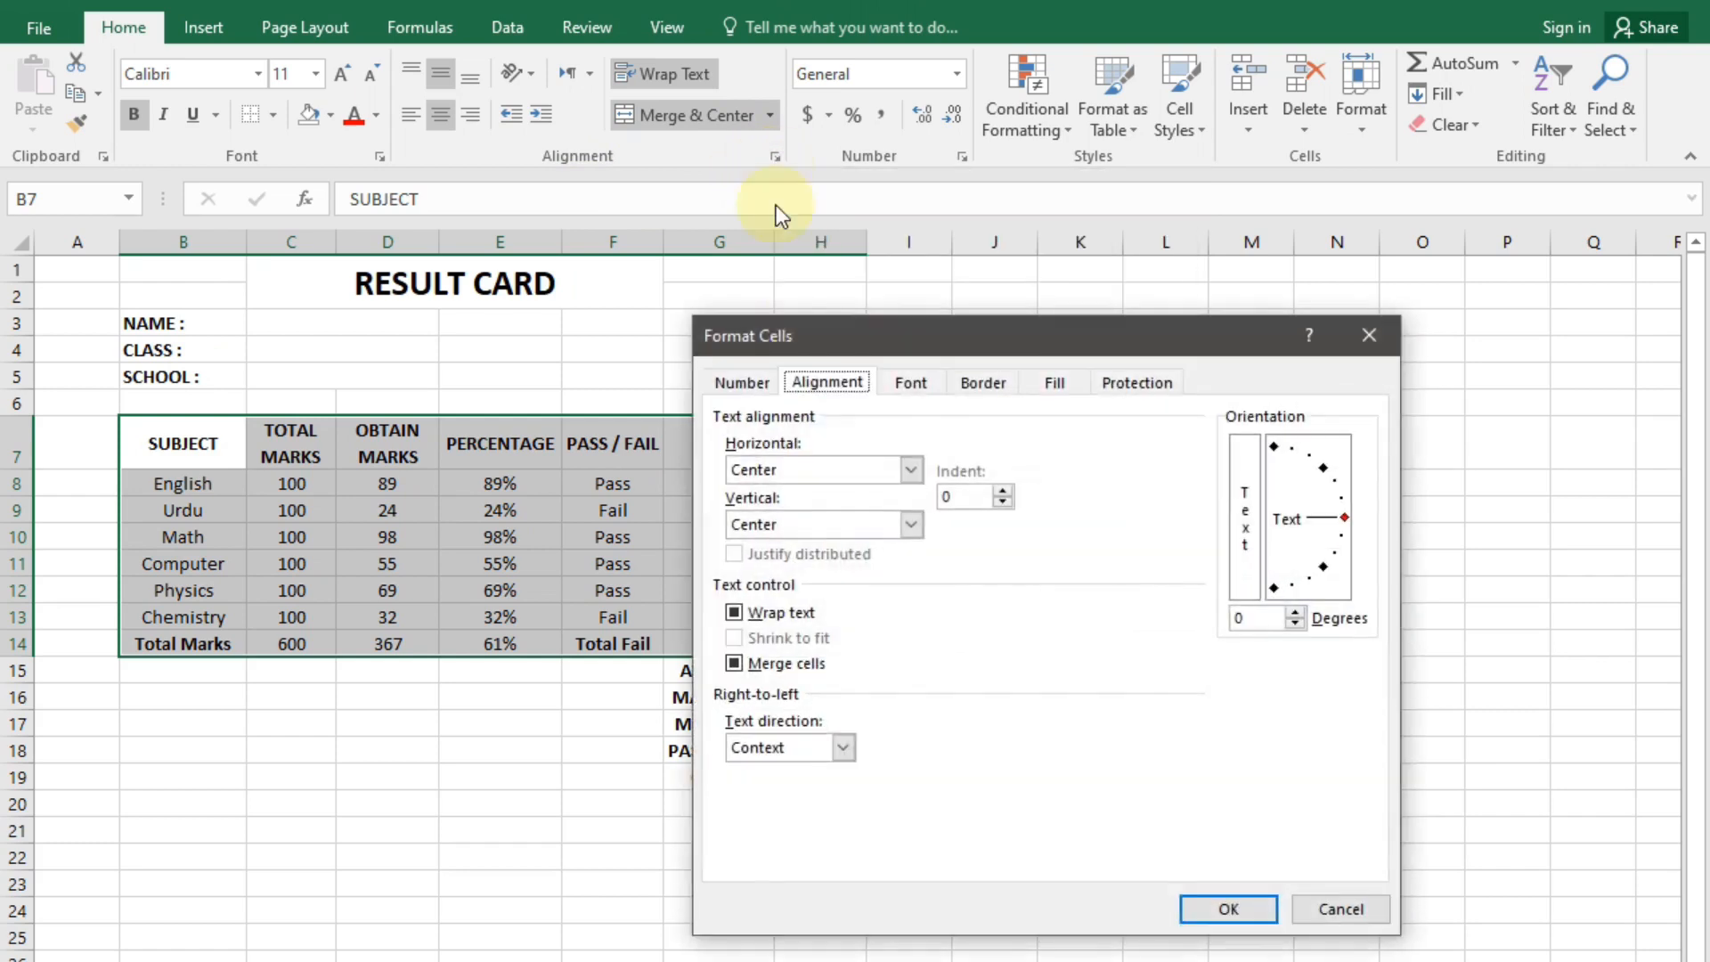
left_click(1001, 371)
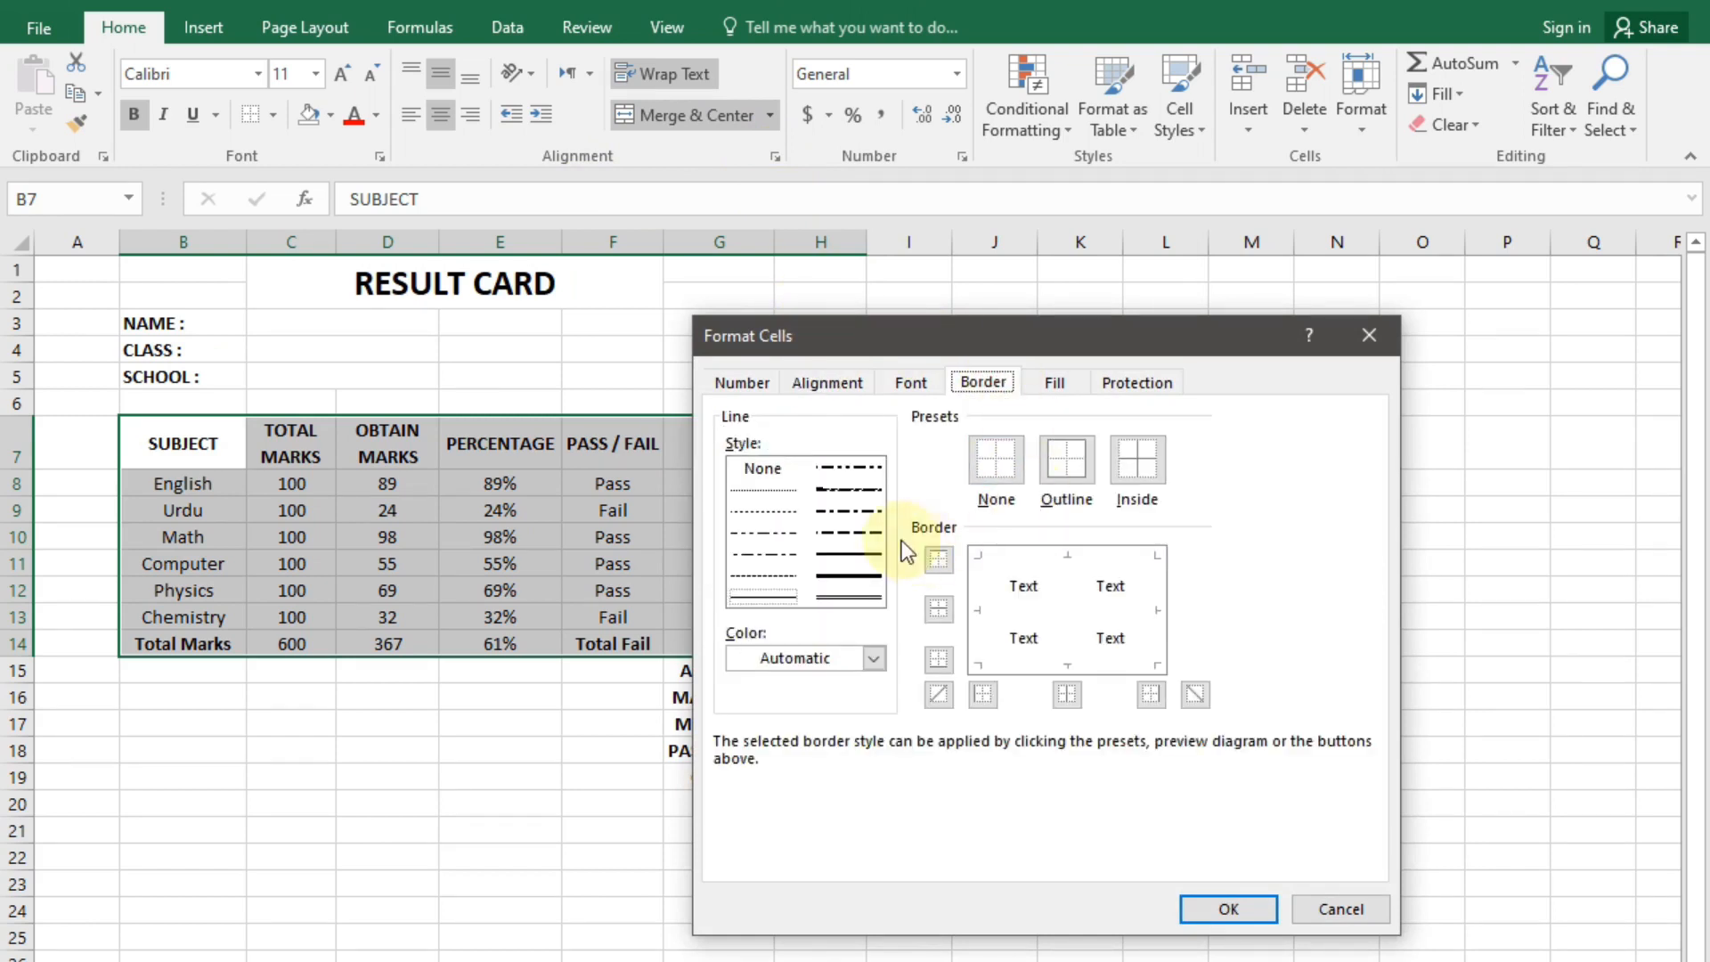
left_click(824, 564)
left_click(1066, 459)
left_click(1141, 470)
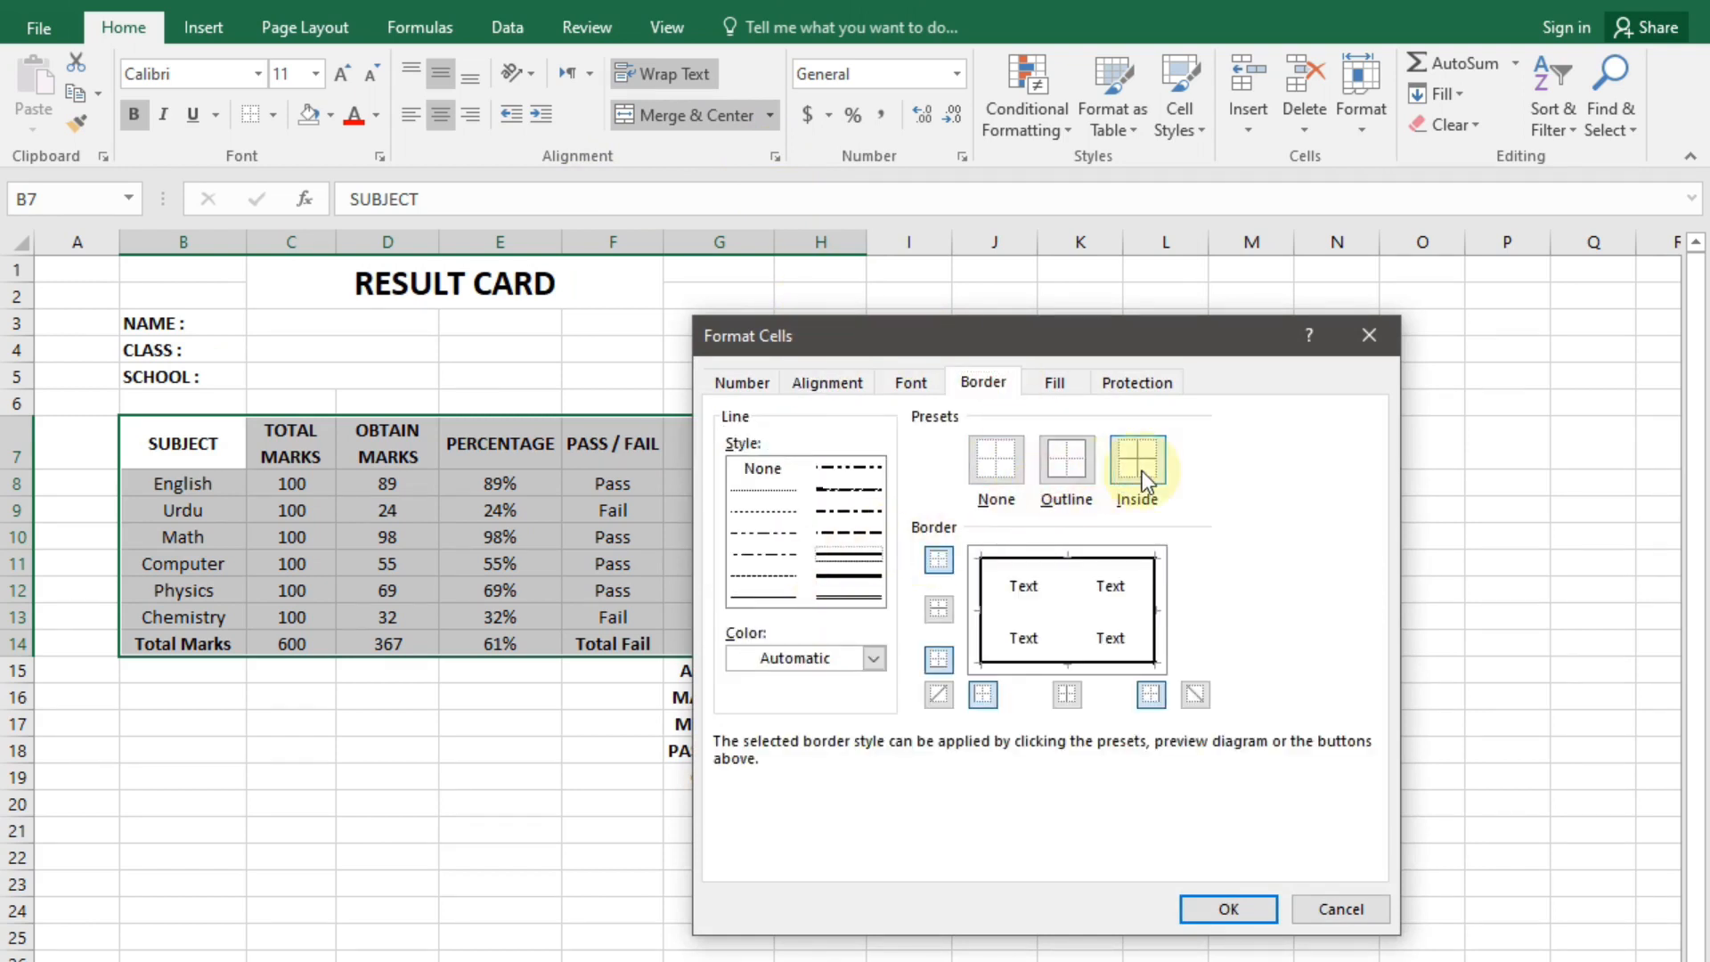
left_click(1220, 907)
left_click(908, 926)
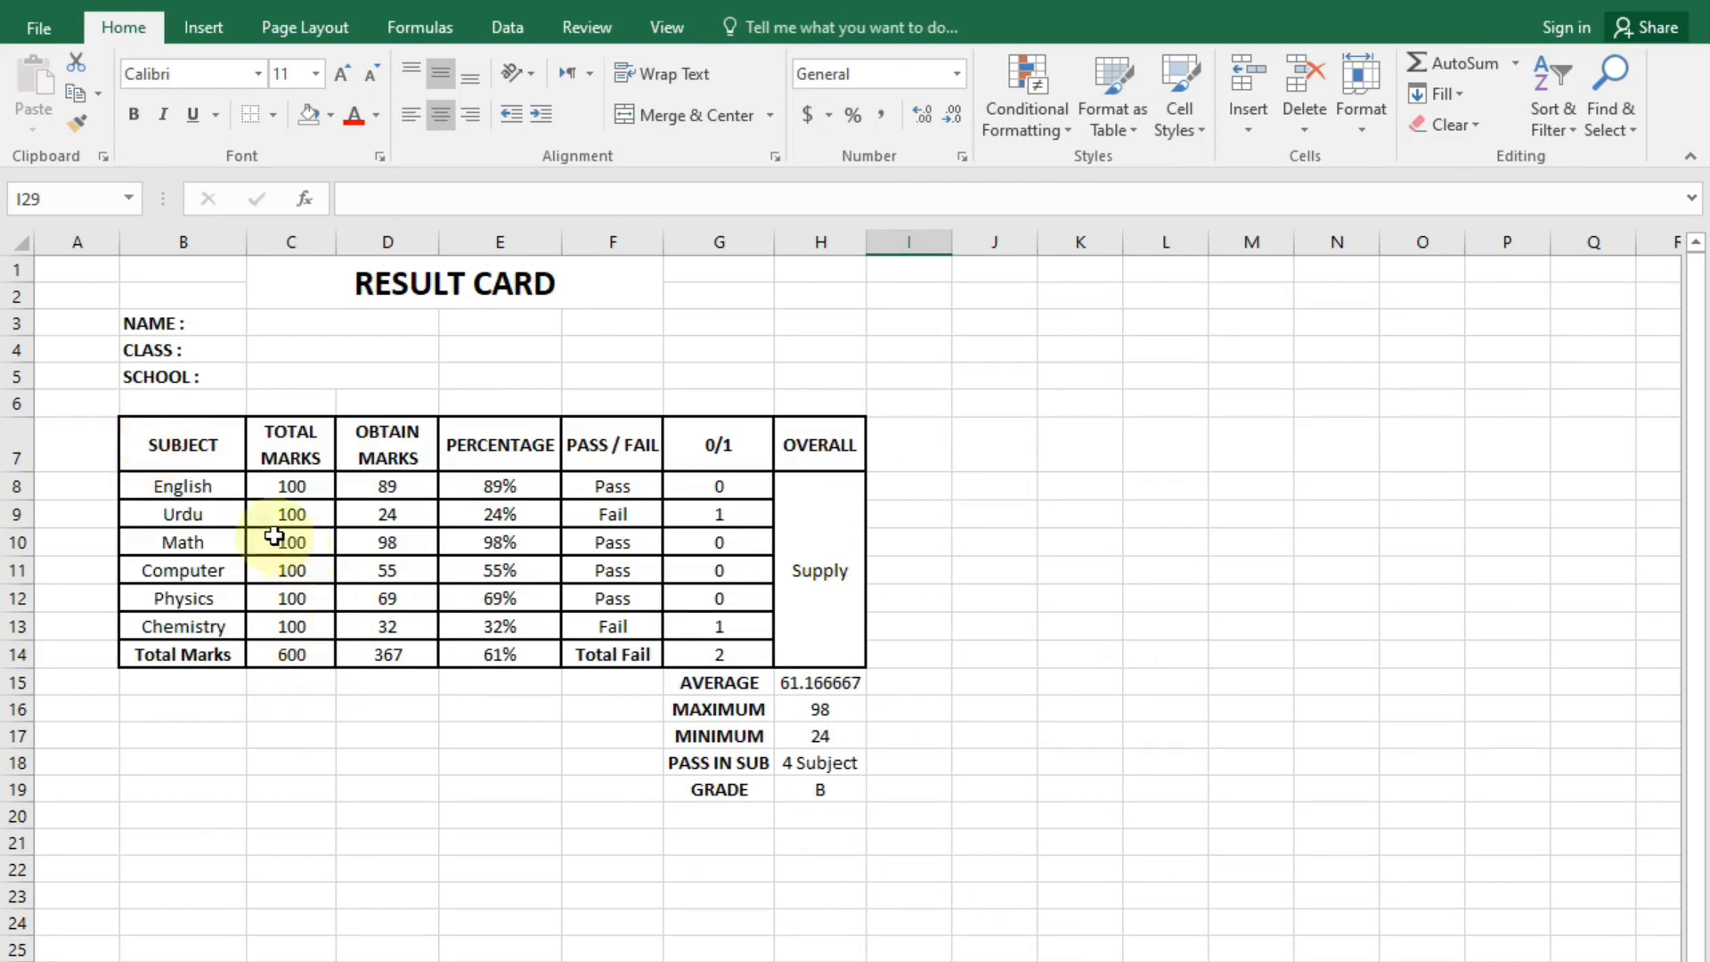
Fill the header row B7:H7 and the Total Marks and Total Fail labels with Blue, Accent 1, Lighter 40%.
left_click_drag(200, 439, 832, 441)
left_click(616, 656)
left_click(216, 655, "ctrl")
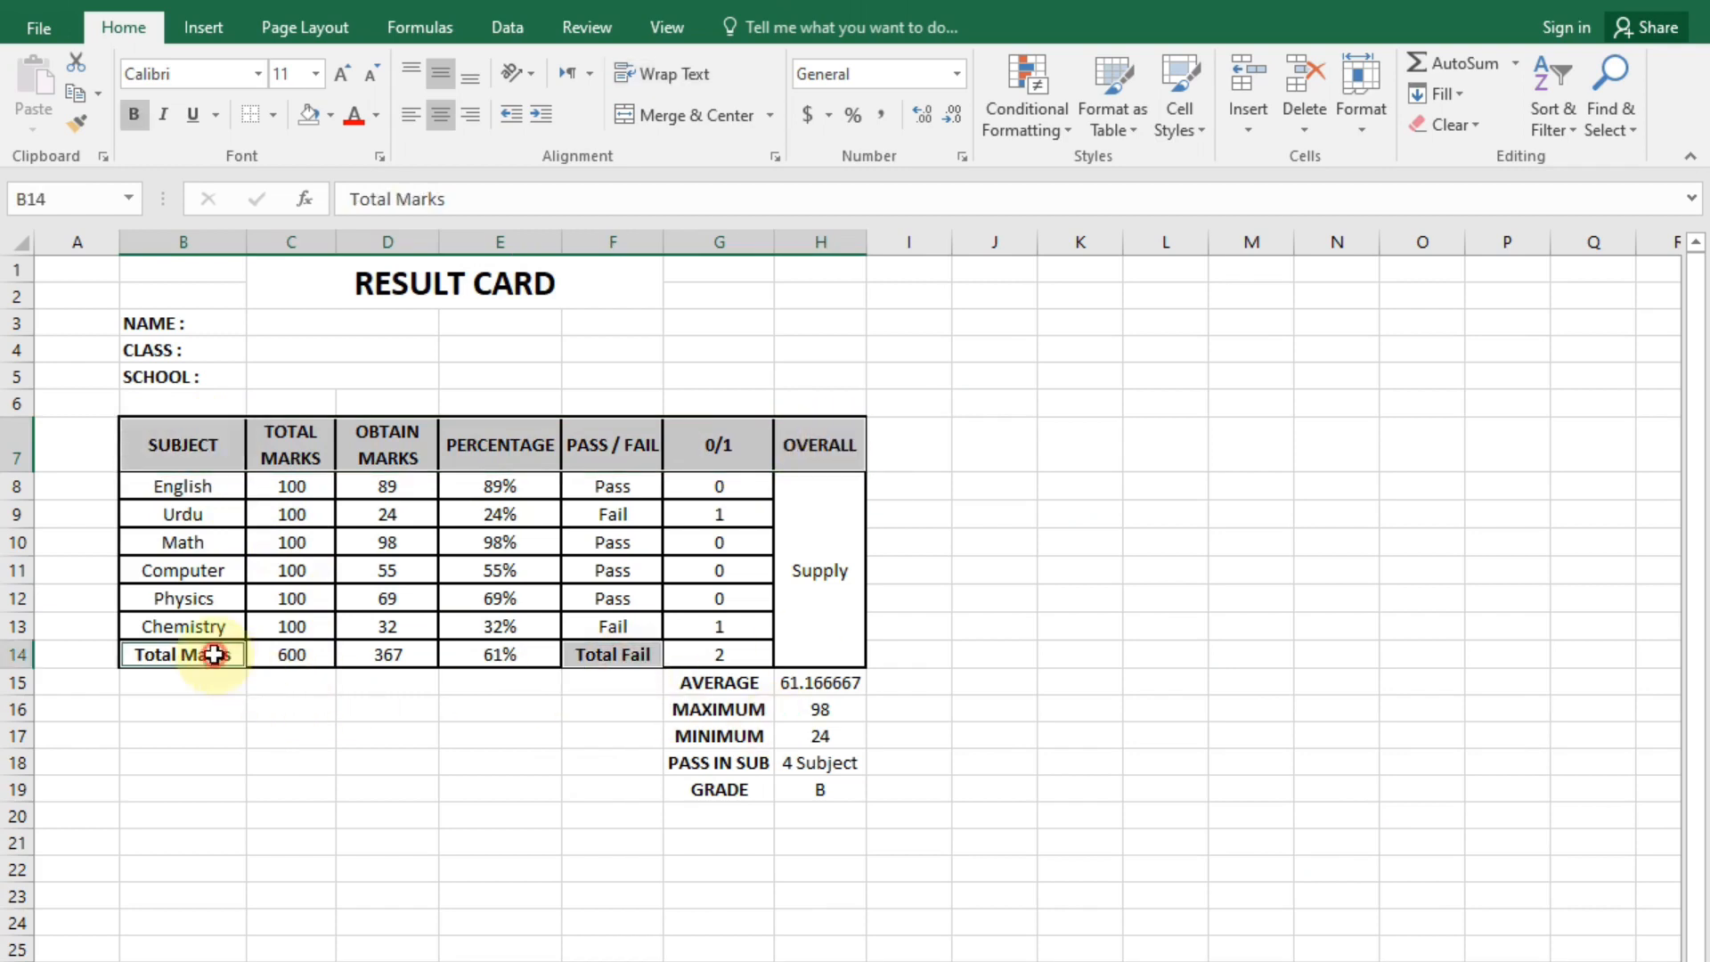
left_click(331, 116)
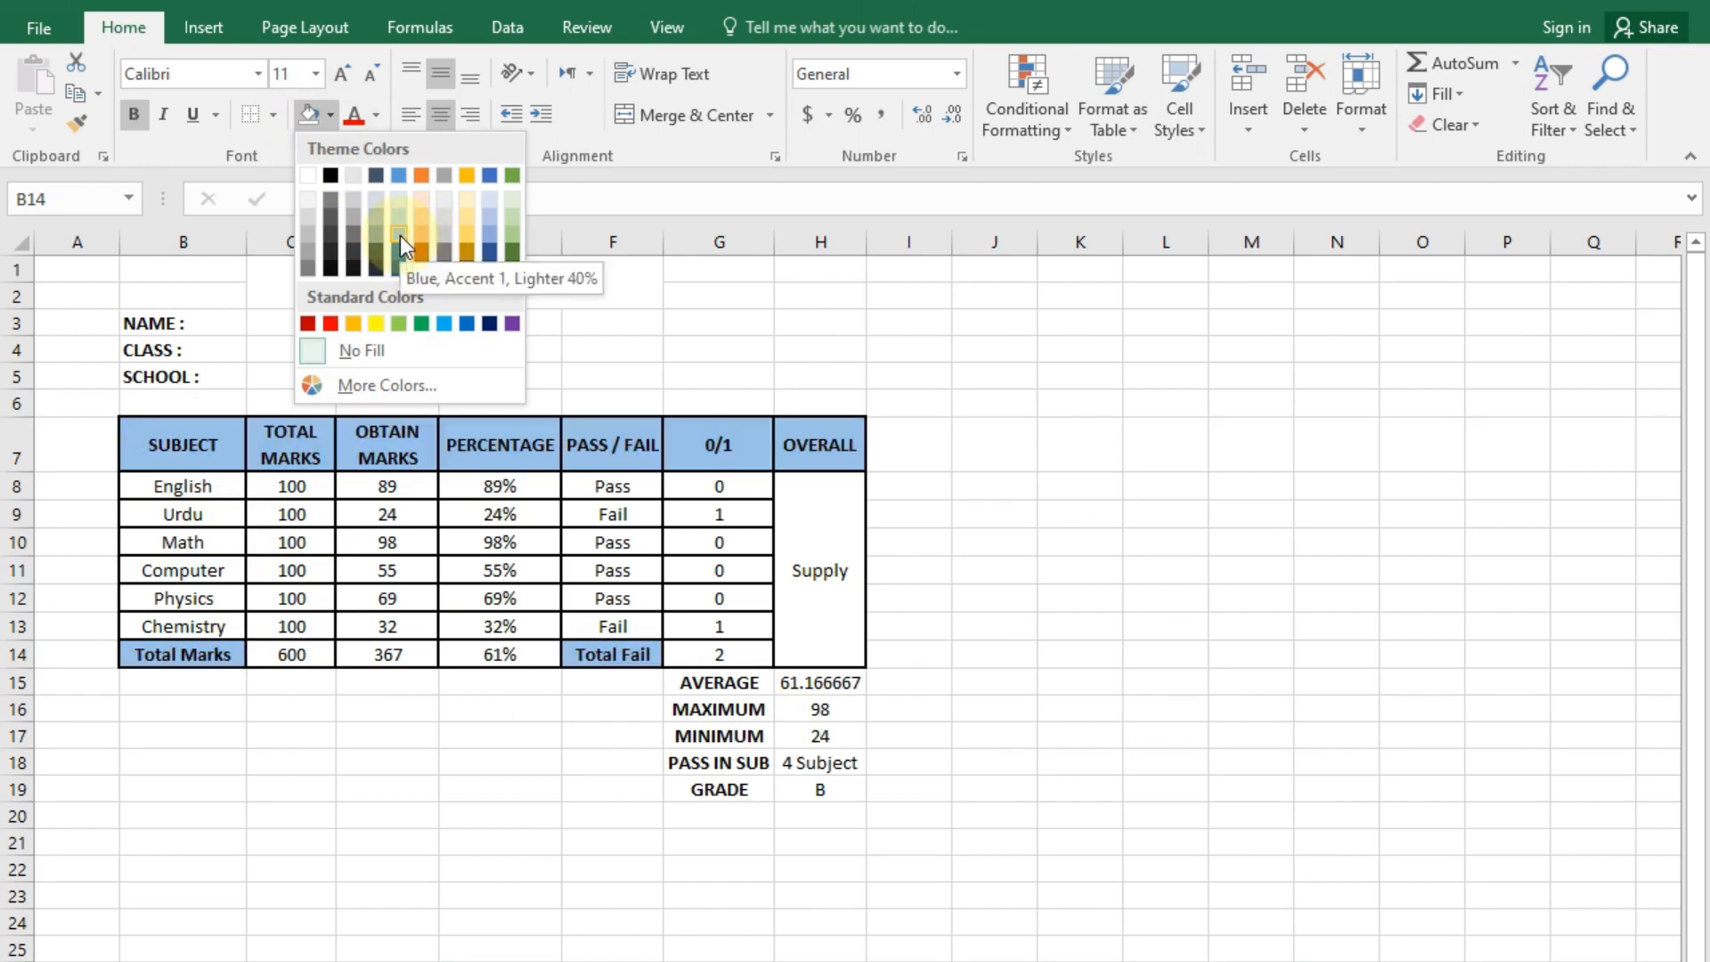
left_click(399, 235)
left_click(614, 843)
Fill the table's remaining subject, marks, percentage, pass/fail, 0/1 and overall cells with the lightest Accent 1 blue.
left_click_drag(223, 471, 232, 623)
left_click_drag(286, 481, 294, 649, "ctrl")
left_click_drag(394, 478, 481, 655, "ctrl")
left_click_drag(592, 487, 614, 626, "ctrl")
left_click(704, 493, "ctrl")
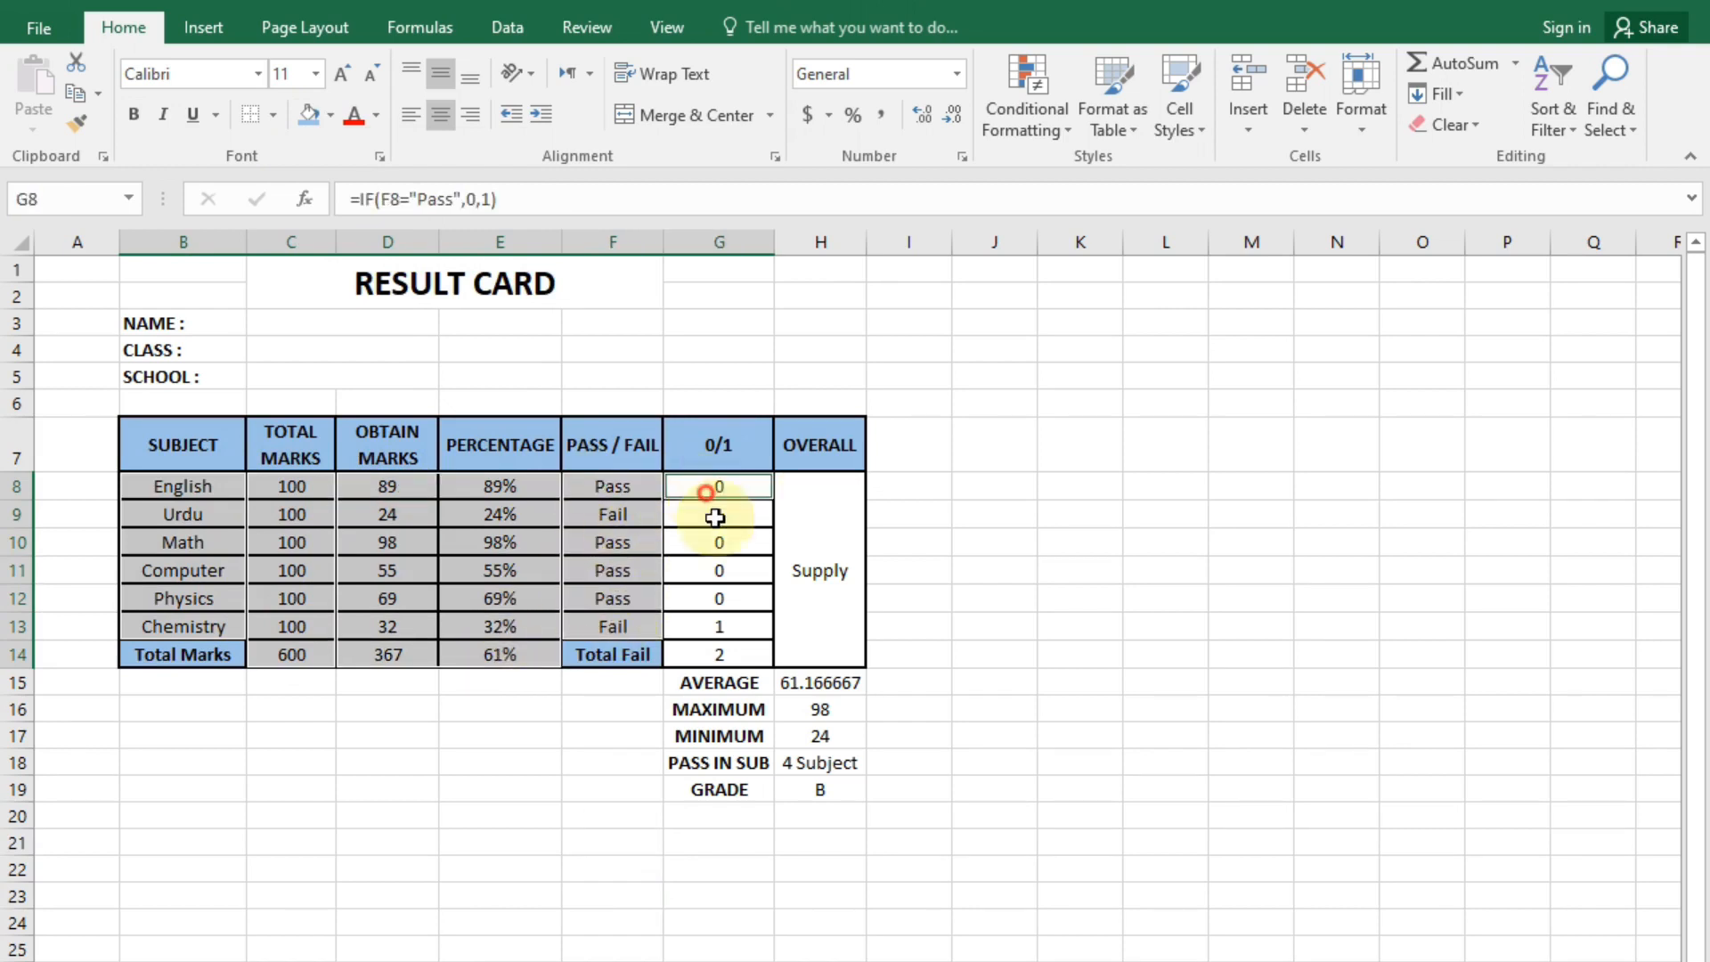
left_click_drag(715, 517, 732, 655, "ctrl")
left_click(815, 503, "ctrl")
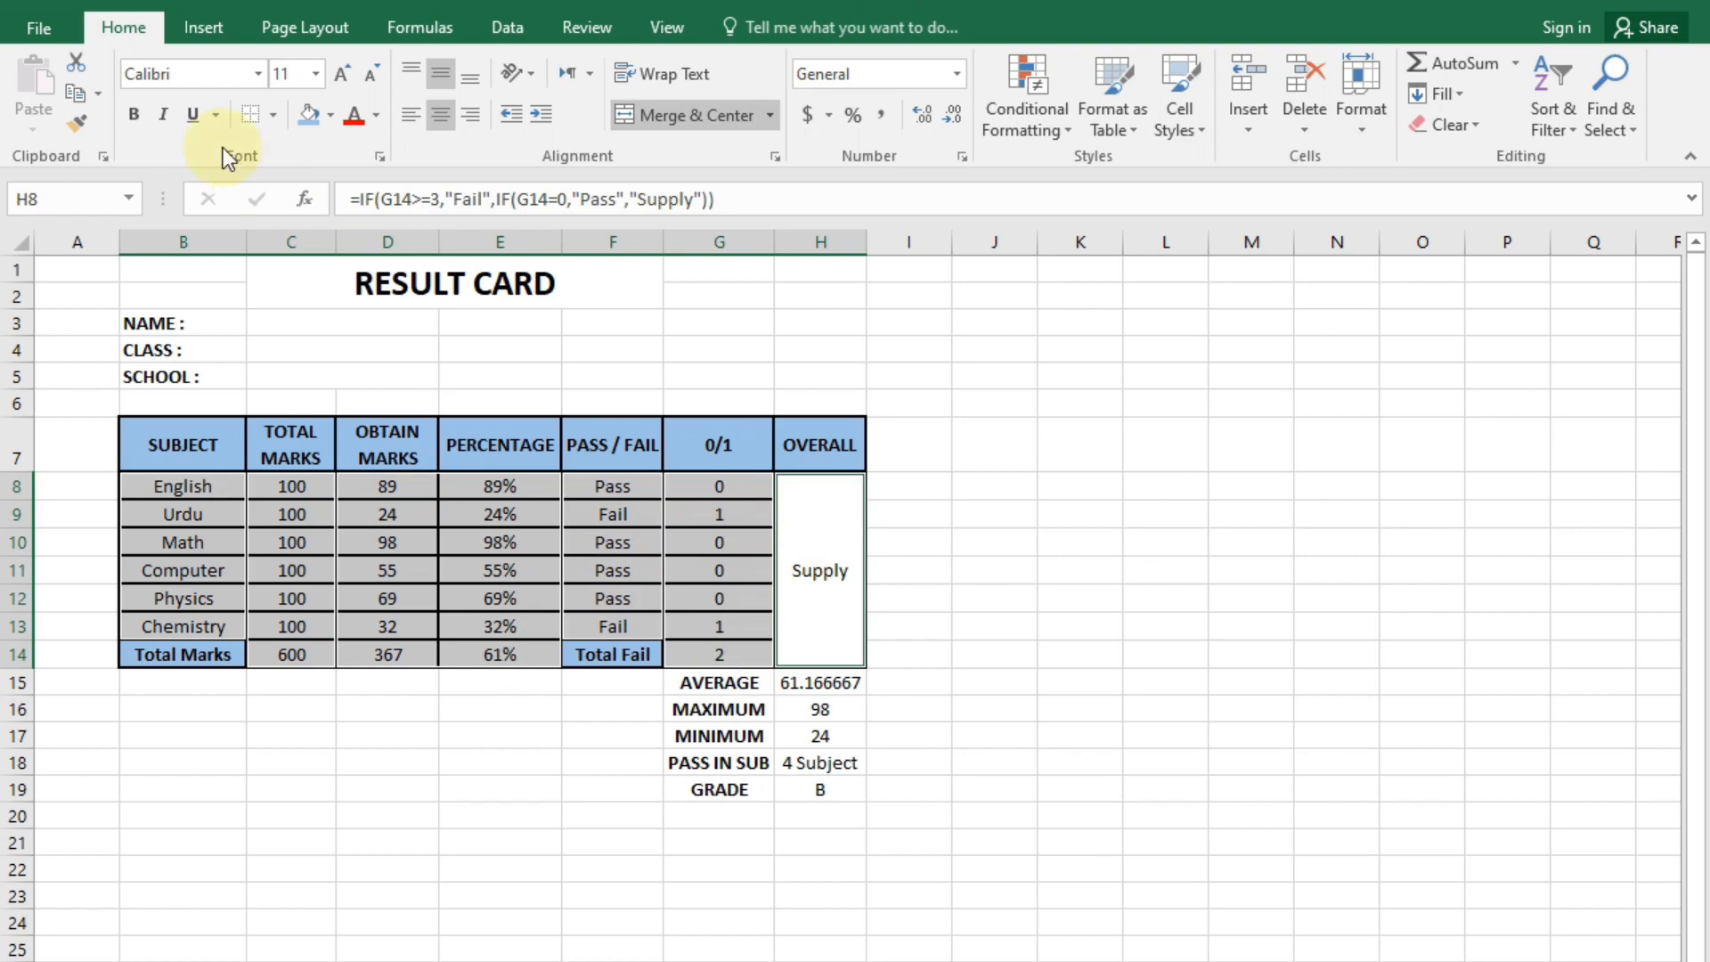
left_click(330, 114)
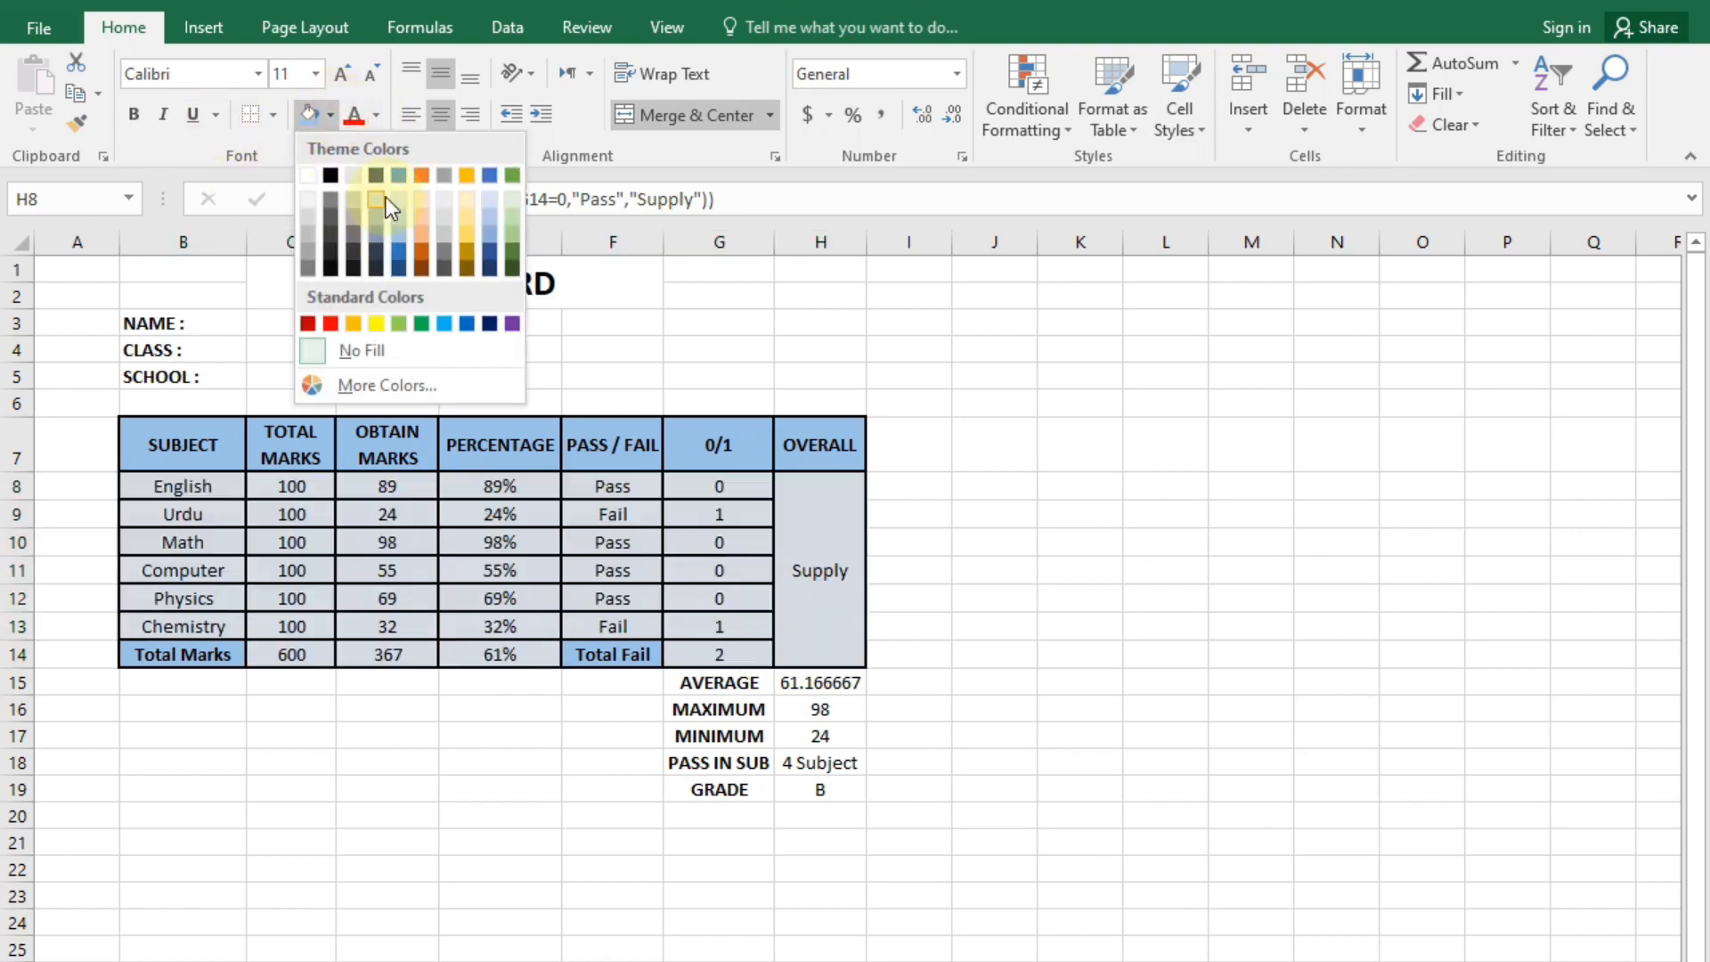
left_click(398, 201)
left_click(485, 889)
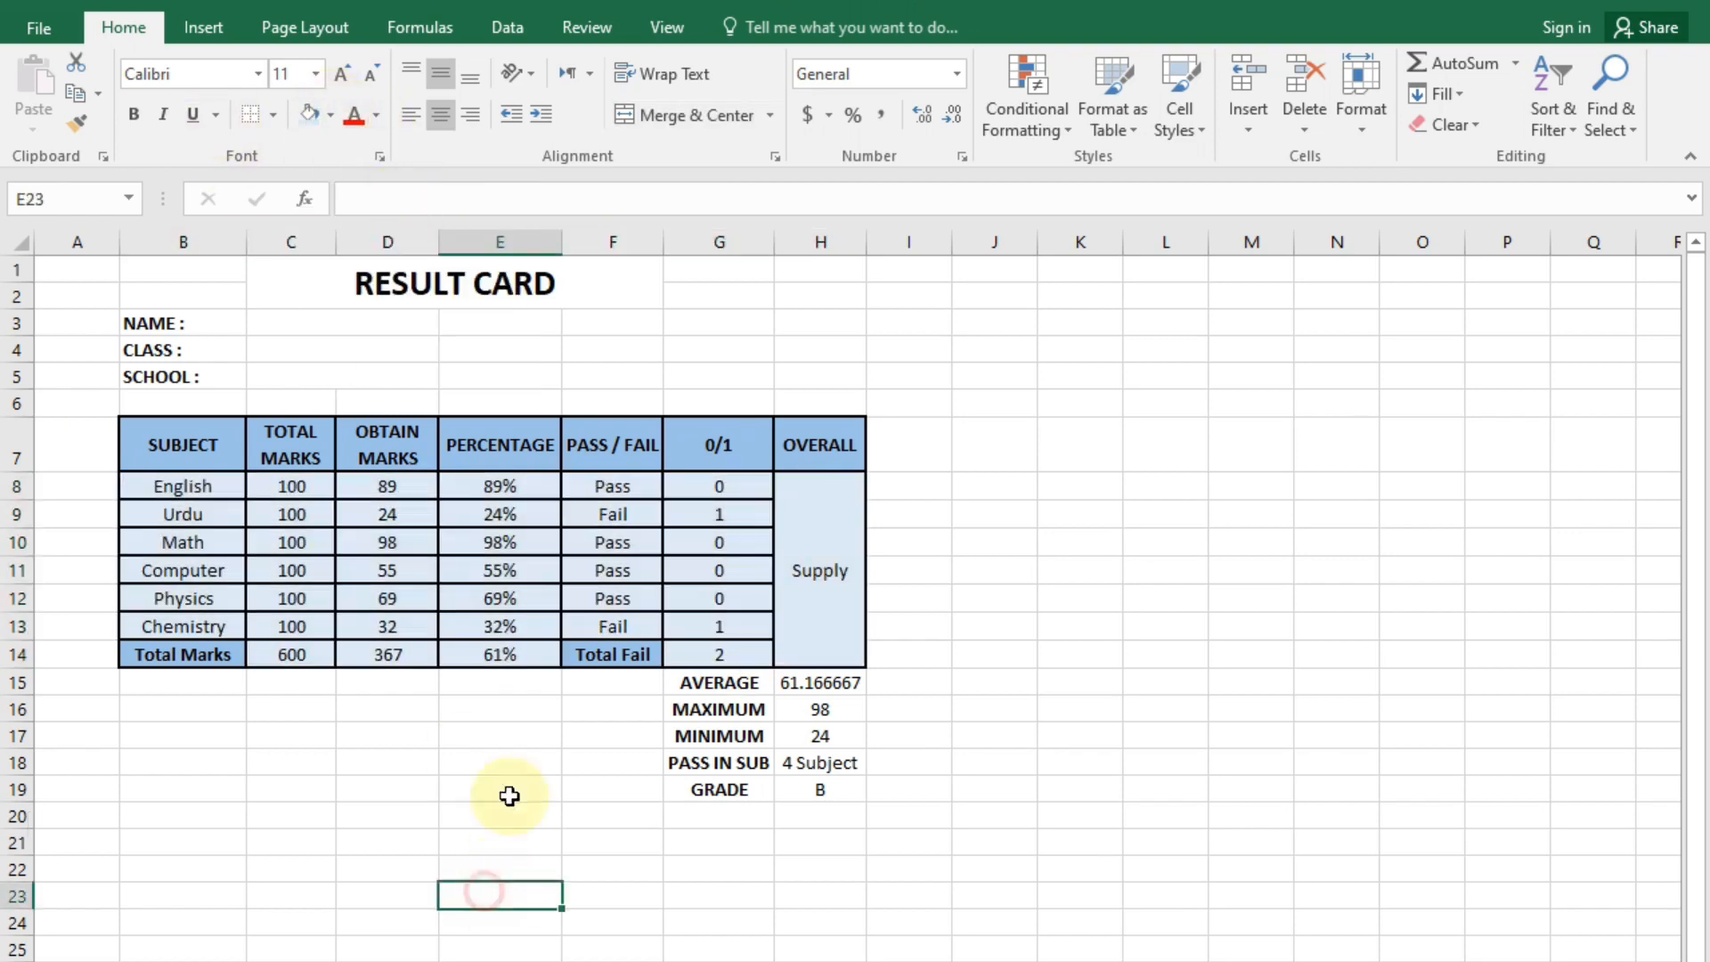
left_click(318, 860)
left_click(383, 807)
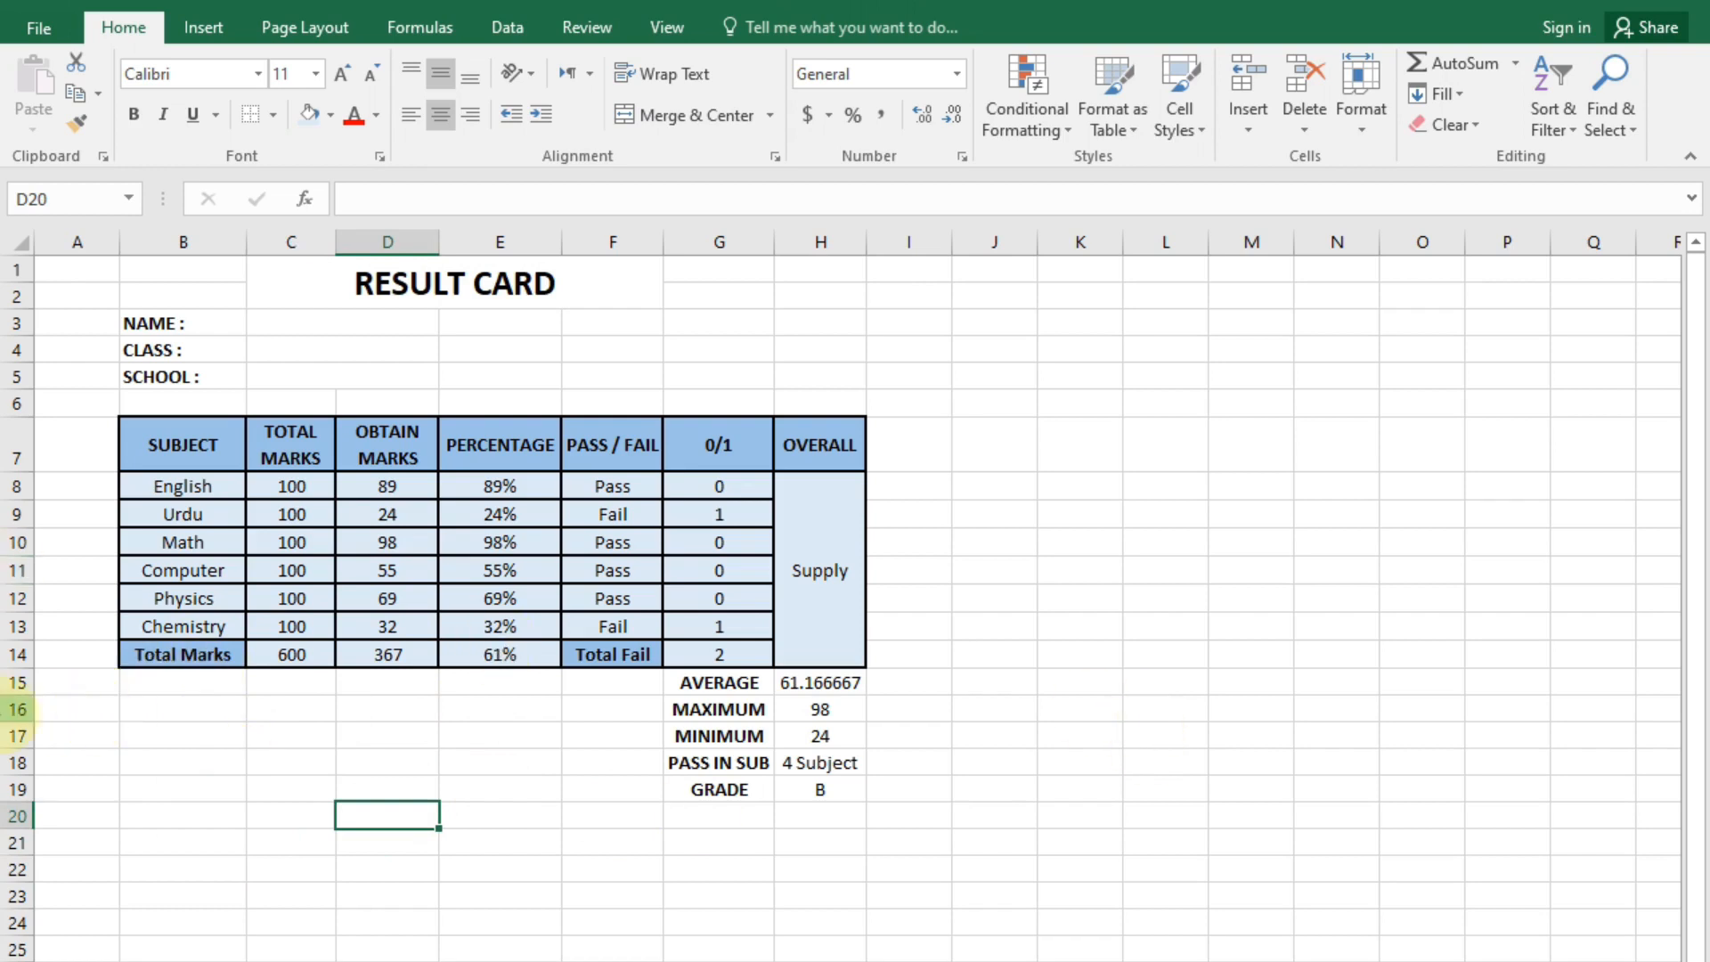
Insert a blank row above the AVERAGE row, at row 15.
left_click(757, 687)
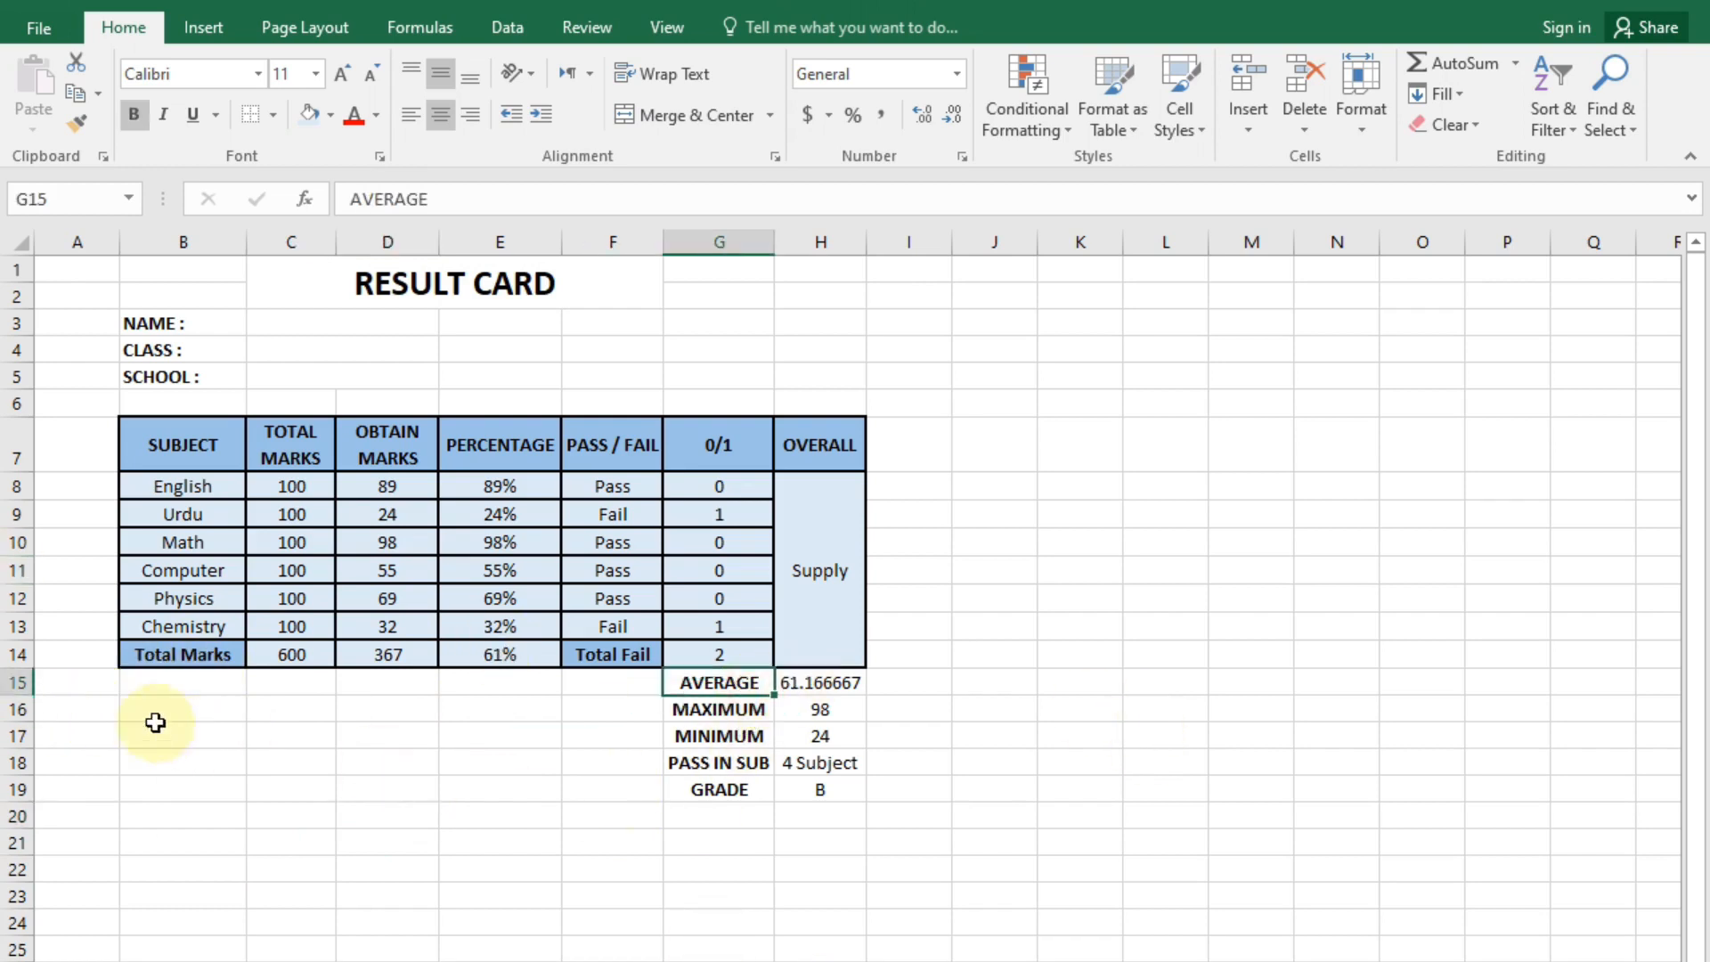
left_click(8, 682)
right_click(9, 683)
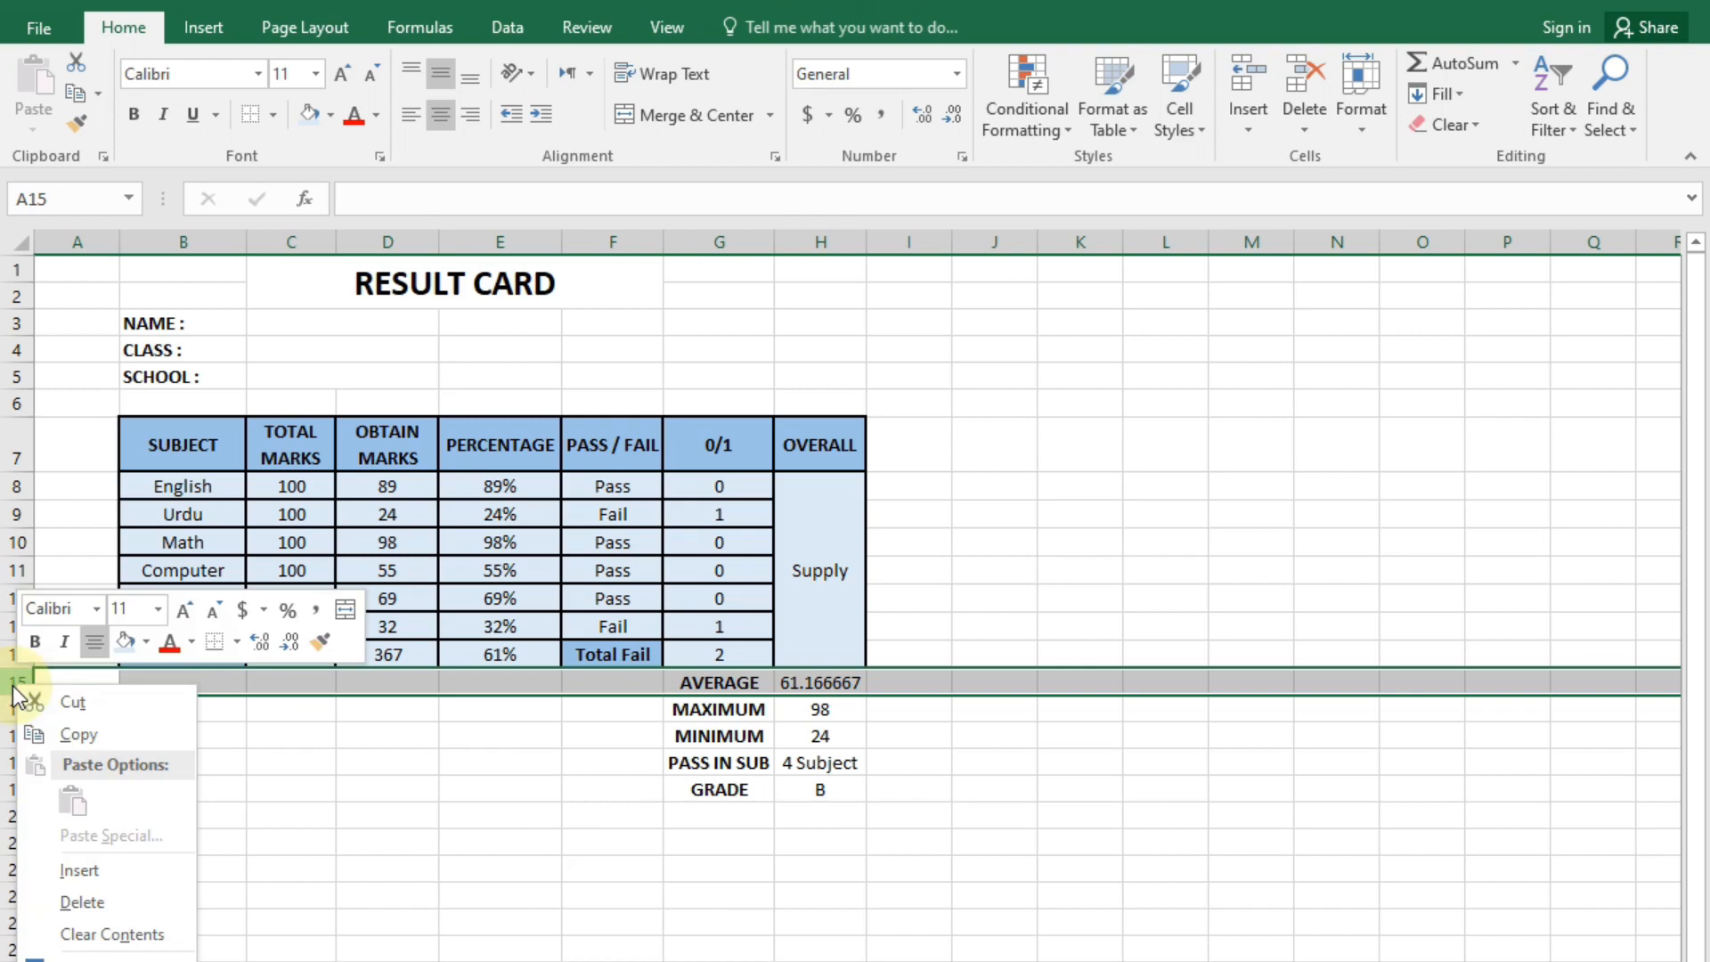
left_click(78, 871)
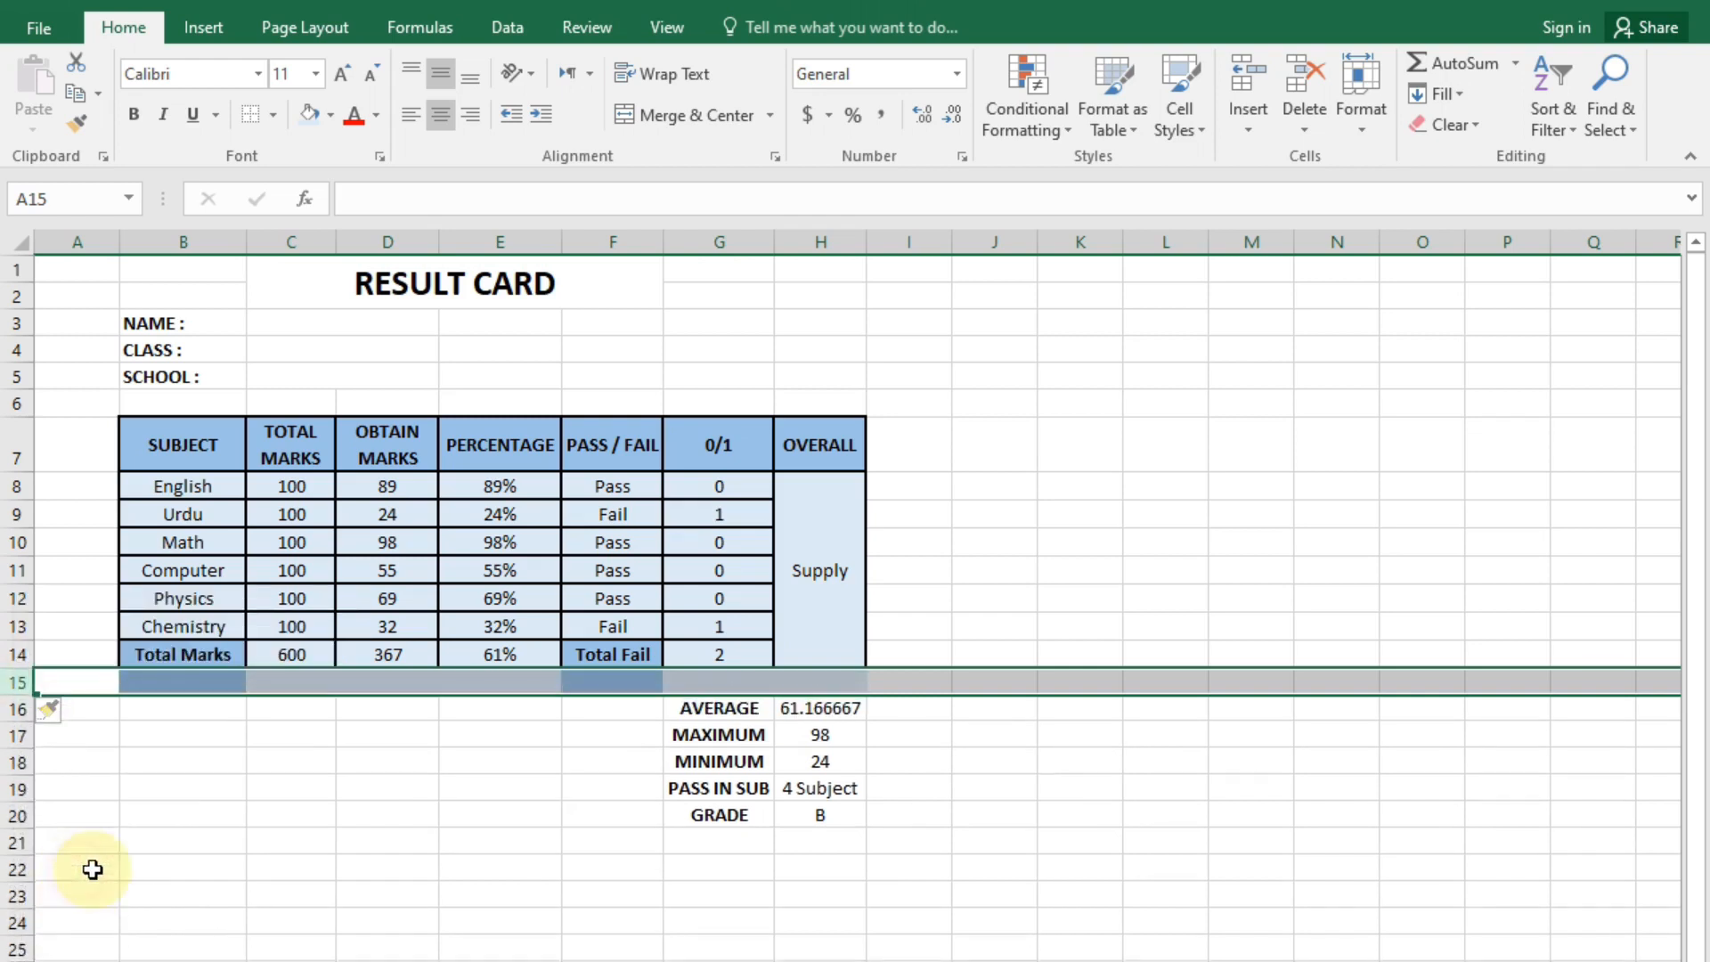
left_click(481, 794)
Remove the fill color from the blank row cells B15:H15.
left_click_drag(156, 682, 850, 682)
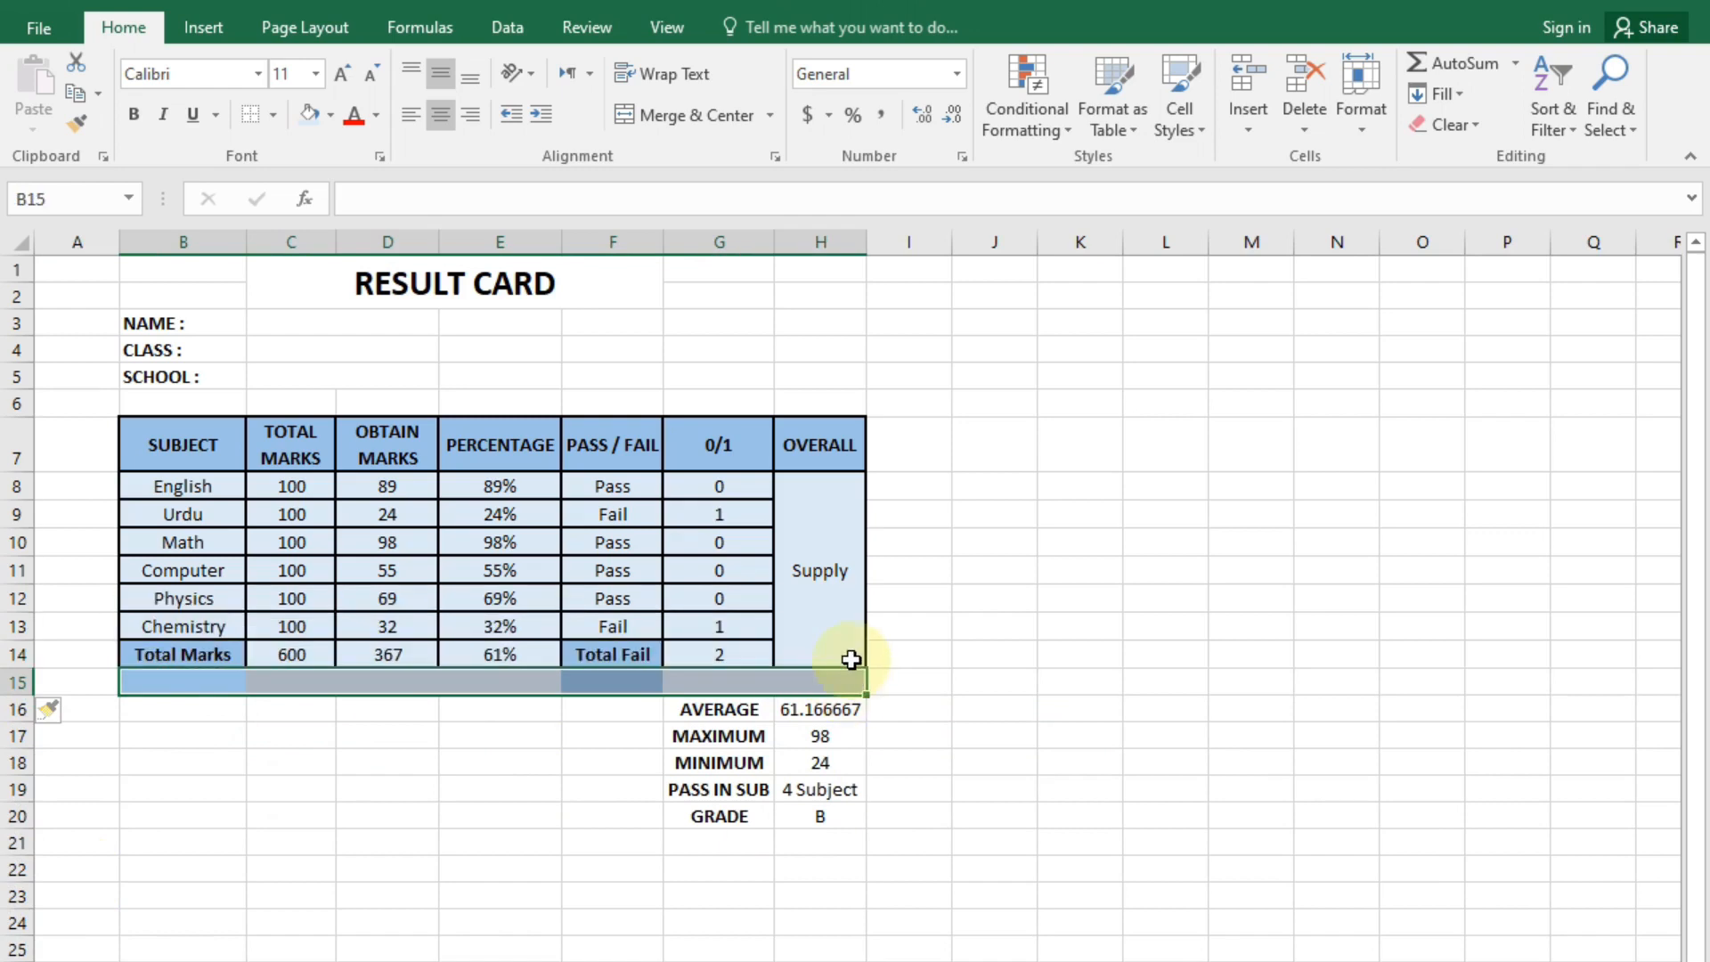
left_click(332, 114)
left_click(371, 351)
left_click(613, 788)
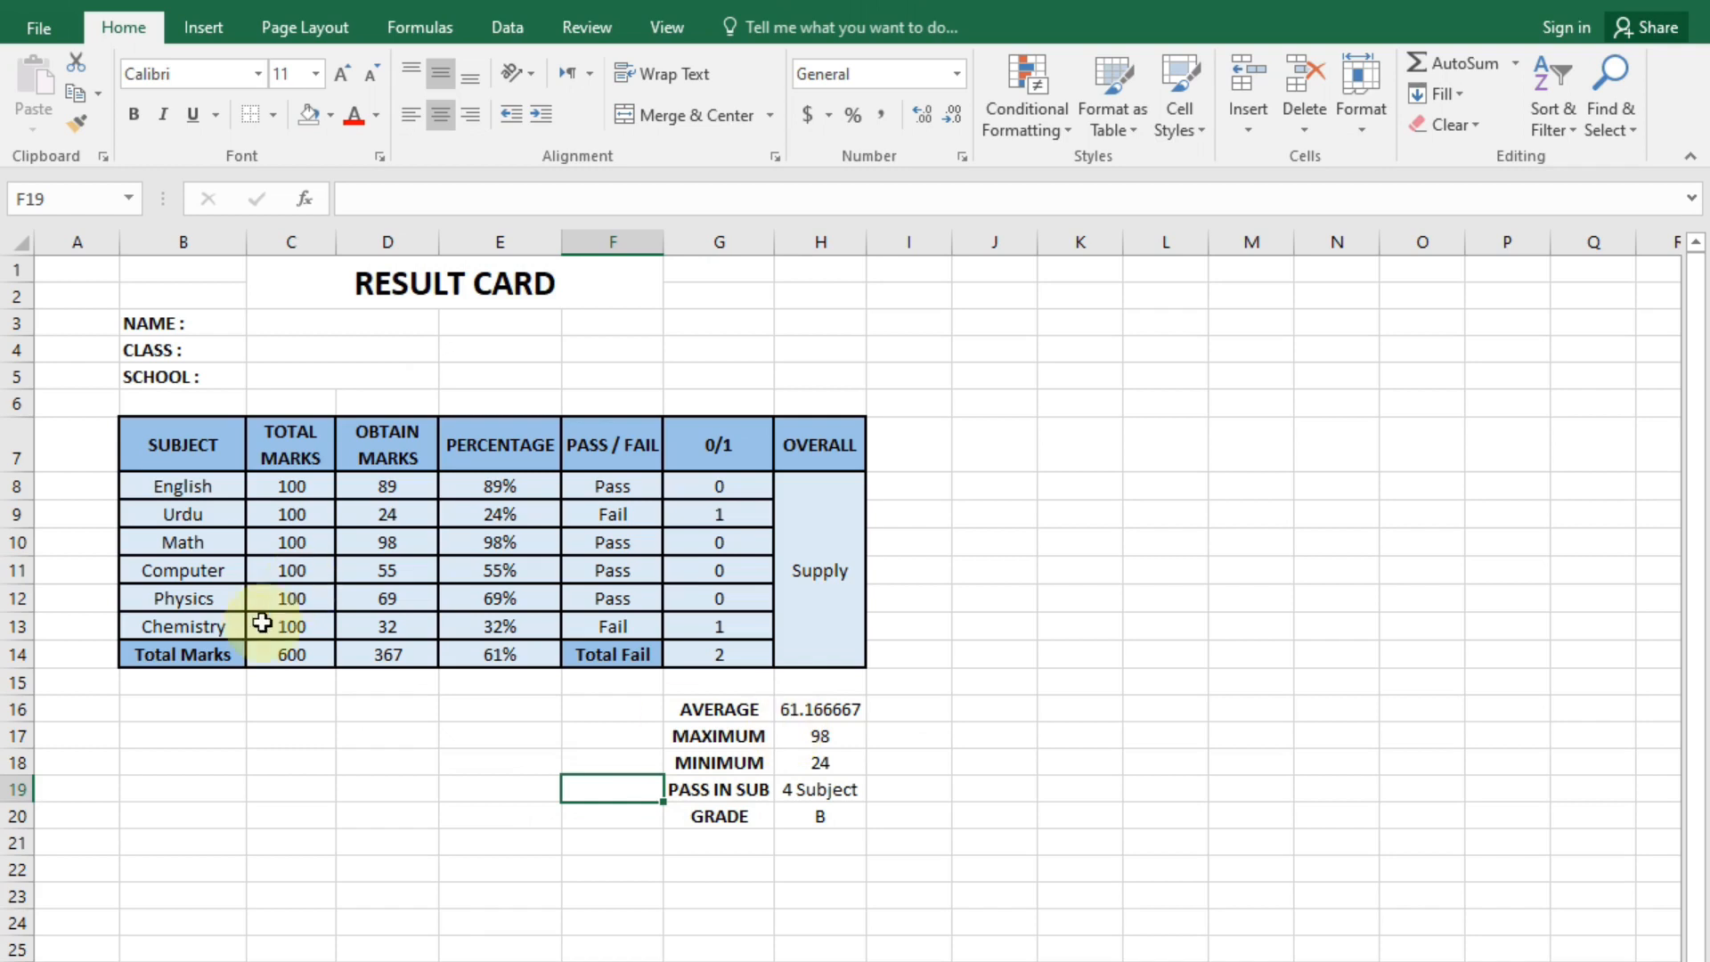
Copy the formatting of B14:C14 onto the summary block G16:H20 with Format Painter.
left_click_drag(227, 654, 294, 654)
left_click(79, 127)
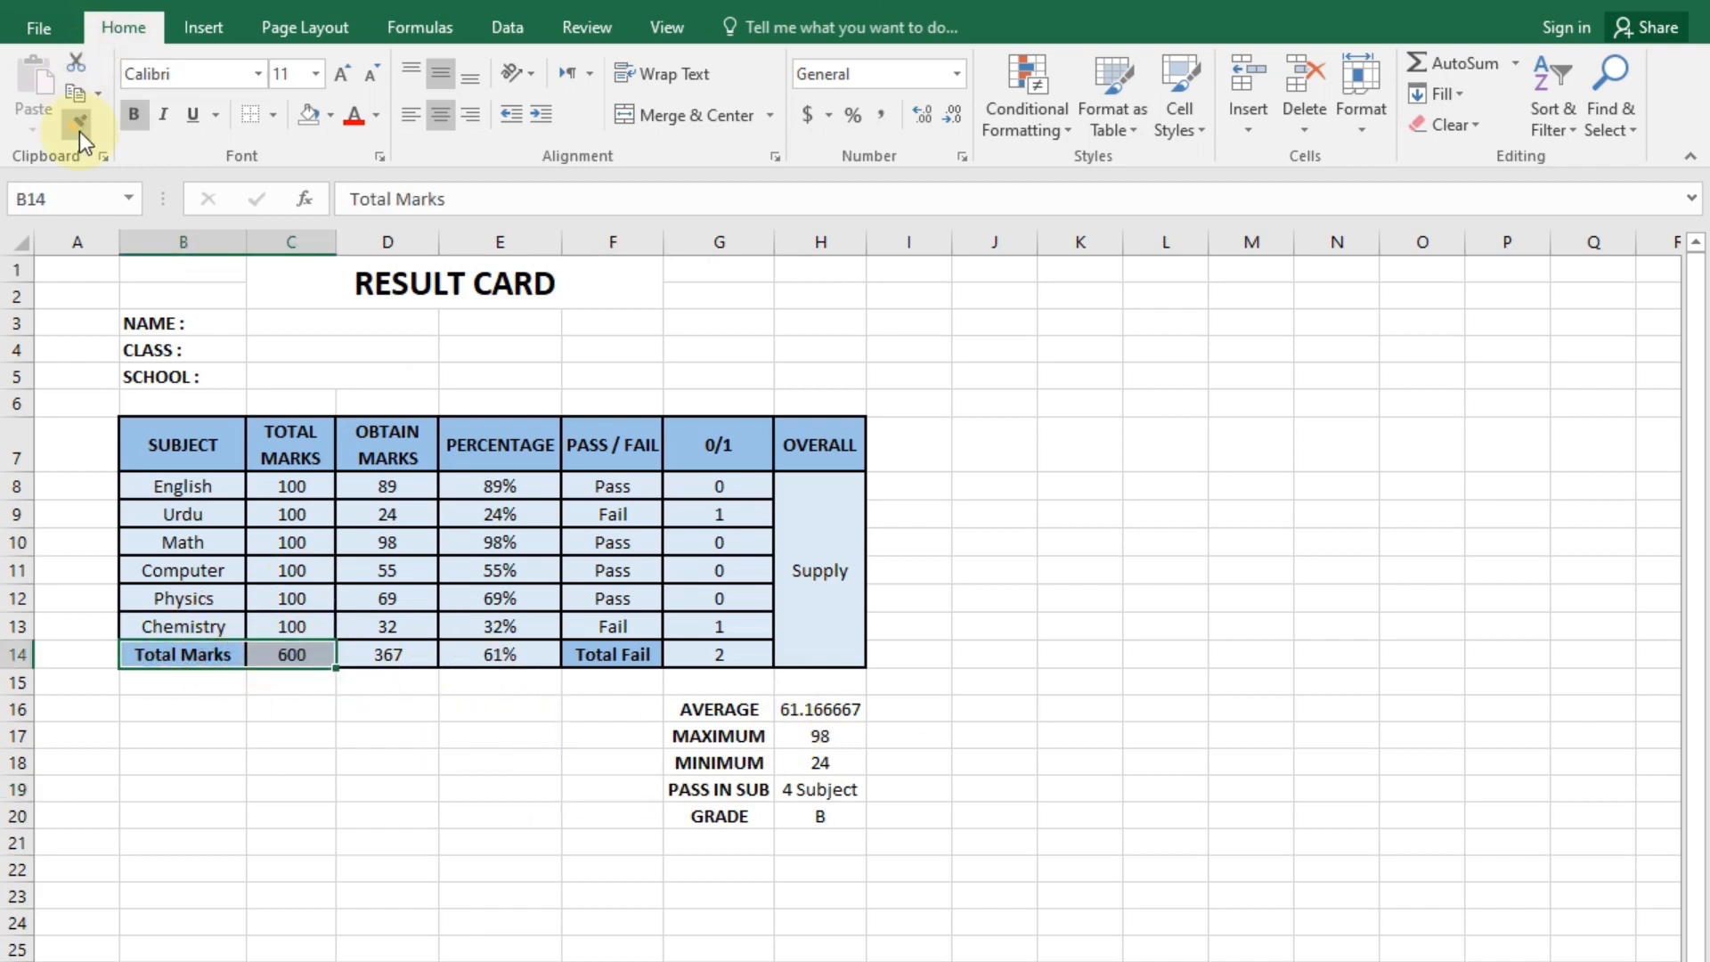
left_click(78, 131)
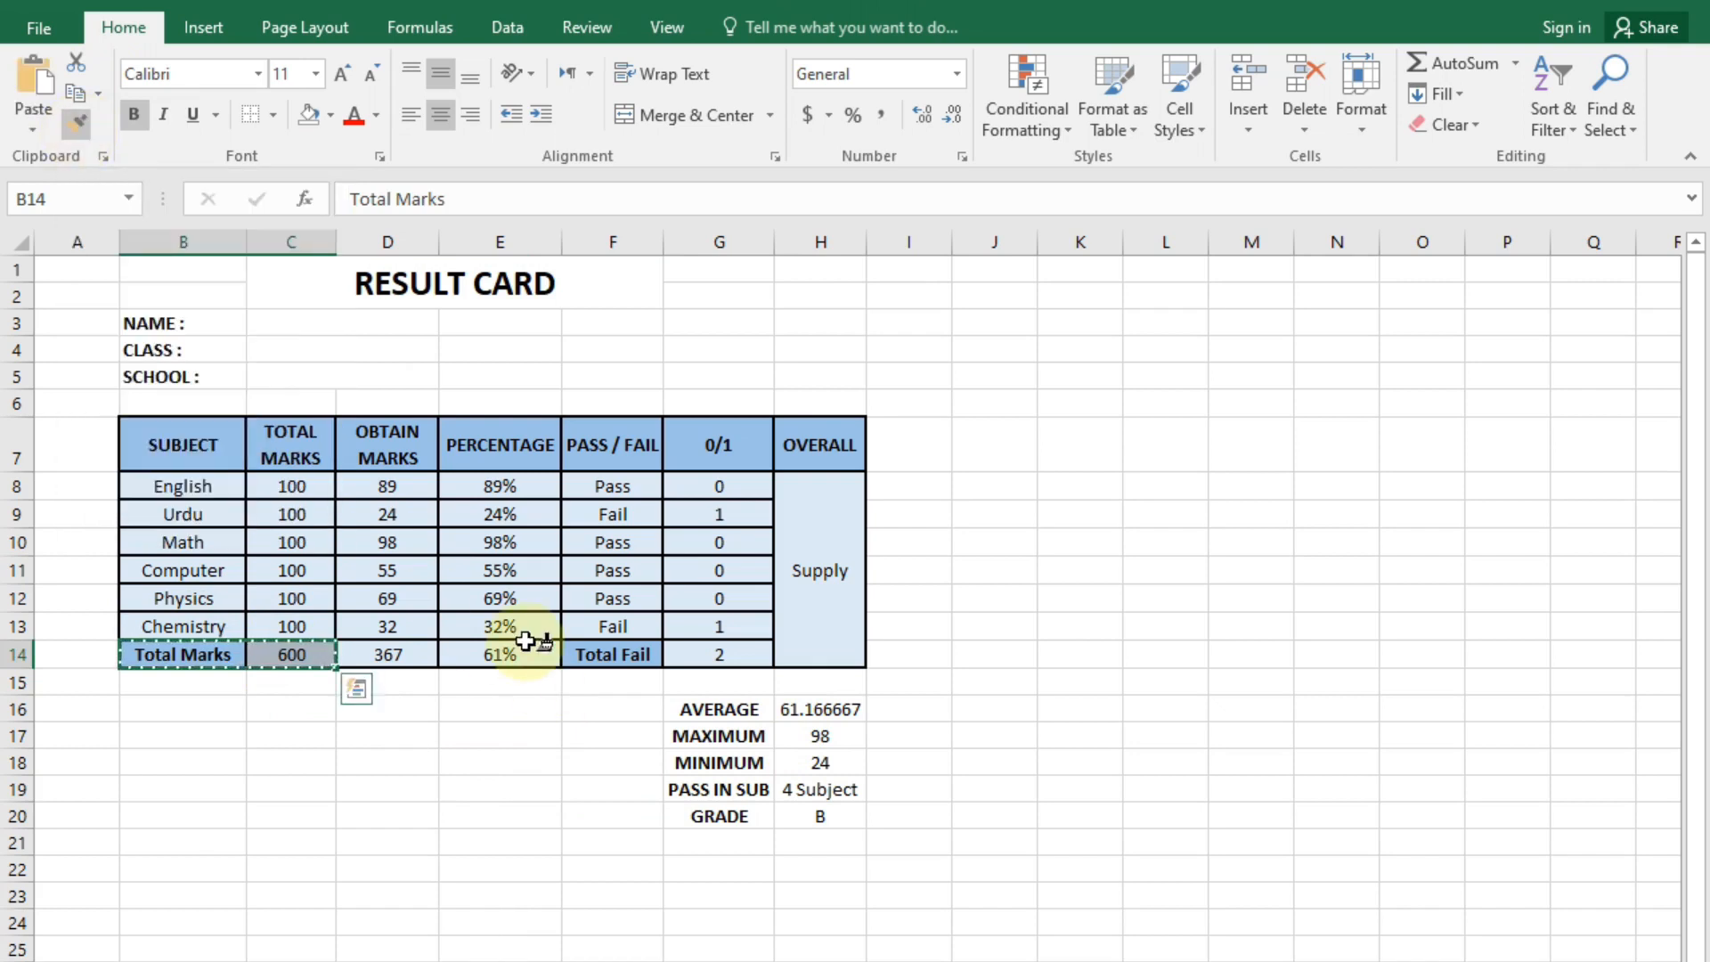
mouse_move(723, 704)
left_mouse_down()
mouse_move(873, 779)
mouse_move(827, 806)
left_mouse_up()
left_click(828, 942)
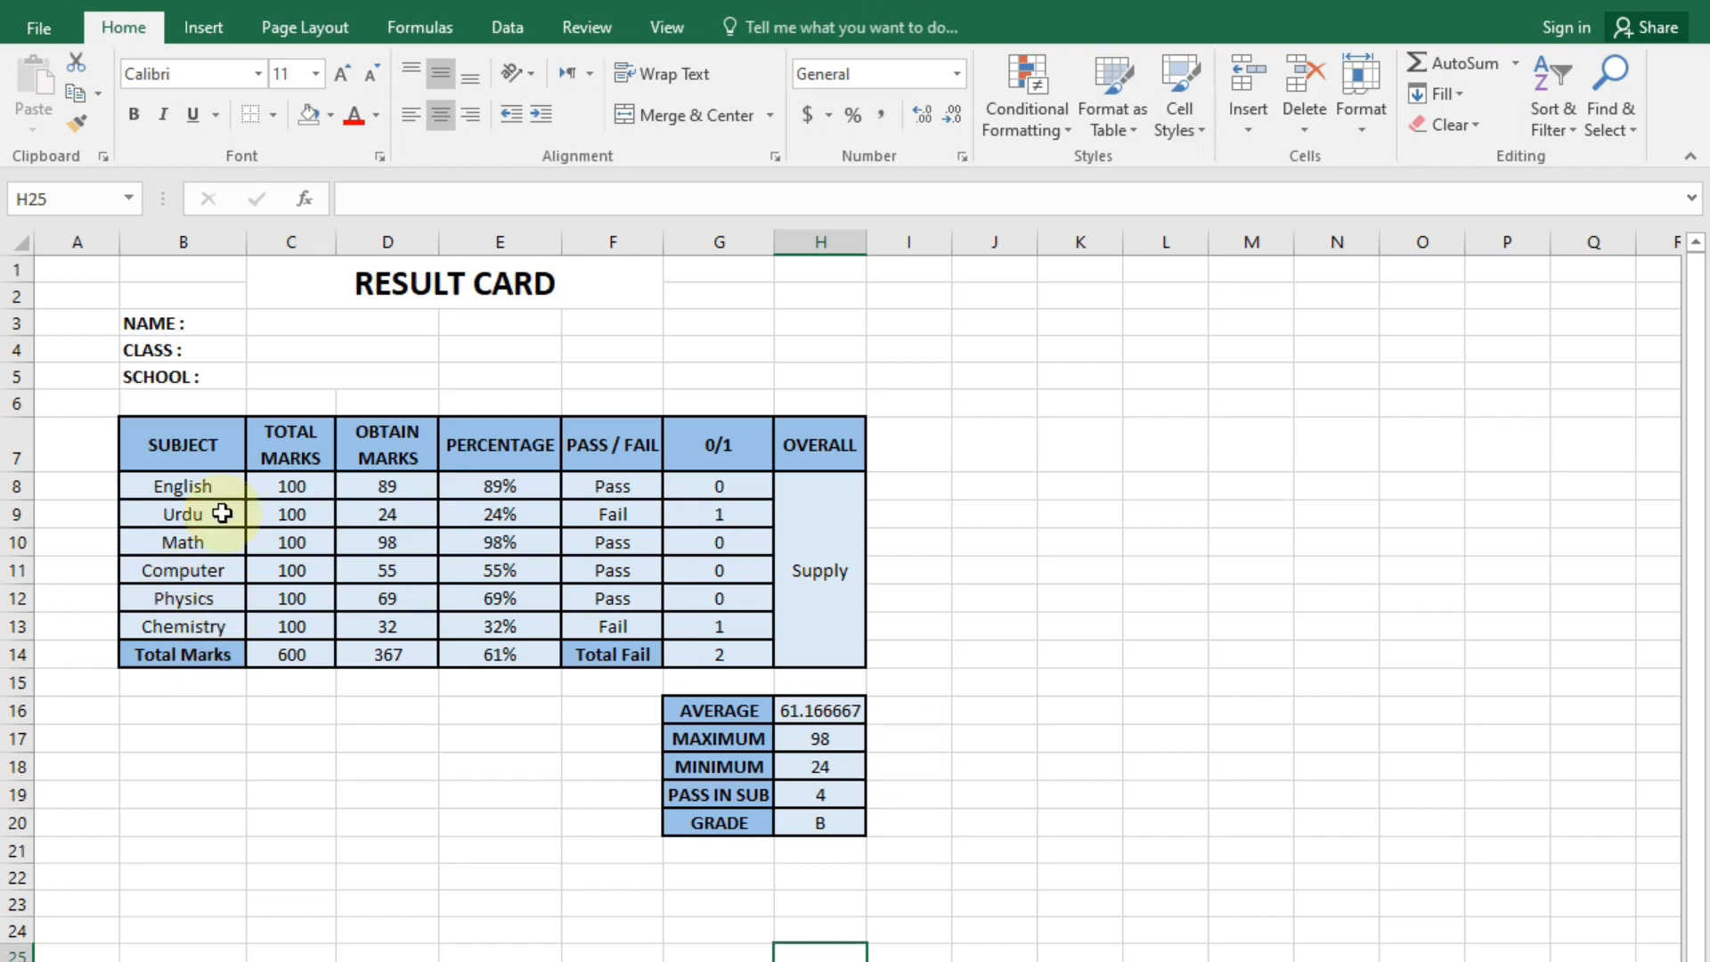
Copy the formatting of B14:C14 onto the NAME, CLASS and SCHOOL block B3:D5 with Format Painter.
left_click(214, 464)
left_click_drag(190, 654, 292, 654)
left_click(64, 122)
left_click_drag(191, 322, 378, 381)
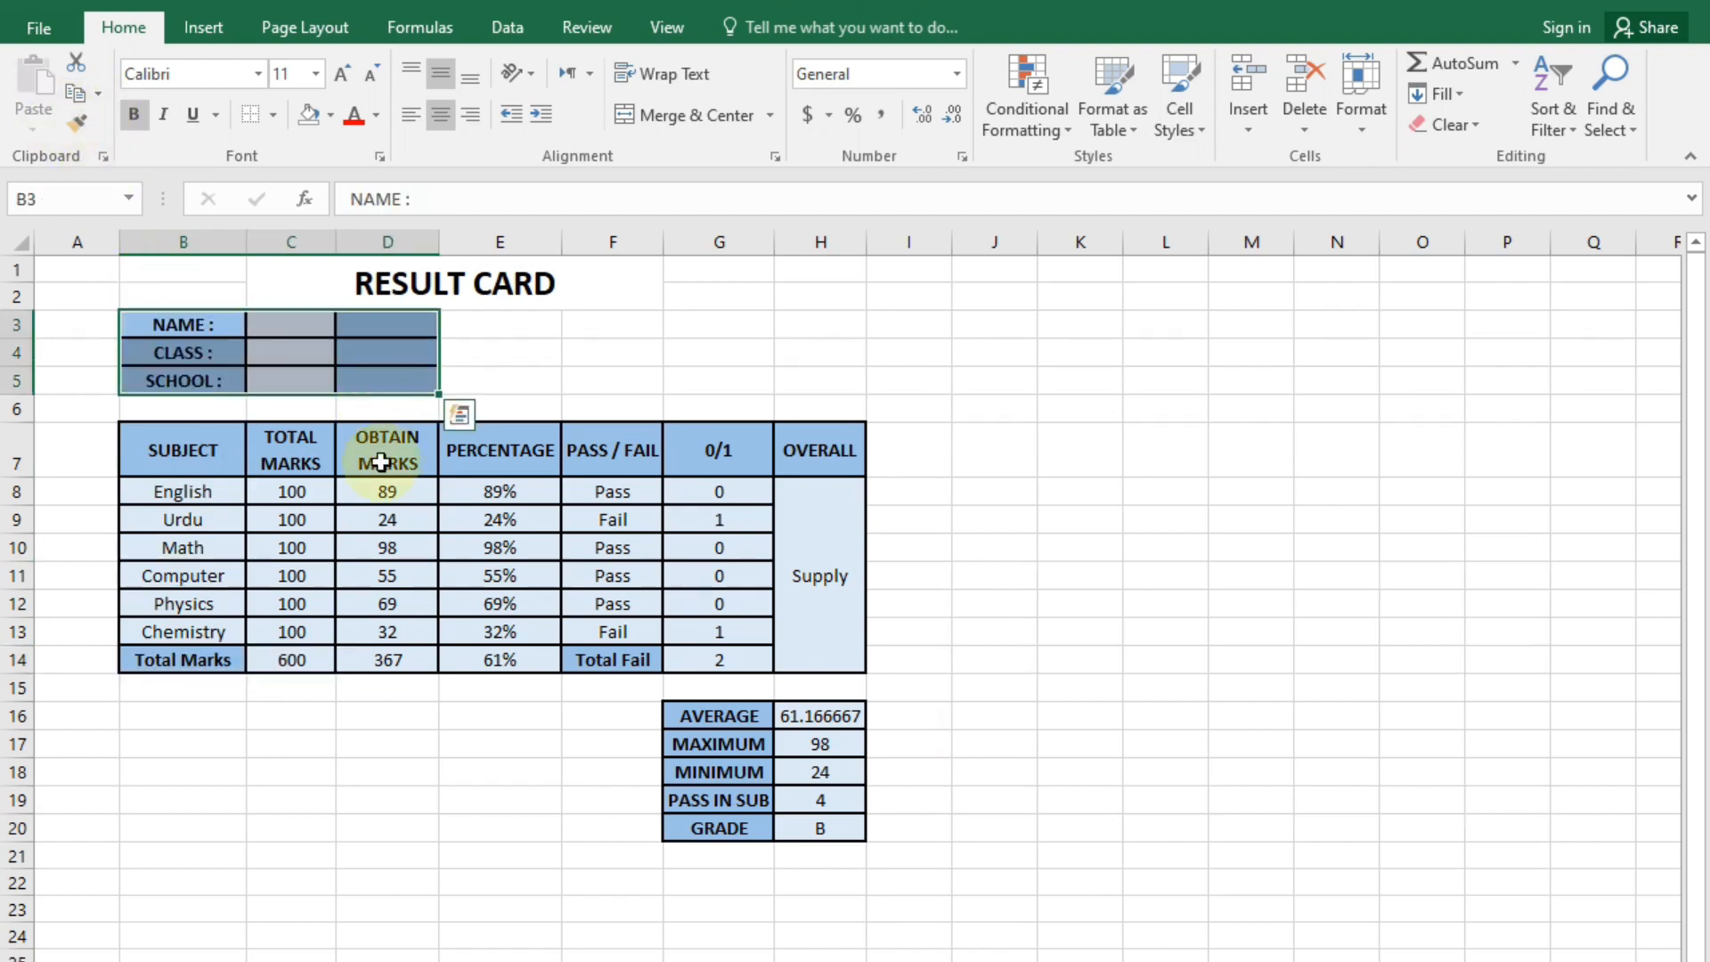
left_click(291, 799)
Try merging and centering C3:D5 into a single cell, and undo that merge.
left_click_drag(314, 326, 371, 377)
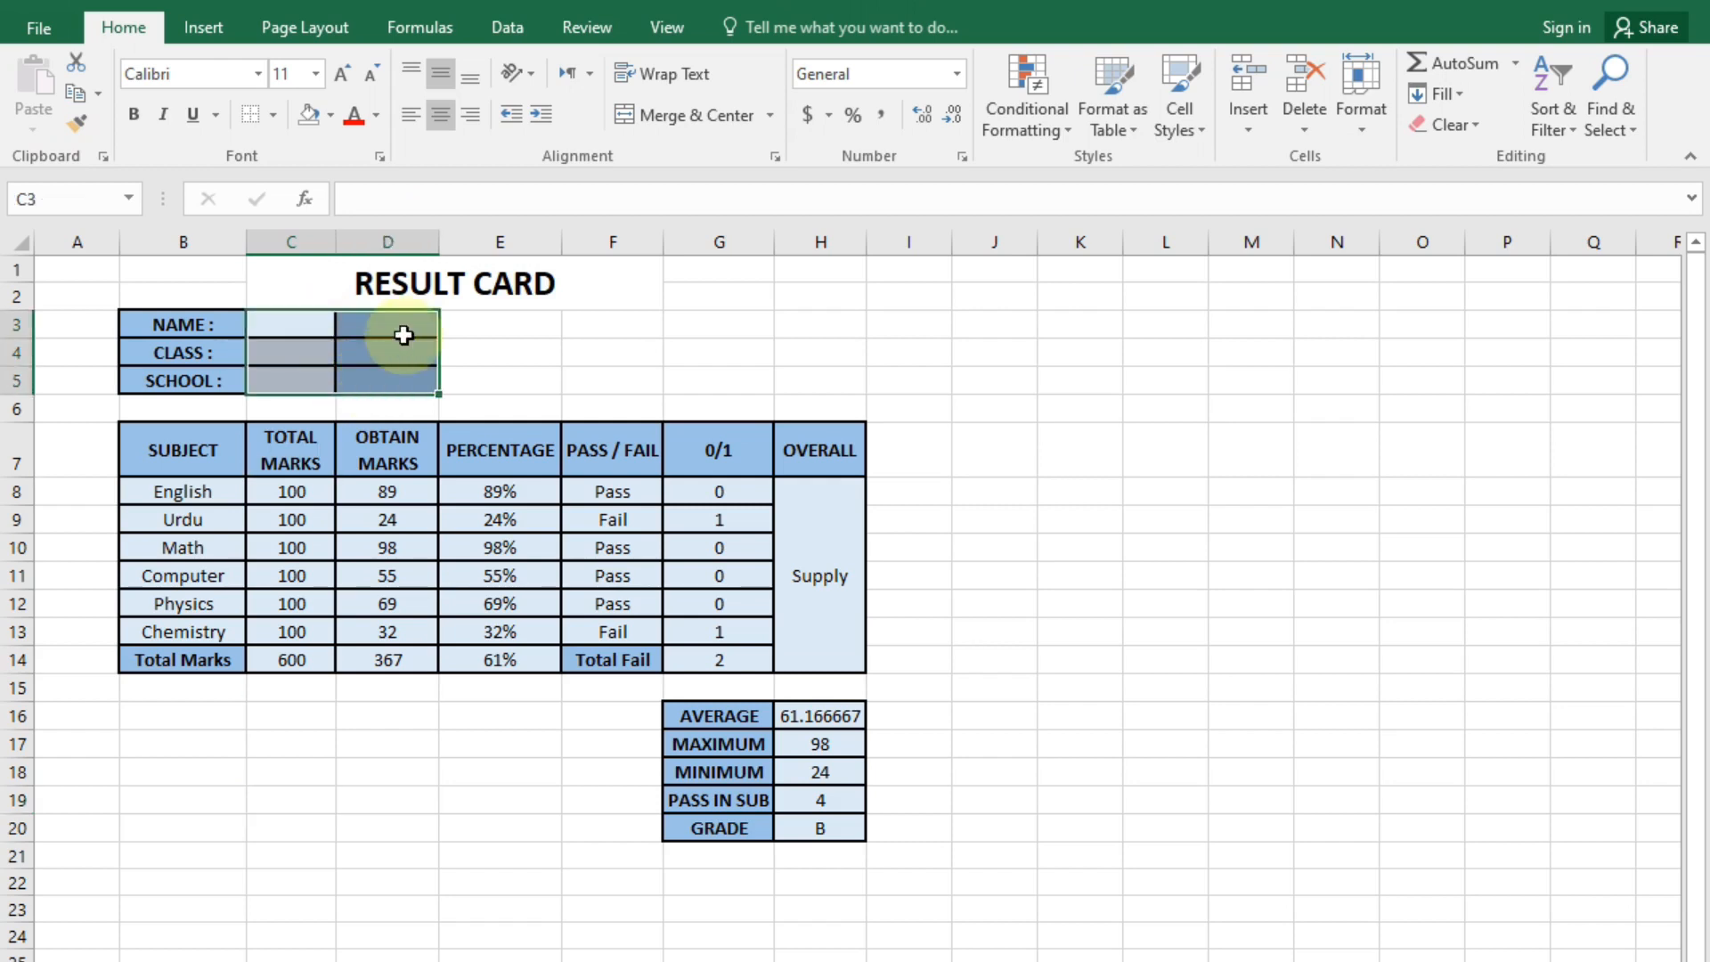
left_click(653, 117)
left_click(313, 746)
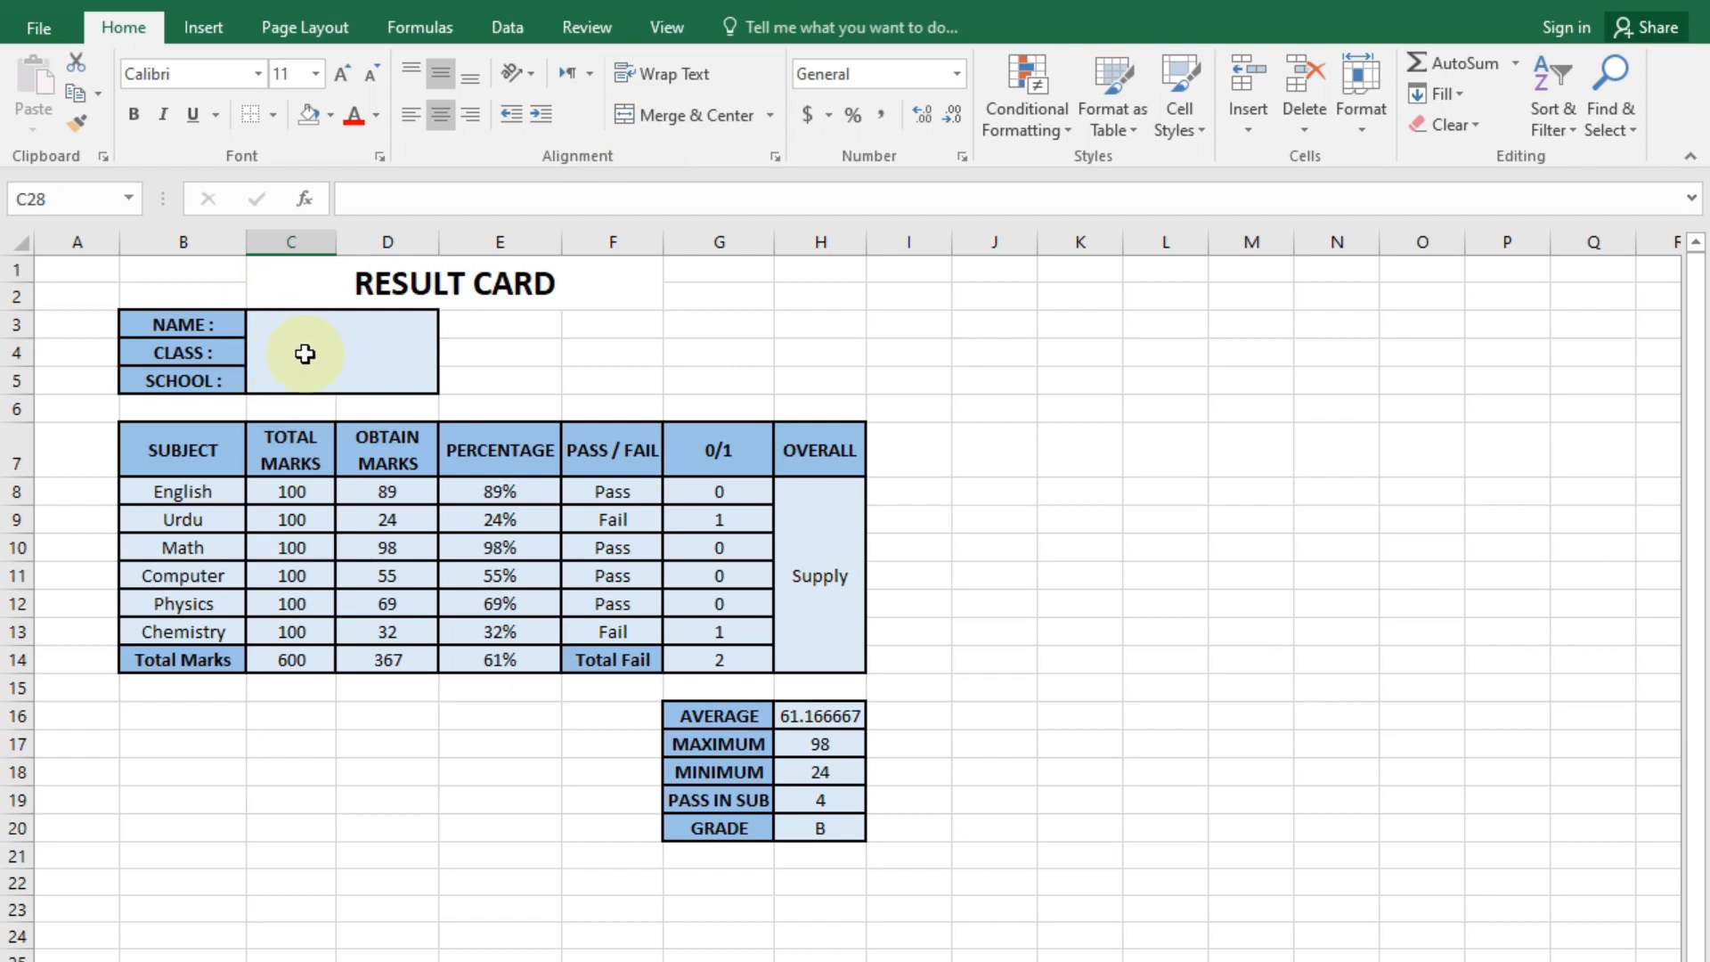
left_click(305, 353)
left_click(355, 801)
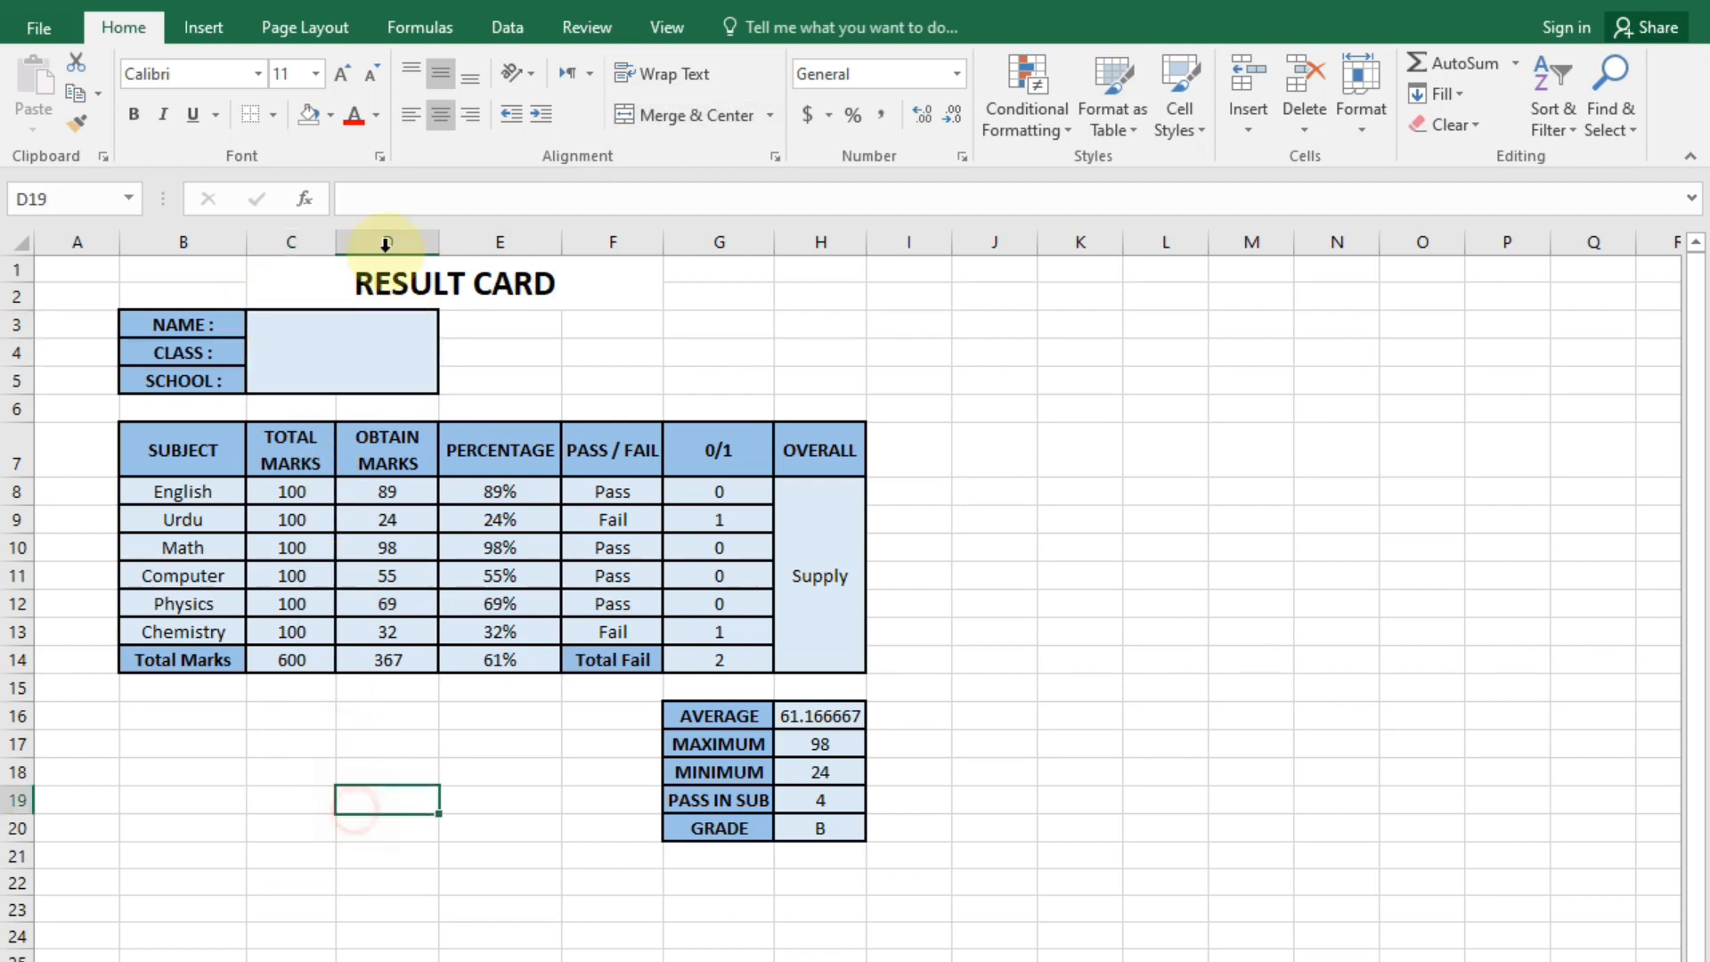
key("ctrl+z")
Merge and center C3:D3 beside the NAME label.
left_click_drag(307, 331, 386, 318)
left_click(732, 118)
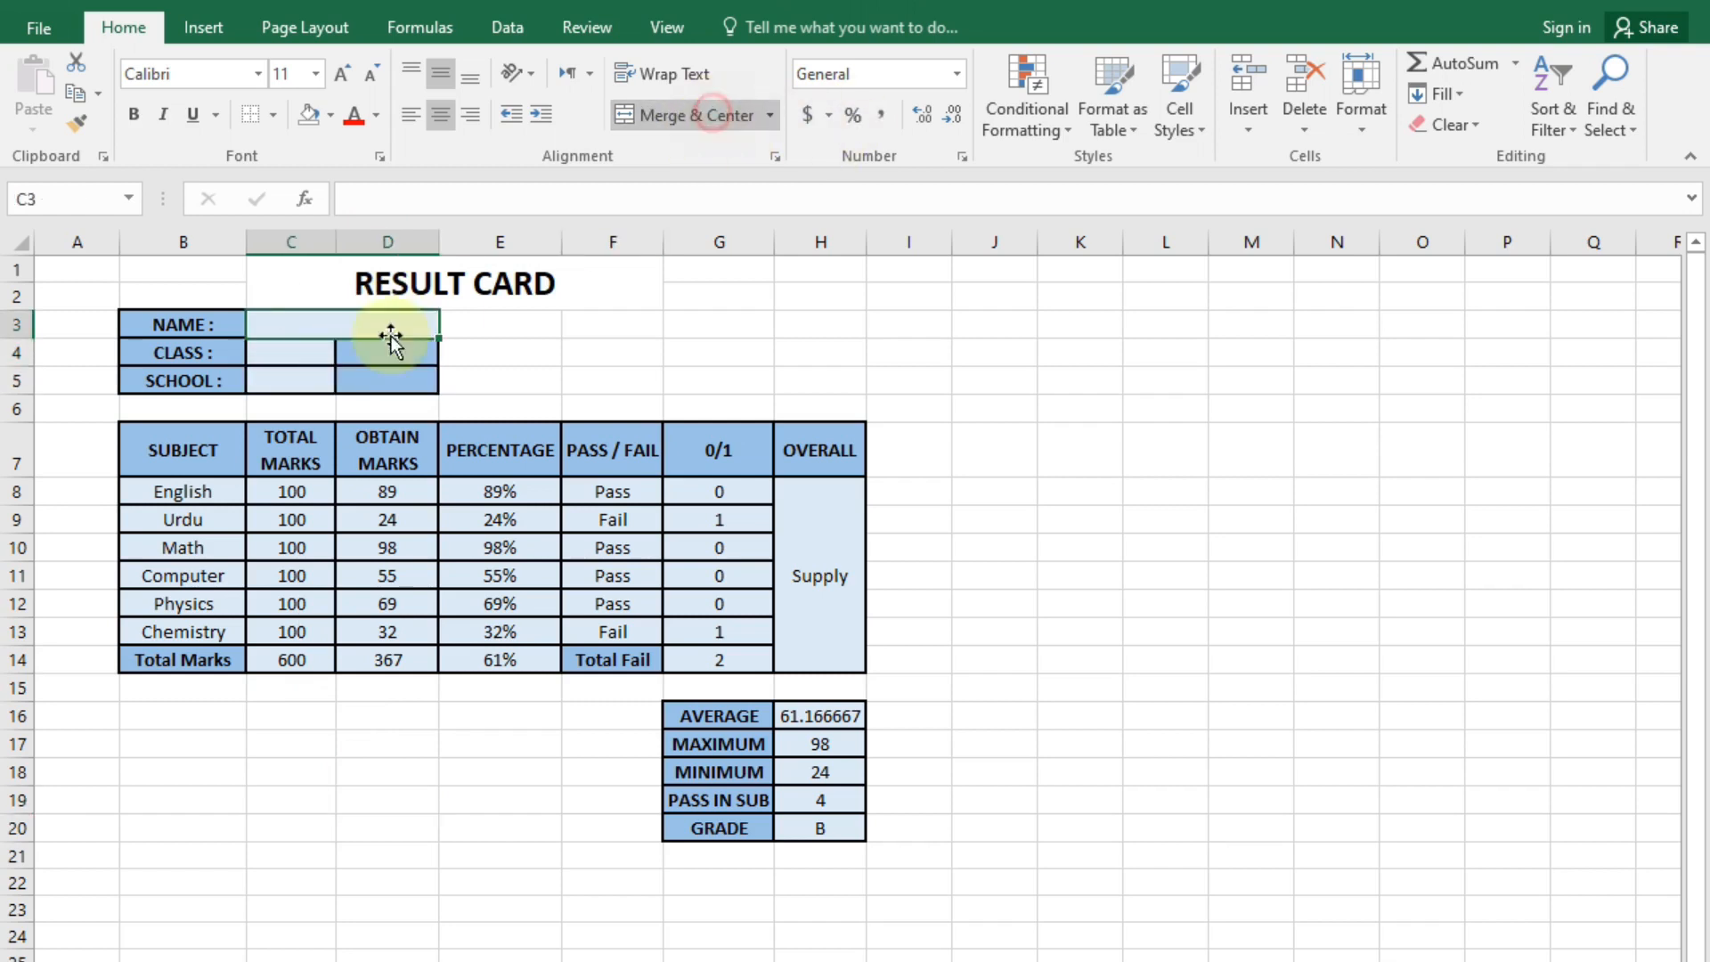
Fill the merged format of C3:D3 down so the cells beside CLASS and SCHOOL are merged as well.
left_click_drag(443, 339, 443, 393)
left_click(405, 632)
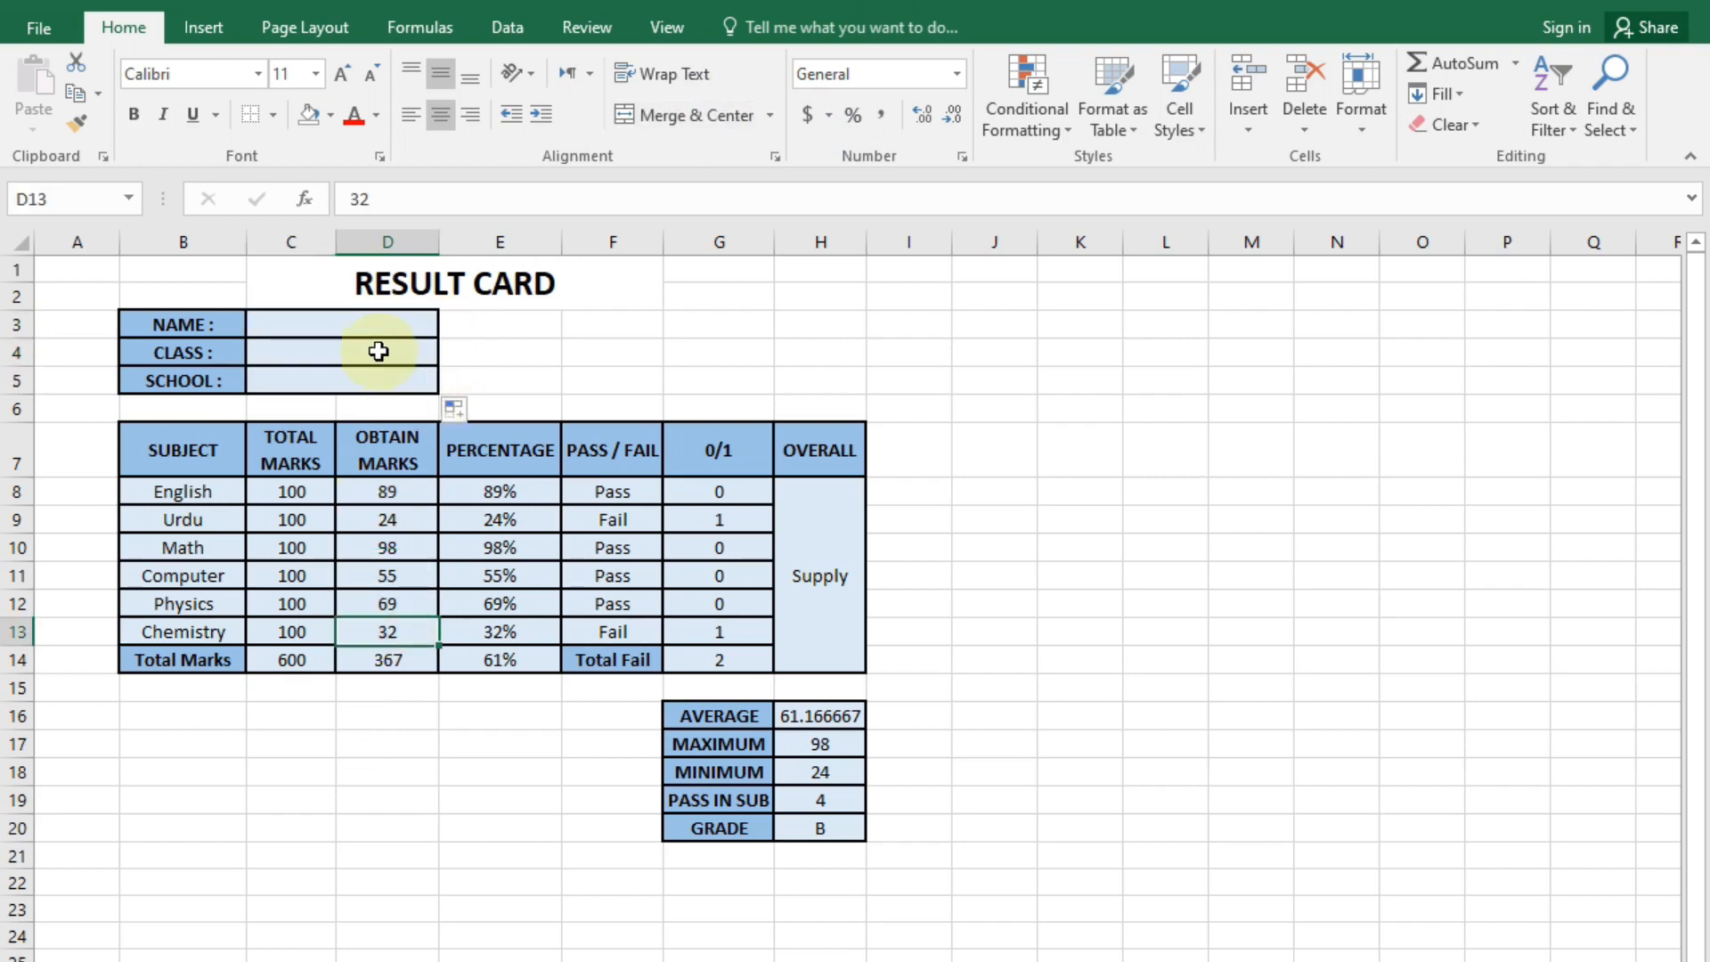
left_click(451, 824)
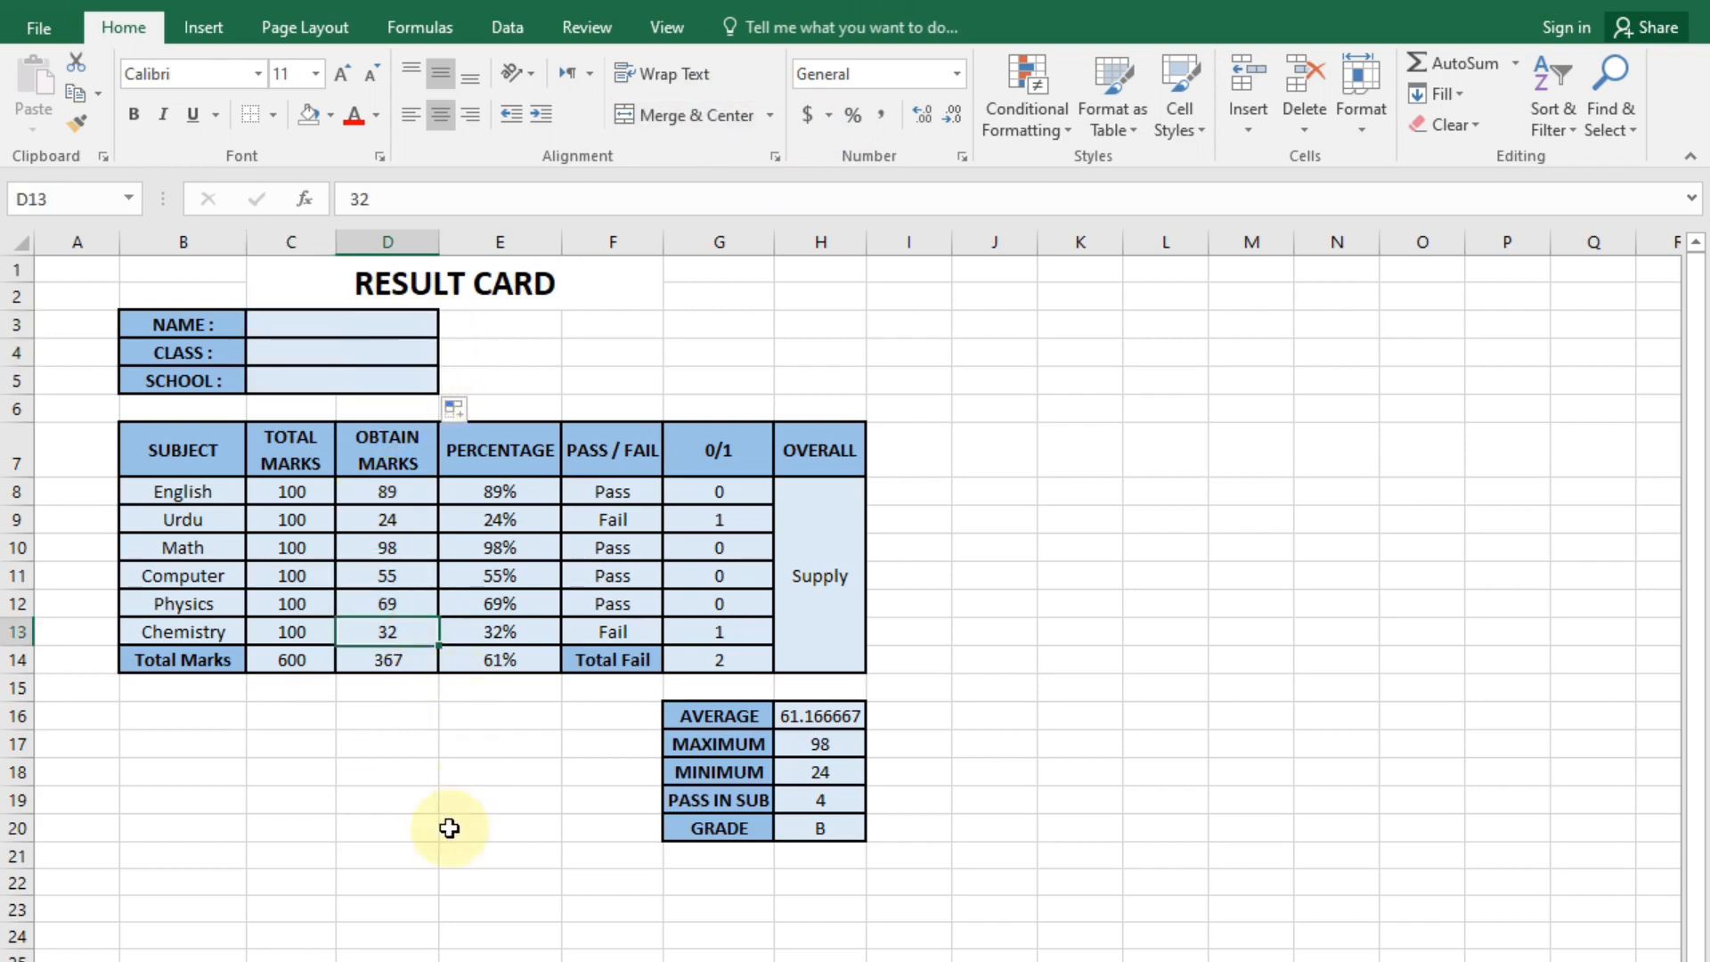
double_click(344, 326)
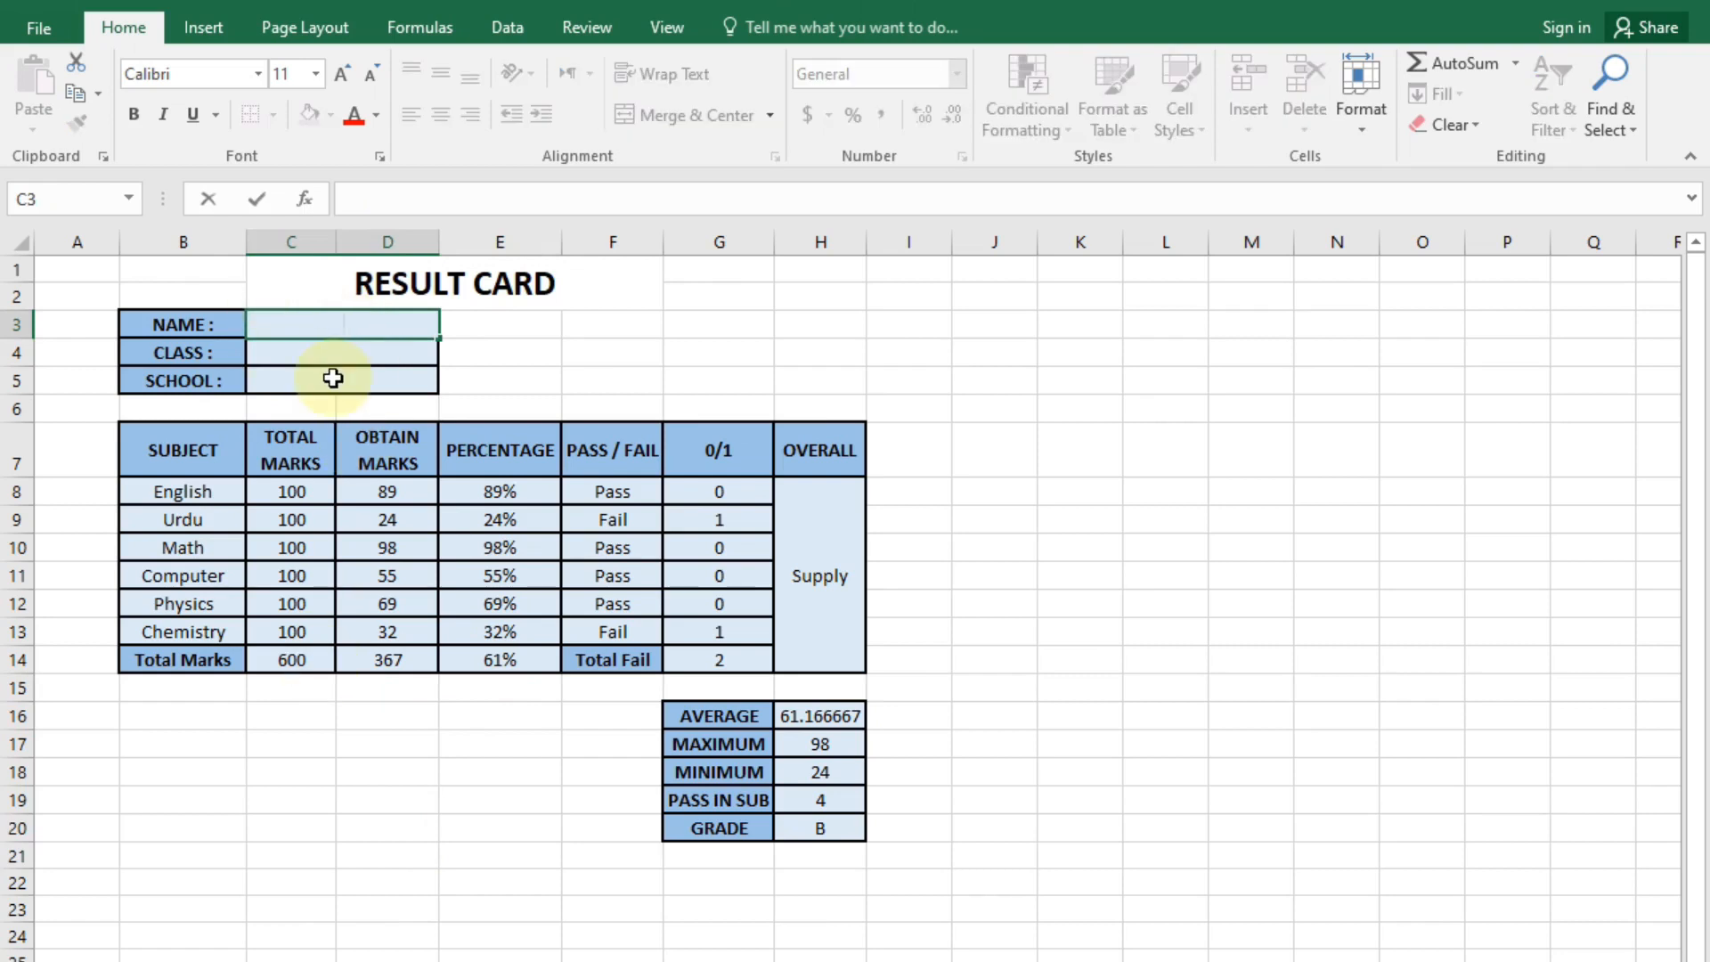
left_click(381, 851)
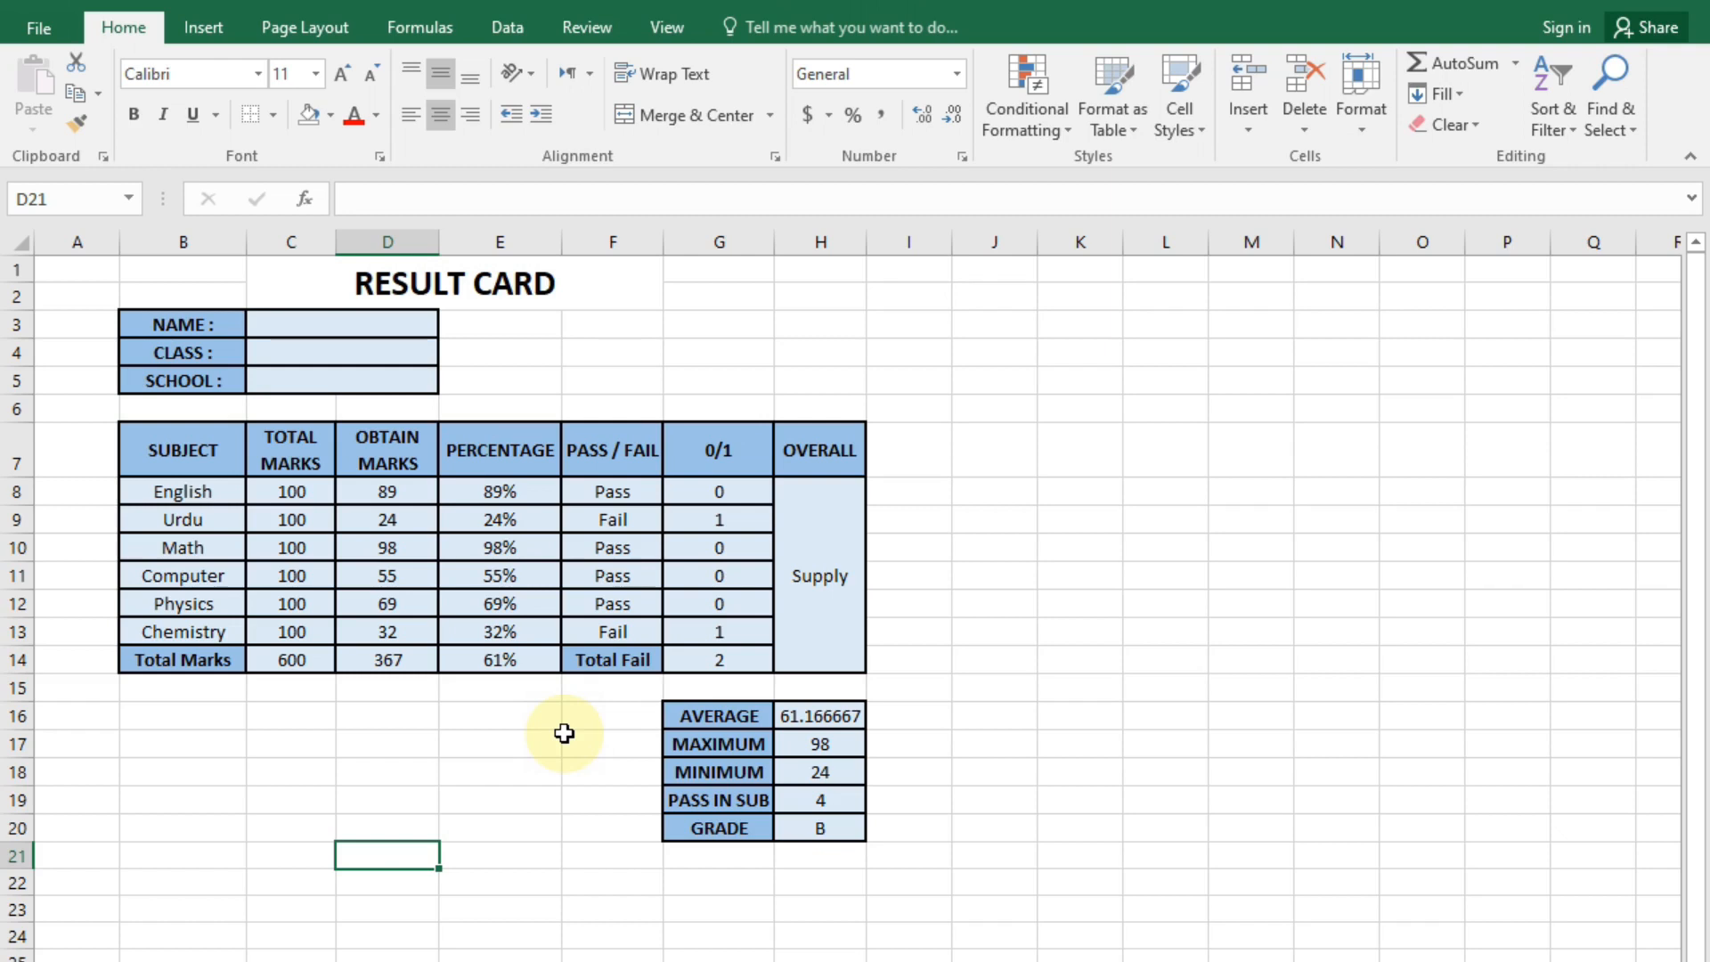
Check the placement of the result card on the page in print preview and return to the sheet.
left_click(419, 746)
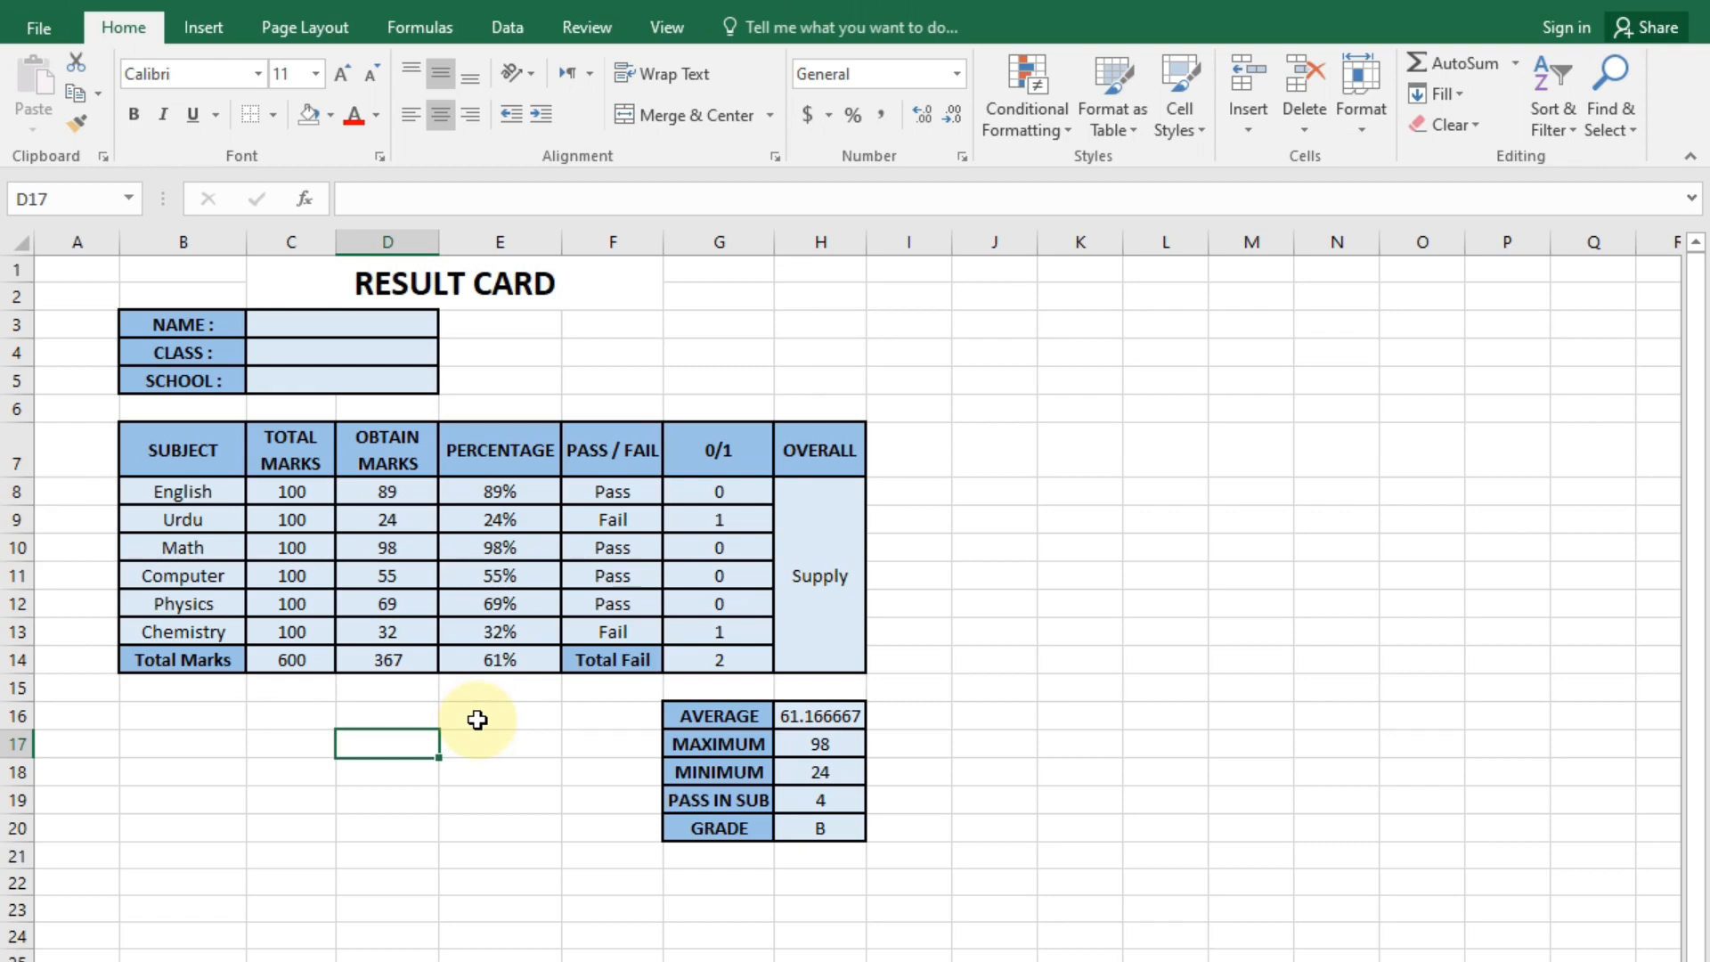
key("ctrl+p")
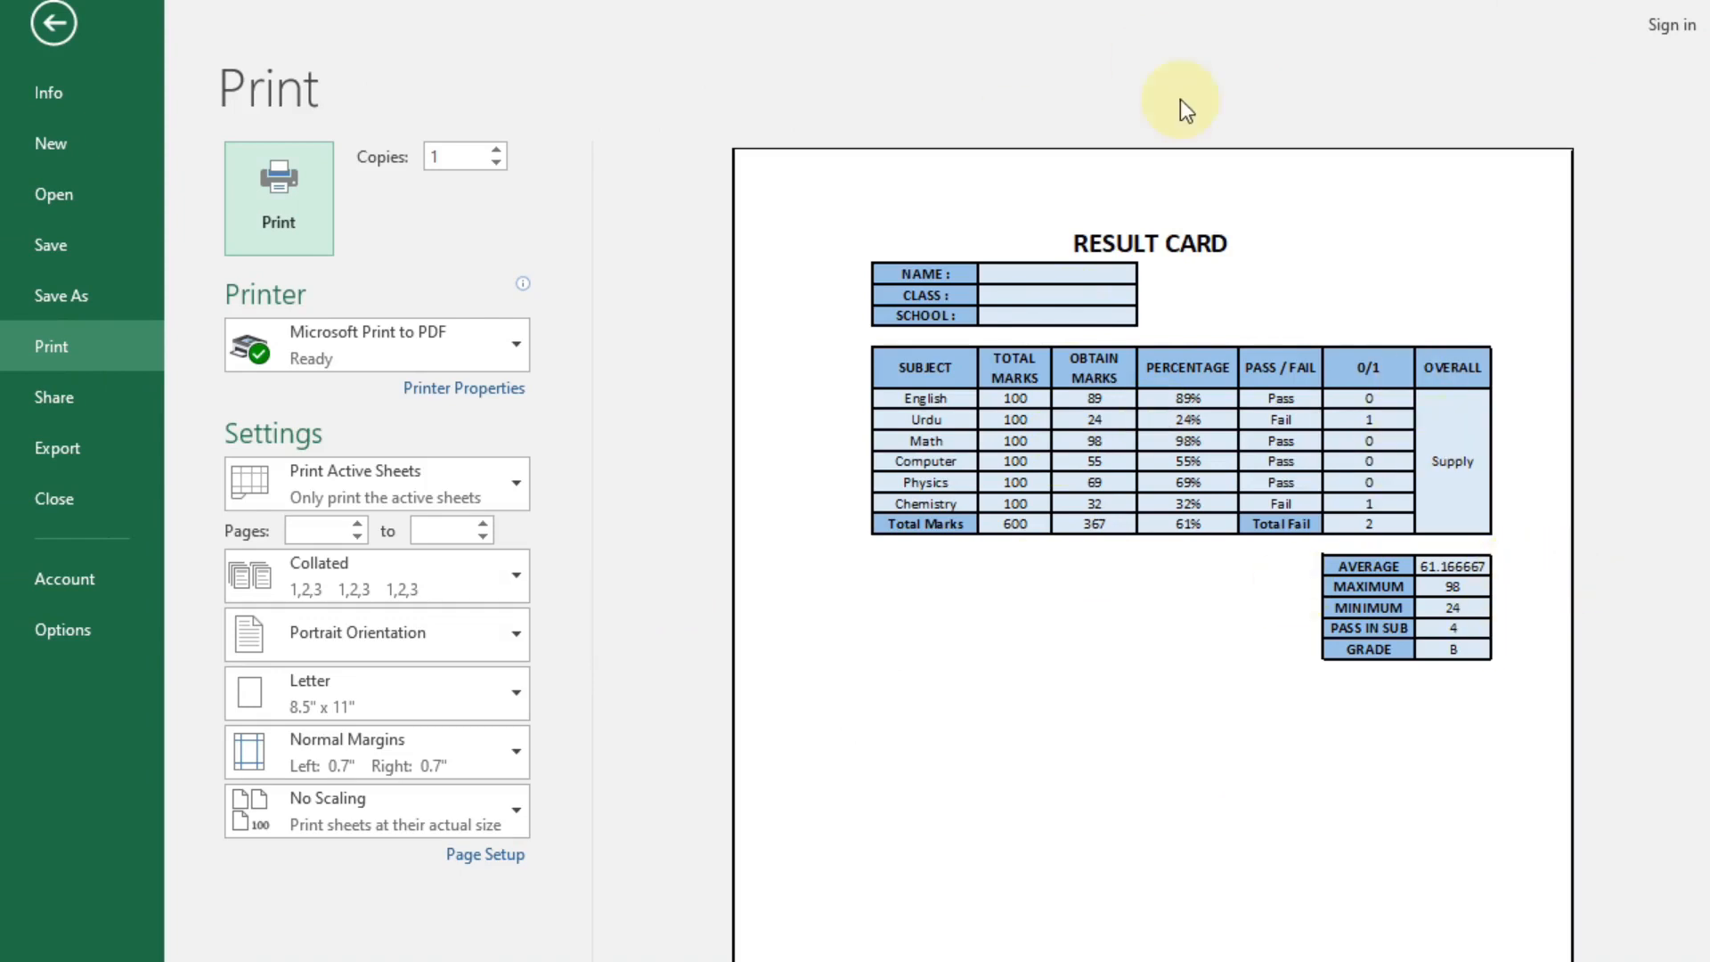
left_click(53, 23)
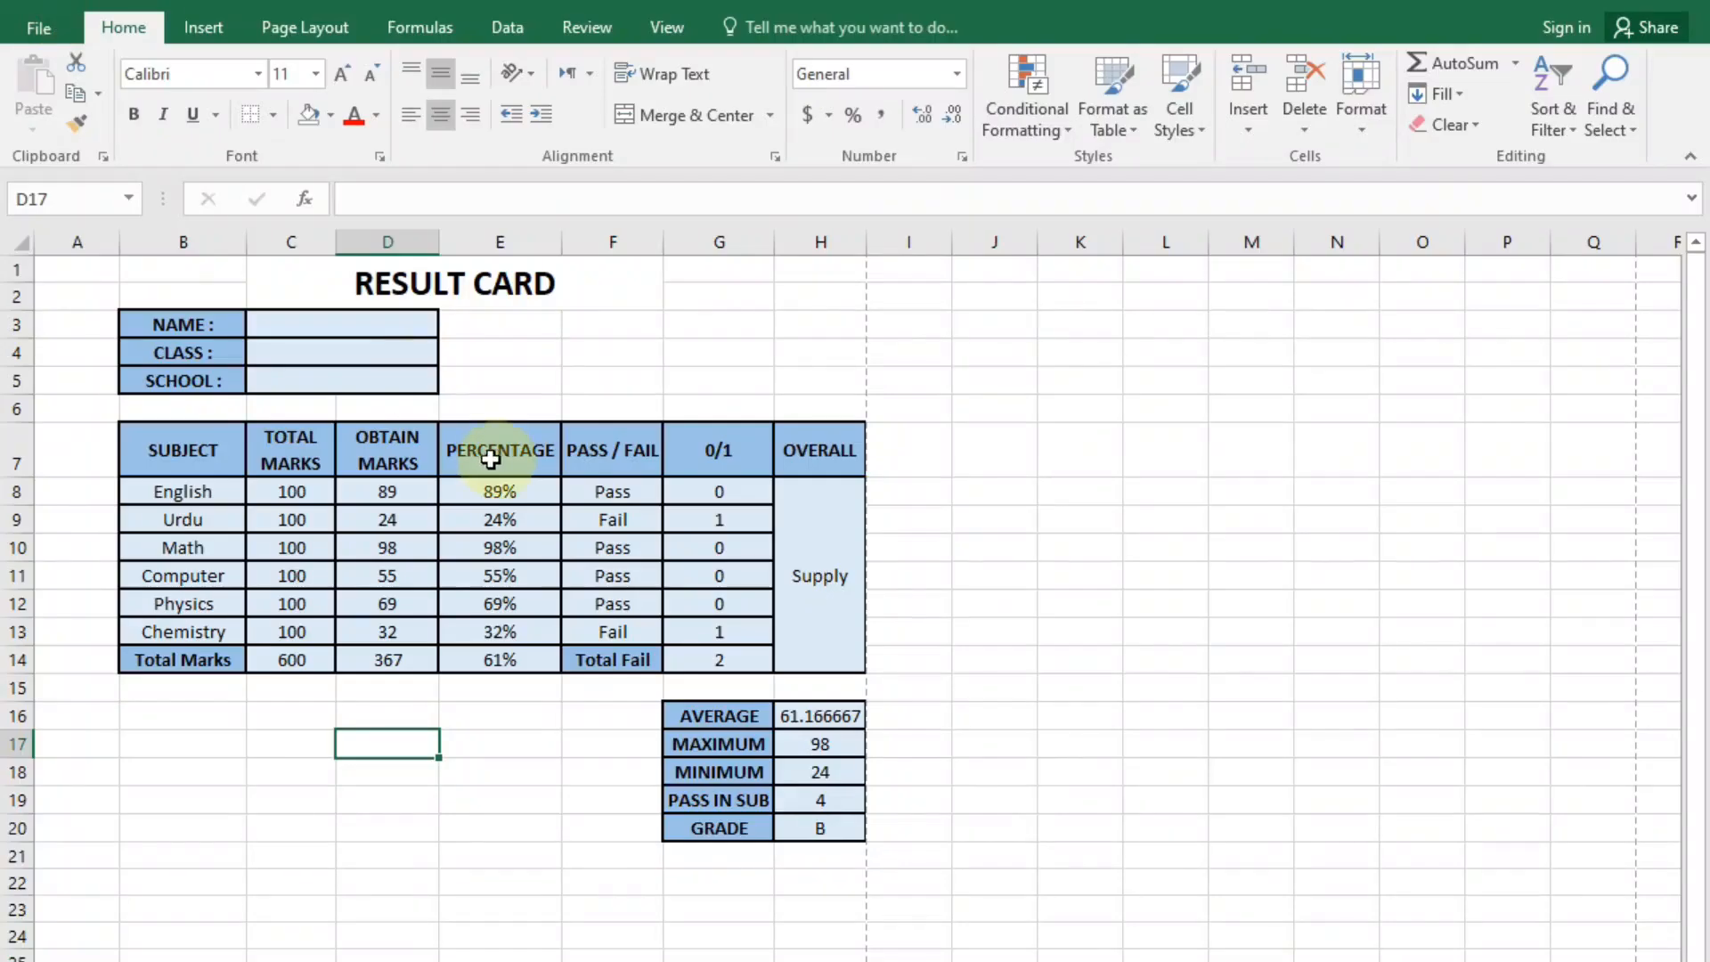
Insert three blank columns before column A and check the shifted result card in print preview.
right_click(98, 238)
left_click(317, 864)
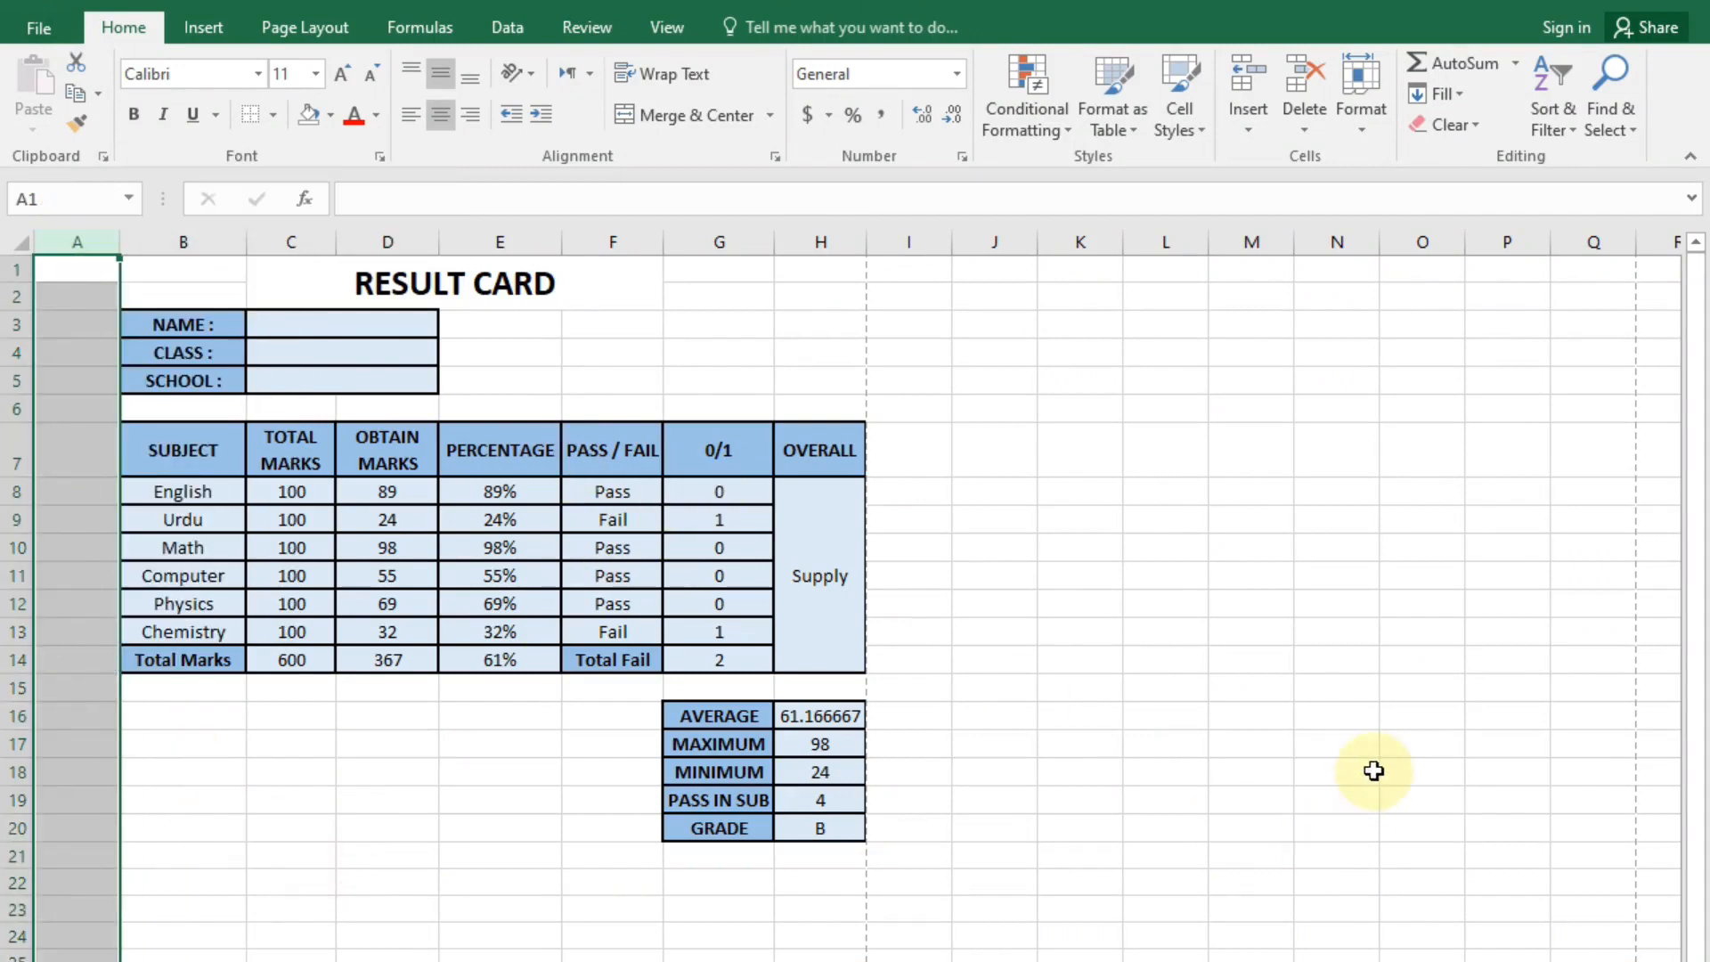
right_click(96, 239)
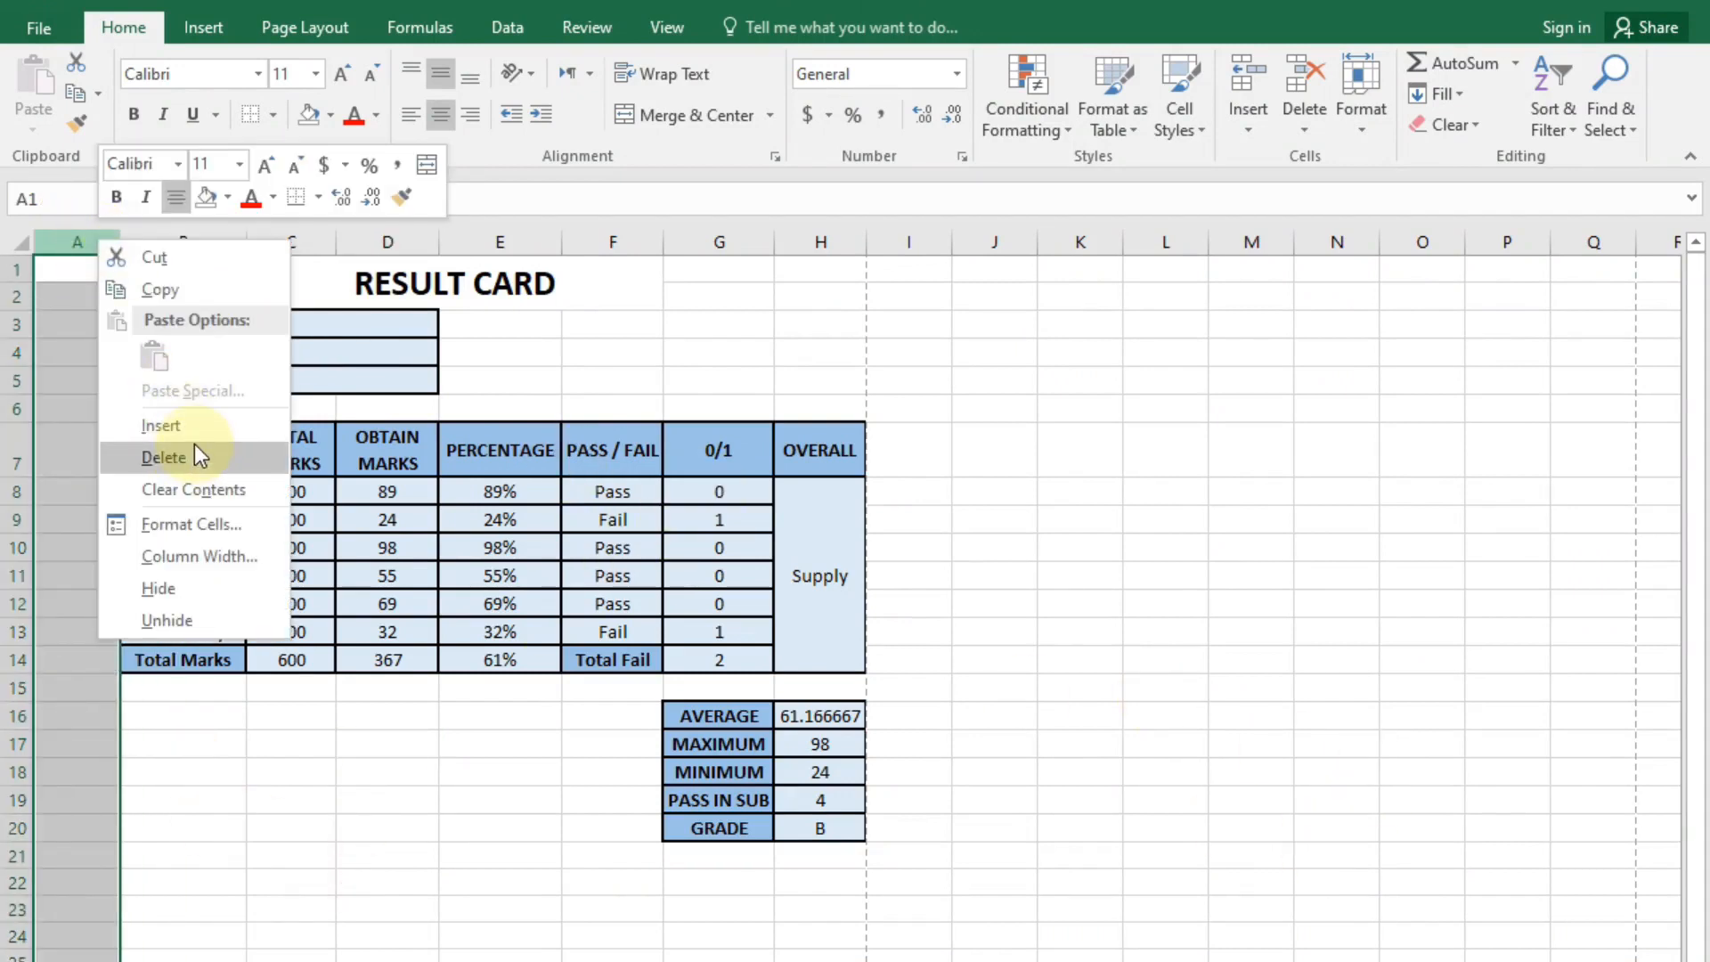
key("Escape")
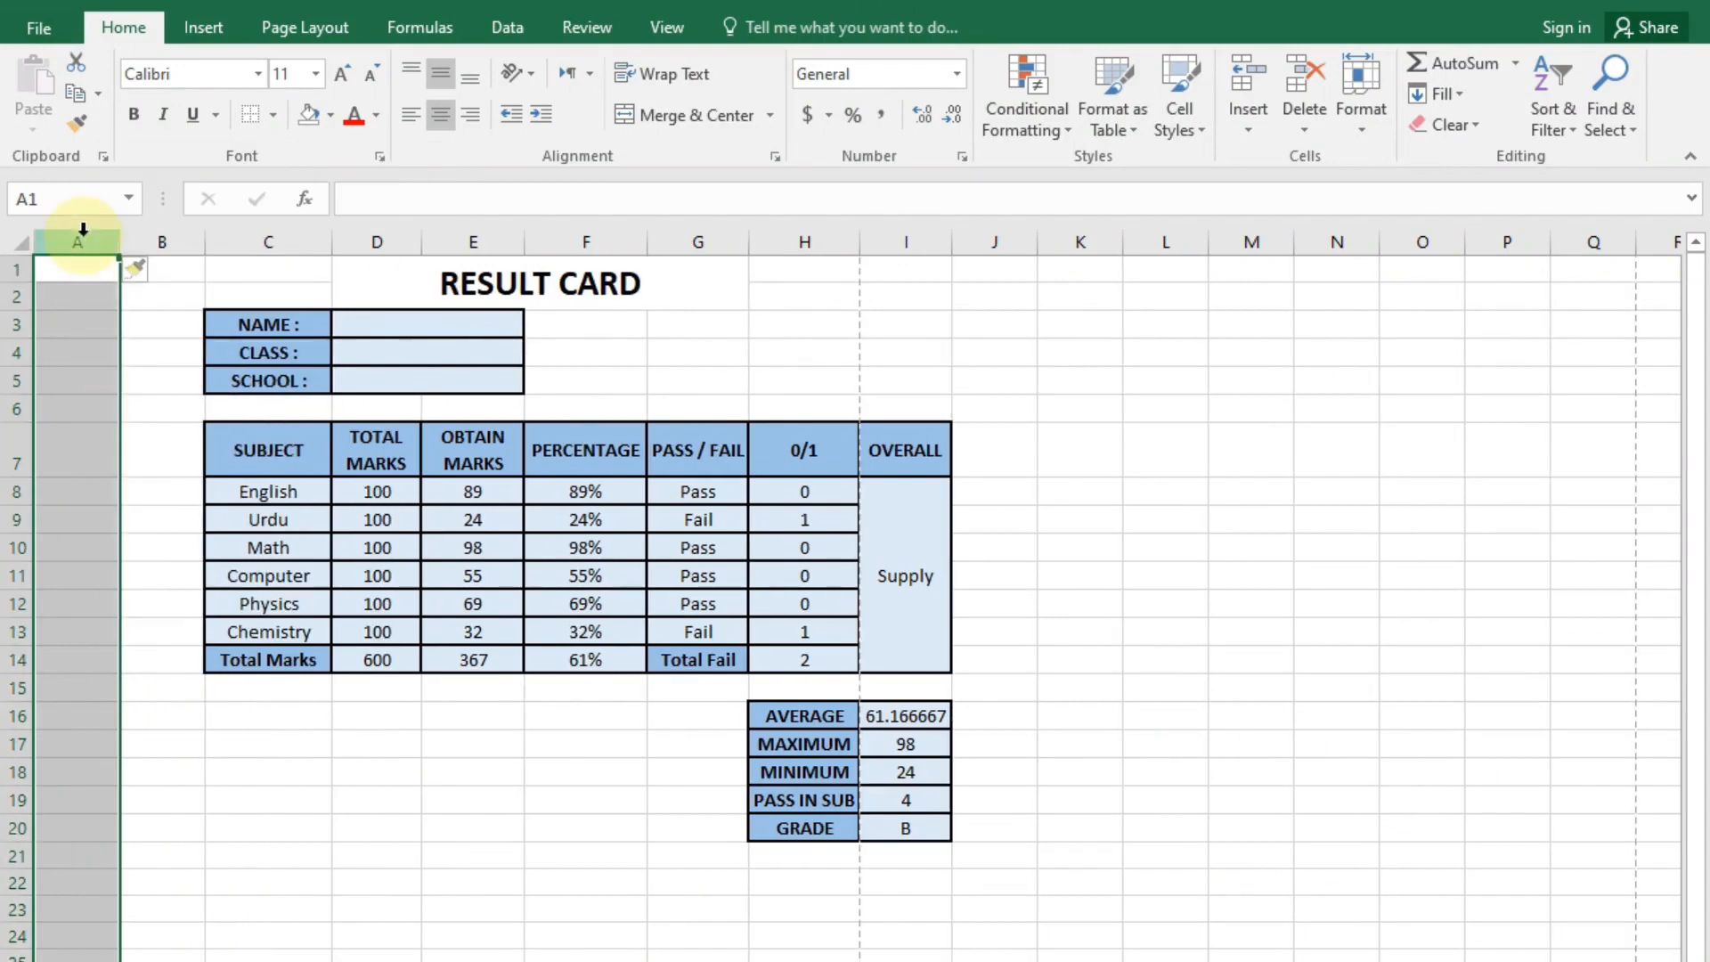
right_click(98, 240)
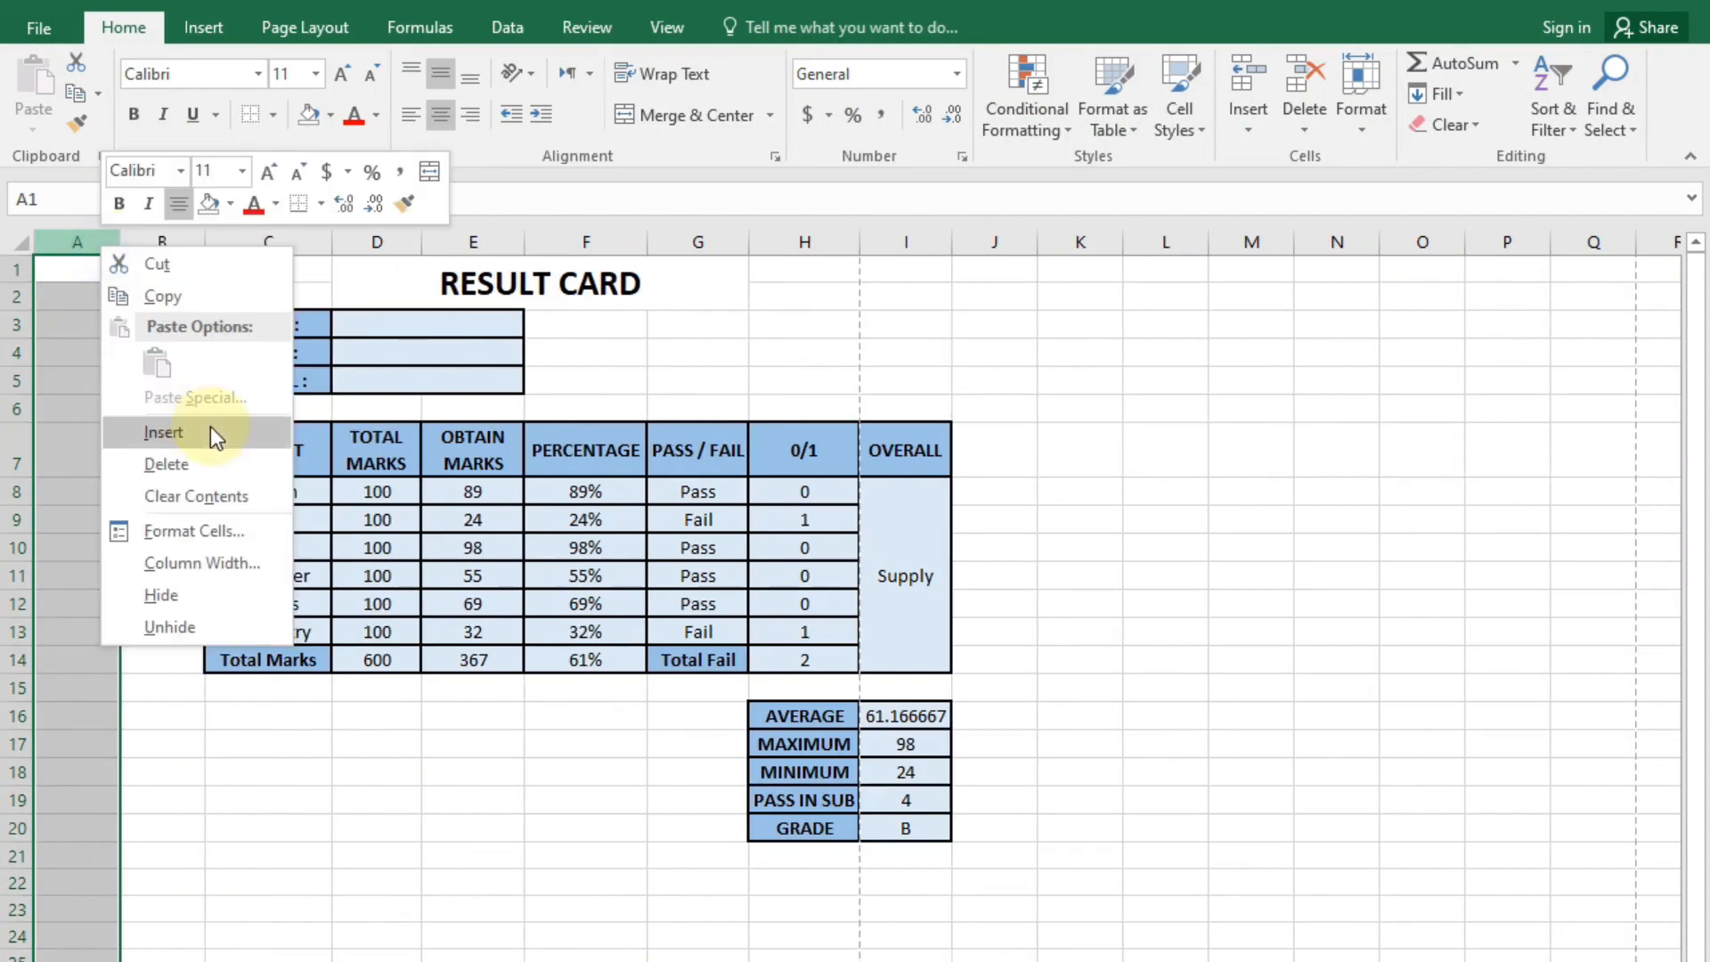
left_click(214, 435)
right_click(103, 242)
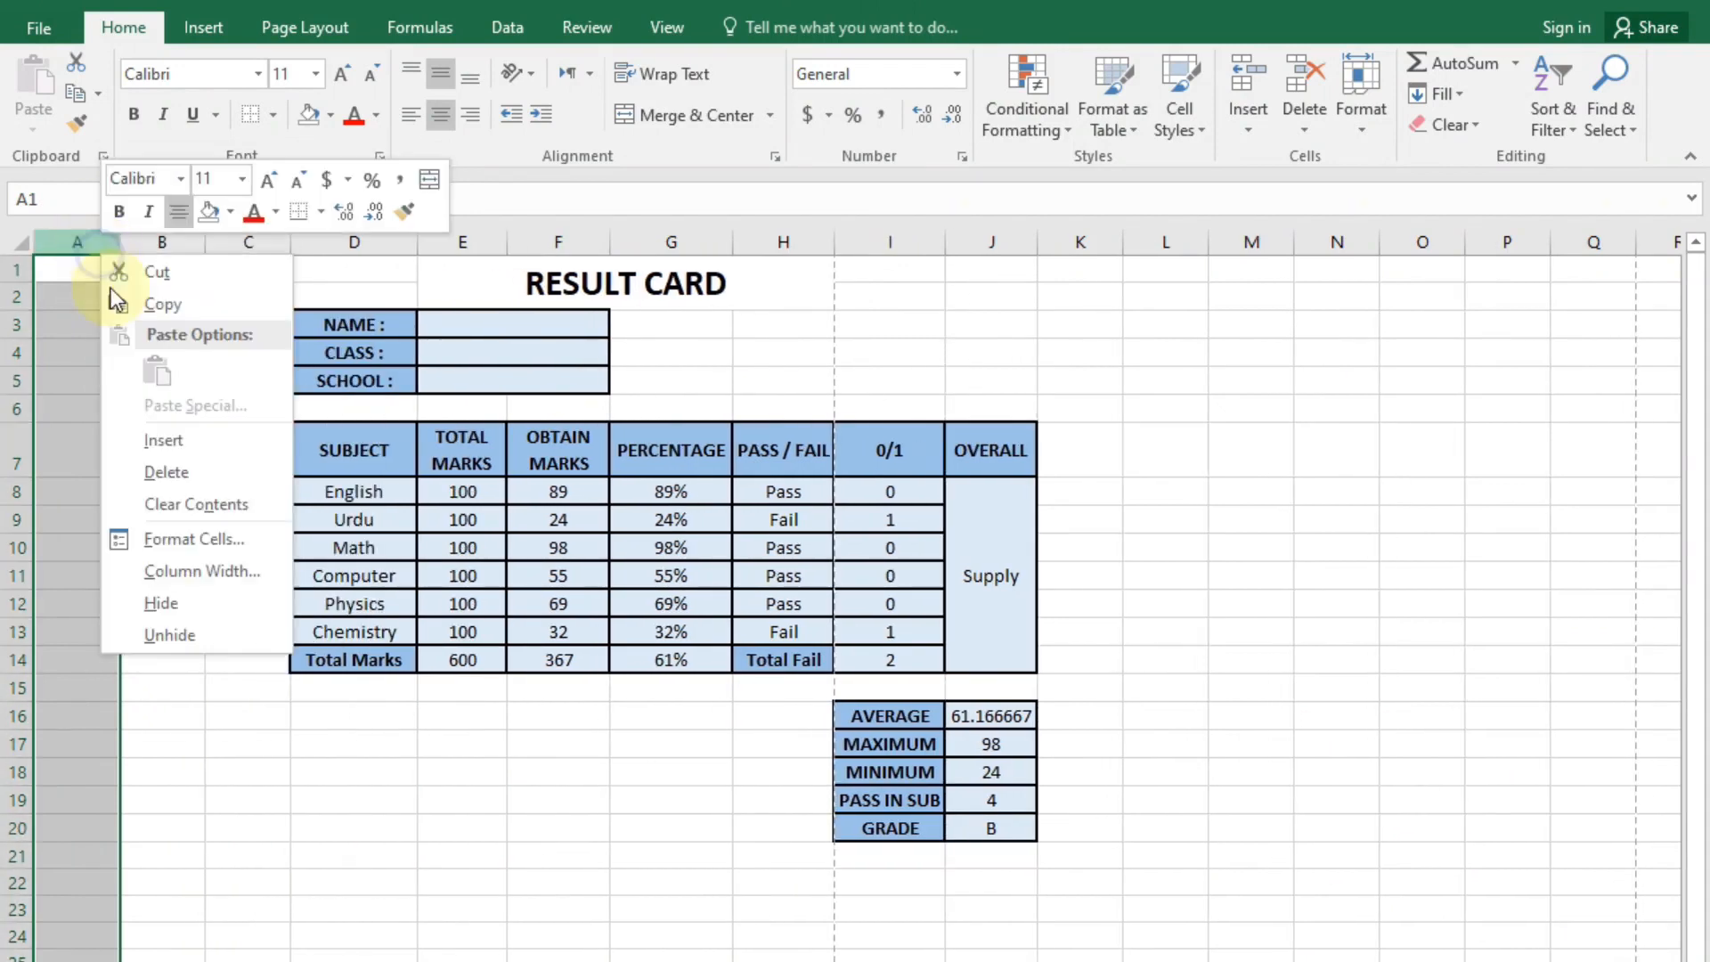
left_click(179, 441)
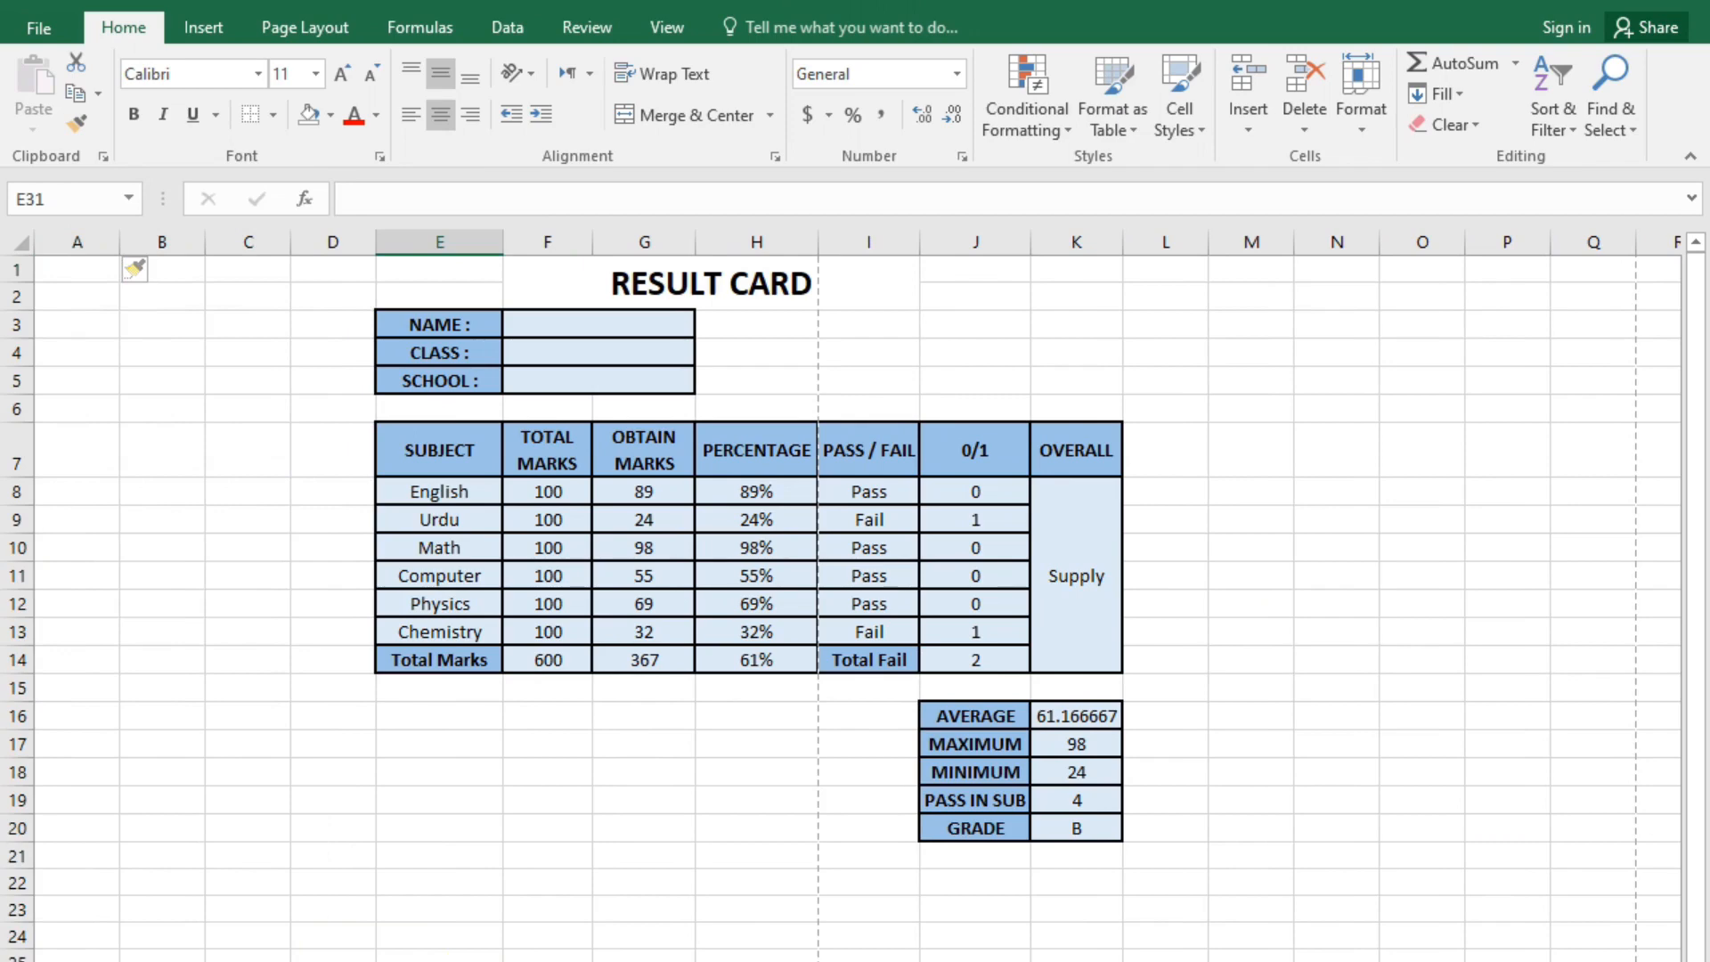
key("ctrl+p")
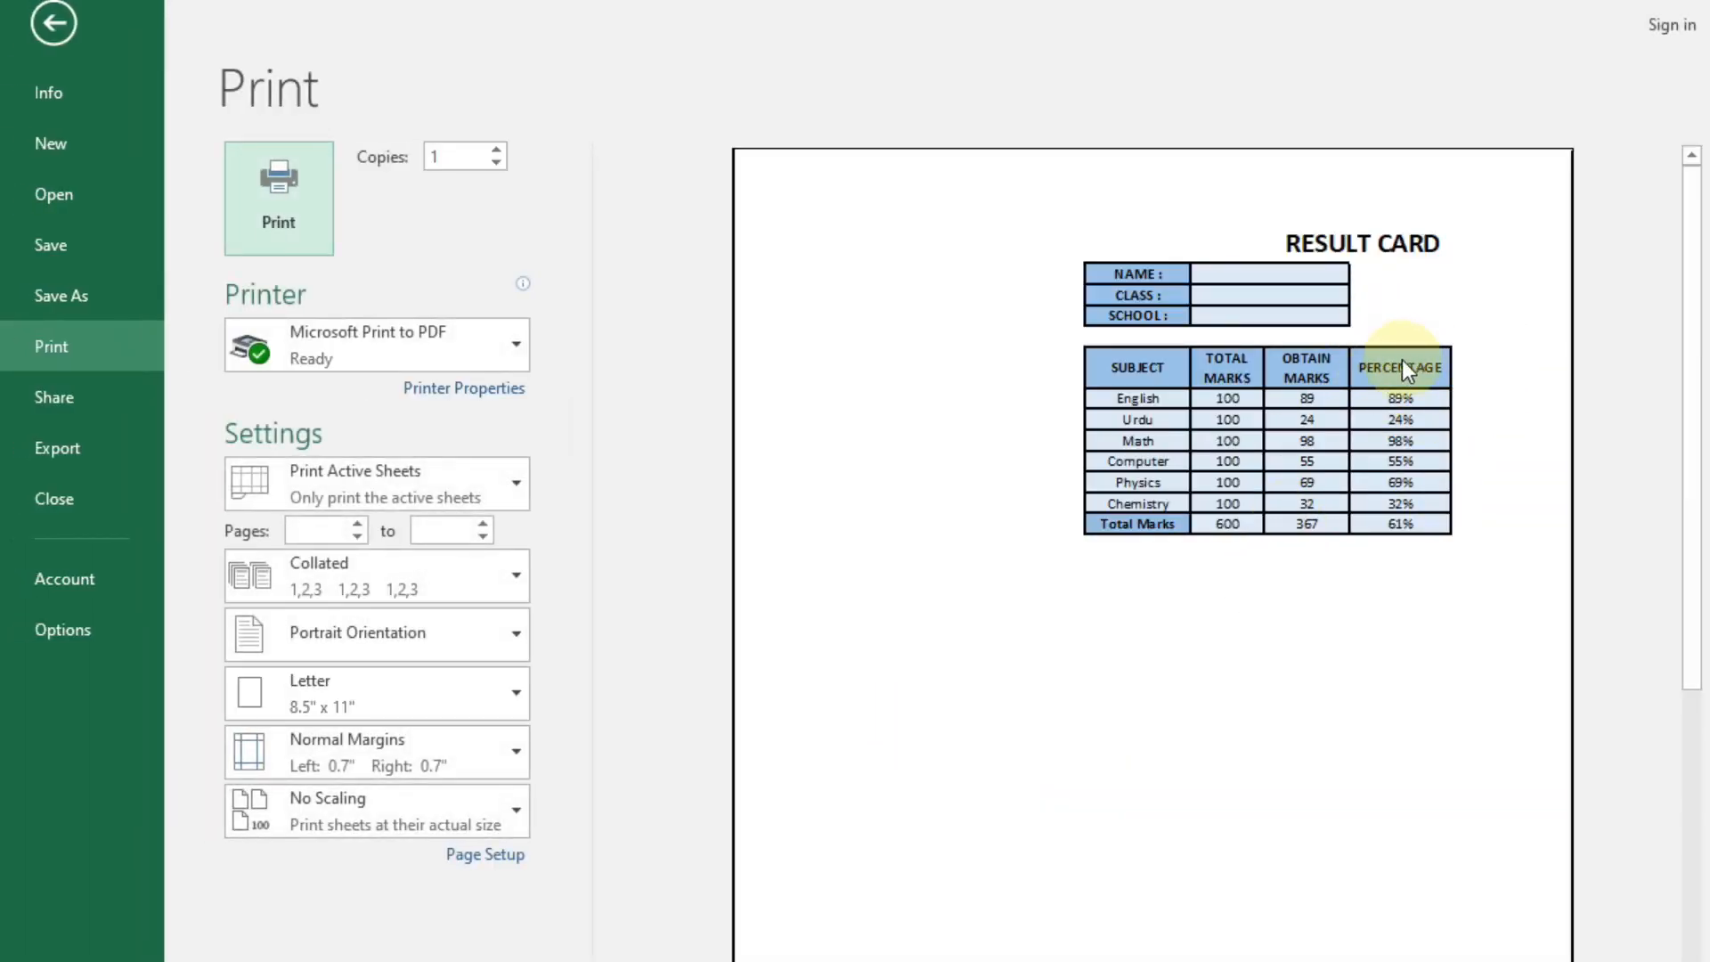
left_click(48, 34)
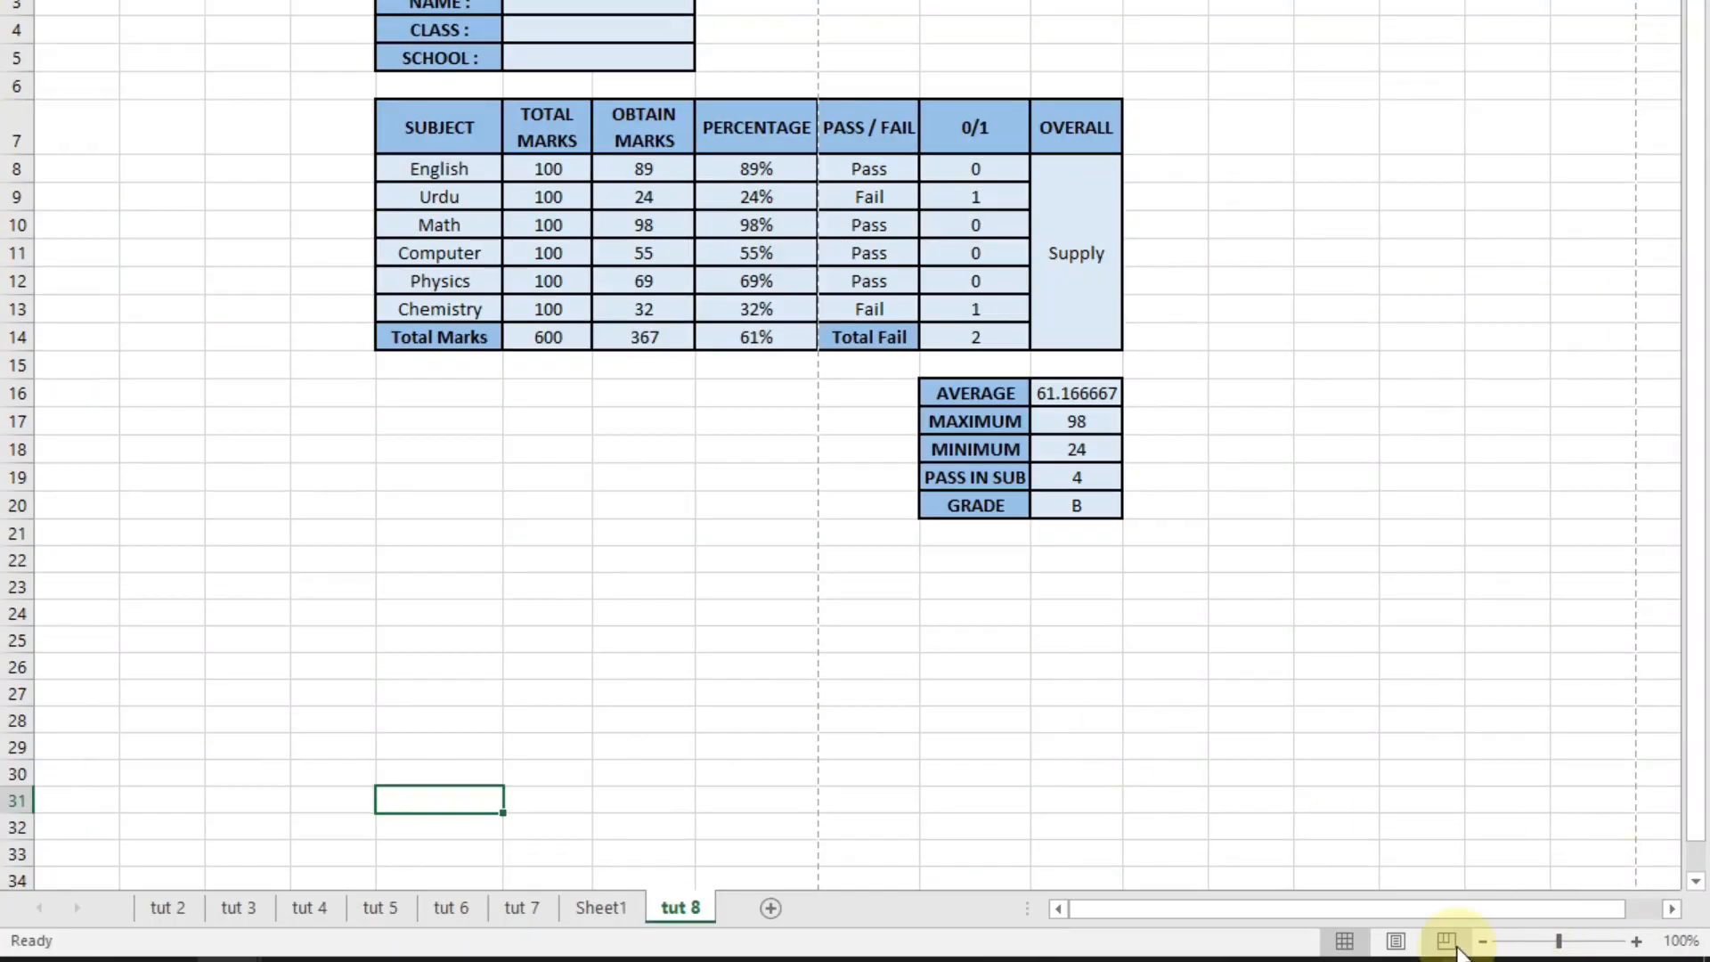
In Page Break Preview, extend the print area to column M and row 27, and move the vertical page break to between columns L and M.
left_click(1451, 942)
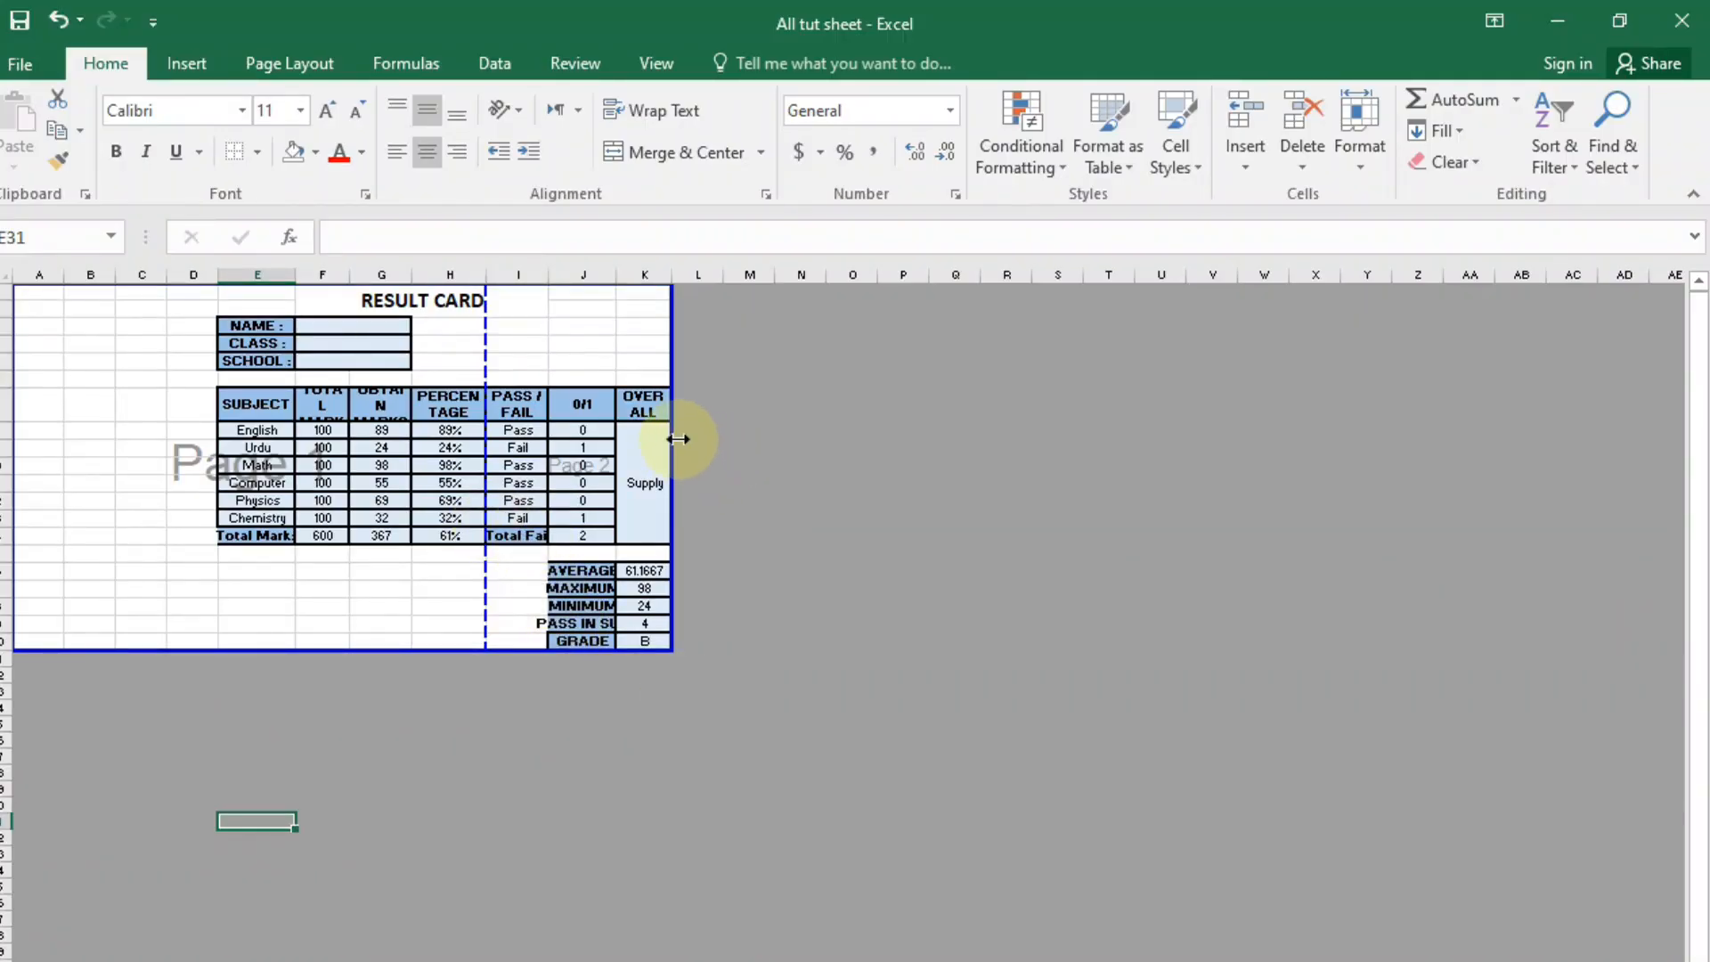
left_click_drag(677, 439, 779, 449)
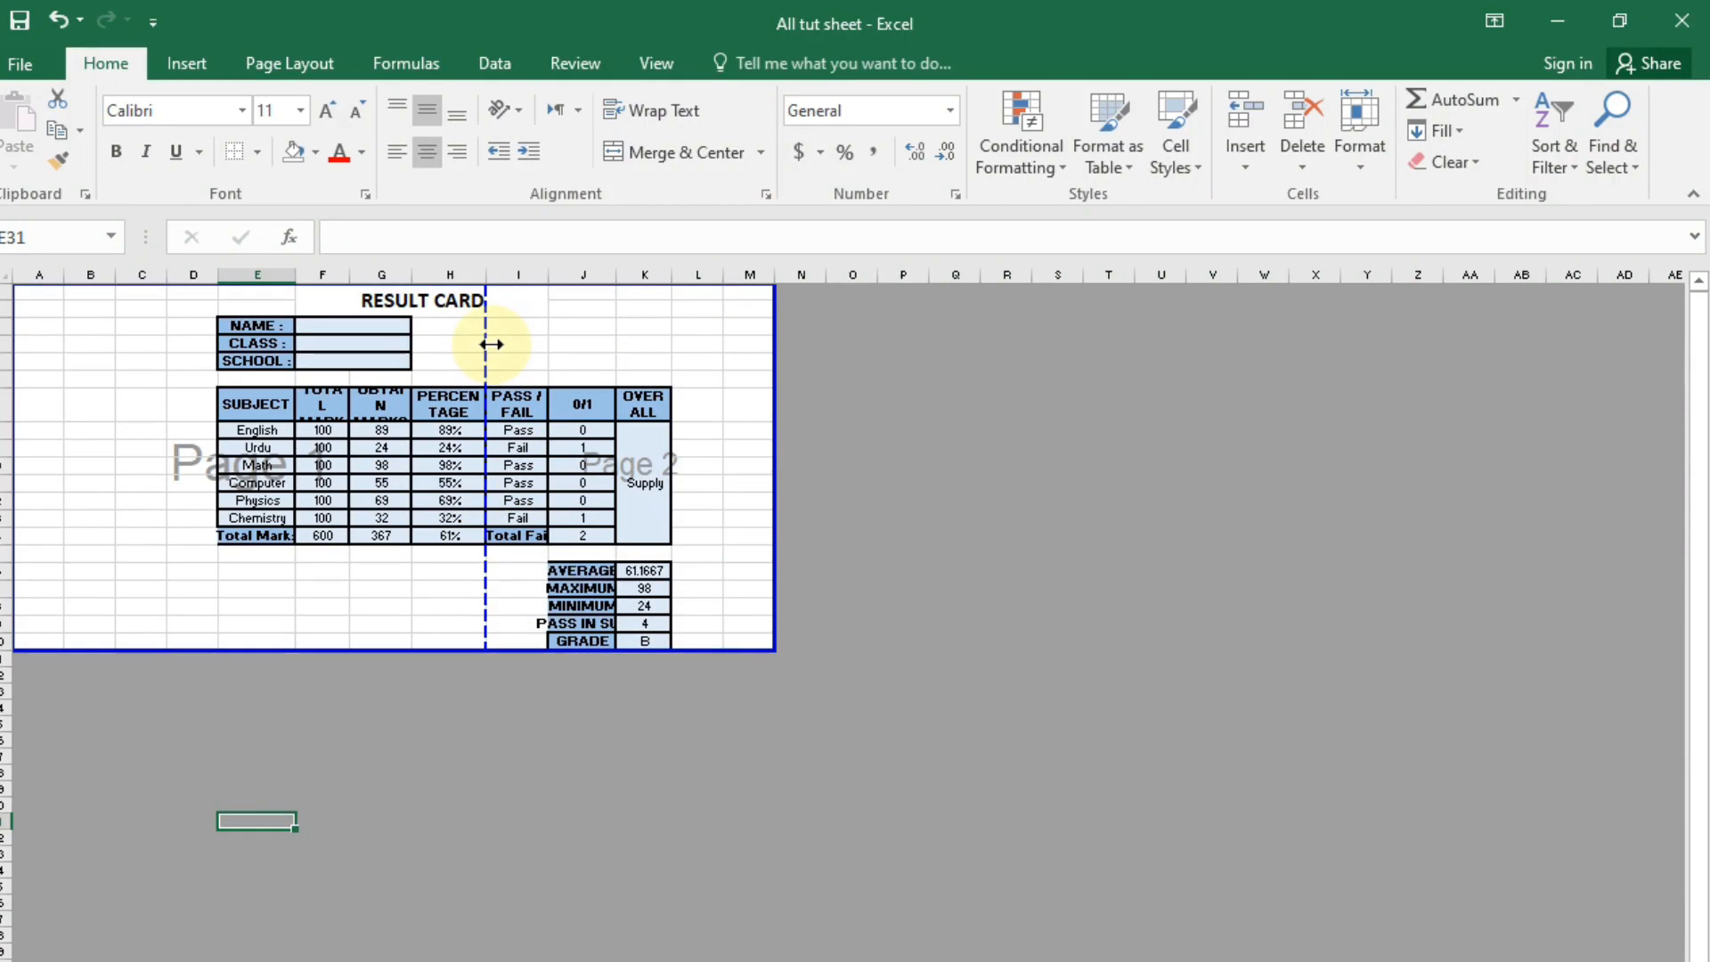
left_click_drag(489, 340, 727, 368)
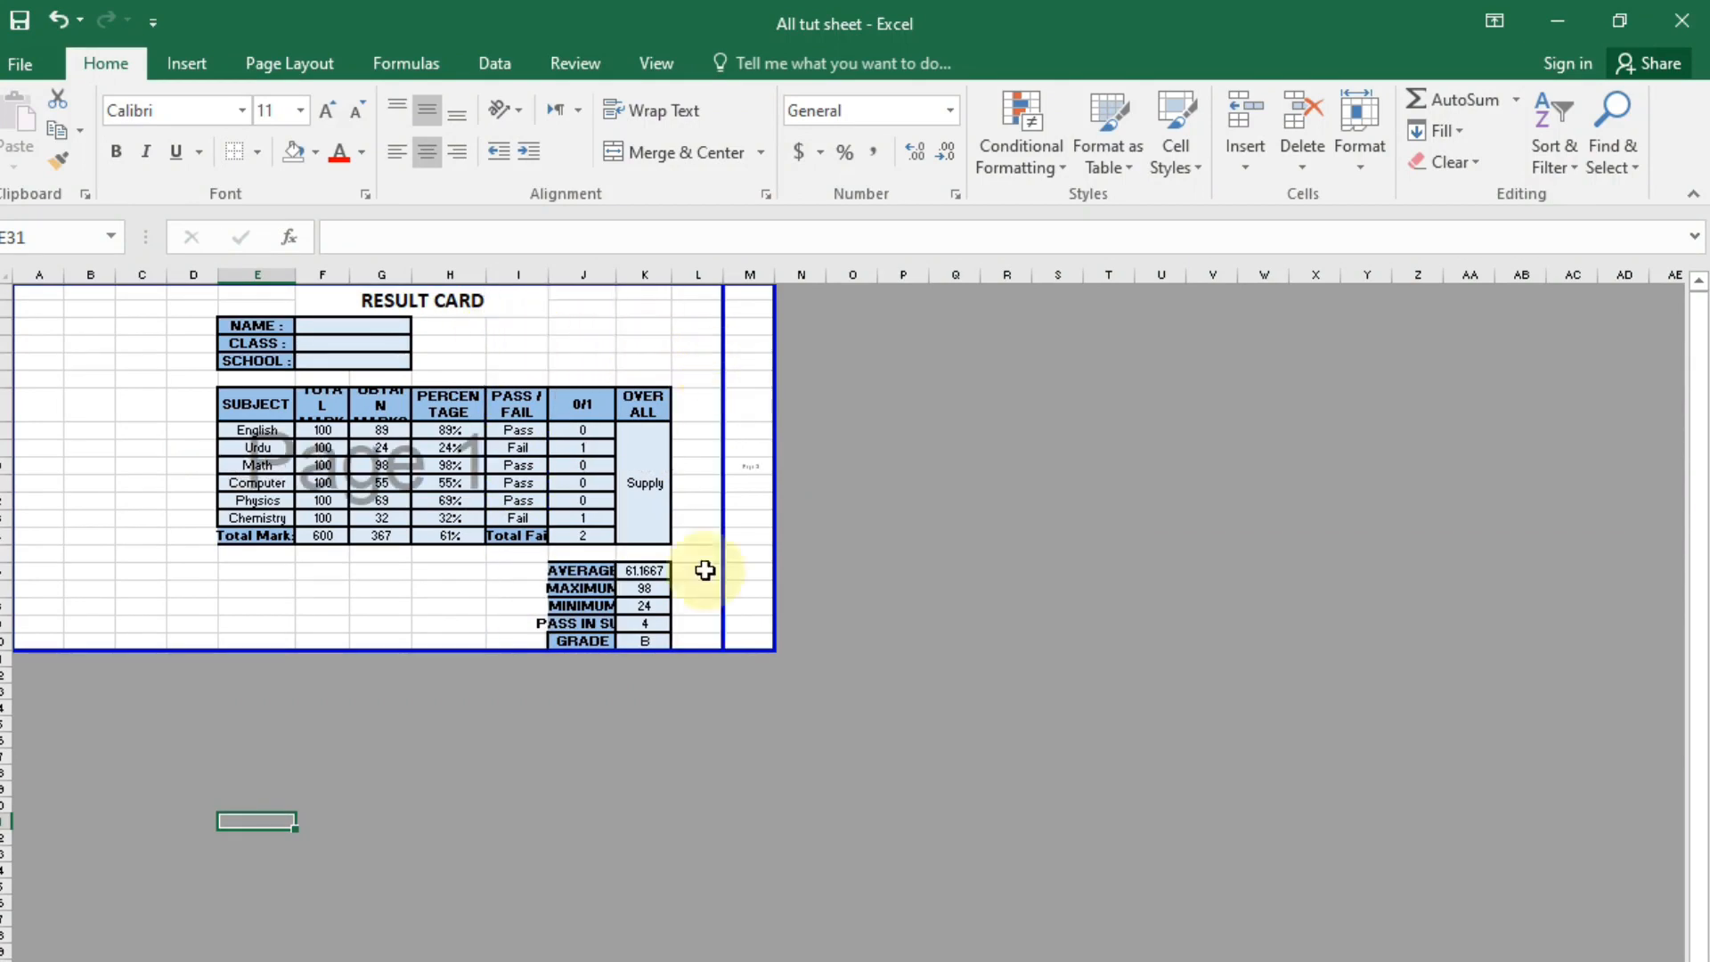
left_click_drag(499, 650, 509, 764)
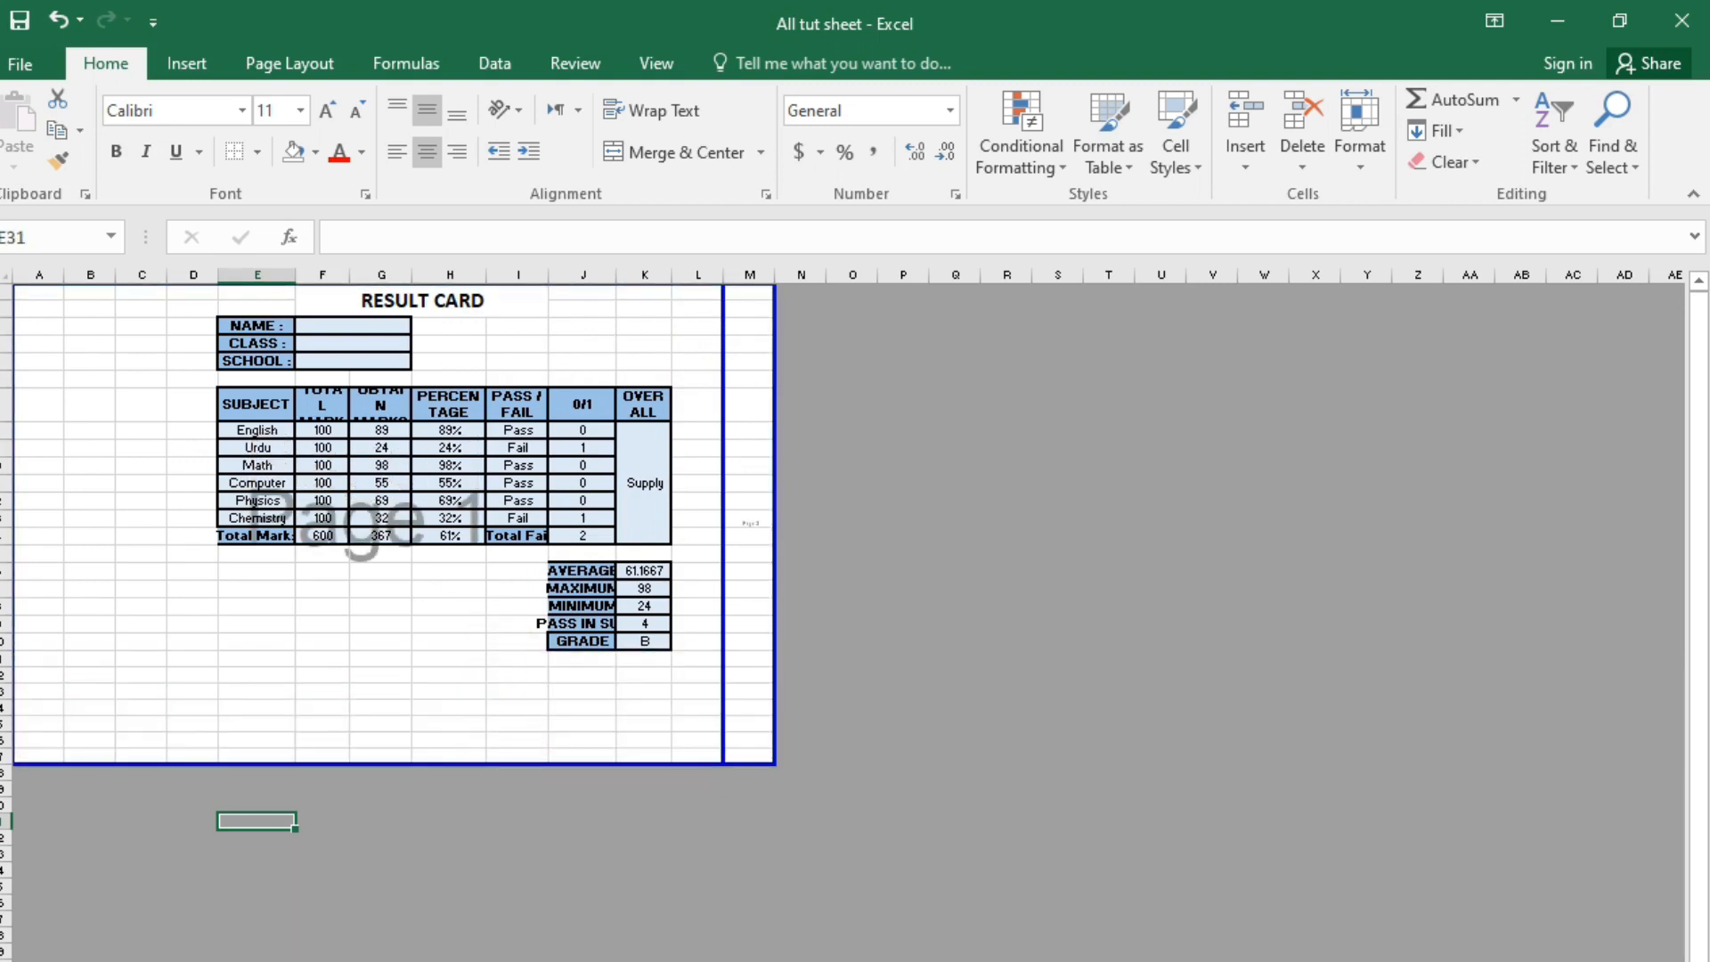
Leave Page Break Preview and check the adjusted page breaks in print preview.
left_click(1398, 960)
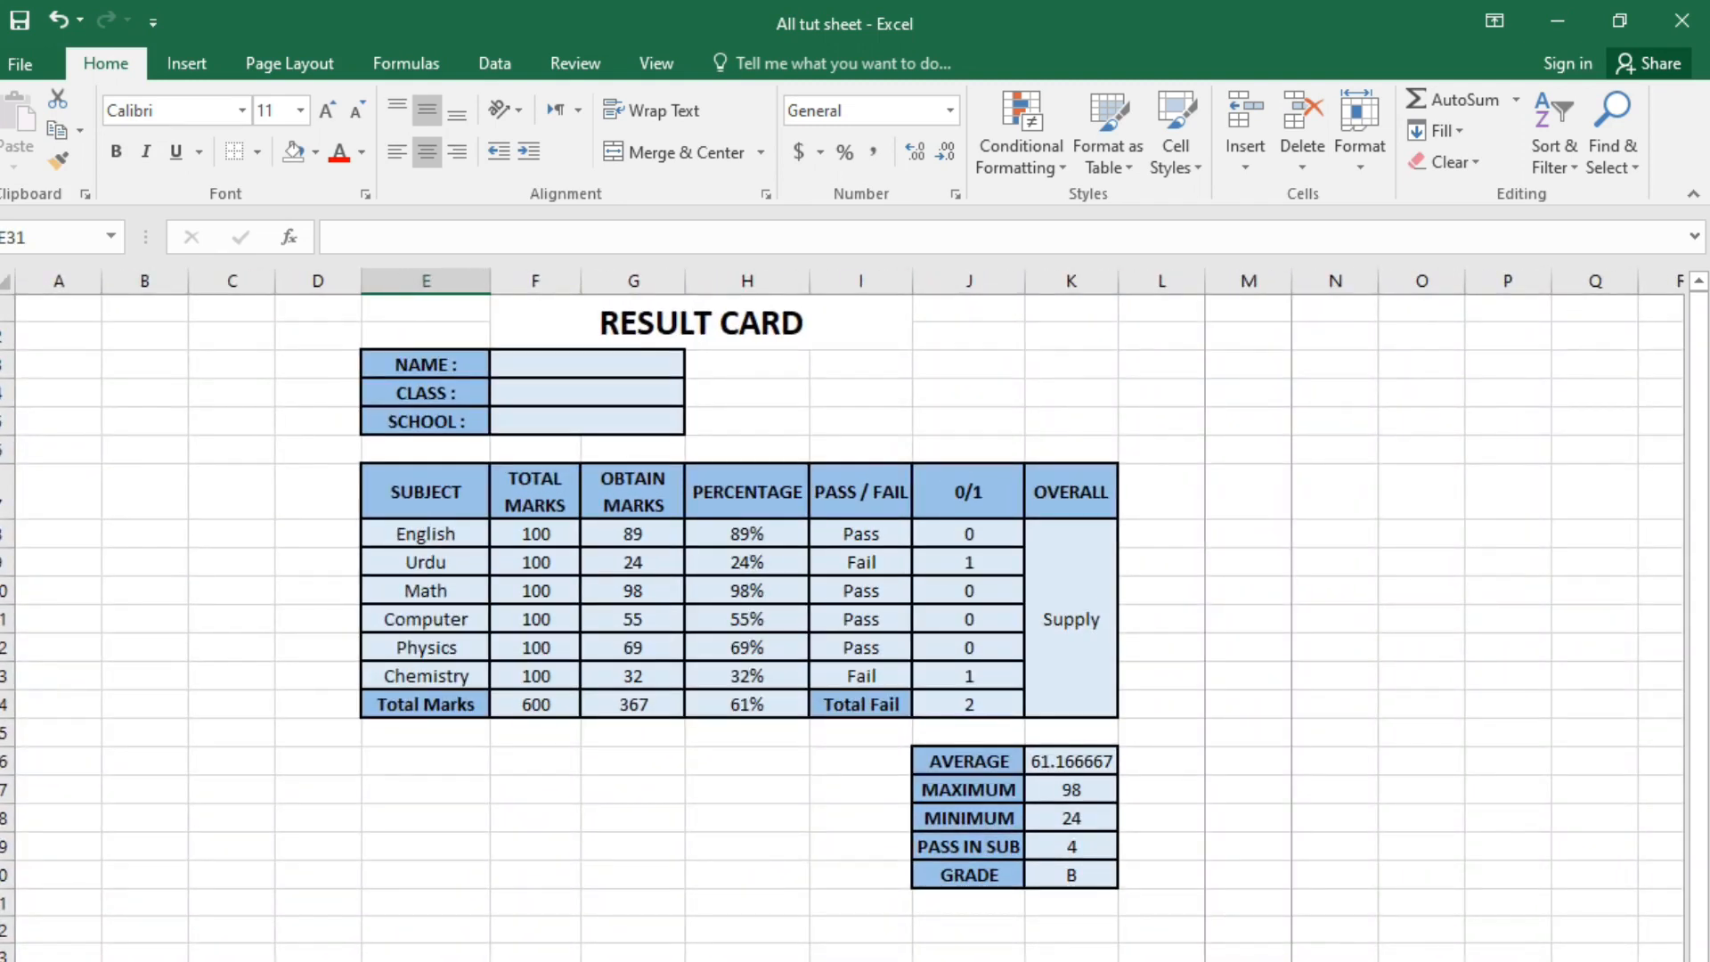
key("ctrl+p")
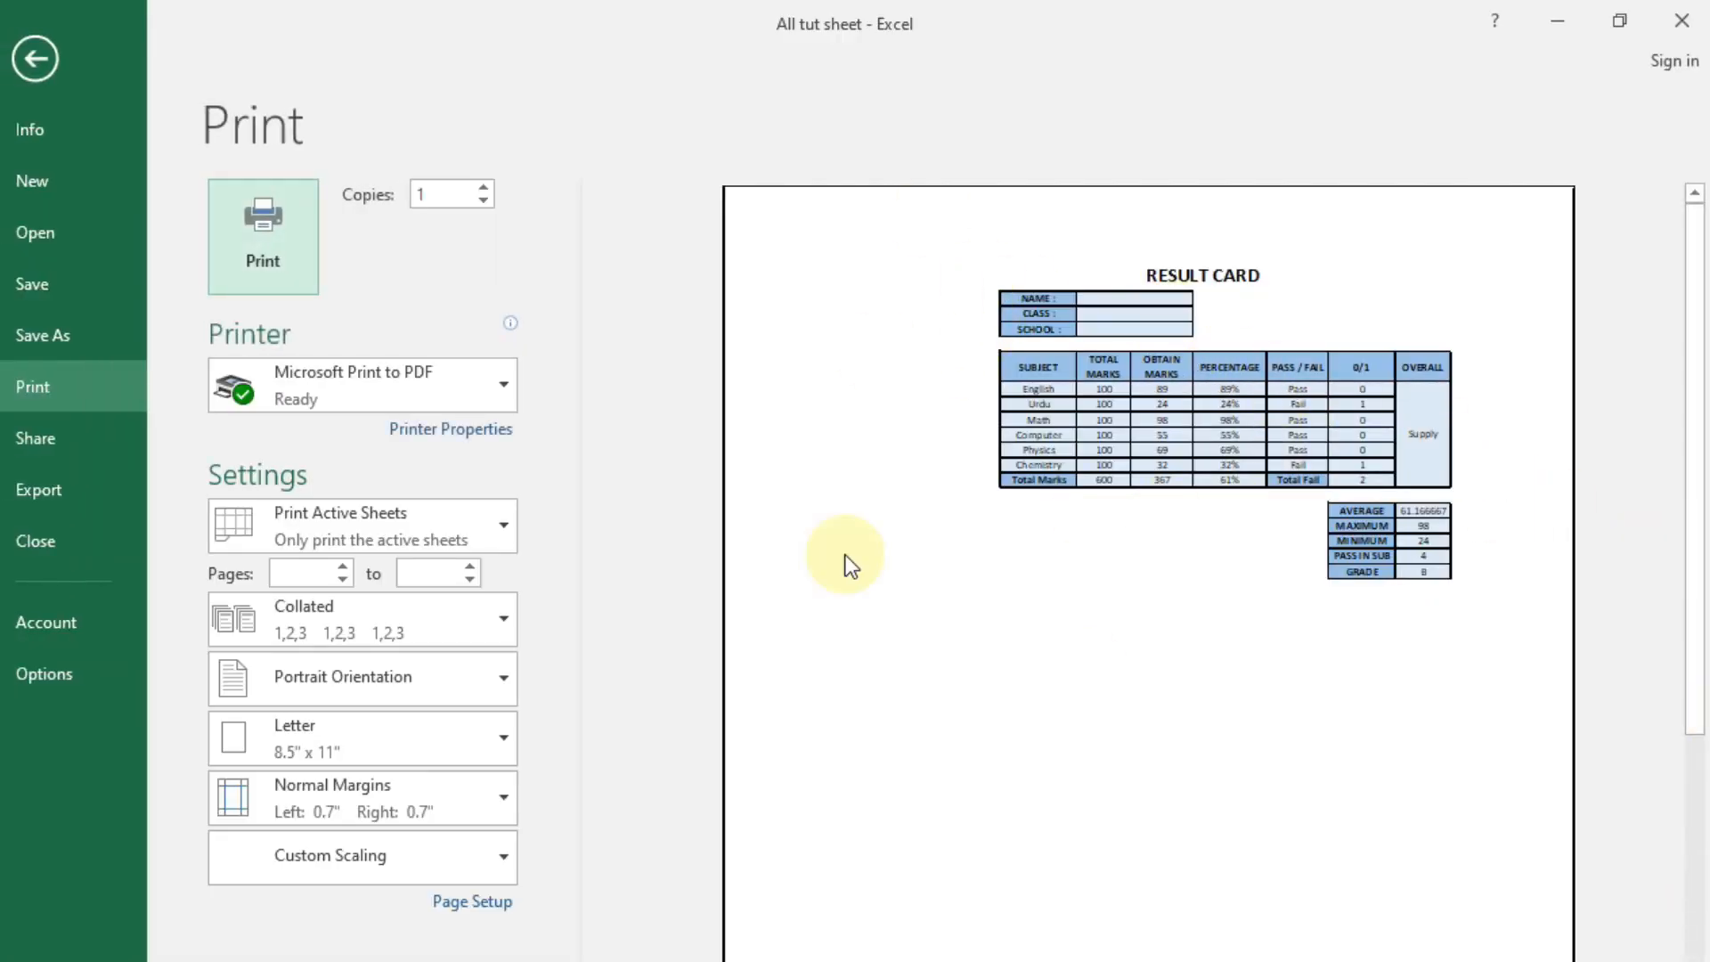
left_click(45, 55)
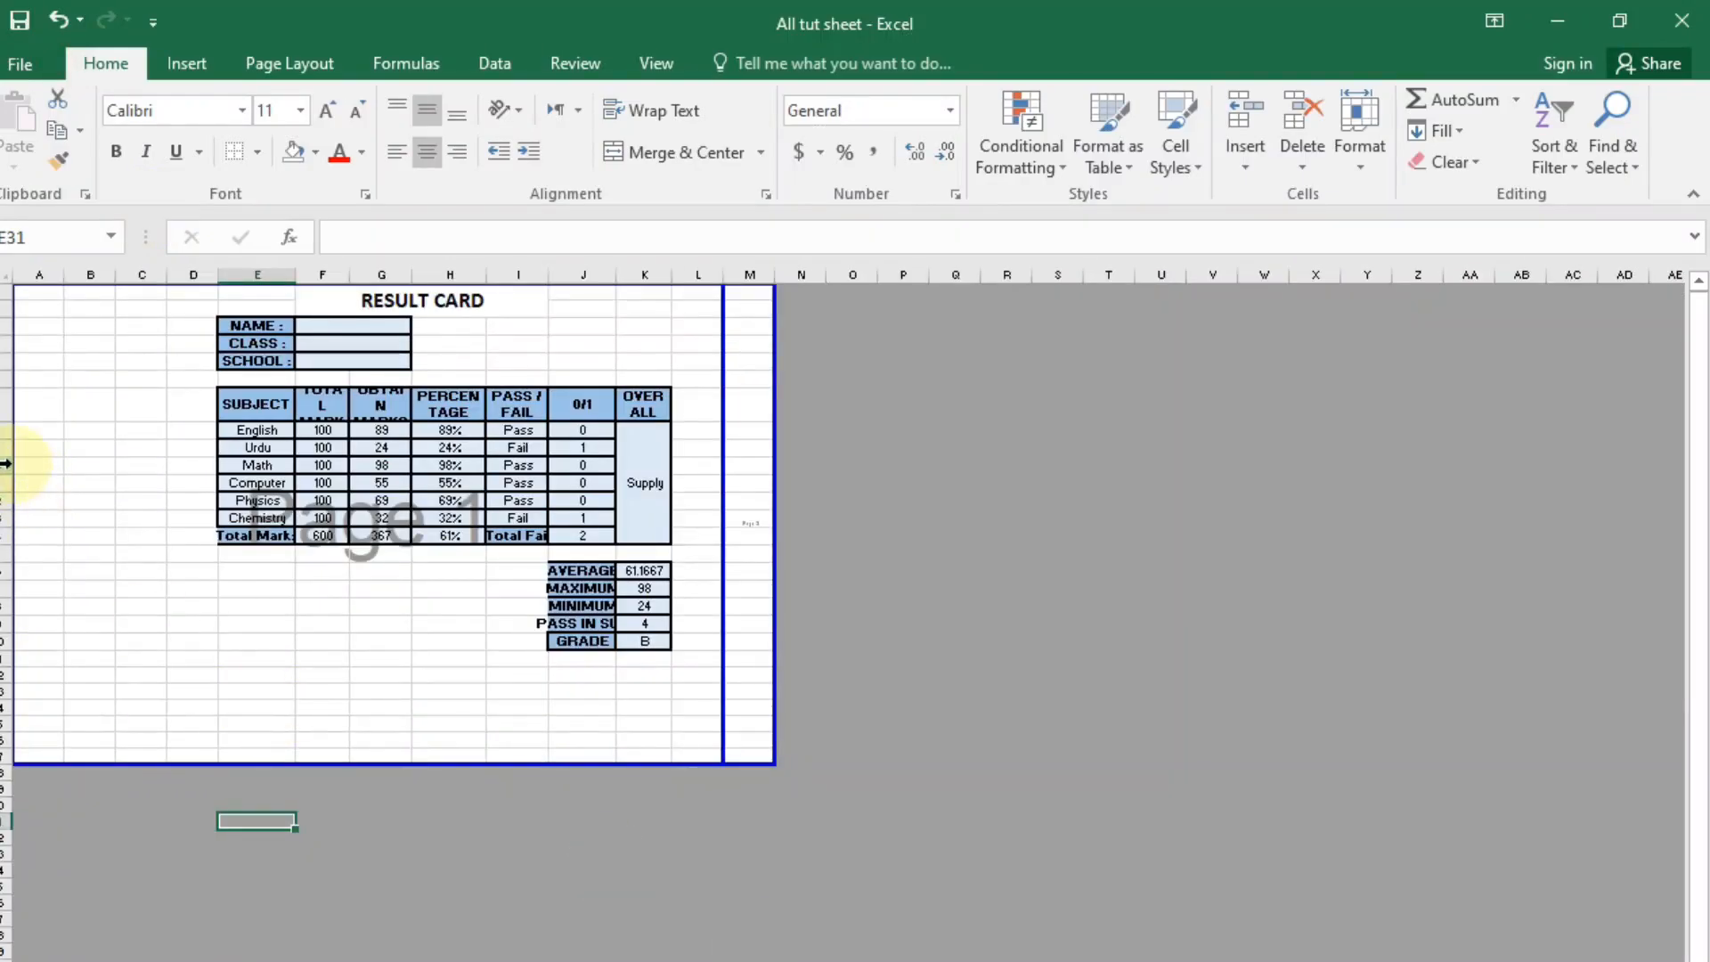
In Page Break Preview, exclude columns A and B from the print area, and return to Normal view.
left_click_drag(18, 462, 131, 455)
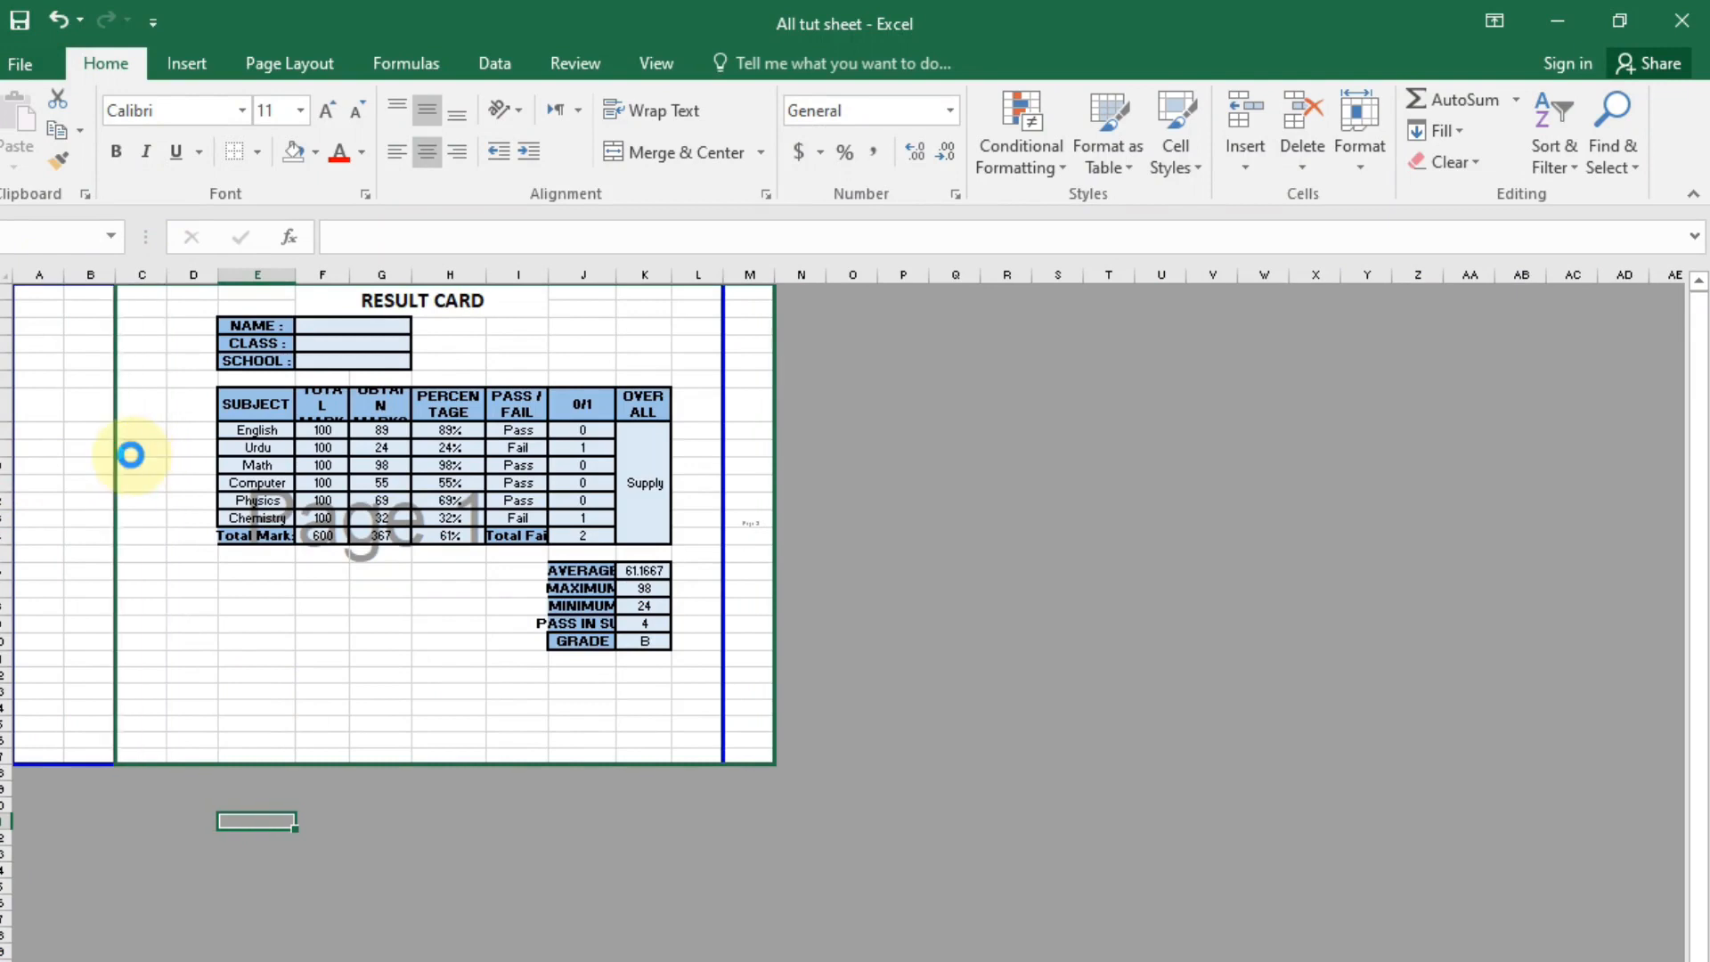
left_click(256, 824)
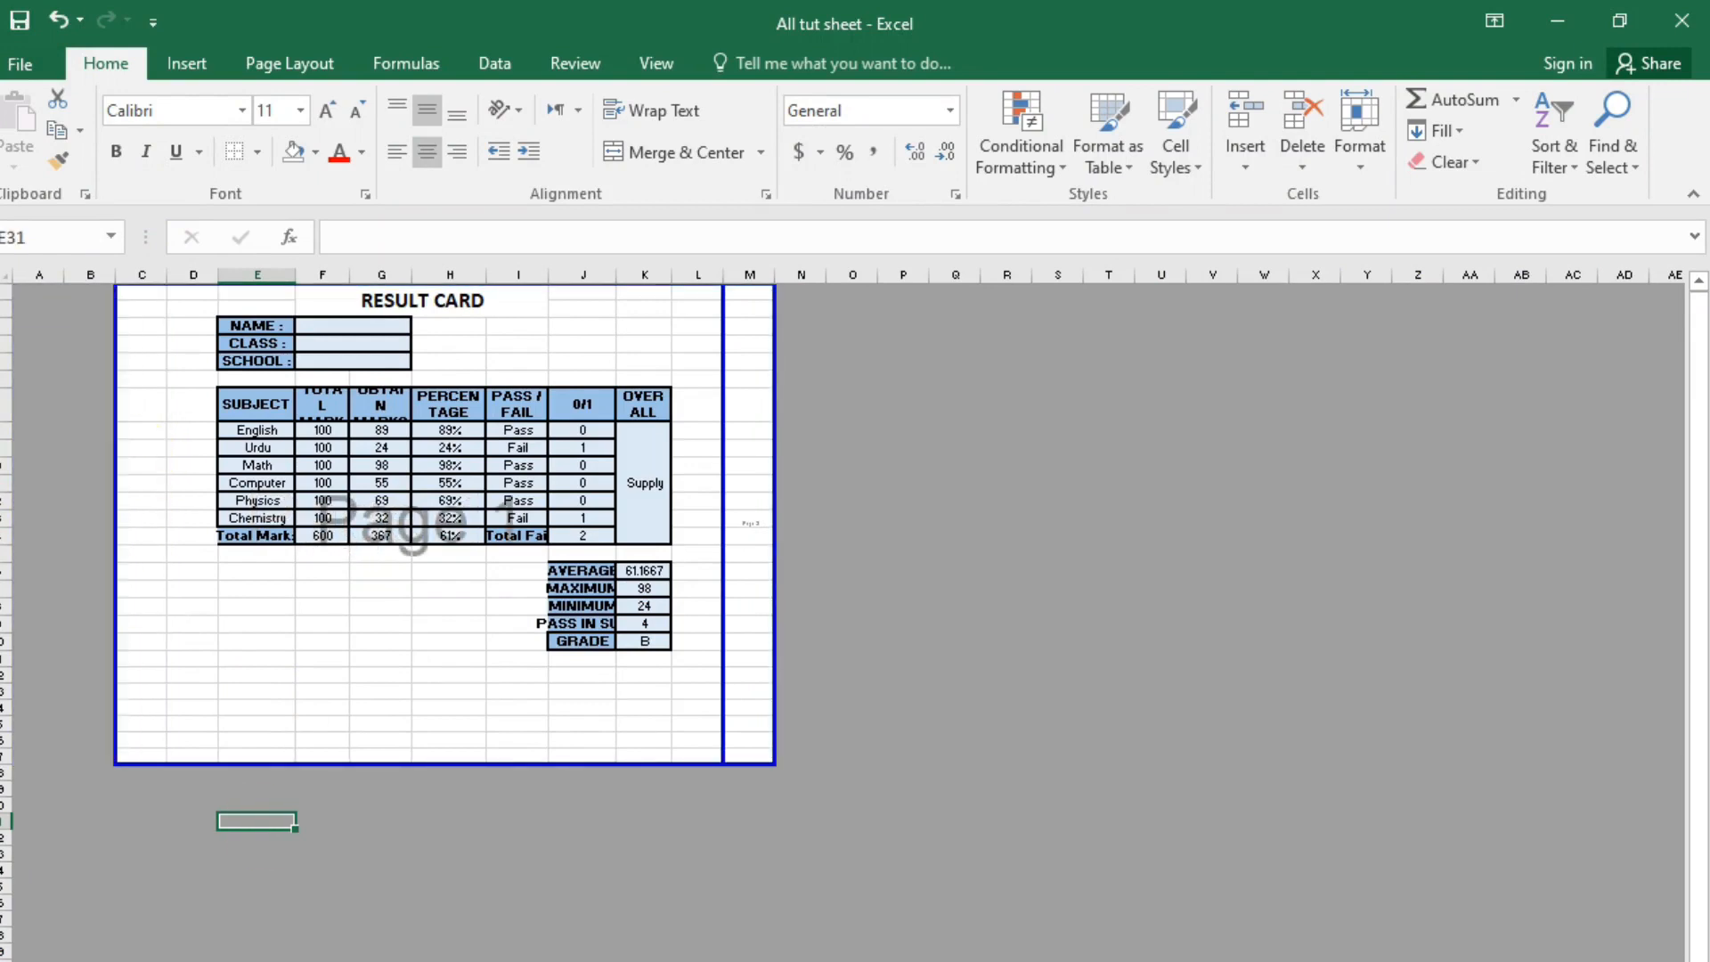
key("alt+w")
key("l")
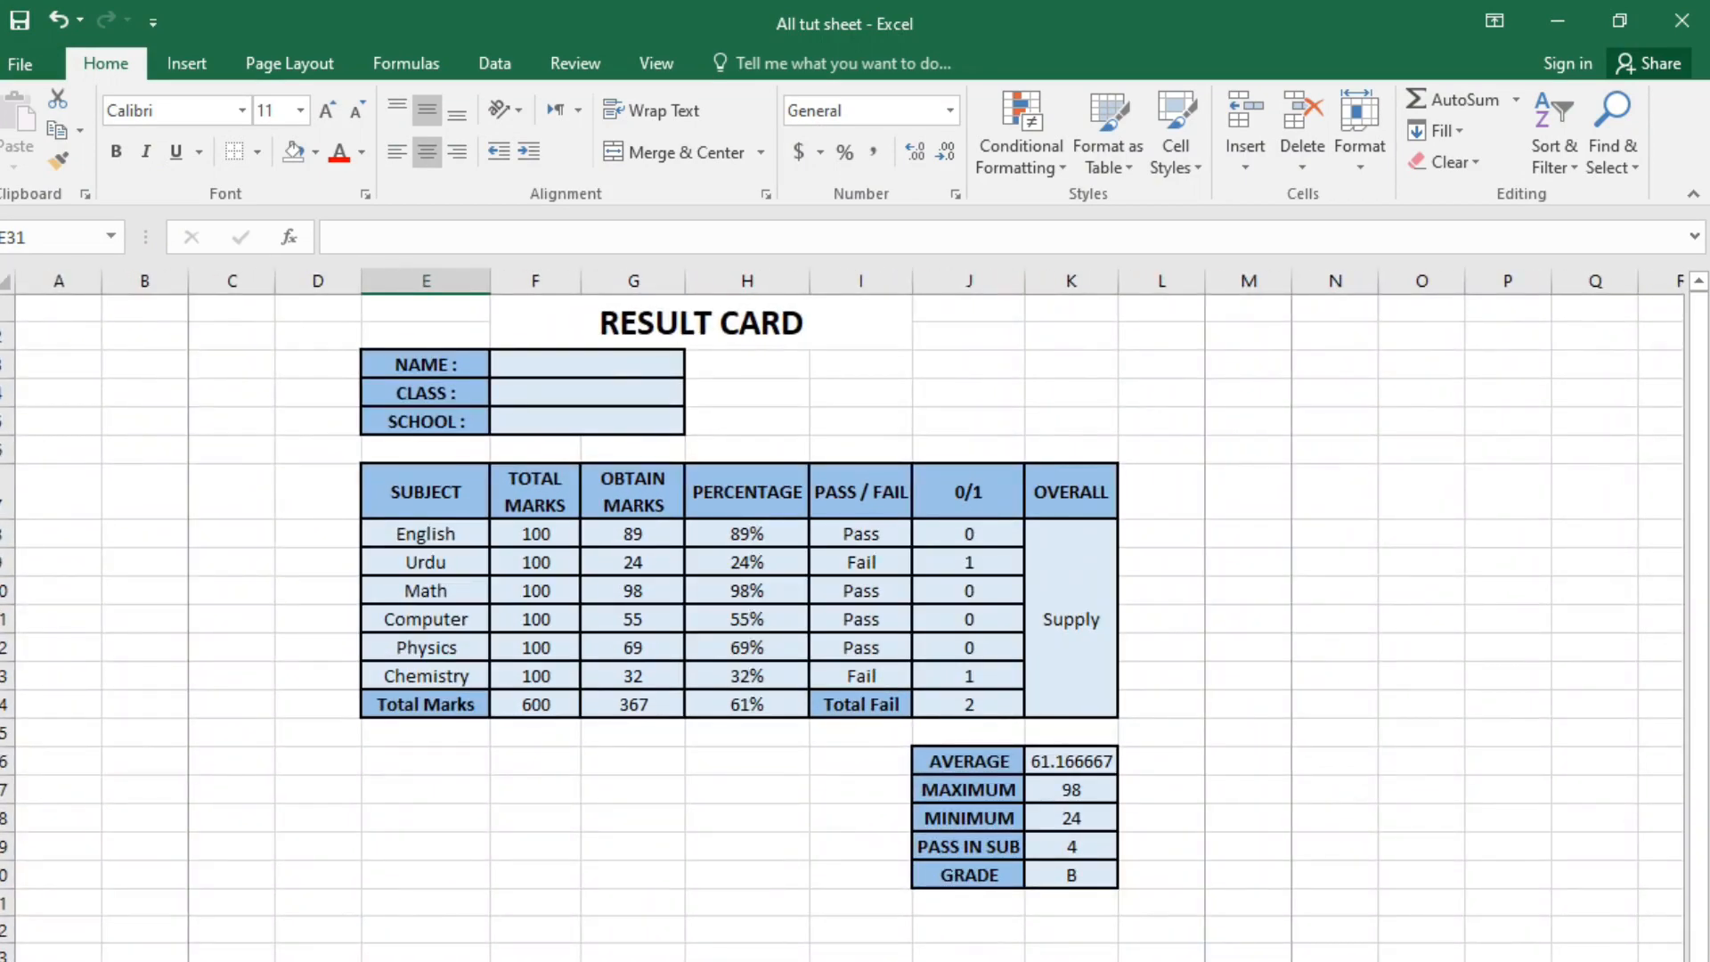
Check the result card's horizontal position on the printed page, and select cell A1 back on the sheet.
key("ctrl+p")
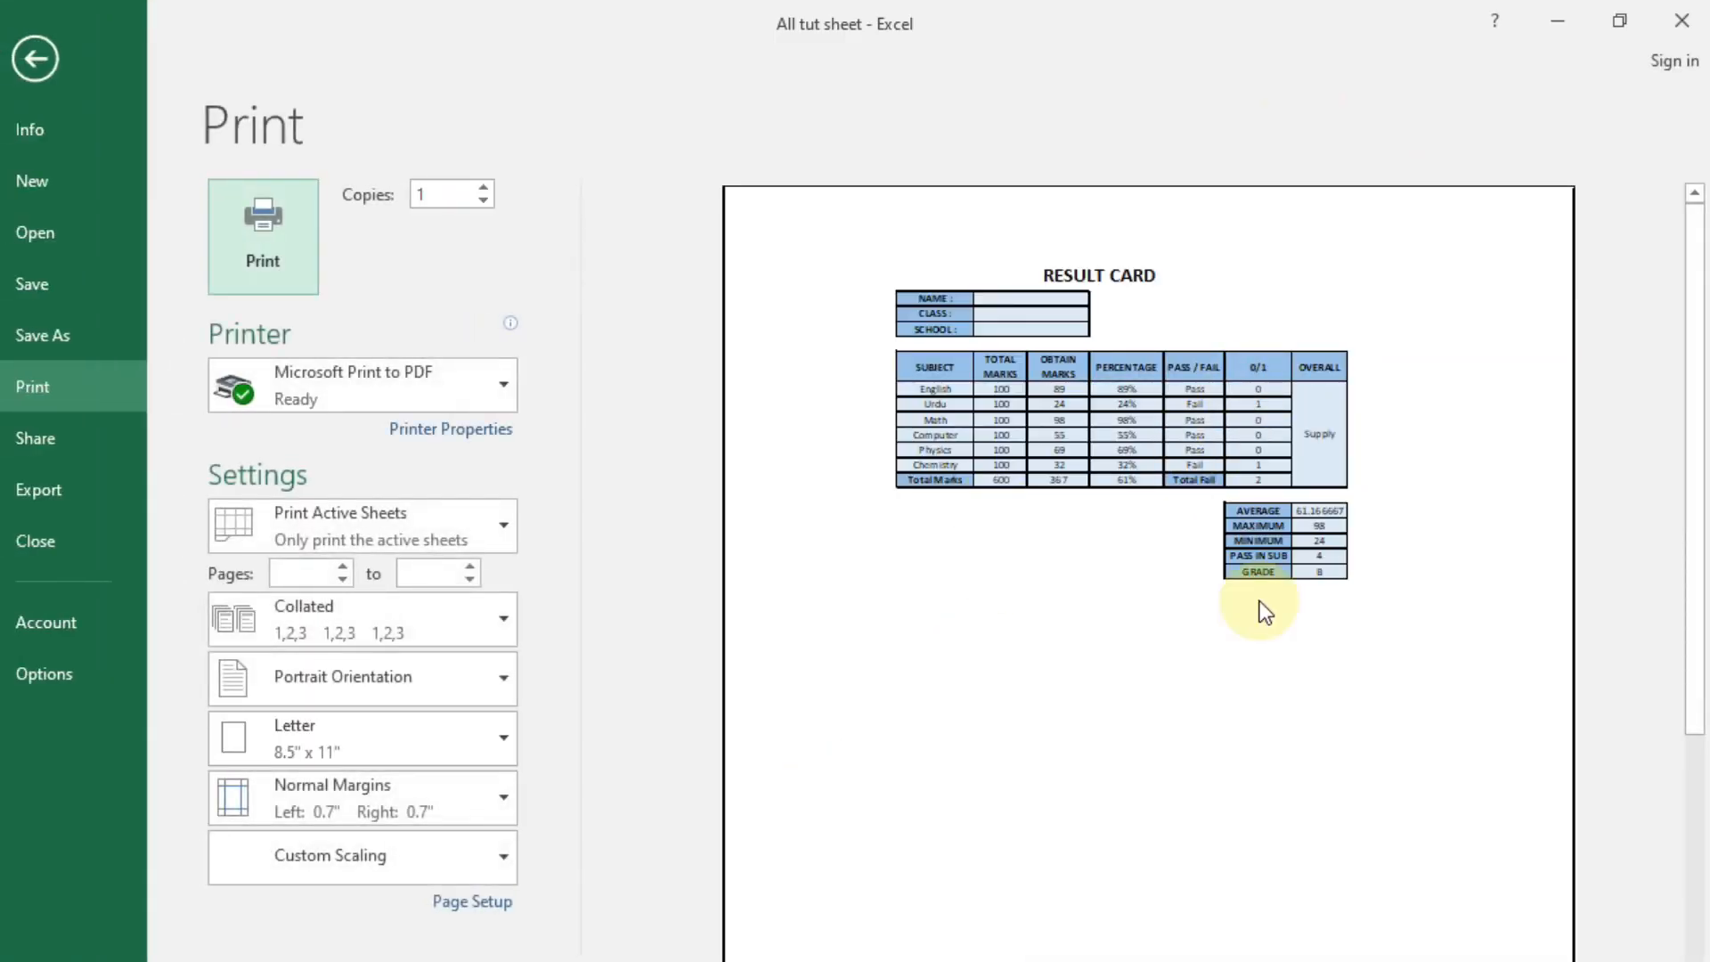
left_click(50, 50)
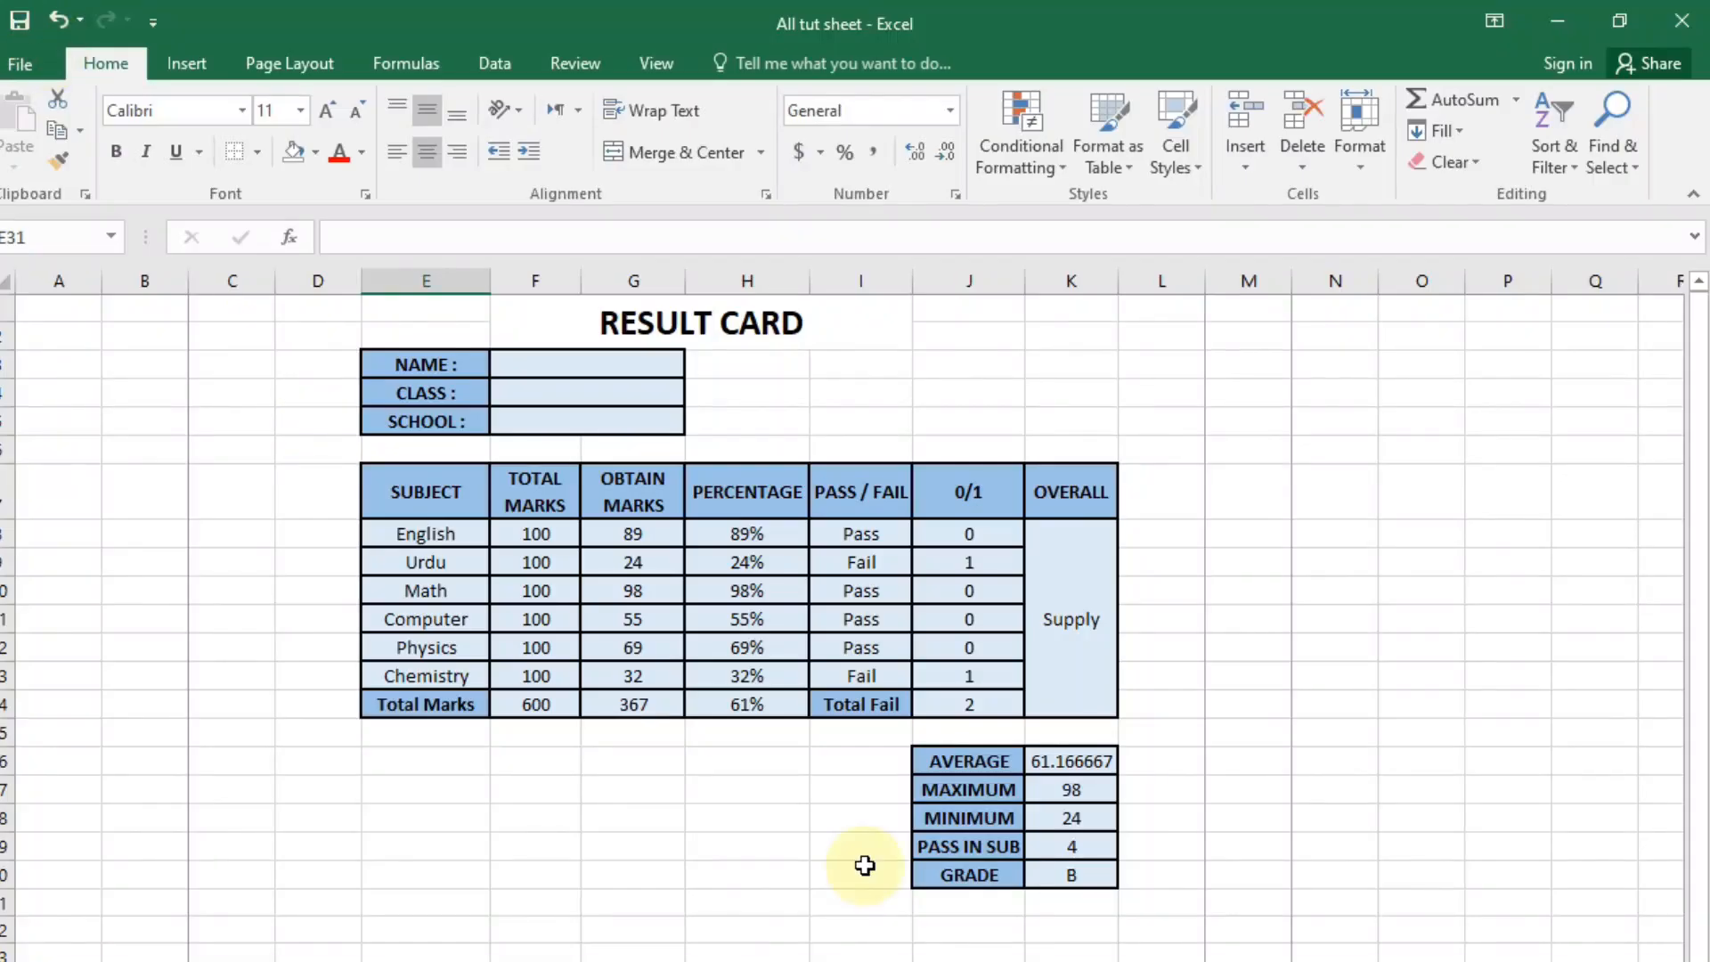
left_click(71, 306)
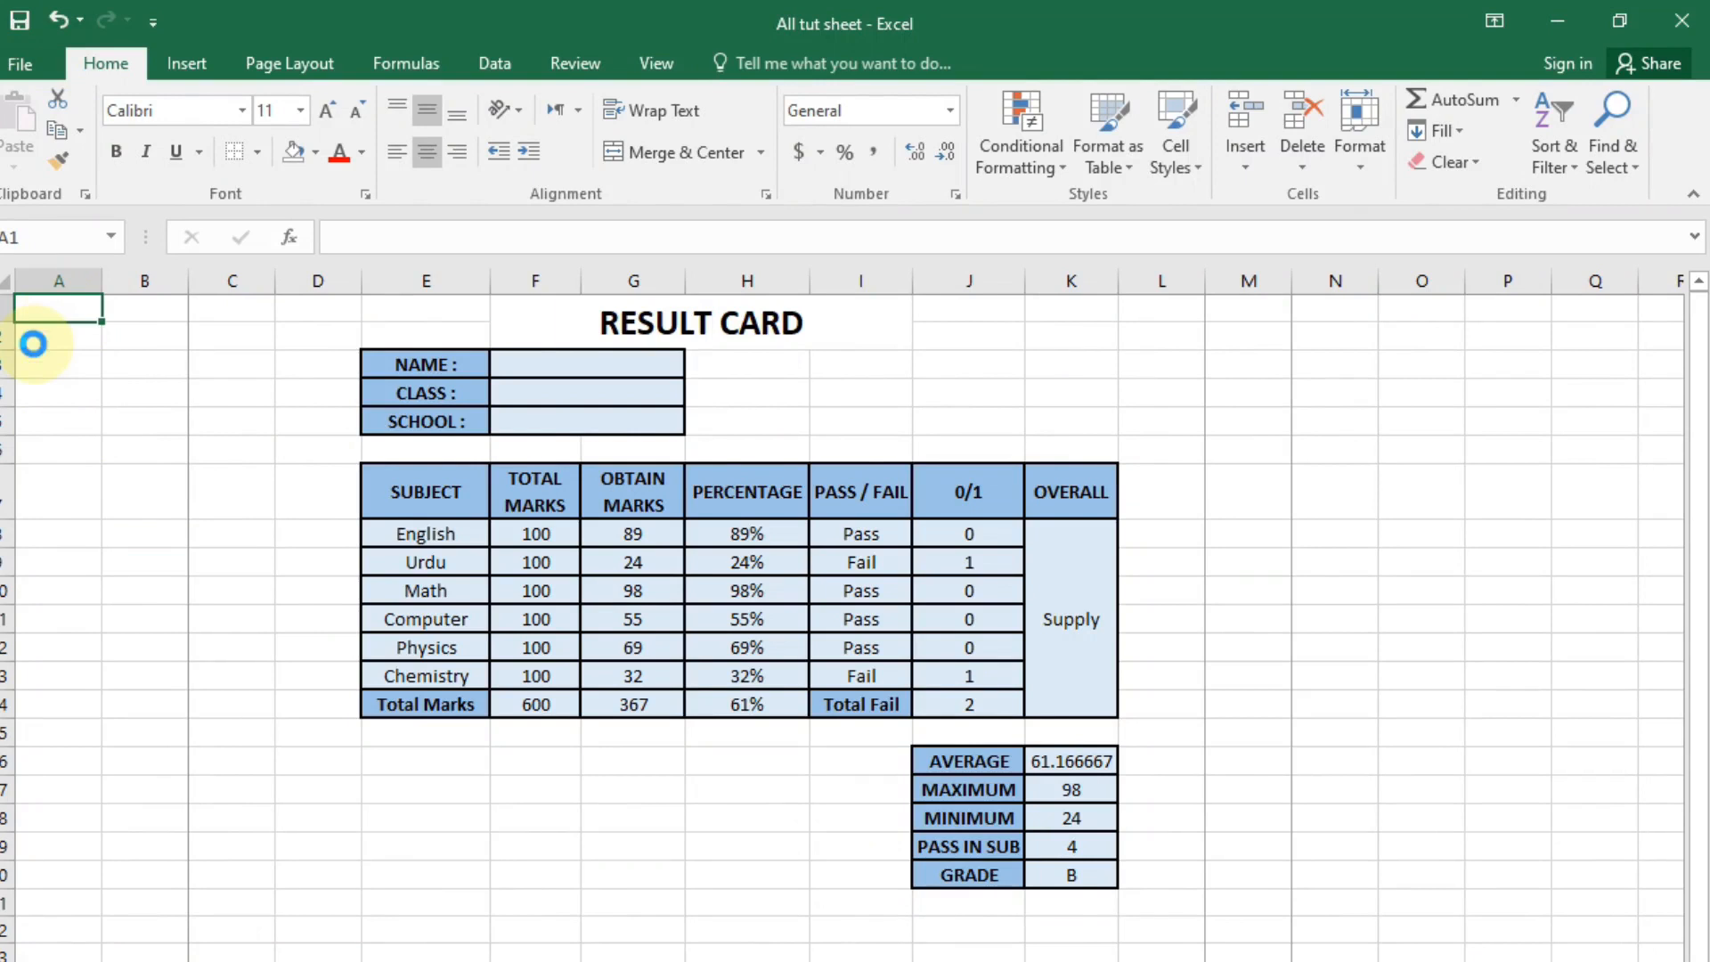